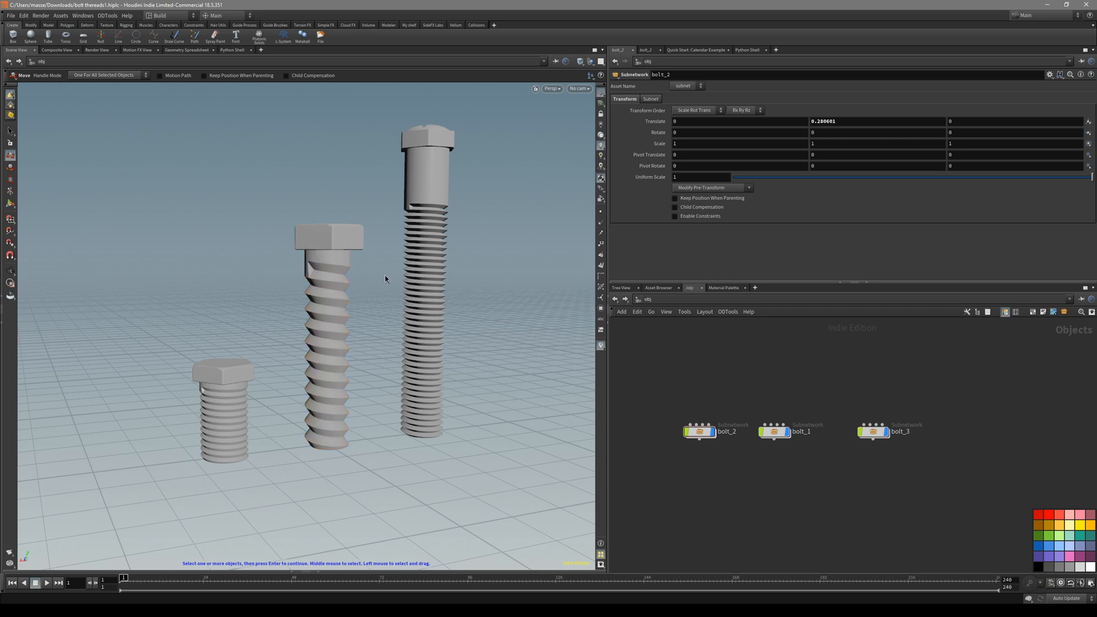
Orbit around the three finished reference bolts with the wireframe overlay on to inspect them.
{"action": "mouse_move", "coordinate": [377, 291]}
{"action": "left_mouse_down", "text": "alt"}
{"action": "mouse_move", "coordinate": [370, 267]}
{"action": "mouse_move", "coordinate": [320, 275]}
{"action": "mouse_move", "coordinate": [364, 293]}
{"action": "left_mouse_up", "text": "alt"}
{"action": "key", "text": "shift+w"}
{"action": "left_click_drag", "start_coordinate": [215, 455], "coordinate": [221, 419], "text": "alt"}
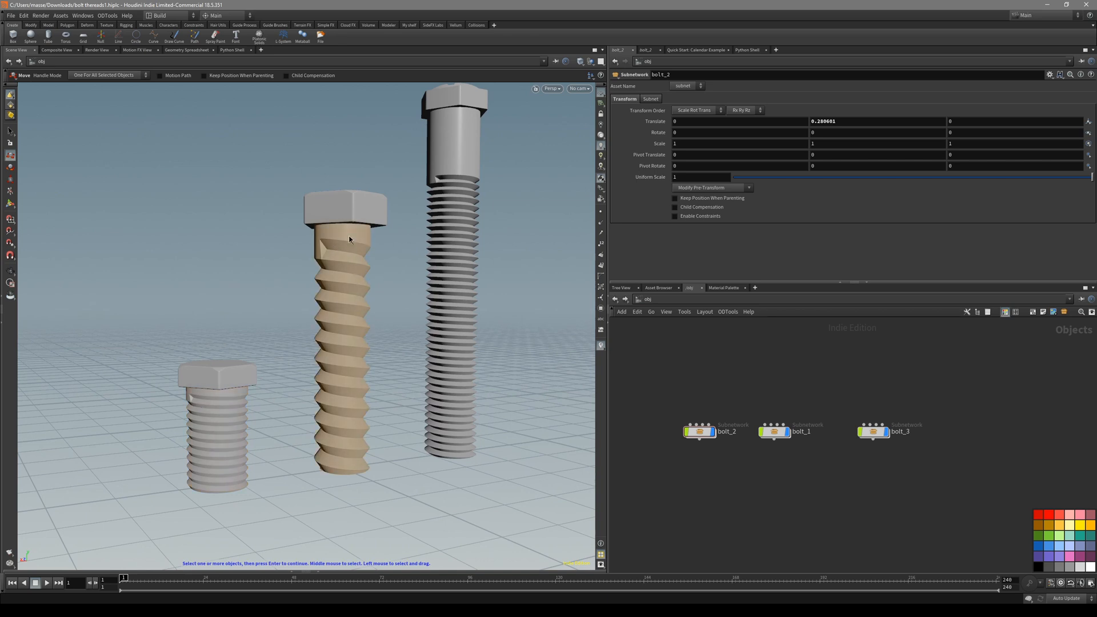
{"action": "left_click_drag", "start_coordinate": [377, 349], "coordinate": [383, 368], "text": "alt"}
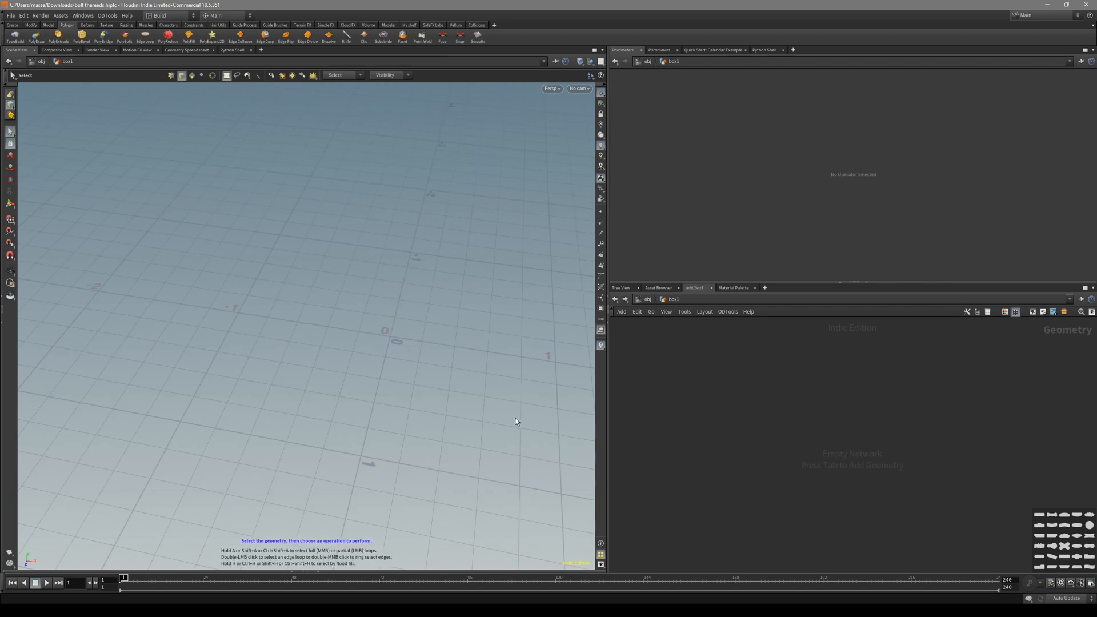
Check the bolt threads diagram in Bing Images, then return to the empty Houdini grid.
{"action": "middle_click_drag", "start_coordinate": [481, 434], "coordinate": [497, 478], "text": "alt"}
{"action": "mouse_move", "coordinate": [498, 479]}
{"action": "left_mouse_down", "text": "alt"}
{"action": "mouse_move", "coordinate": [511, 455]}
{"action": "mouse_move", "coordinate": [512, 466]}
{"action": "left_mouse_up", "text": "alt"}
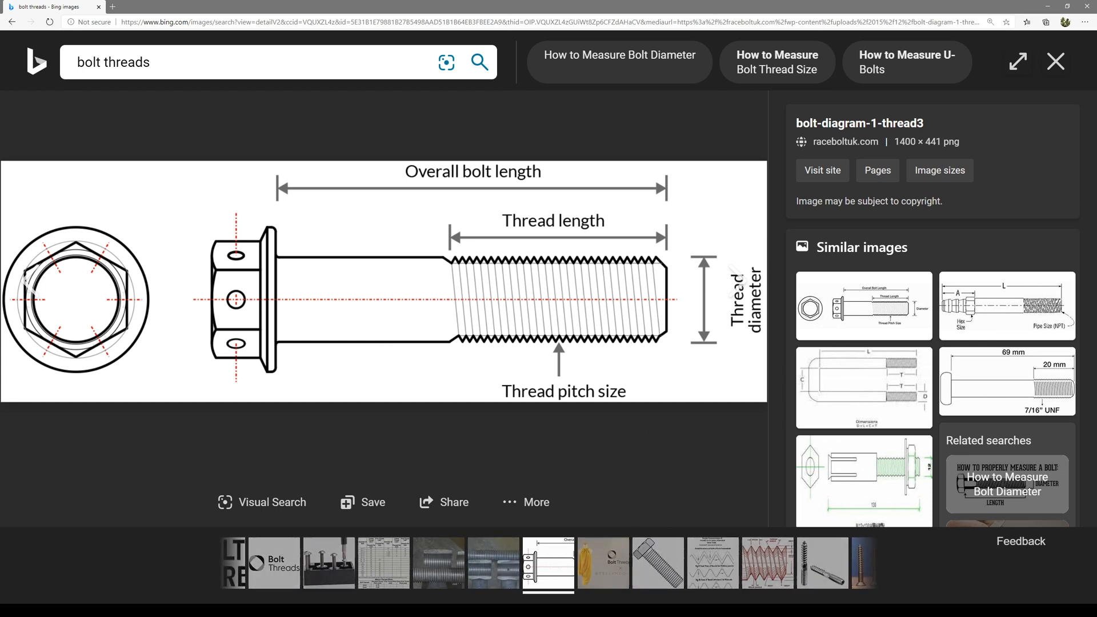
{"action": "left_click", "coordinate": [576, 609]}
{"action": "left_click", "coordinate": [541, 588]}
{"action": "left_click_drag", "start_coordinate": [457, 334], "coordinate": [403, 421], "text": "alt"}
Add a Labs Spiral node to box1 by searching 'spi'.
{"action": "key", "text": "Tab"}
{"action": "type", "text": "spi"}
{"action": "key", "text": "Return"}
Place spiral1 in the network and set its Loops to 1.
{"action": "left_click", "coordinate": [667, 422]}
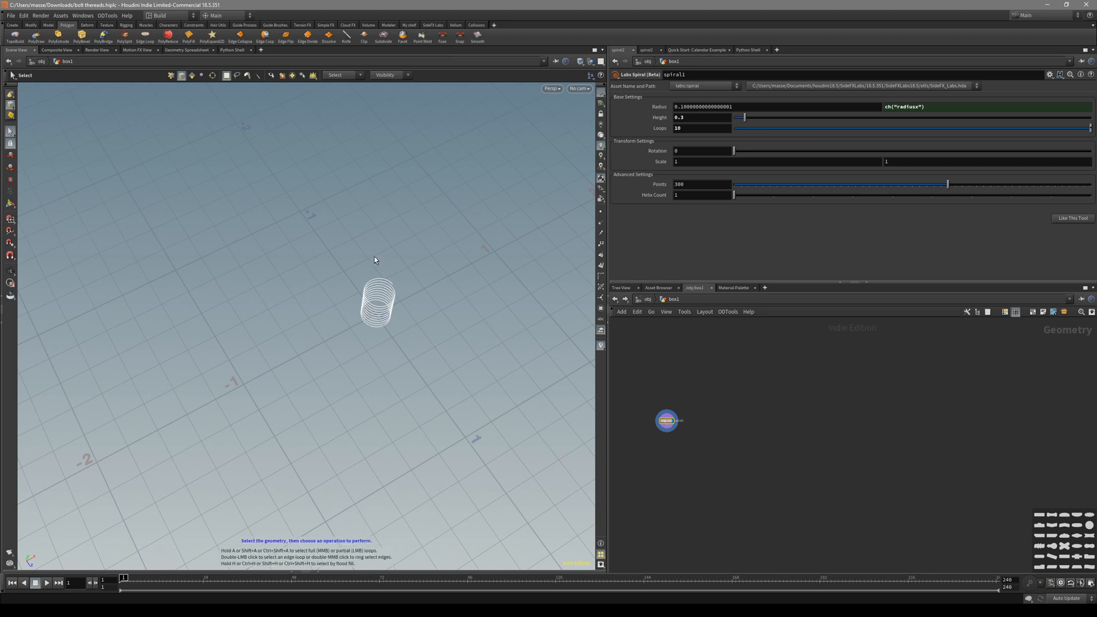
{"action": "left_click_drag", "start_coordinate": [376, 260], "coordinate": [372, 281], "text": "alt"}
{"action": "scroll", "coordinate": [372, 282], "scroll_direction": "up", "scroll_amount": 7}
{"action": "scroll", "coordinate": [357, 317], "scroll_direction": "up", "scroll_amount": 1}
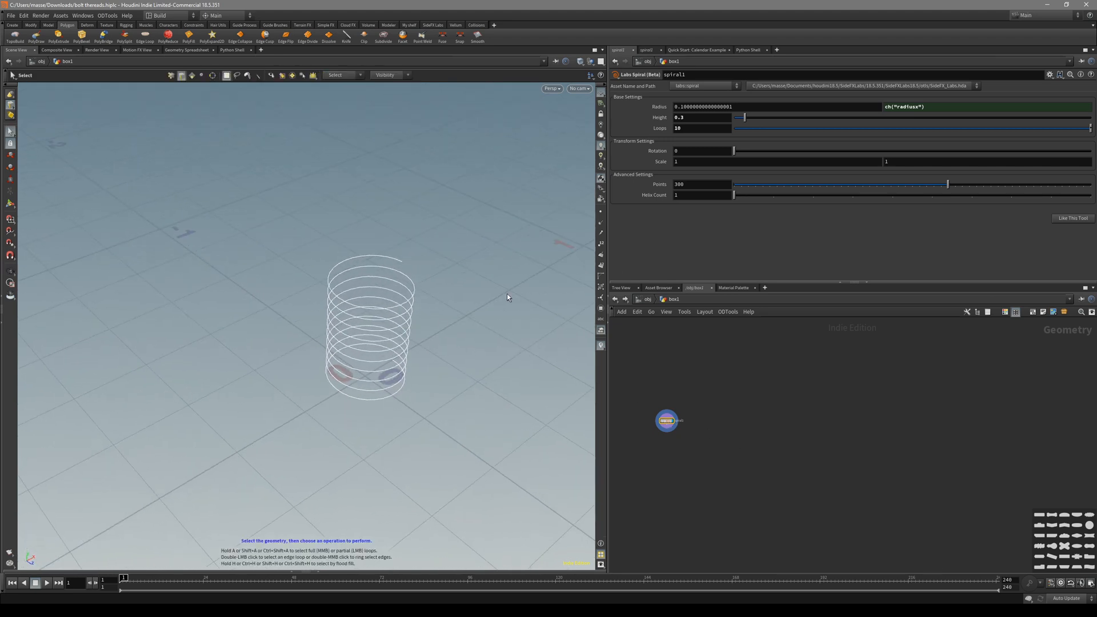
{"action": "type", "text": "1"}
{"action": "key", "text": "Return"}
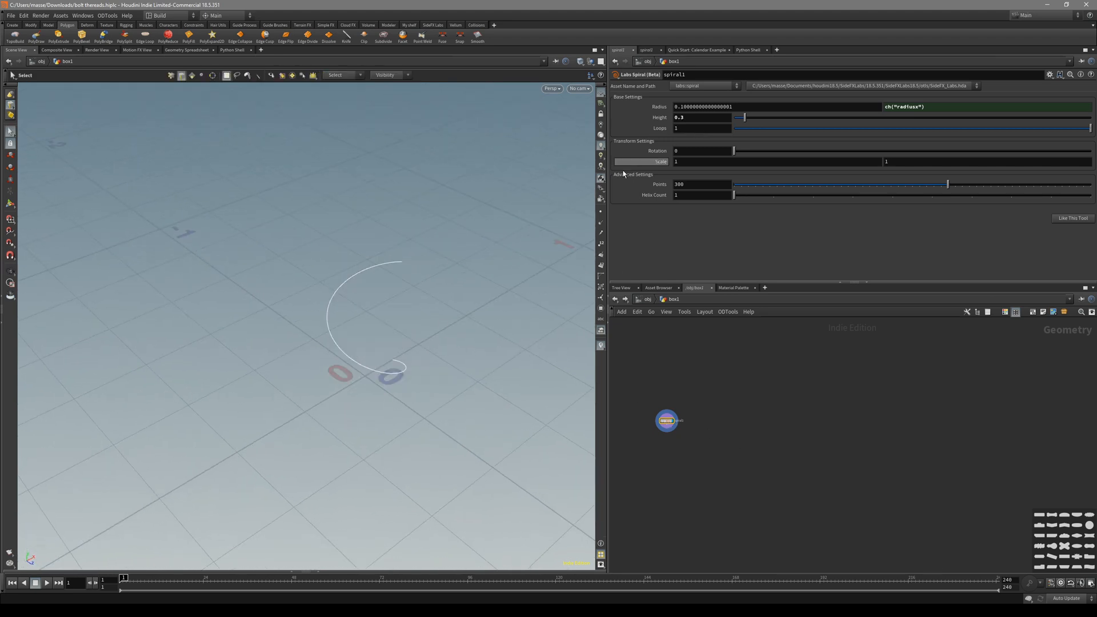
Lower the spiral Height to 0.02, checking it in the front view.
{"action": "left_click_drag", "start_coordinate": [744, 117], "coordinate": [738, 117]}
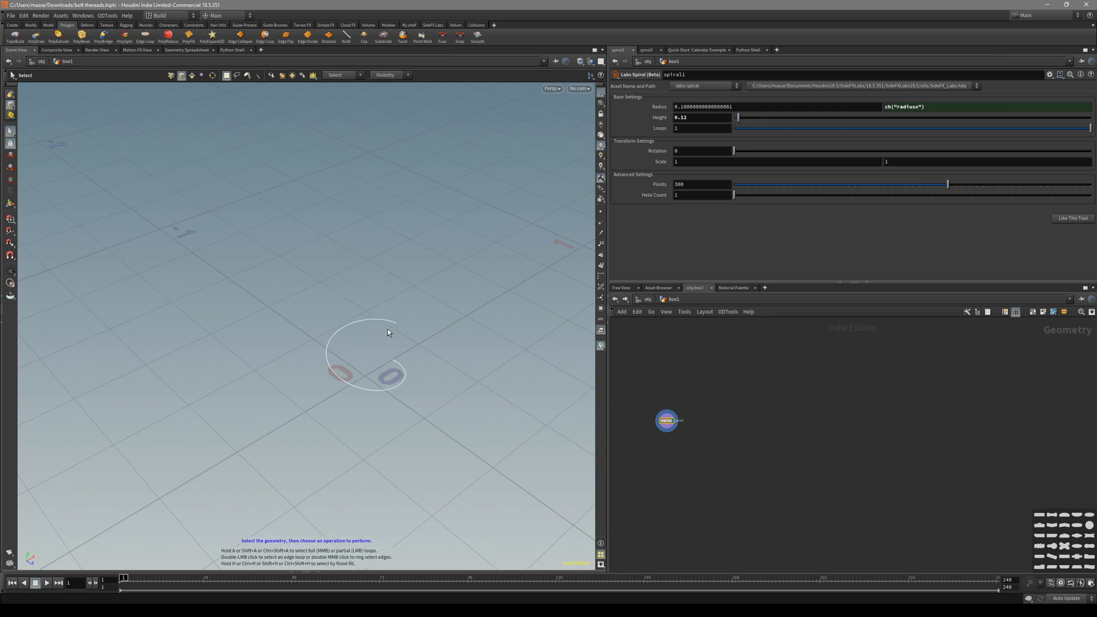
{"action": "key", "text": "space+3"}
{"action": "left_click", "coordinate": [709, 116]}
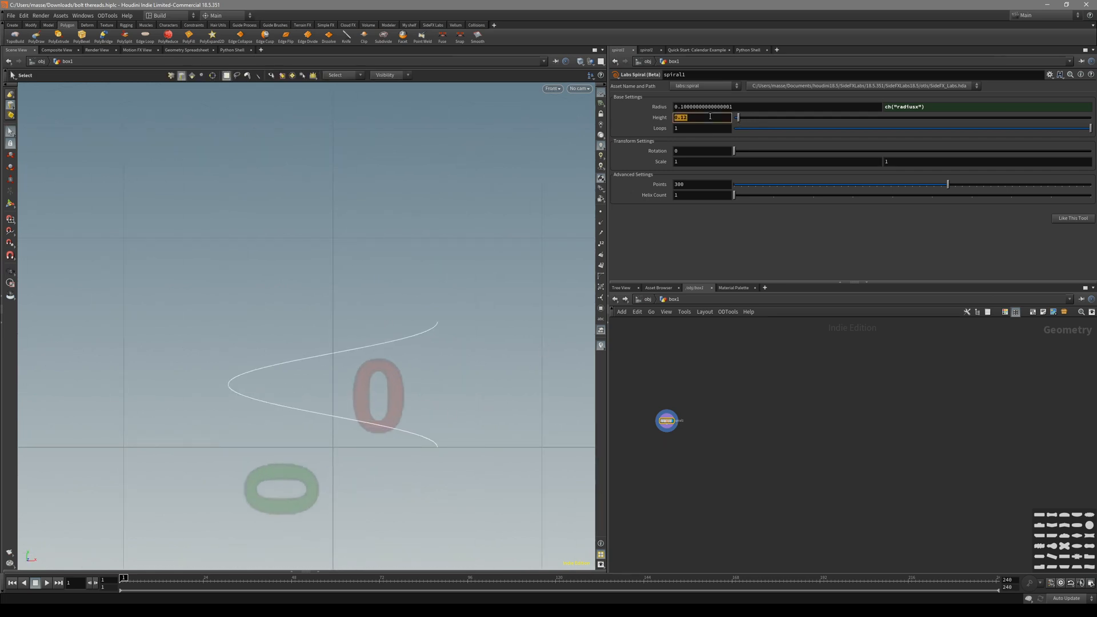
{"action": "type", "text": "0.02"}
{"action": "key", "text": "Return"}
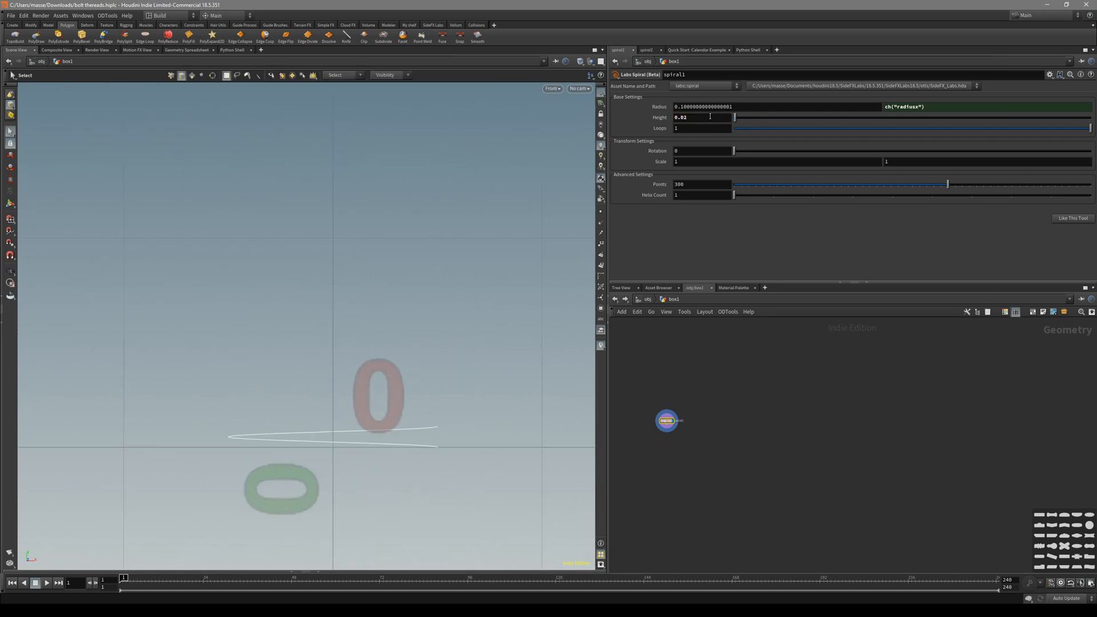
Frame the flat spiral in perspective and select its curve.
{"action": "key", "text": "space+1"}
{"action": "key", "text": "space+g"}
{"action": "left_click_drag", "start_coordinate": [407, 395], "coordinate": [418, 361], "text": "alt"}
{"action": "left_click", "coordinate": [427, 344]}
Extrude the spiral curve into an upright wall with Transform Extruded Front enabled.
{"action": "left_click", "coordinate": [436, 321]}
{"action": "left_click", "coordinate": [426, 345]}
{"action": "key", "text": "alt+e"}
{"action": "key", "text": "Return"}
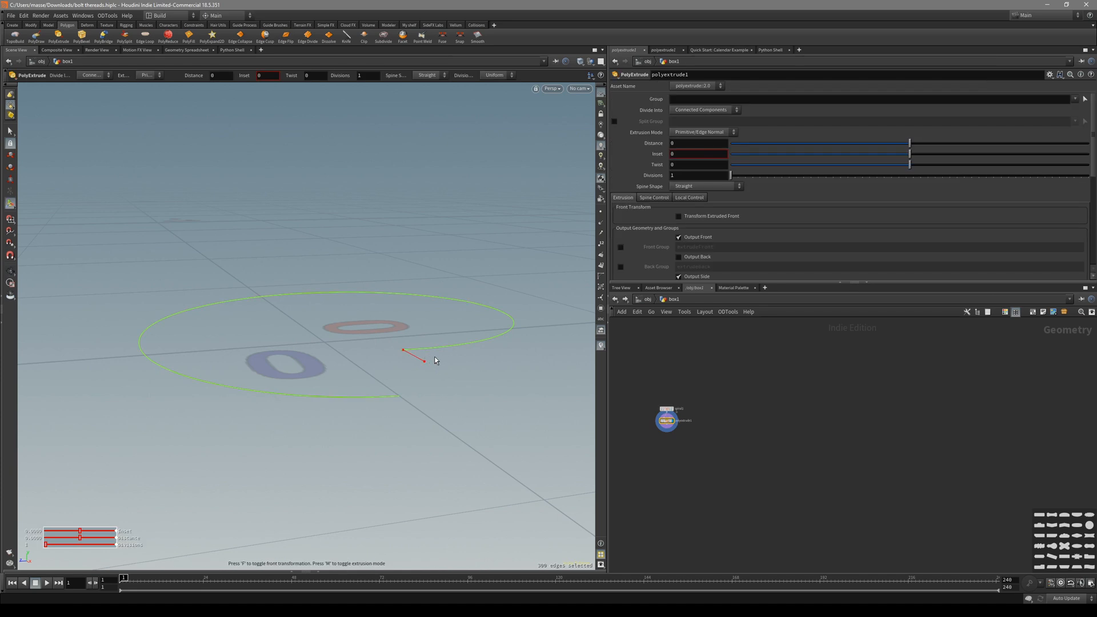
{"action": "key", "text": "f"}
{"action": "left_click_drag", "start_coordinate": [334, 324], "coordinate": [333, 290]}
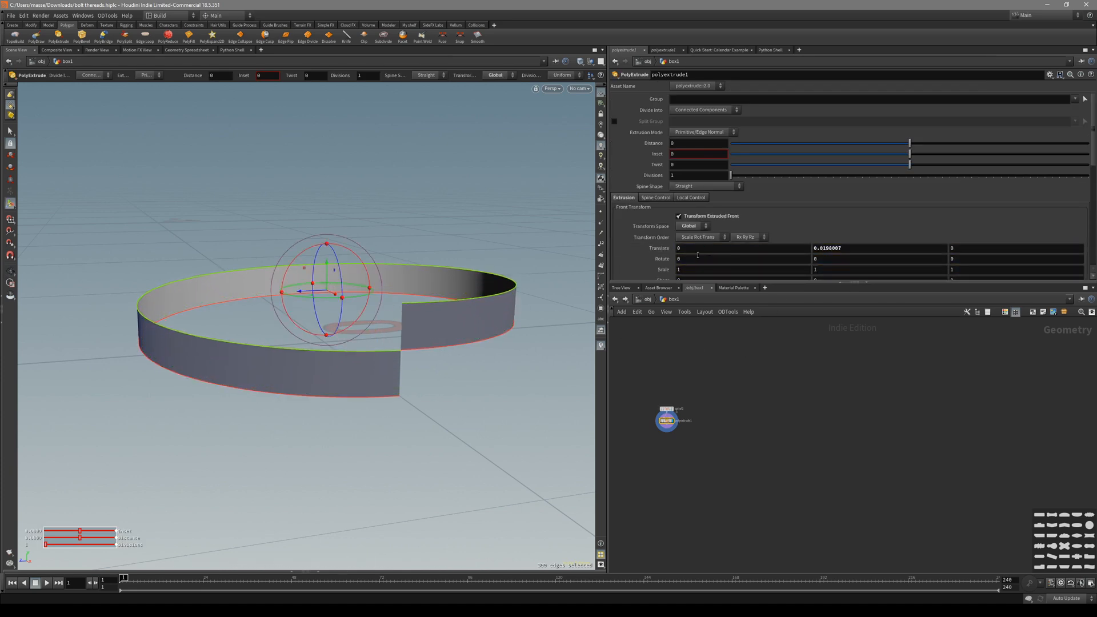
Drive the extrusion's Translate Y with ch("../spiral1/height").
{"action": "left_click_drag", "start_coordinate": [707, 387], "coordinate": [656, 409]}
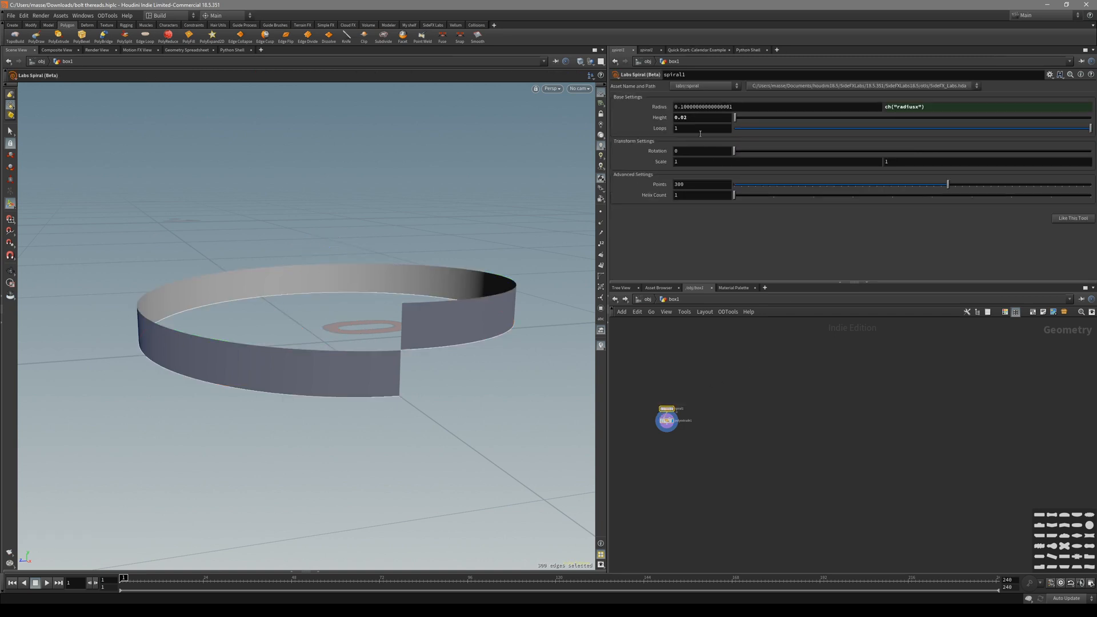
{"action": "left_click_drag", "start_coordinate": [706, 453], "coordinate": [657, 419]}
{"action": "left_click", "coordinate": [847, 248]}
{"action": "type", "text": "ch(\"../spiral1/height\")"}
{"action": "key", "text": "Return"}
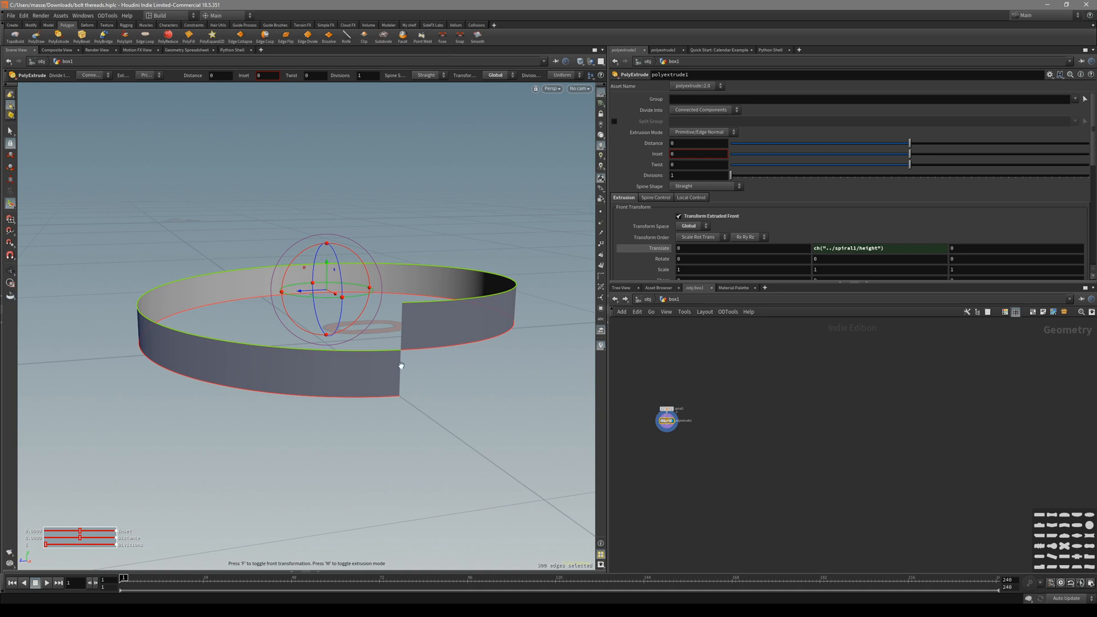
Select all primitives of the ring wall.
{"action": "scroll", "coordinate": [408, 369], "scroll_direction": "up", "scroll_amount": 5}
{"action": "key", "text": "s"}
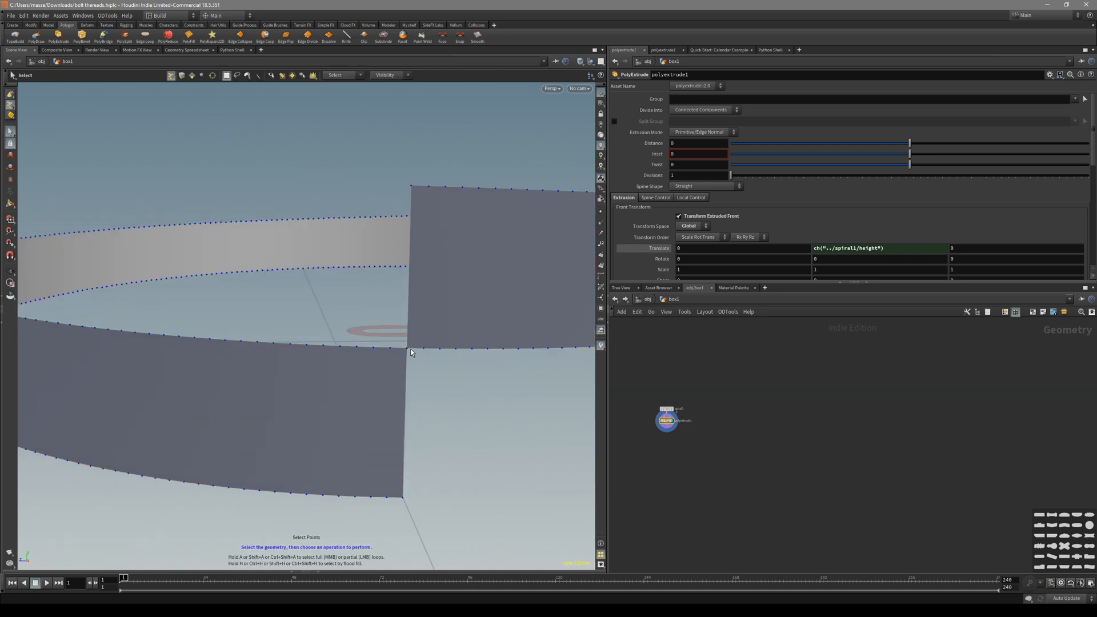
{"action": "key", "text": "4"}
{"action": "key", "text": "n"}
{"action": "scroll", "coordinate": [464, 338], "scroll_direction": "down", "scroll_amount": 6}
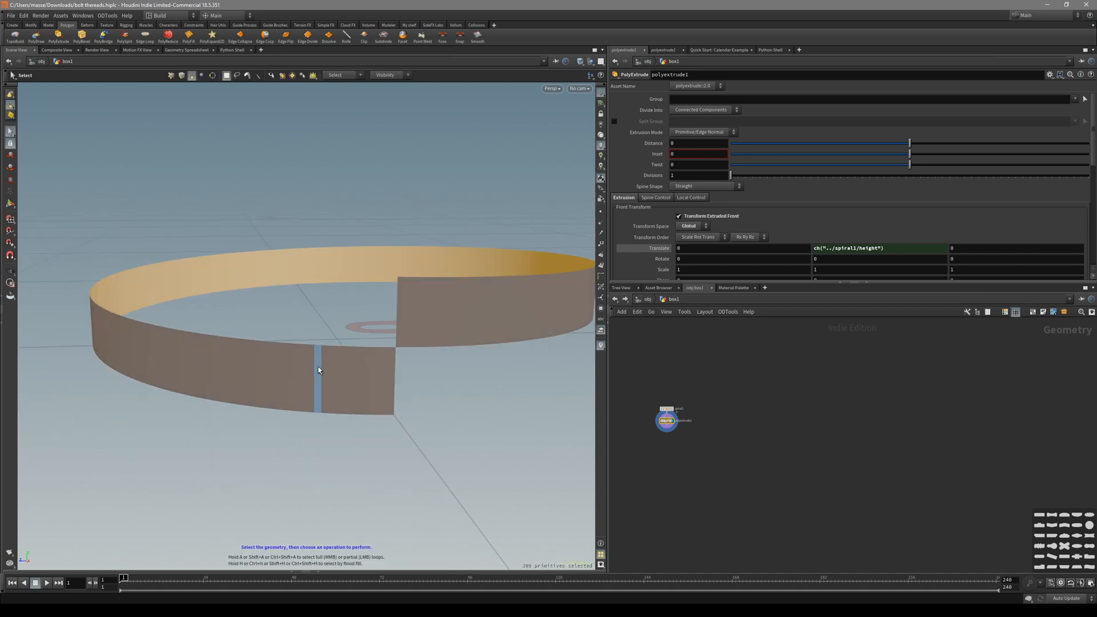
Add a Copy and Transform node with Translate Y set to ch("../spiral1/height").
{"action": "key", "text": "ctrl+d"}
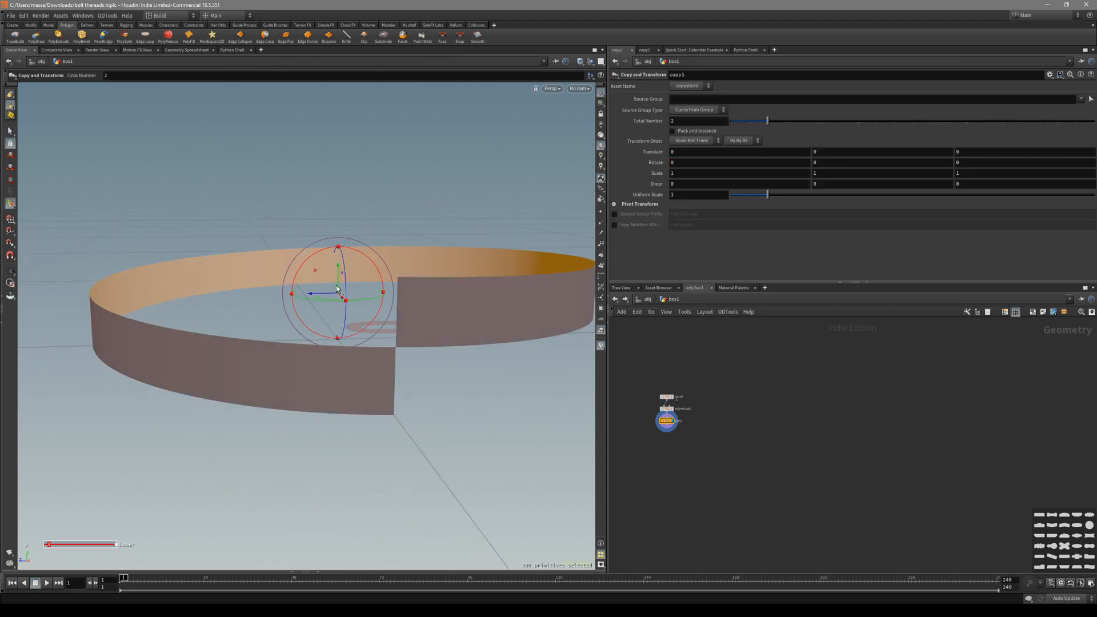
{"action": "left_click_drag", "start_coordinate": [337, 289], "coordinate": [337, 235]}
{"action": "left_click", "coordinate": [854, 151]}
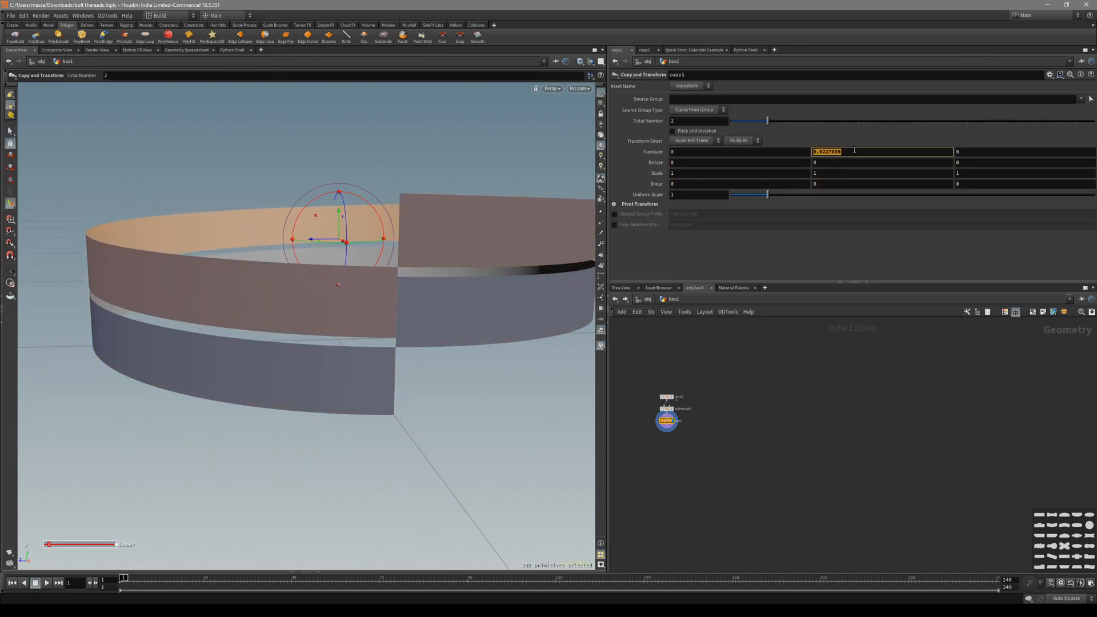
{"action": "type", "text": "ch(\"../spiral1/height\")"}
{"action": "key", "text": "Return"}
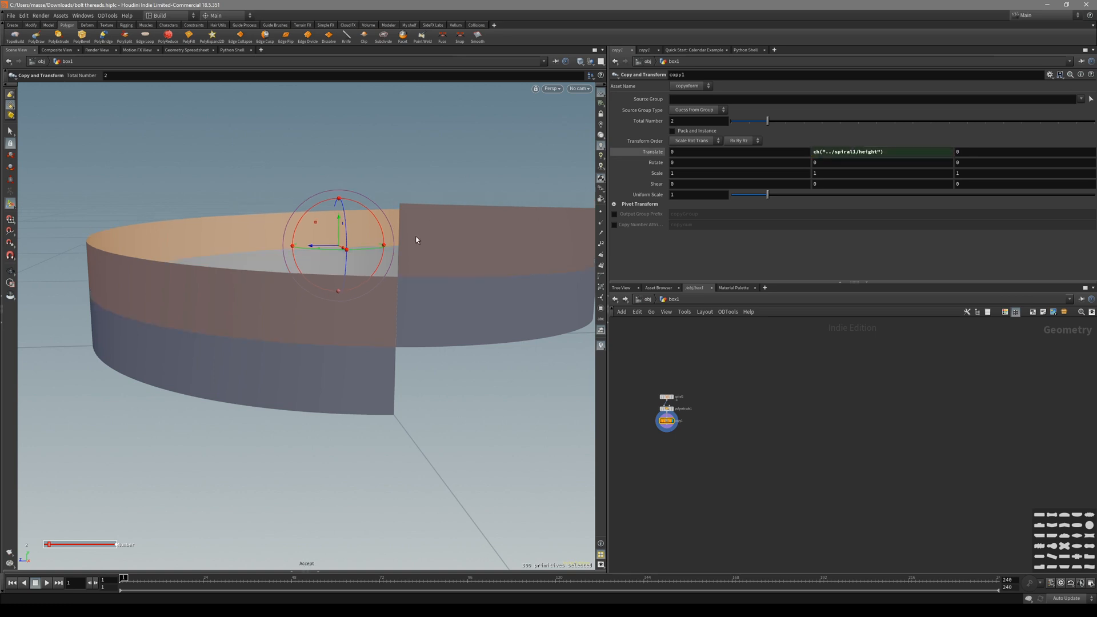
{"action": "left_click_drag", "start_coordinate": [416, 235], "coordinate": [440, 298], "text": "alt"}
{"action": "right_click_drag", "start_coordinate": [419, 291], "coordinate": [406, 295], "text": "alt"}
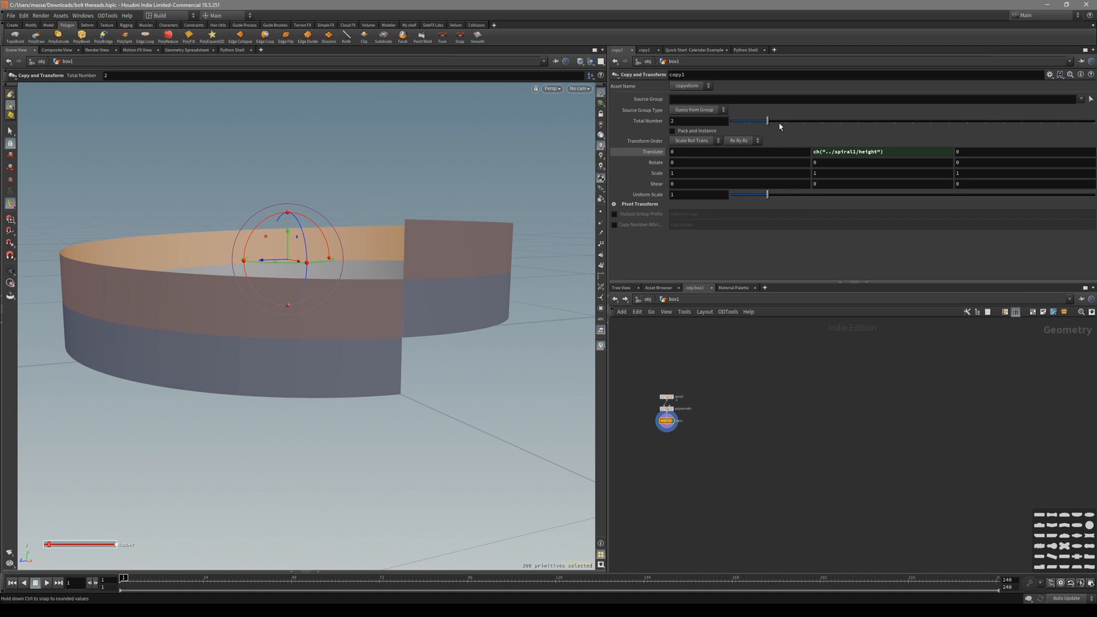
Raise the number of copies to 6 and inspect the stack in wireframe.
{"action": "left_click_drag", "start_coordinate": [768, 121], "coordinate": [840, 122]}
{"action": "middle_click_drag", "start_coordinate": [417, 207], "coordinate": [409, 309], "text": "alt"}
{"action": "right_click_drag", "start_coordinate": [409, 309], "coordinate": [349, 286], "text": "alt"}
{"action": "left_click_drag", "start_coordinate": [350, 286], "coordinate": [298, 271], "text": "alt"}
{"action": "key", "text": "shift+w"}
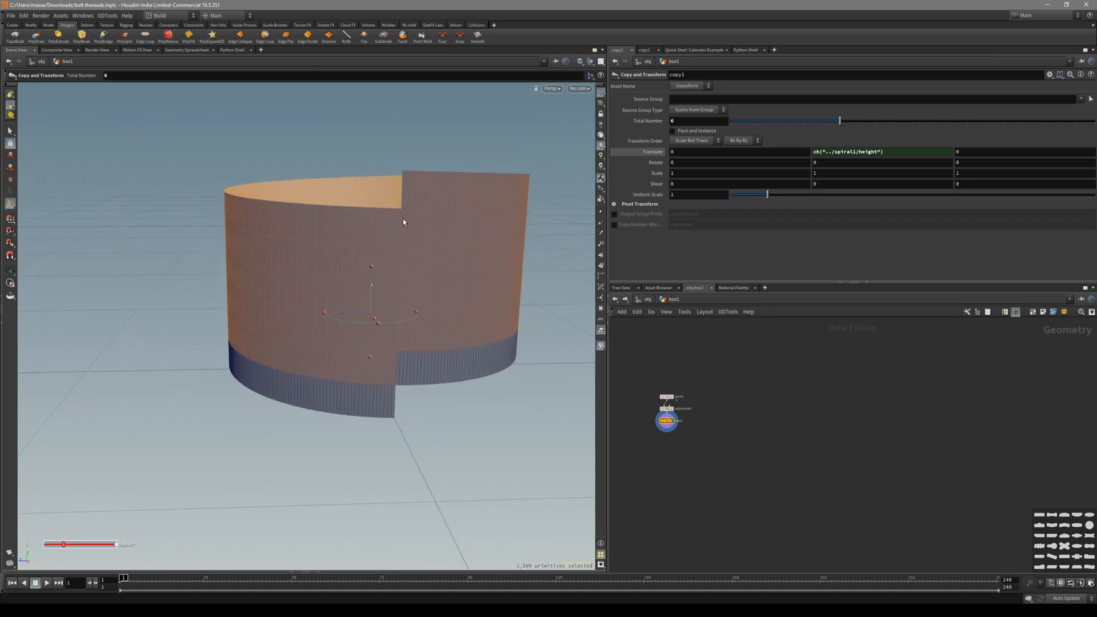
{"action": "mouse_move", "coordinate": [401, 223]}
{"action": "left_mouse_down", "text": "alt"}
{"action": "mouse_move", "coordinate": [391, 211]}
{"action": "mouse_move", "coordinate": [391, 224]}
{"action": "left_mouse_up", "text": "alt"}
{"action": "right_click_drag", "start_coordinate": [391, 224], "coordinate": [448, 280], "text": "alt"}
{"action": "key", "text": "s"}
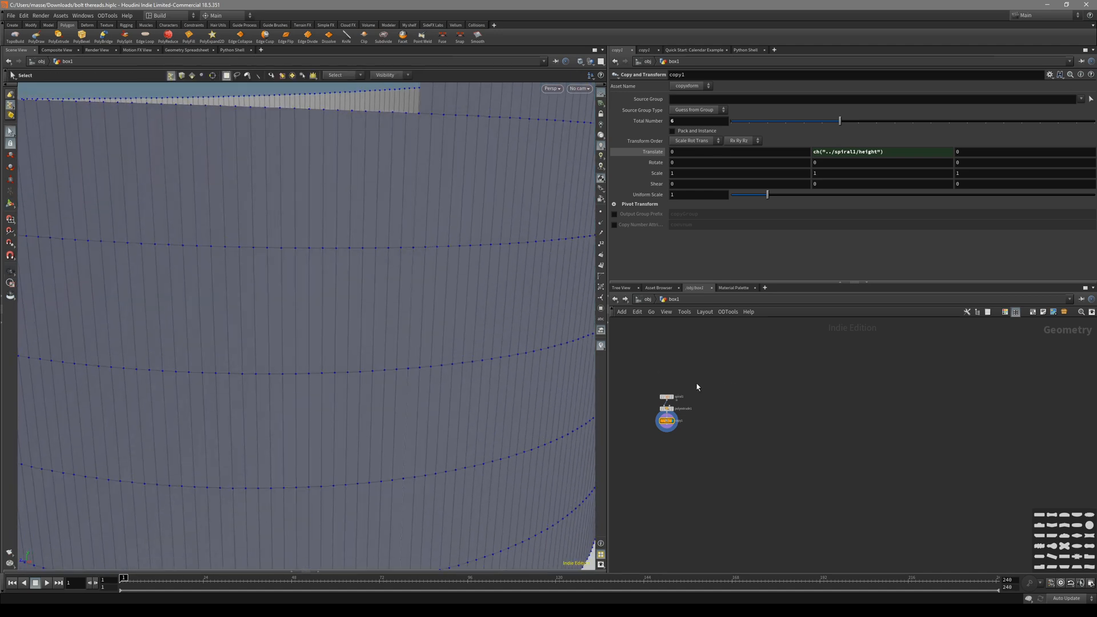
Fine-tune the spiral Height down to about 0.013.
{"action": "left_click", "coordinate": [666, 396]}
{"action": "middle_click_drag", "start_coordinate": [719, 119], "coordinate": [687, 154]}
{"action": "middle_click_drag", "start_coordinate": [425, 362], "coordinate": [436, 345], "text": "alt"}
{"action": "right_click_drag", "start_coordinate": [437, 344], "coordinate": [311, 284], "text": "alt"}
{"action": "mouse_move", "coordinate": [693, 149]}
{"action": "middle_mouse_down"}
{"action": "mouse_move", "coordinate": [672, 156]}
{"action": "mouse_move", "coordinate": [688, 155]}
{"action": "middle_mouse_up"}
{"action": "left_click_drag", "start_coordinate": [457, 319], "coordinate": [452, 289], "text": "alt"}
{"action": "scroll", "coordinate": [687, 440], "scroll_direction": "up", "scroll_amount": 3}
Set copy1's Total Number to 7 and inspect the threaded cylinder from several views.
{"action": "left_click", "coordinate": [654, 407]}
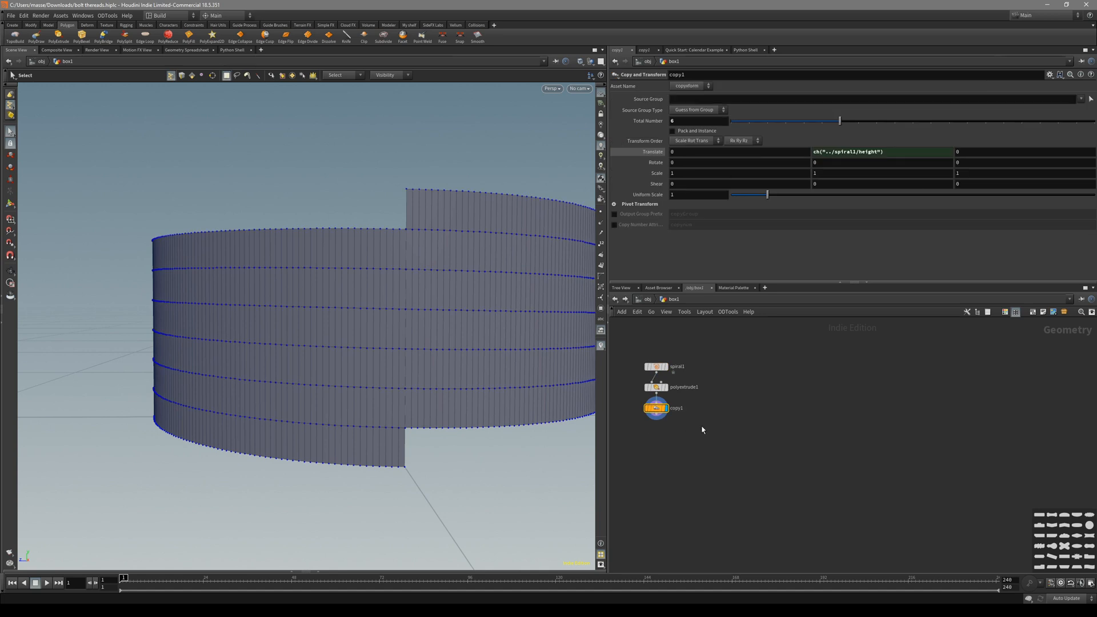
{"action": "key", "text": "4"}
{"action": "left_click", "coordinate": [521, 364]}
{"action": "left_click_drag", "start_coordinate": [494, 377], "coordinate": [502, 330], "text": "alt"}
{"action": "left_click_drag", "start_coordinate": [839, 121], "coordinate": [857, 123]}
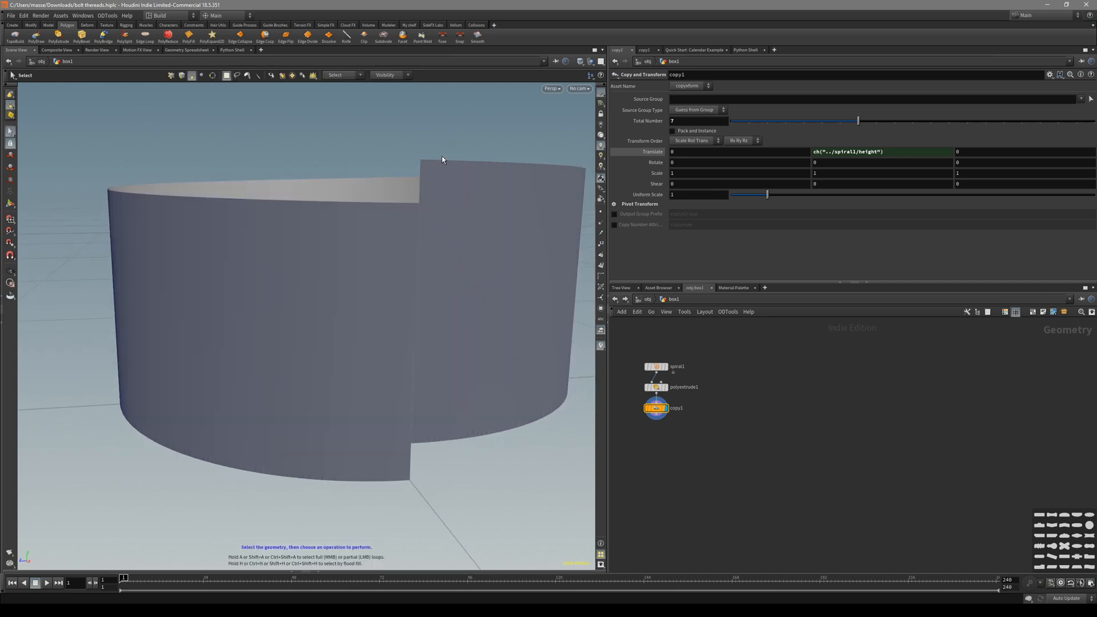
{"action": "left_click_drag", "start_coordinate": [402, 443], "coordinate": [439, 432], "text": "alt"}
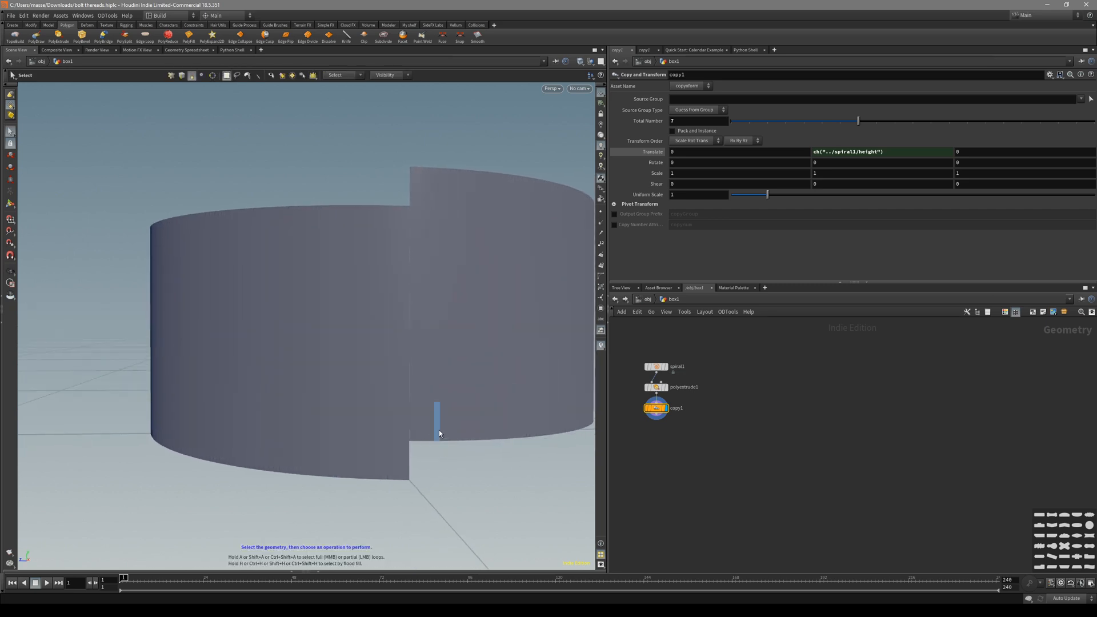
{"action": "key", "text": "shift+w"}
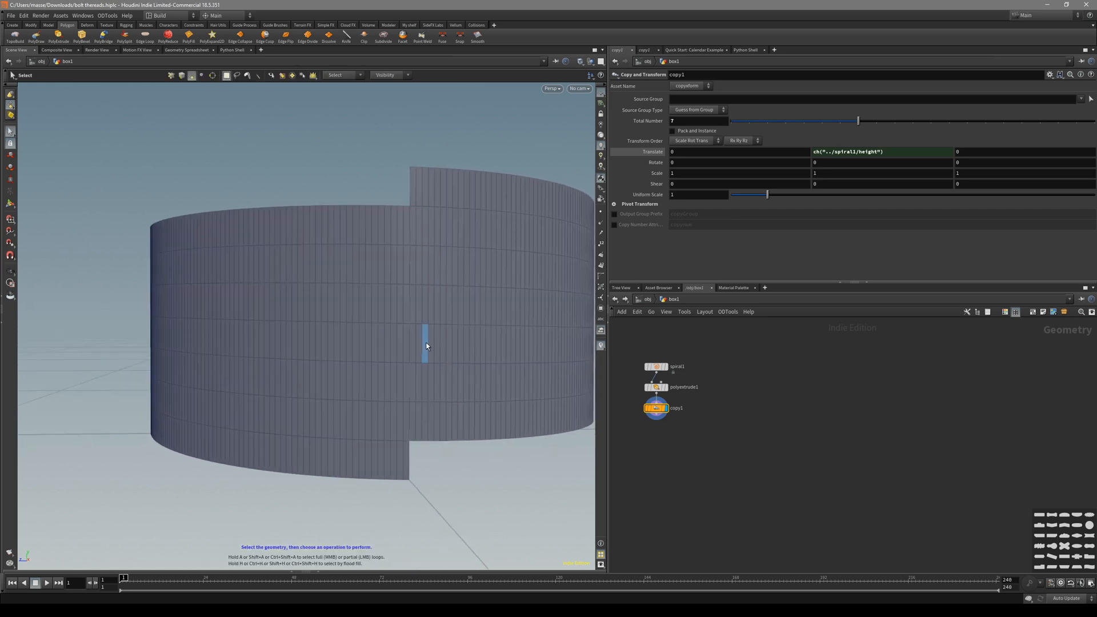
{"action": "key", "text": "space+3"}
{"action": "key", "text": "space+1"}
{"action": "mouse_move", "coordinate": [400, 367]}
{"action": "left_mouse_down", "text": "alt"}
{"action": "mouse_move", "coordinate": [395, 390]}
{"action": "mouse_move", "coordinate": [414, 405]}
{"action": "mouse_move", "coordinate": [436, 360]}
{"action": "left_mouse_up", "text": "alt"}
{"action": "key", "text": "shift+w"}
{"action": "key", "text": "shift+w"}
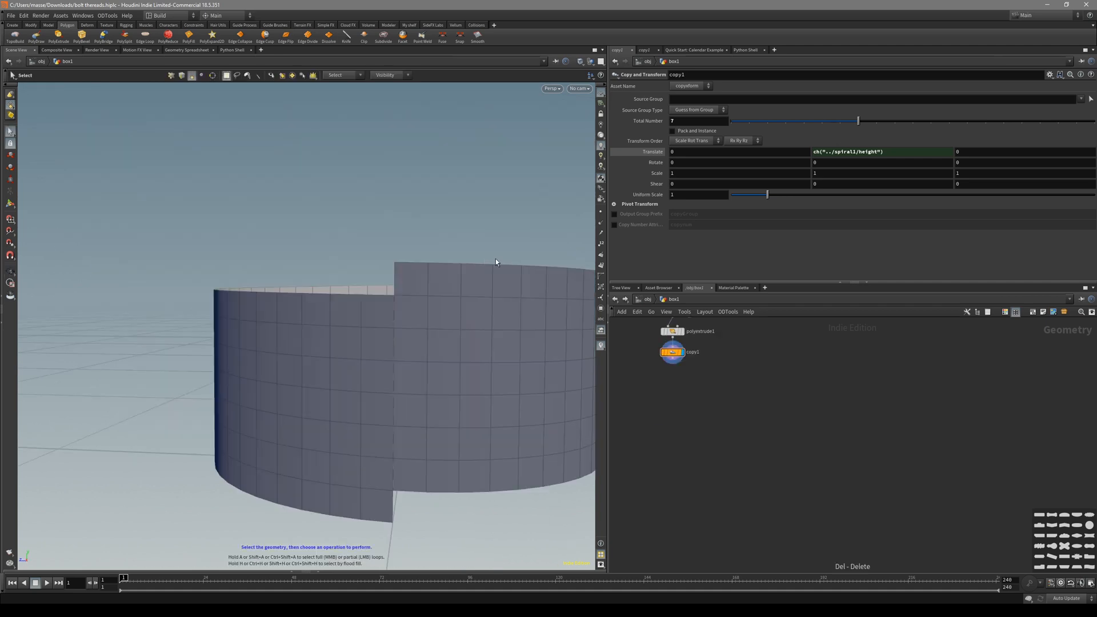
Select all the cylinder's faces and reverse their normals.
{"action": "key", "text": "n"}
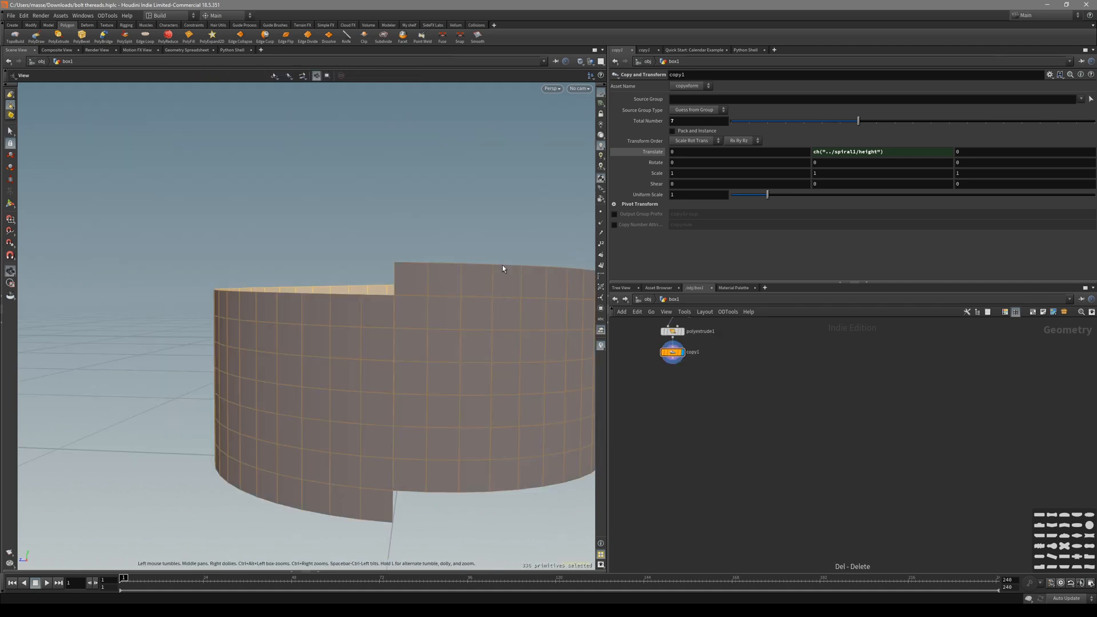
{"action": "key", "text": "alt+r"}
{"action": "left_click_drag", "start_coordinate": [455, 234], "coordinate": [487, 274], "text": "alt"}
{"action": "right_click_drag", "start_coordinate": [487, 274], "coordinate": [425, 296], "text": "alt"}
Fuse all the cylinder's points, nudging Snap Distance to 0.00183542.
{"action": "key", "text": "2"}
{"action": "left_click_drag", "start_coordinate": [424, 296], "coordinate": [420, 295], "text": "alt"}
{"action": "key", "text": "3"}
{"action": "key", "text": "n"}
{"action": "key", "text": "2"}
{"action": "key", "text": "n"}
{"action": "key", "text": "alt+f"}
{"action": "left_click_drag", "start_coordinate": [749, 161], "coordinate": [757, 162]}
Switch to edge selection and pick the horizontal edge loops.
{"action": "key", "text": "3"}
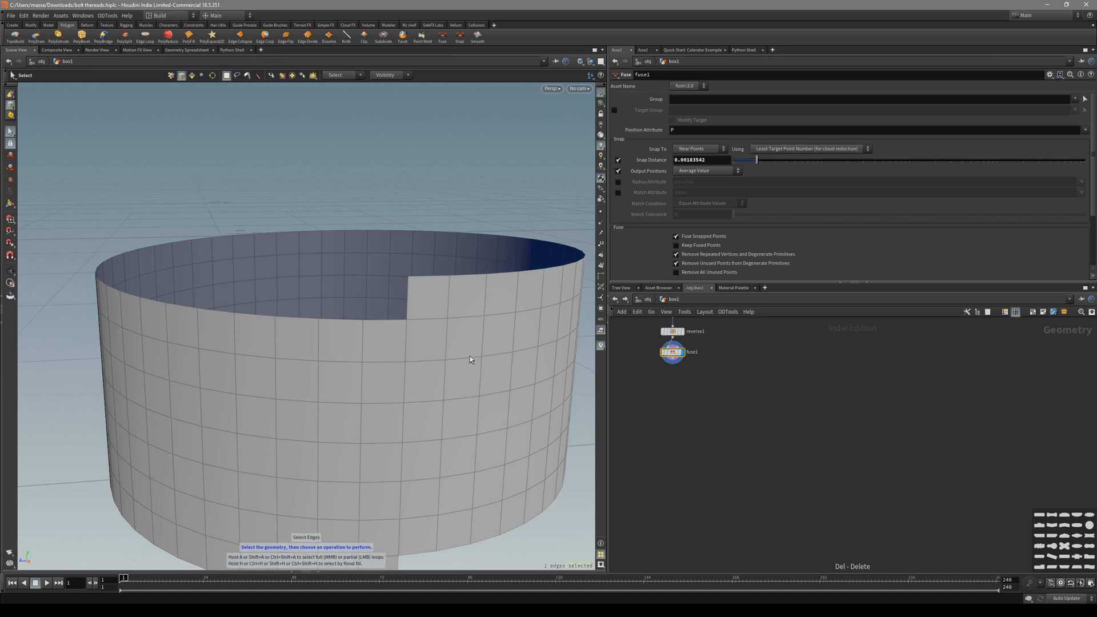
{"action": "double_click", "coordinate": [469, 355]}
{"action": "left_click_drag", "start_coordinate": [474, 374], "coordinate": [481, 337], "text": "alt"}
{"action": "right_click_drag", "start_coordinate": [481, 337], "coordinate": [408, 453], "text": "alt"}
{"action": "middle_click_drag", "start_coordinate": [451, 368], "coordinate": [397, 417], "text": "alt"}
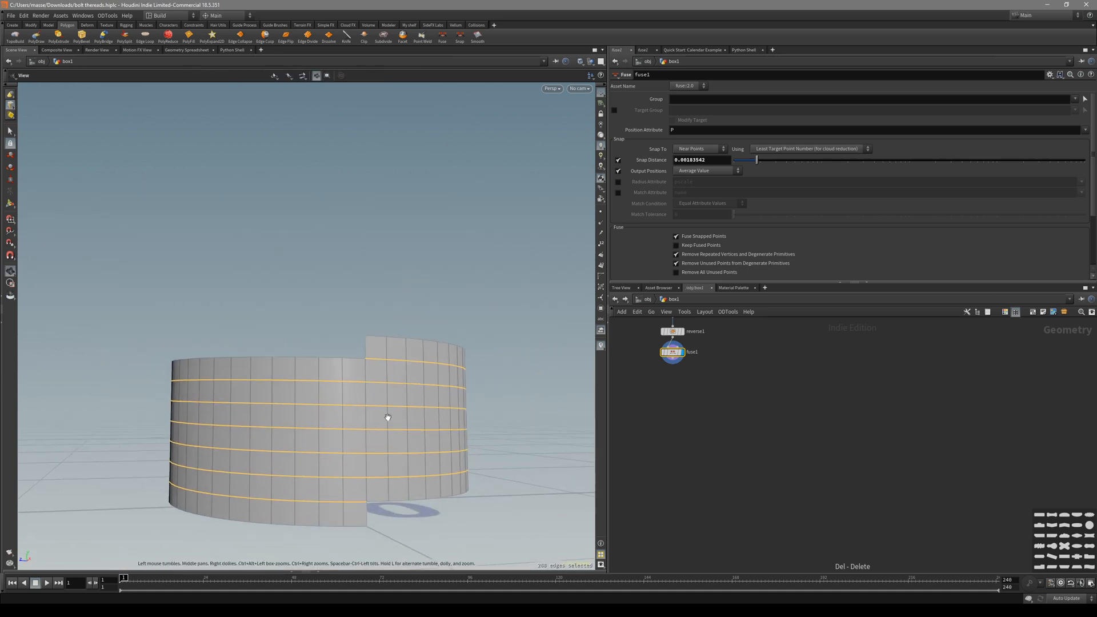
{"action": "left_click_drag", "start_coordinate": [397, 417], "coordinate": [393, 448], "text": "alt"}
Select the top rim edge loop and flatten it from the radial menu.
{"action": "double_click", "coordinate": [357, 363]}
{"action": "left_click_drag", "start_coordinate": [358, 363], "coordinate": [341, 373], "text": "alt"}
{"action": "right_click_drag", "start_coordinate": [341, 373], "coordinate": [399, 381], "text": "alt"}
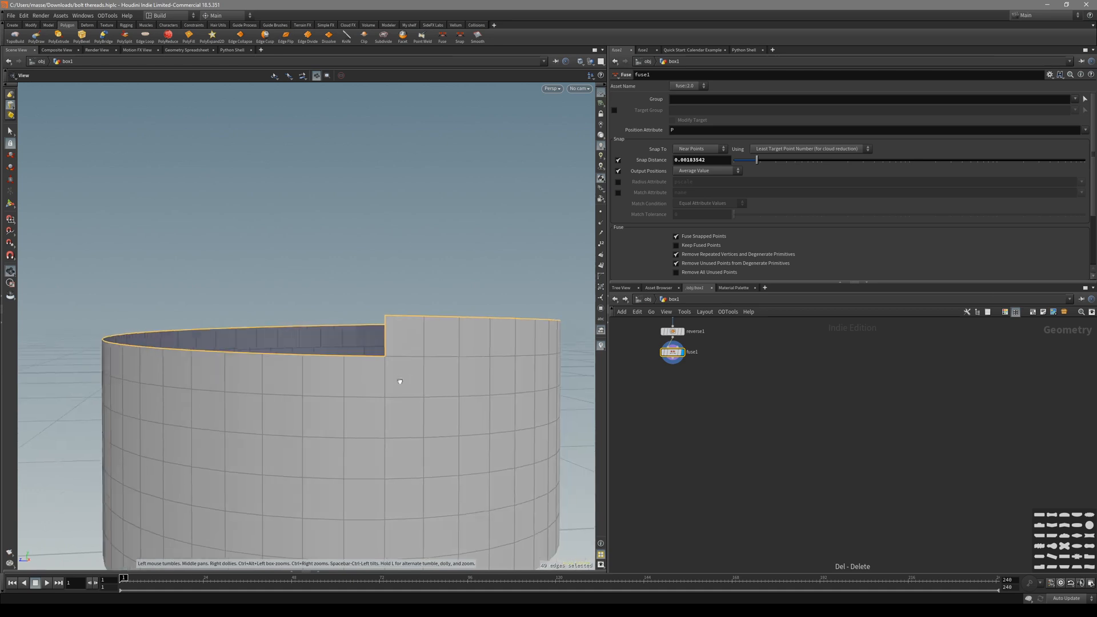
{"action": "key", "text": "c"}
{"action": "left_click", "coordinate": [404, 351]}
{"action": "left_click", "coordinate": [404, 350]}
{"action": "left_click_drag", "start_coordinate": [405, 346], "coordinate": [408, 368], "text": "alt"}
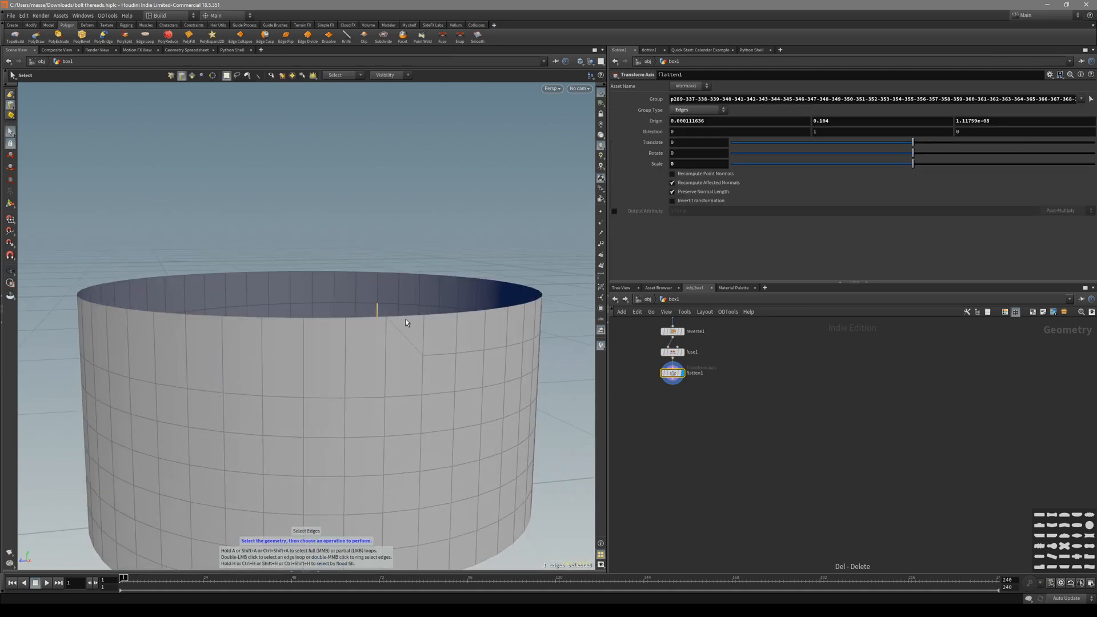
Select the whole spiral edge loop around the cylinder.
{"action": "key", "text": "space+3"}
{"action": "scroll", "coordinate": [222, 344], "scroll_direction": "up", "scroll_amount": 3}
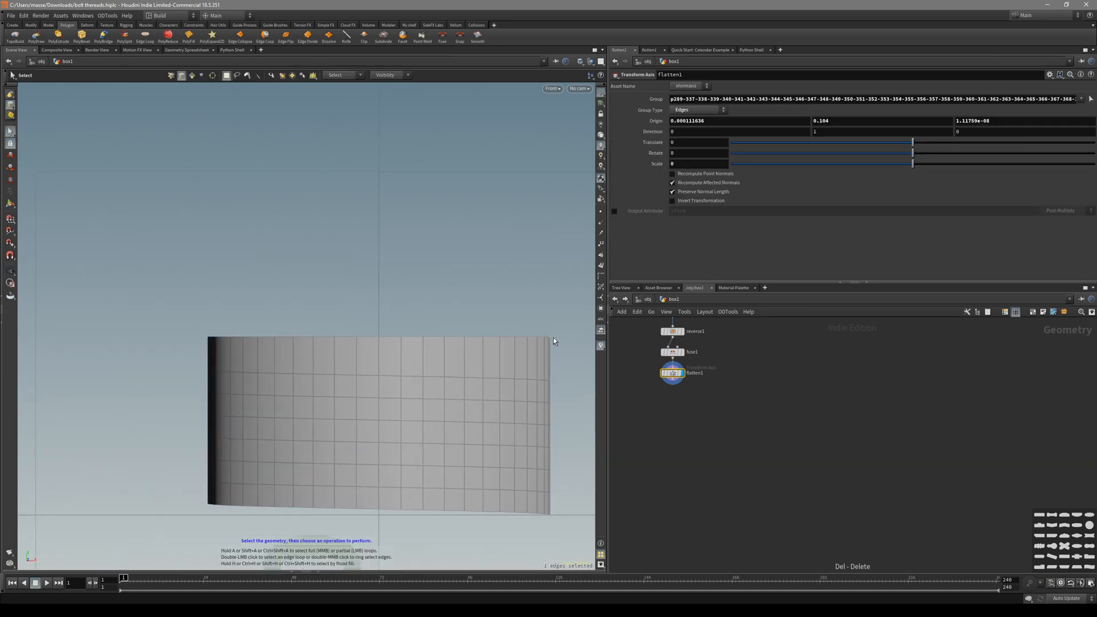
{"action": "key", "text": "space+1"}
{"action": "mouse_move", "coordinate": [450, 348]}
{"action": "left_mouse_down", "text": "alt"}
{"action": "mouse_move", "coordinate": [445, 375]}
{"action": "mouse_move", "coordinate": [443, 333]}
{"action": "left_mouse_up", "text": "alt"}
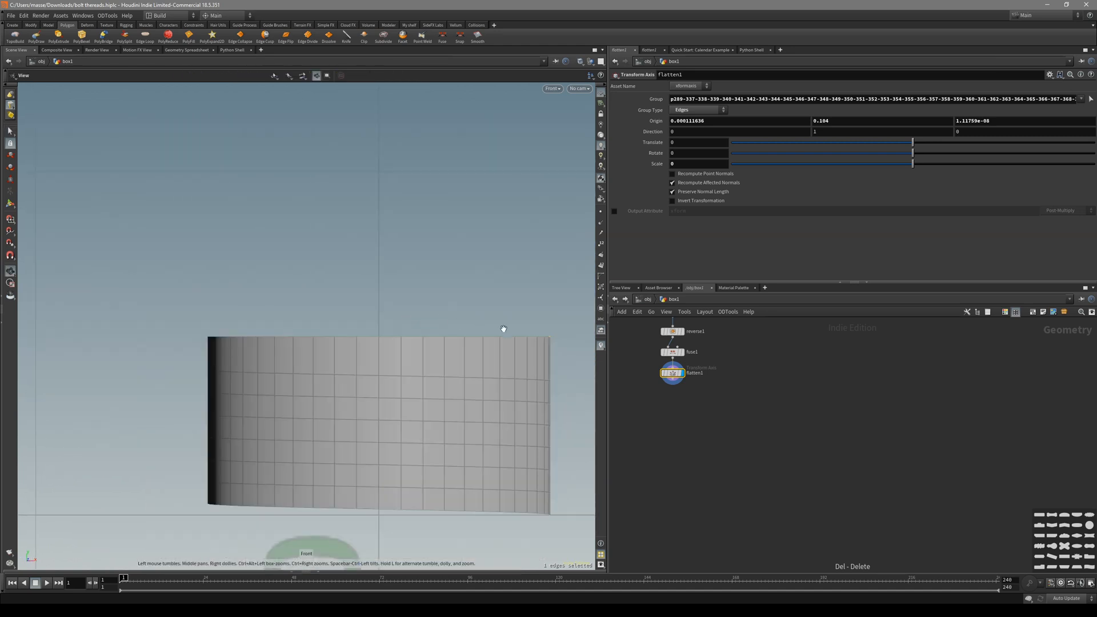
{"action": "double_click", "coordinate": [428, 352]}
{"action": "scroll", "coordinate": [428, 352], "scroll_direction": "down", "scroll_amount": 3}
{"action": "left_click_drag", "start_coordinate": [428, 352], "coordinate": [449, 374], "text": "alt"}
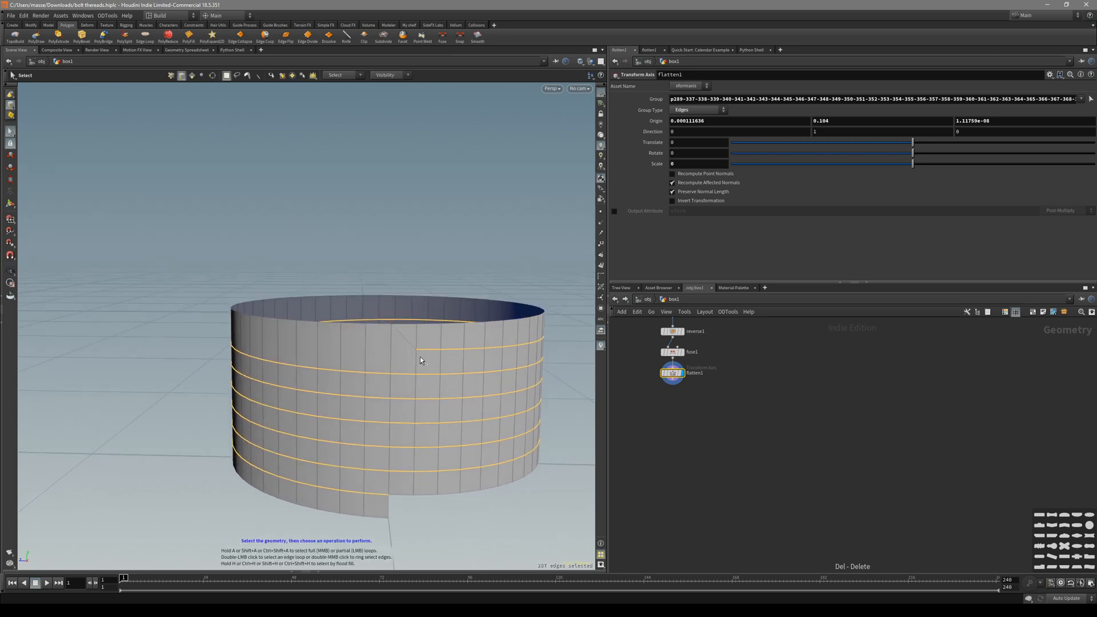
{"action": "left_click_drag", "start_coordinate": [409, 345], "coordinate": [419, 337], "text": "alt"}
{"action": "right_click_drag", "start_coordinate": [419, 337], "coordinate": [487, 356], "text": "alt"}
Bevel the spiral edges with a distance of about 0.03.
{"action": "key", "text": "ctrl+b"}
{"action": "left_click_drag", "start_coordinate": [478, 380], "coordinate": [484, 386]}
{"action": "middle_click_drag", "start_coordinate": [516, 386], "coordinate": [408, 350], "text": "alt"}
{"action": "left_click_drag", "start_coordinate": [408, 351], "coordinate": [386, 346]}
{"action": "right_click_drag", "start_coordinate": [386, 346], "coordinate": [421, 335], "text": "alt"}
{"action": "left_click_drag", "start_coordinate": [421, 335], "coordinate": [343, 348], "text": "alt"}
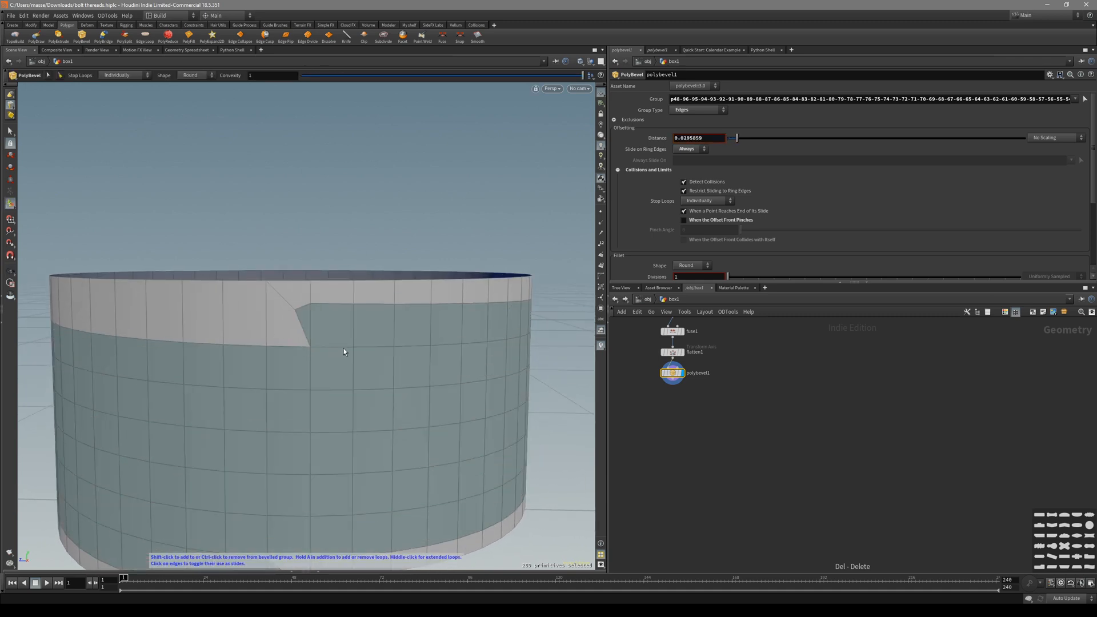
Toggle the bevel's Detect Collisions off and on, then lower its distance slightly.
{"action": "left_click", "coordinate": [711, 182]}
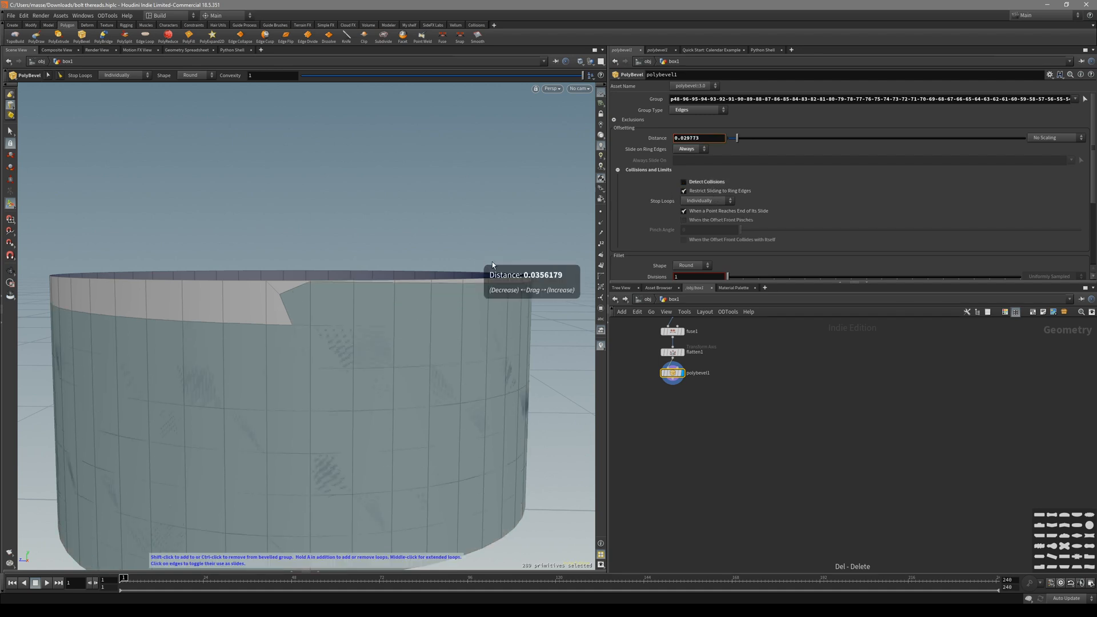
{"action": "left_click", "coordinate": [707, 184]}
{"action": "left_click_drag", "start_coordinate": [380, 266], "coordinate": [372, 267]}
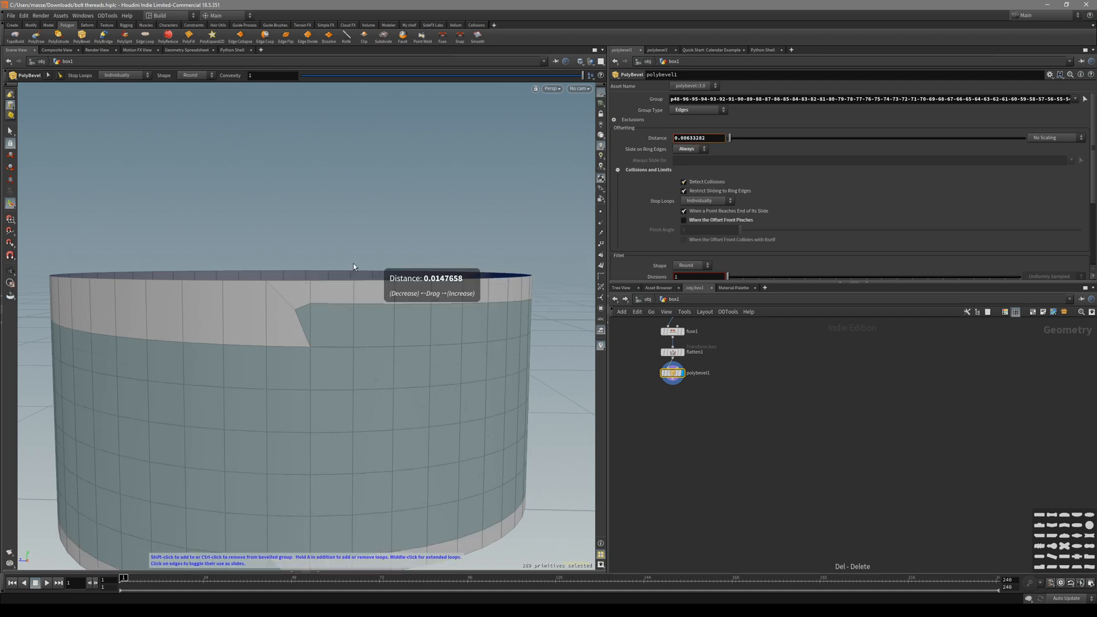
Insert a mid-band edge loop, then select all points and fuse them.
{"action": "key", "text": "ctrl+z"}
{"action": "key", "text": "ctrl+z"}
{"action": "key", "text": "ctrl+z"}
{"action": "key", "text": "ctrl+z"}
{"action": "key", "text": "ctrl+z"}
{"action": "key", "text": "ctrl+z"}
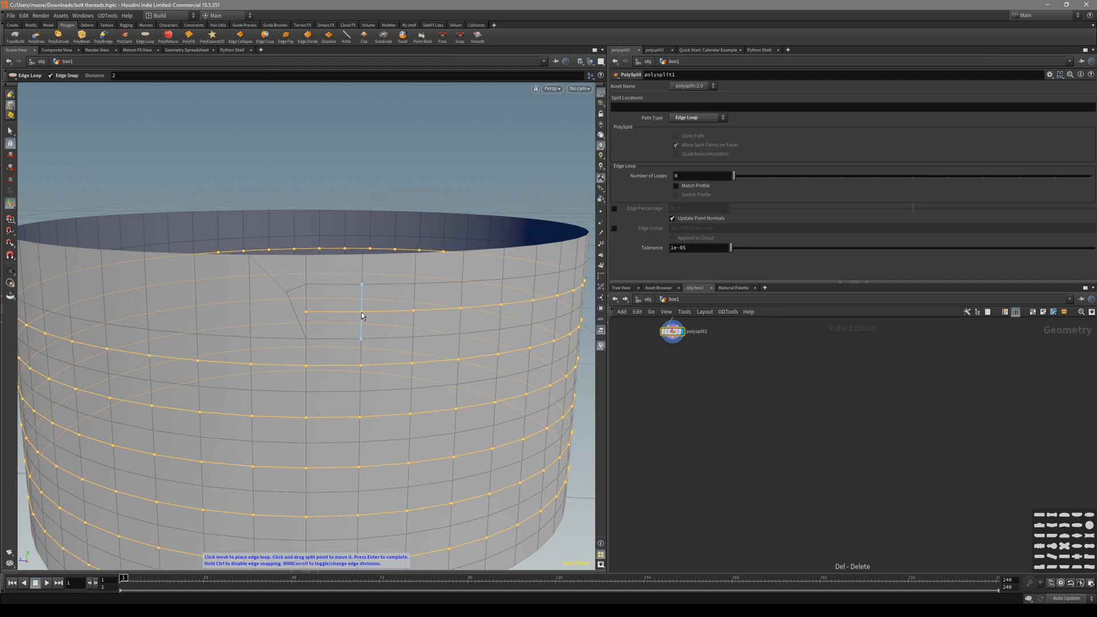
{"action": "key", "text": "Return"}
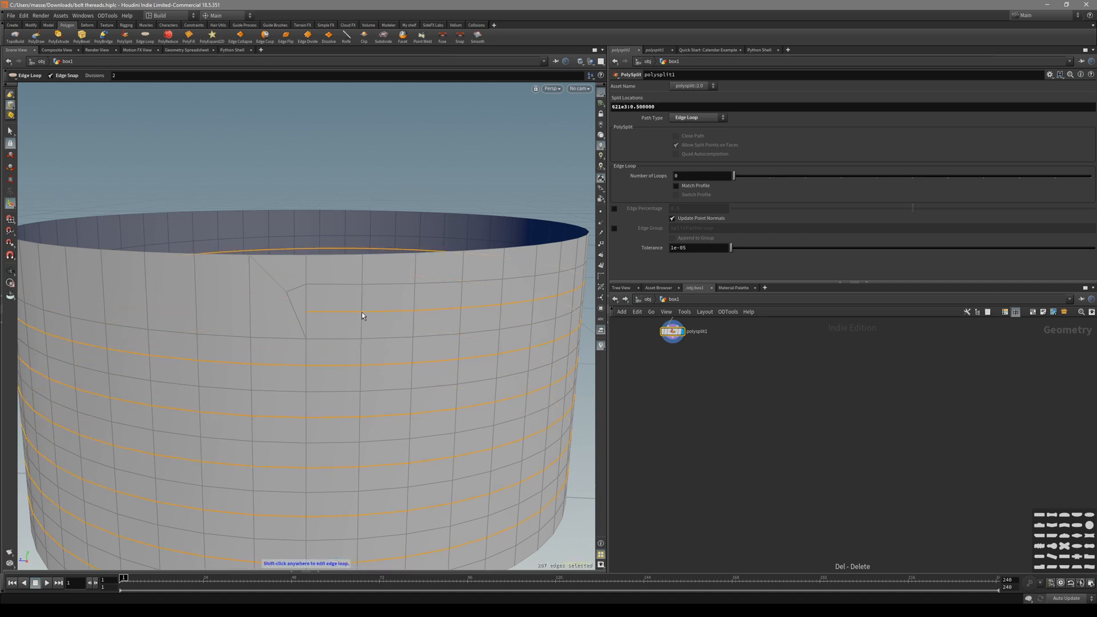
{"action": "key", "text": "s"}
{"action": "key", "text": "n"}
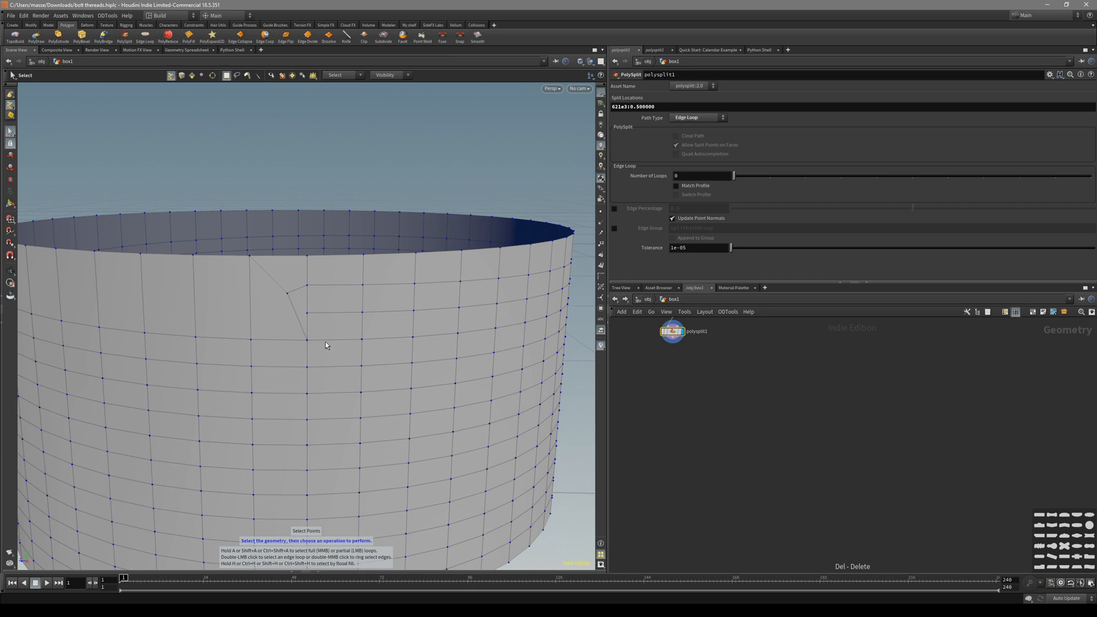
{"action": "key", "text": "f"}
Select the spiral edge loop in edge mode.
{"action": "key", "text": "3"}
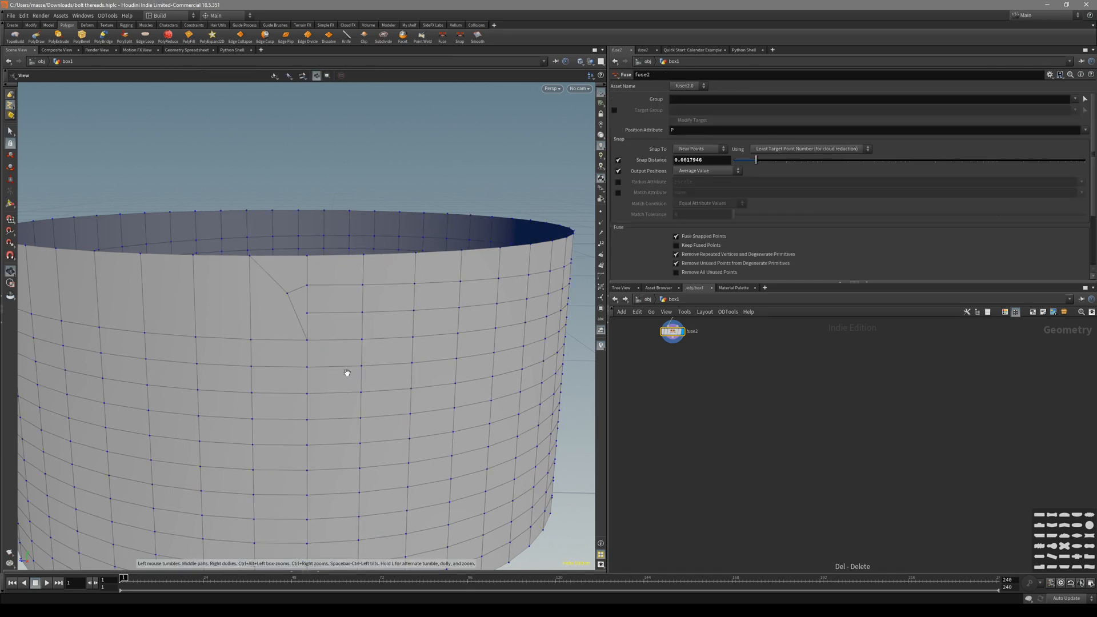
{"action": "left_click_drag", "start_coordinate": [345, 372], "coordinate": [349, 323], "text": "alt"}
{"action": "double_click", "coordinate": [344, 313]}
{"action": "right_click_drag", "start_coordinate": [343, 314], "coordinate": [272, 355], "text": "alt"}
{"action": "left_click_drag", "start_coordinate": [272, 354], "coordinate": [331, 412], "text": "alt"}
Scale the spiral edges inward to 0.93248 in X and Z to cut the thread grooves.
{"action": "key", "text": "e"}
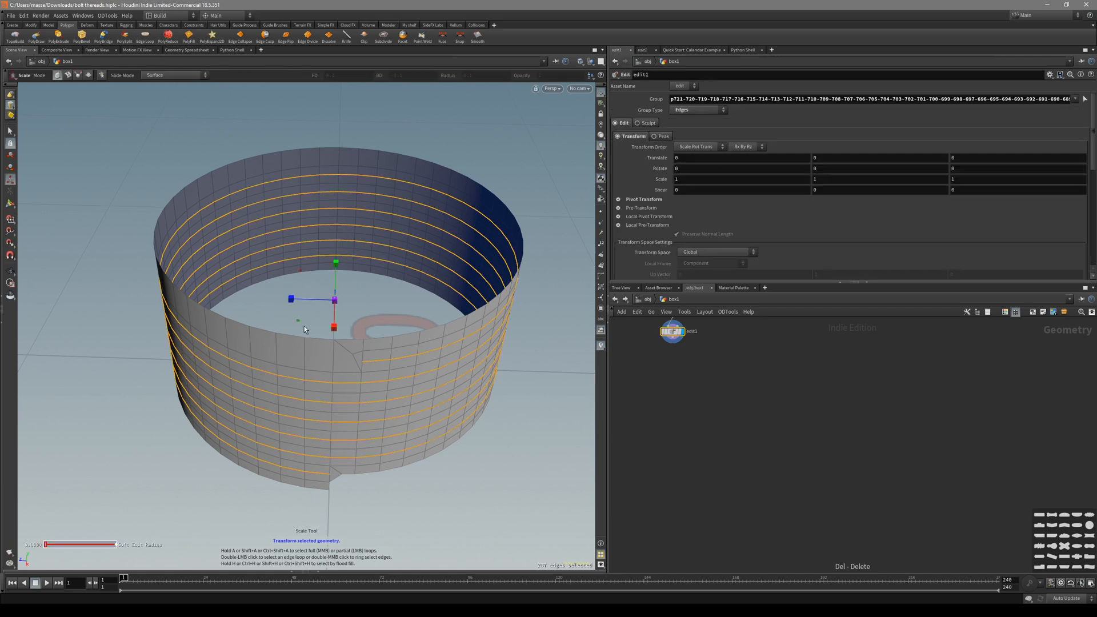
{"action": "mouse_move", "coordinate": [303, 328]}
{"action": "middle_mouse_down"}
{"action": "mouse_move", "coordinate": [300, 357]}
{"action": "mouse_move", "coordinate": [268, 364]}
{"action": "mouse_move", "coordinate": [97, 356]}
{"action": "mouse_move", "coordinate": [322, 328]}
{"action": "middle_mouse_up"}
{"action": "left_click_drag", "start_coordinate": [322, 328], "coordinate": [410, 374], "text": "alt"}
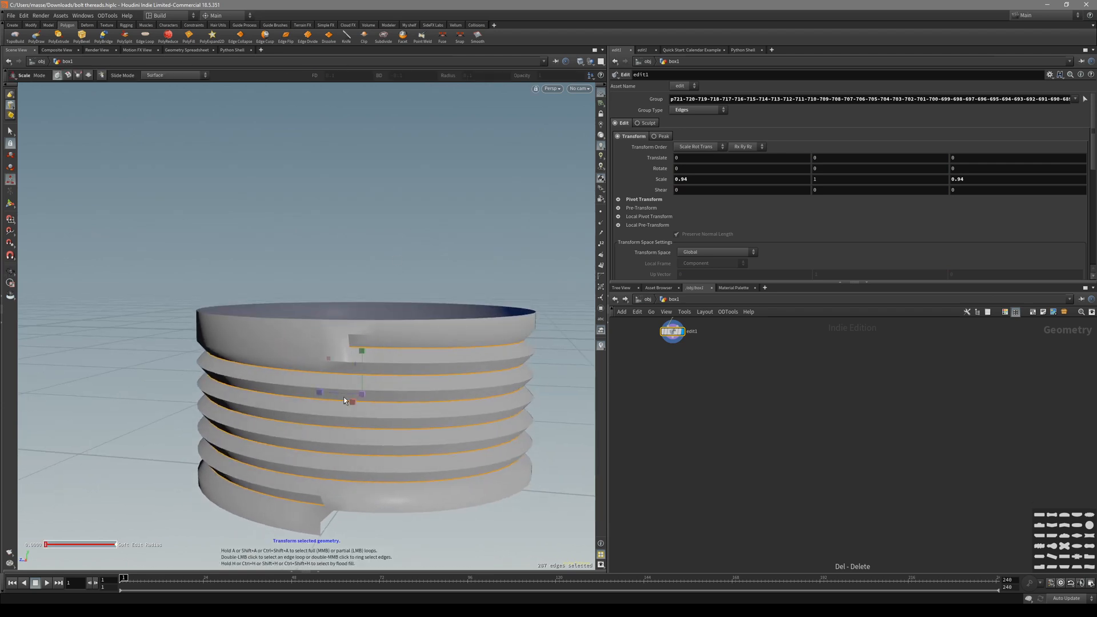
{"action": "left_click_drag", "start_coordinate": [345, 400], "coordinate": [327, 400], "text": "alt"}
{"action": "middle_click_drag", "start_coordinate": [322, 355], "coordinate": [264, 385]}
{"action": "key", "text": "shift+w"}
{"action": "left_click_drag", "start_coordinate": [357, 388], "coordinate": [362, 343], "text": "alt"}
{"action": "scroll", "coordinate": [357, 344], "scroll_direction": "up", "scroll_amount": 4}
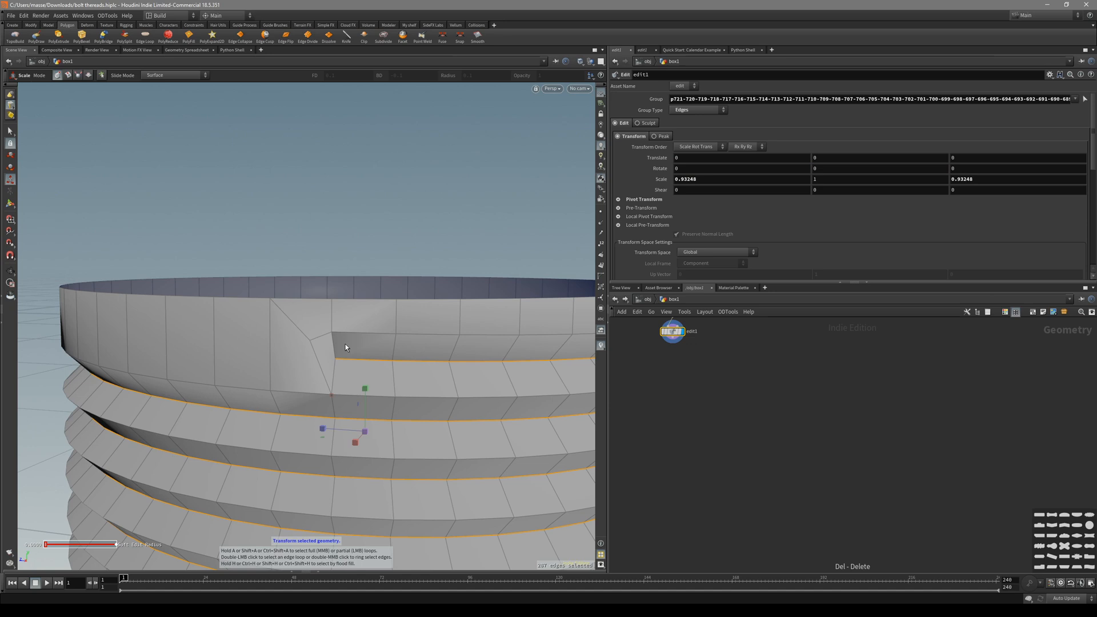
{"action": "key", "text": "2"}
{"action": "left_click_drag", "start_coordinate": [355, 338], "coordinate": [325, 346], "text": "alt"}
Weld point 386 onto point 385 at the thread-top notch, discarding a stray knife1 node.
{"action": "scroll", "coordinate": [329, 338], "scroll_direction": "up", "scroll_amount": 3}
{"action": "key", "text": "shift+w"}
{"action": "key", "text": "shift+w"}
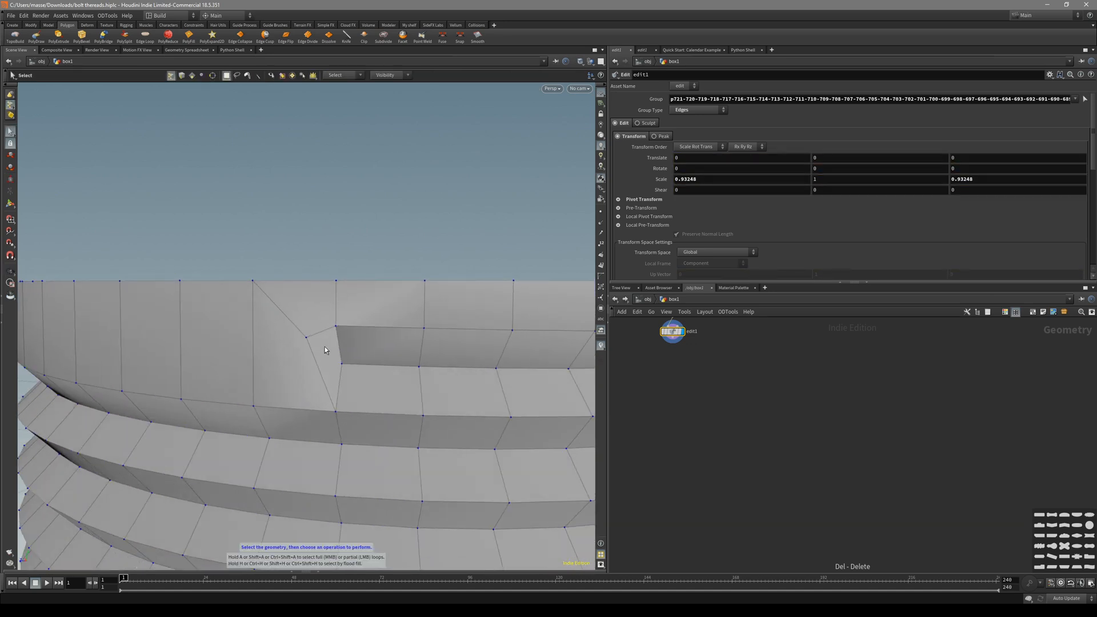
{"action": "key", "text": "k"}
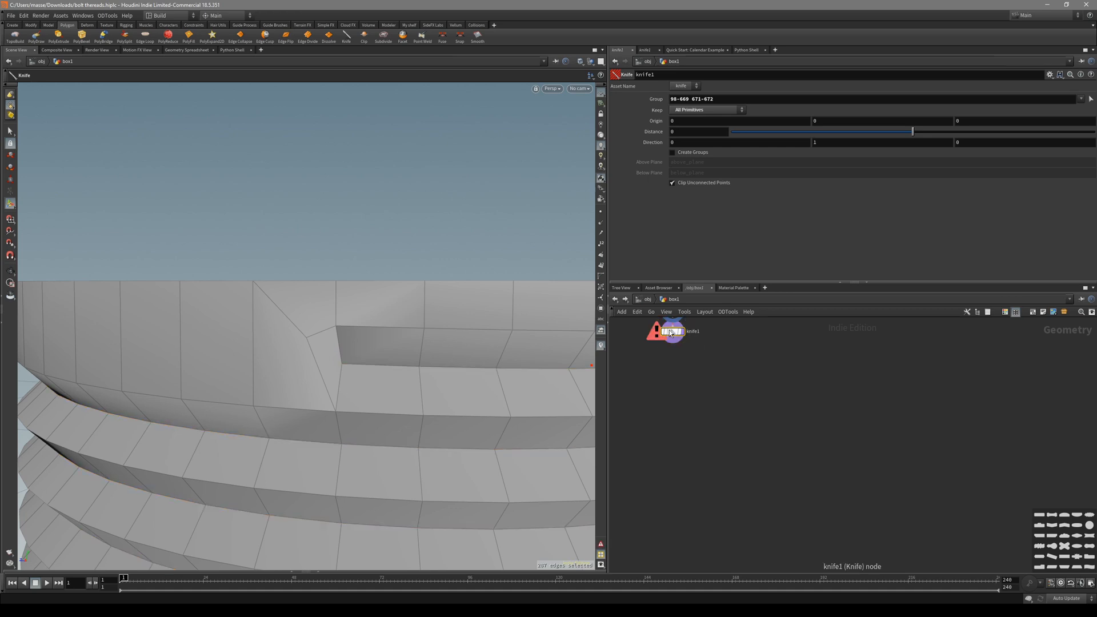
{"action": "key", "text": "Delete"}
{"action": "key", "text": "w"}
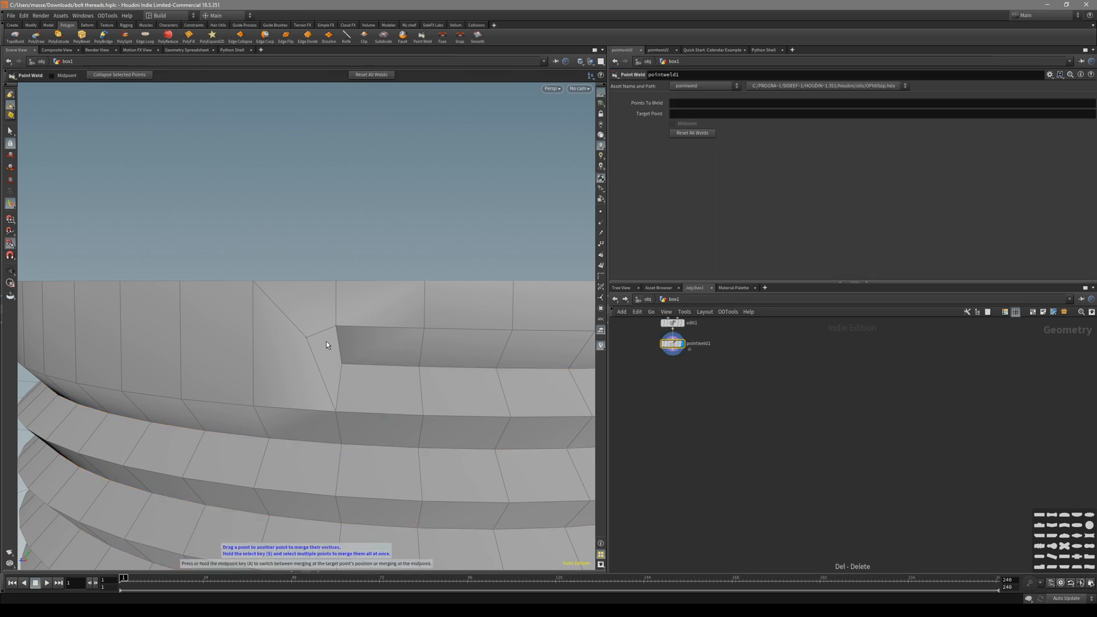
{"action": "mouse_move", "coordinate": [340, 333]}
{"action": "left_mouse_down"}
{"action": "mouse_move", "coordinate": [389, 309]}
{"action": "mouse_move", "coordinate": [355, 357]}
{"action": "mouse_move", "coordinate": [372, 397]}
{"action": "mouse_move", "coordinate": [316, 328]}
{"action": "left_mouse_up"}
{"action": "key", "text": "shift+w"}
Check the welded notch from above and in the panned front view.
{"action": "key", "text": "shift+w"}
{"action": "key", "text": "shift+w"}
{"action": "scroll", "coordinate": [354, 357], "scroll_direction": "down", "scroll_amount": 3, "text": "alt"}
{"action": "left_click_drag", "start_coordinate": [402, 304], "coordinate": [432, 308], "text": "alt"}
{"action": "key", "text": "shift+w"}
{"action": "scroll", "coordinate": [347, 311], "scroll_direction": "down", "scroll_amount": 3, "text": "alt"}
{"action": "mouse_move", "coordinate": [320, 303]}
{"action": "left_mouse_down", "text": "alt"}
{"action": "mouse_move", "coordinate": [320, 345]}
{"action": "mouse_move", "coordinate": [367, 355]}
{"action": "mouse_move", "coordinate": [421, 284]}
{"action": "mouse_move", "coordinate": [416, 325]}
{"action": "left_mouse_up", "text": "alt"}
{"action": "key", "text": "space+3"}
{"action": "middle_click_drag", "start_coordinate": [286, 438], "coordinate": [281, 358], "text": "alt"}
{"action": "middle_click_drag", "start_coordinate": [542, 438], "coordinate": [476, 445]}
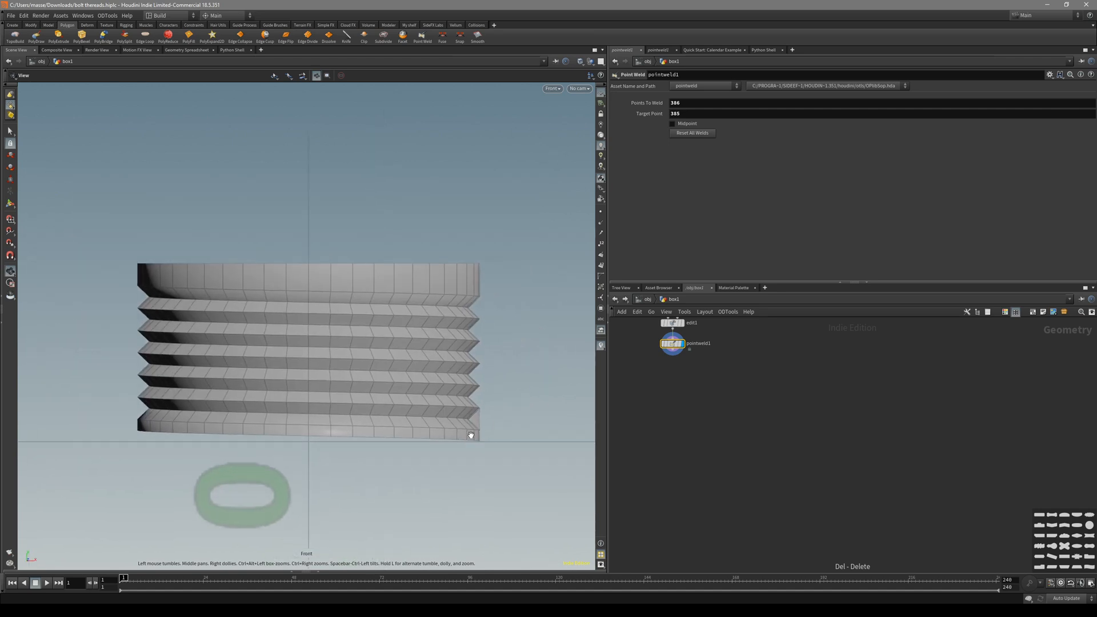
{"action": "key", "text": "Return"}
Recheck the weld in perspective and front views with the wireframe overlay toggled.
{"action": "key", "text": "space+1"}
{"action": "key", "text": "shift+w"}
{"action": "mouse_move", "coordinate": [349, 450]}
{"action": "left_mouse_down", "text": "alt"}
{"action": "mouse_move", "coordinate": [319, 438]}
{"action": "mouse_move", "coordinate": [362, 355]}
{"action": "mouse_move", "coordinate": [391, 415]}
{"action": "mouse_move", "coordinate": [401, 389]}
{"action": "left_mouse_up", "text": "alt"}
{"action": "key", "text": "shift+w"}
{"action": "key", "text": "shift+w"}
{"action": "key", "text": "shift+w"}
{"action": "mouse_move", "coordinate": [416, 279]}
{"action": "left_mouse_down", "text": "alt"}
{"action": "mouse_move", "coordinate": [365, 301]}
{"action": "mouse_move", "coordinate": [340, 284]}
{"action": "mouse_move", "coordinate": [358, 249]}
{"action": "mouse_move", "coordinate": [313, 313]}
{"action": "mouse_move", "coordinate": [306, 306]}
{"action": "left_mouse_up", "text": "alt"}
{"action": "key", "text": "shift+w"}
{"action": "key", "text": "shift+w"}
{"action": "key", "text": "space+3"}
{"action": "key", "text": "Return"}
Frame the node chain and preview spiral1's output on its own.
{"action": "key", "text": "h"}
{"action": "scroll", "coordinate": [710, 427], "scroll_direction": "up", "scroll_amount": 3}
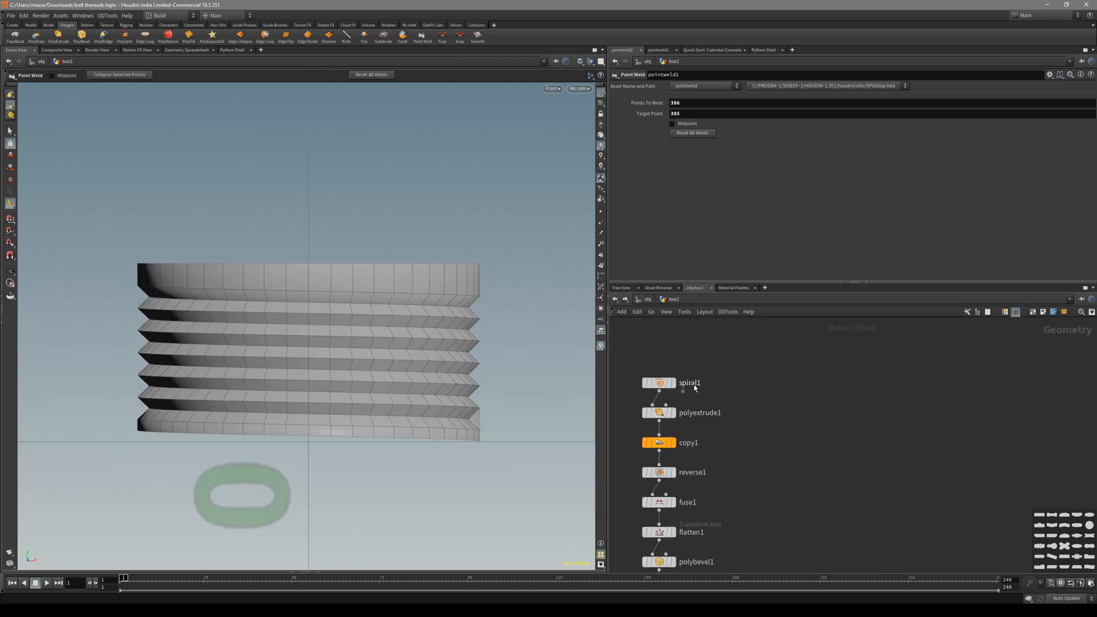
{"action": "left_click", "coordinate": [688, 385]}
{"action": "key", "text": "r"}
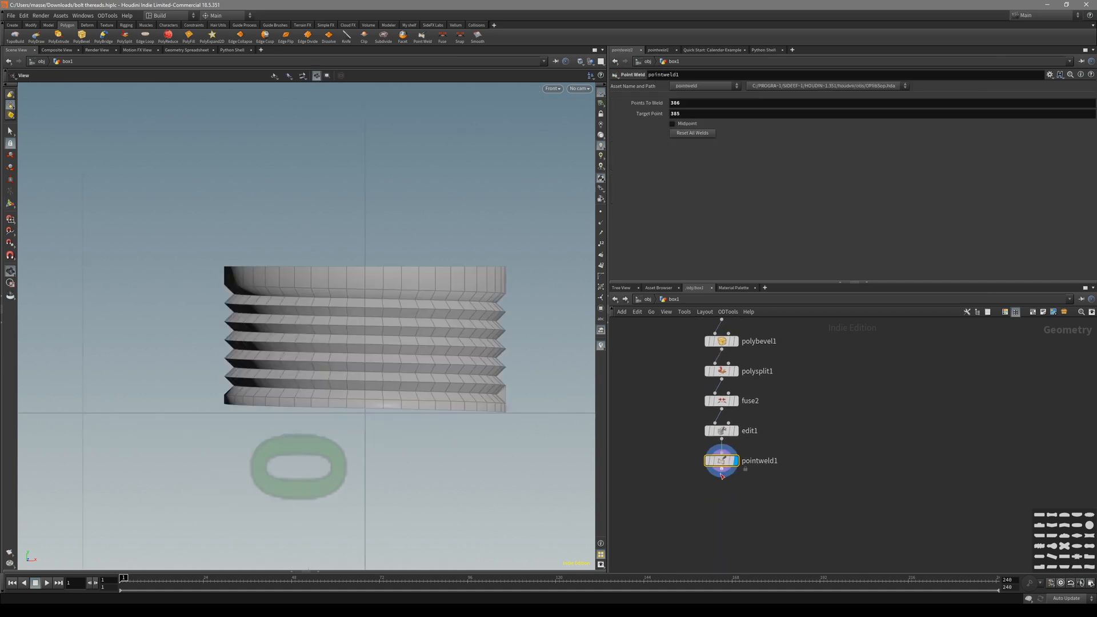
Add a Clip node after pointweld1, undoing an accidental tilt of its plane.
{"action": "left_click", "coordinate": [722, 474]}
{"action": "key", "text": "Tab"}
{"action": "type", "text": "clip"}
{"action": "key", "text": "Return"}
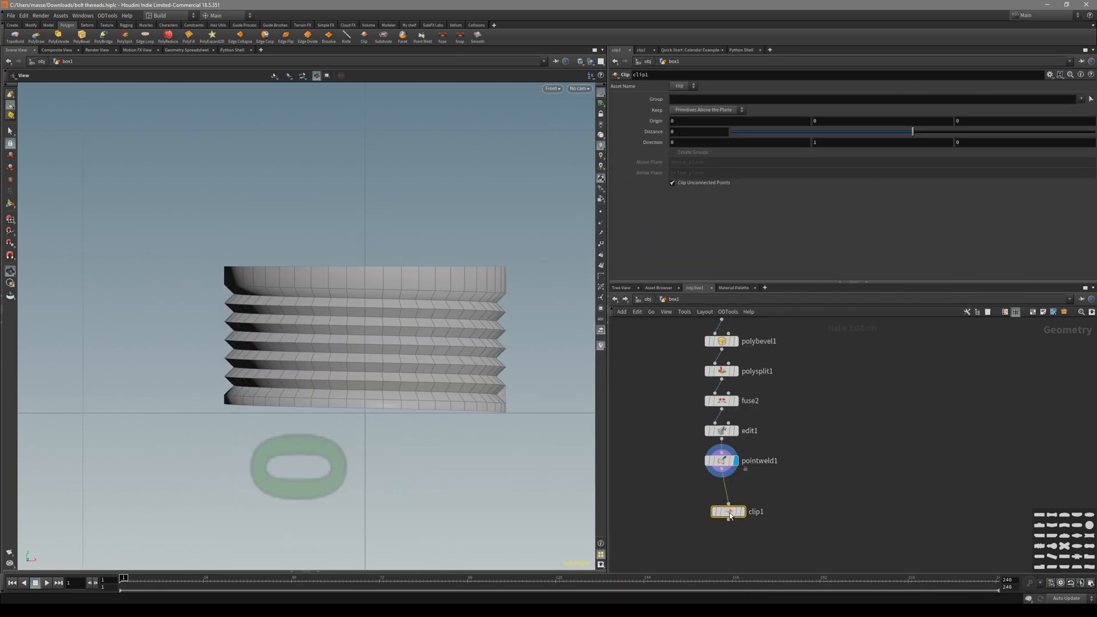
{"action": "left_click_drag", "start_coordinate": [380, 378], "coordinate": [387, 299]}
{"action": "key", "text": "ctrl+z"}
Adjust the clip plane's height, lowering Origin Y to about 0.0735021.
{"action": "middle_click_drag", "start_coordinate": [830, 463], "coordinate": [821, 513]}
{"action": "scroll", "coordinate": [821, 516], "scroll_direction": "down", "scroll_amount": 3}
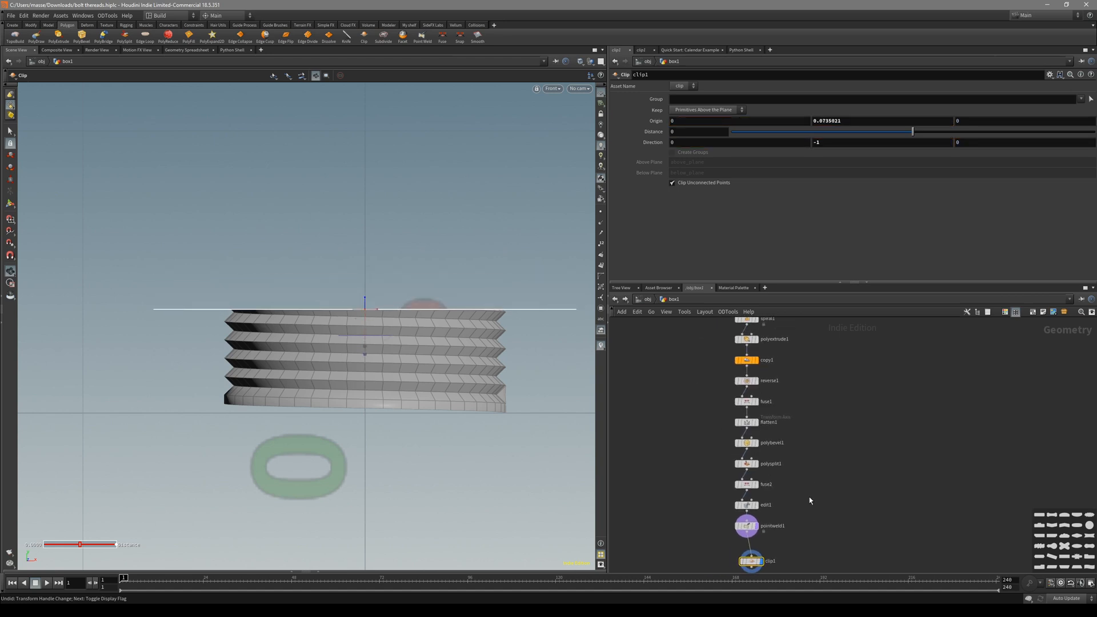
{"action": "left_click_drag", "start_coordinate": [365, 300], "coordinate": [364, 291]}
{"action": "middle_click_drag", "start_coordinate": [847, 446], "coordinate": [809, 459]}
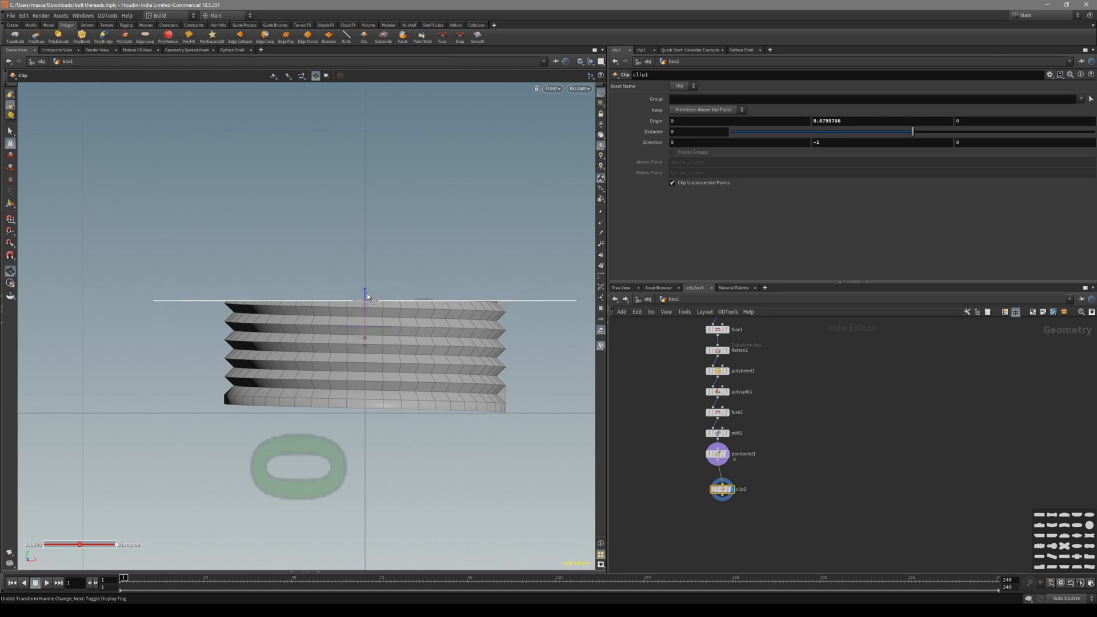
{"action": "left_click_drag", "start_coordinate": [368, 297], "coordinate": [368, 301]}
Link clip1's Origin Y to ch("../spiral1/height") and check copy1's settings.
{"action": "left_click", "coordinate": [850, 120]}
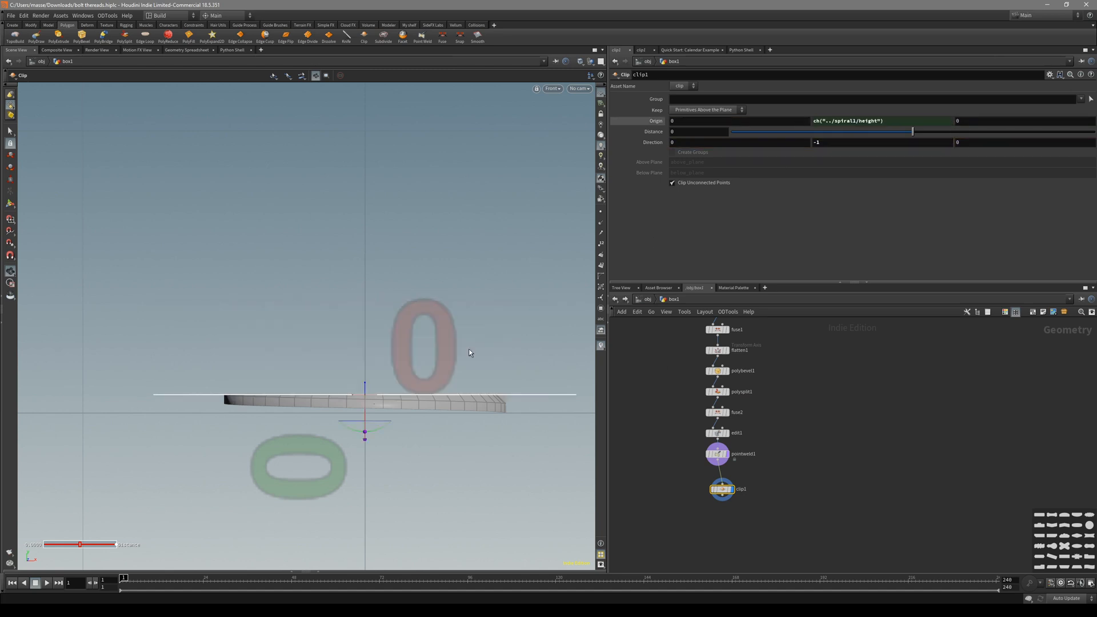
{"action": "right_click_drag", "start_coordinate": [418, 413], "coordinate": [502, 413], "text": "alt"}
{"action": "middle_click_drag", "start_coordinate": [502, 413], "coordinate": [529, 414], "text": "alt"}
{"action": "scroll", "coordinate": [788, 447], "scroll_direction": "down", "scroll_amount": 2}
{"action": "middle_click_drag", "start_coordinate": [788, 448], "coordinate": [787, 517]}
{"action": "scroll", "coordinate": [770, 430], "scroll_direction": "up", "scroll_amount": 3}
{"action": "left_click", "coordinate": [715, 389]}
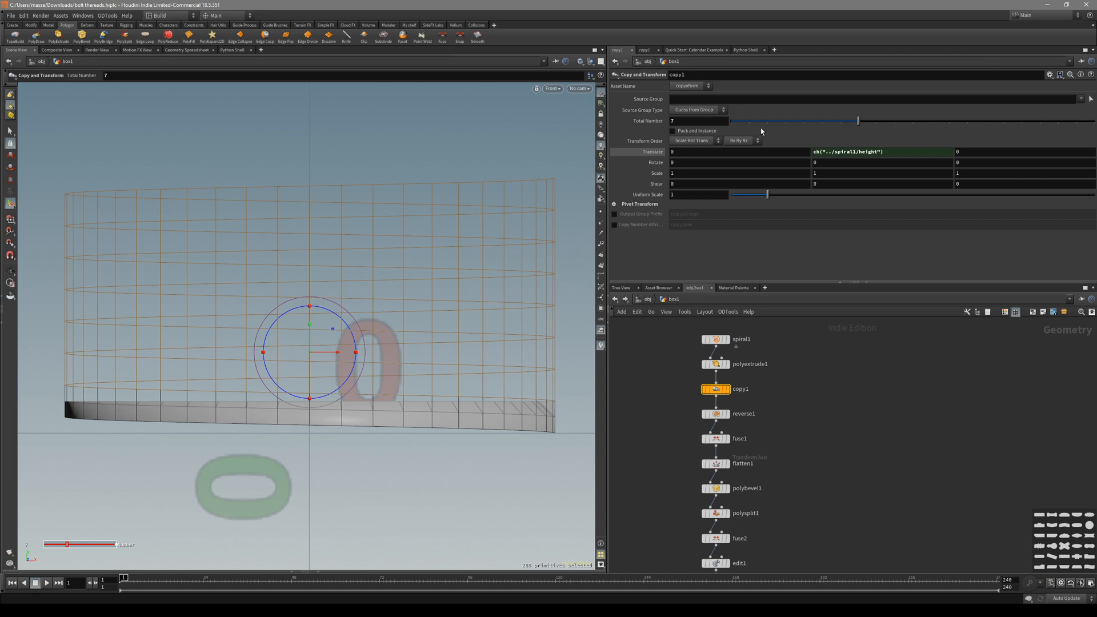
{"action": "middle_click_drag", "start_coordinate": [849, 463], "coordinate": [864, 331]}
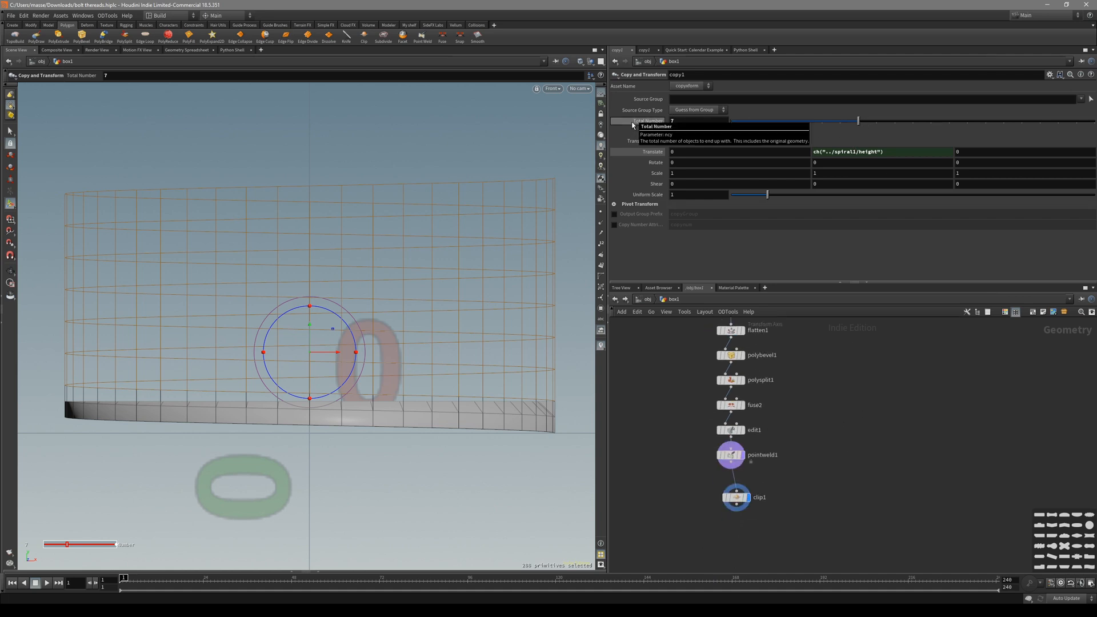
Append a '* ch()' multiplier to clip1's Origin Y expression.
{"action": "left_click", "coordinate": [736, 497]}
{"action": "left_click", "coordinate": [894, 121]}
{"action": "type", "text": "* "}
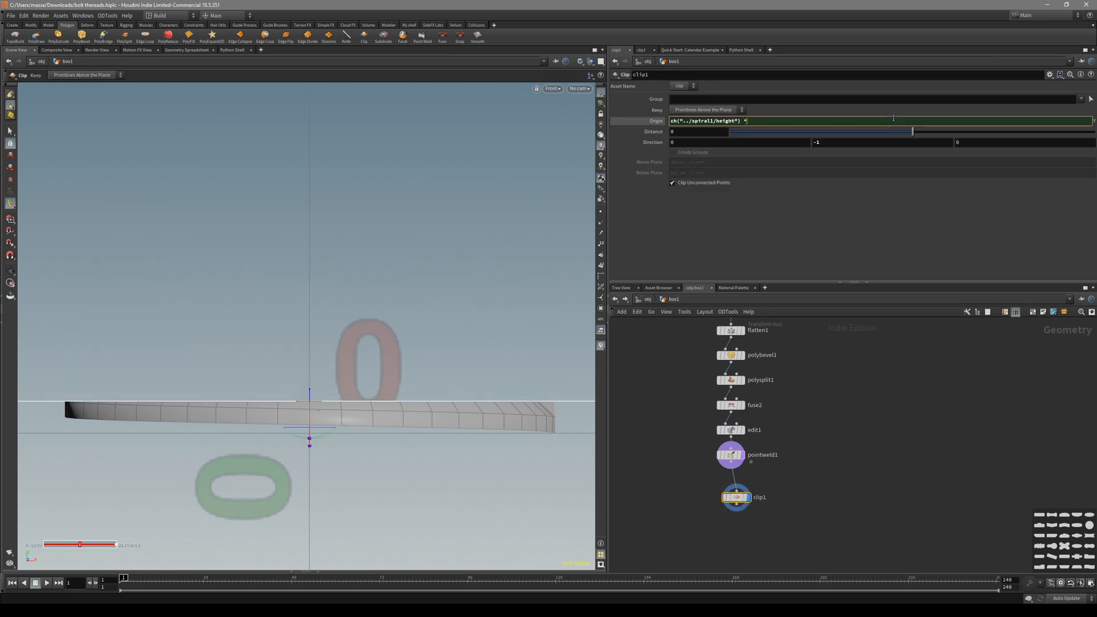
{"action": "type", "text": "ch"}
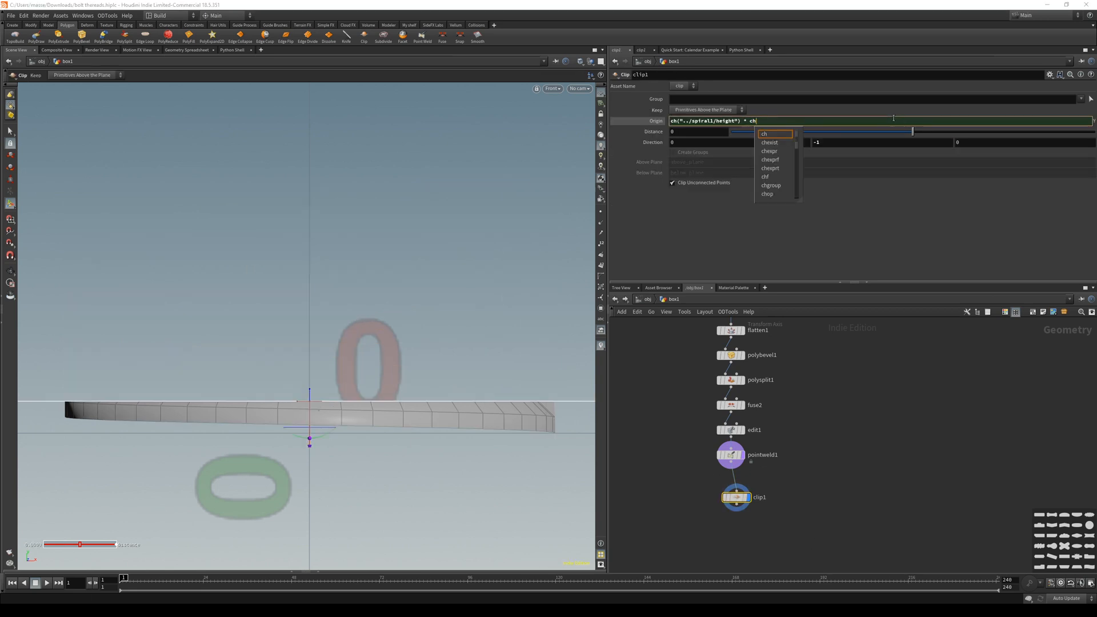
{"action": "type", "text": "()'"}
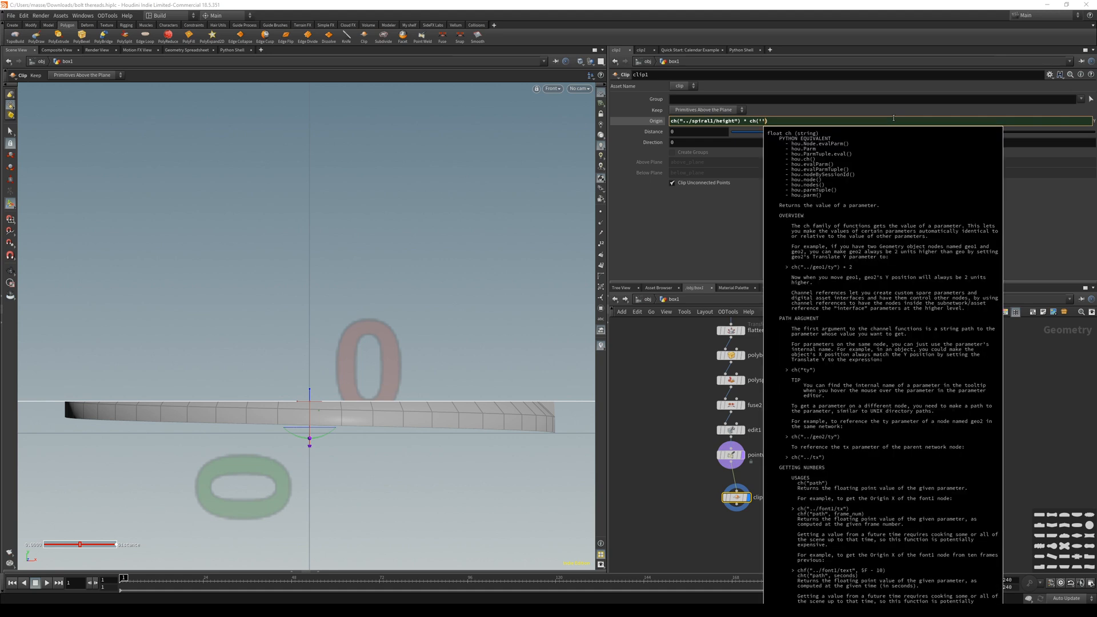
{"action": "key", "text": "Left"}
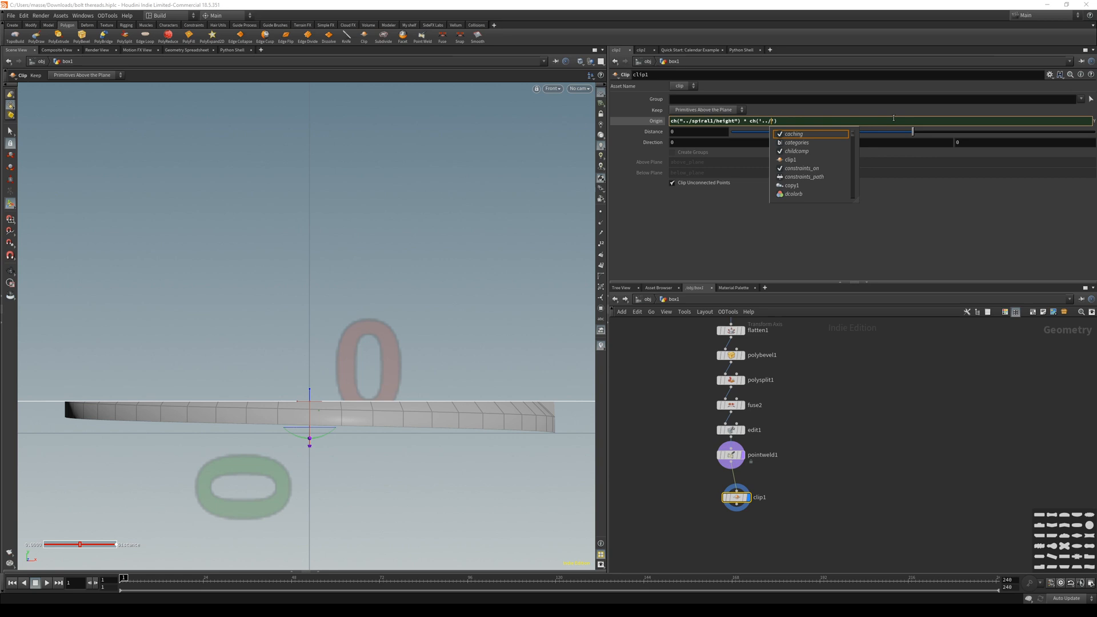
{"action": "scroll", "coordinate": [847, 398], "scroll_direction": "down", "scroll_amount": 3}
{"action": "middle_click_drag", "start_coordinate": [847, 398], "coordinate": [814, 420]}
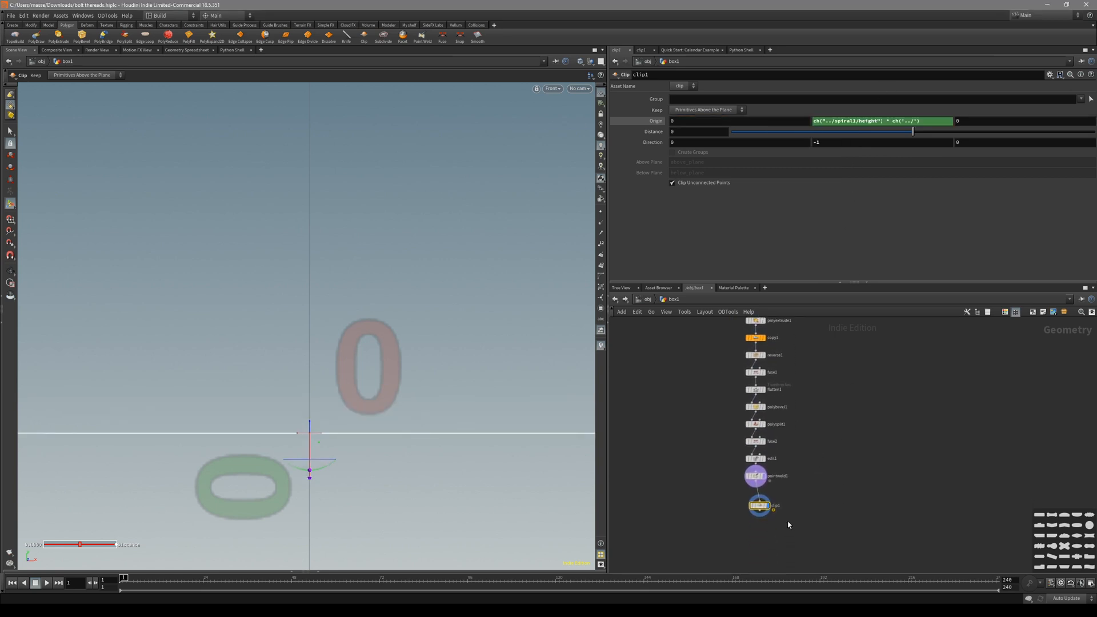
Complete Origin Y as ch("../spiral1/height") * ch("../copy1/ncy").
{"action": "left_click", "coordinate": [912, 121]}
{"action": "type", "text": "co"}
{"action": "key", "text": "Down"}
{"action": "key", "text": "Down"}
{"action": "key", "text": "Return"}
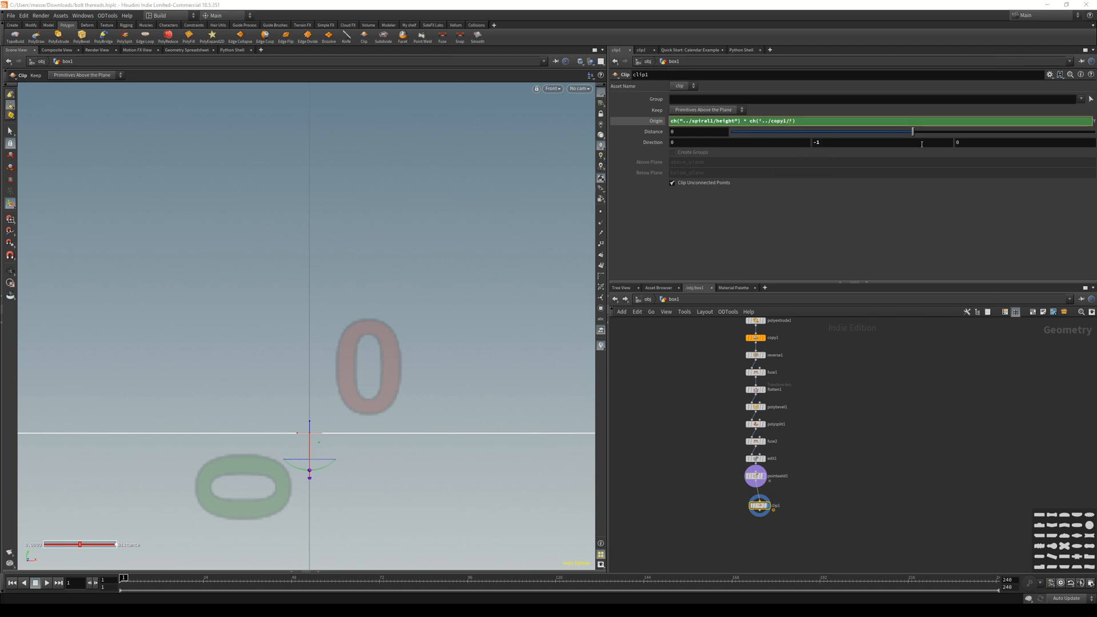
{"action": "type", "text": "/"}
{"action": "key", "text": "Down"}
{"action": "key", "text": "Down"}
{"action": "key", "text": "Return"}
{"action": "key", "text": "Return"}
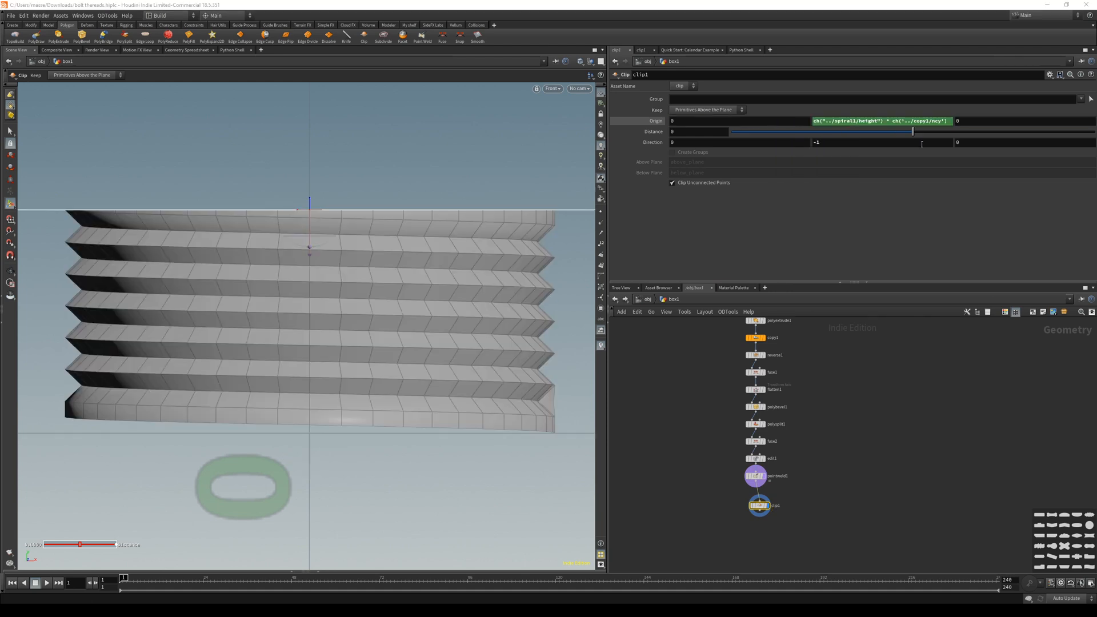
Inspect spiral1, reselect pointweld1 and clip1, and view copy1's Copy and Transform settings.
{"action": "middle_click_drag", "start_coordinate": [533, 255], "coordinate": [514, 272]}
{"action": "middle_click_drag", "start_coordinate": [793, 328], "coordinate": [788, 412]}
{"action": "scroll", "coordinate": [788, 381], "scroll_direction": "down", "scroll_amount": 2}
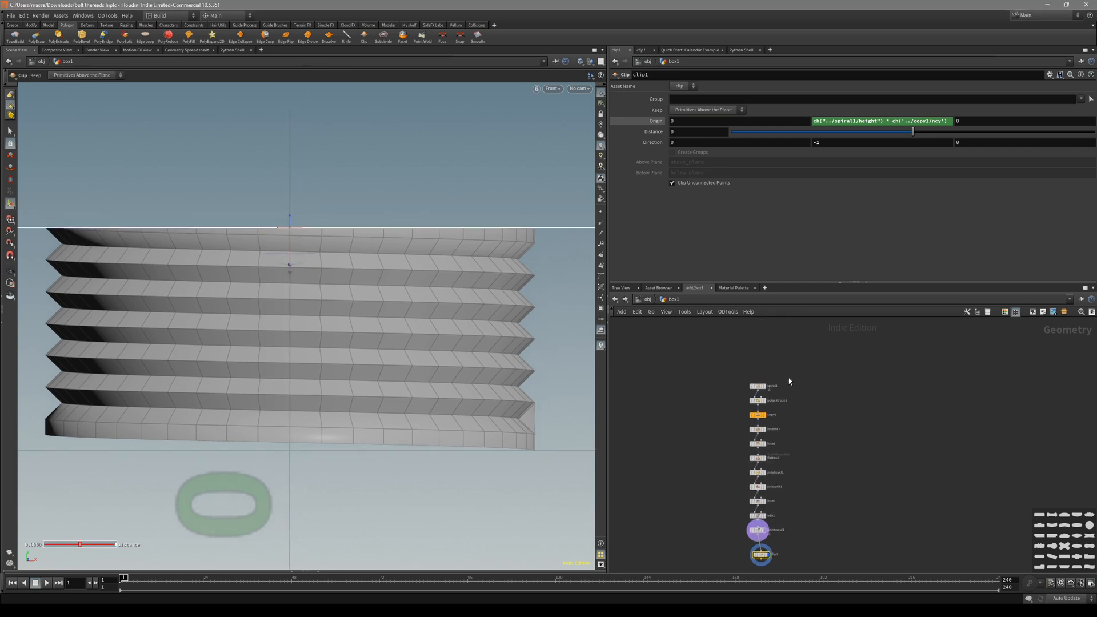
{"action": "left_click", "coordinate": [757, 385]}
{"action": "key", "text": "r"}
{"action": "middle_click_drag", "start_coordinate": [727, 448], "coordinate": [718, 409]}
{"action": "left_click_drag", "start_coordinate": [797, 491], "coordinate": [739, 528]}
{"action": "left_click", "coordinate": [748, 376]}
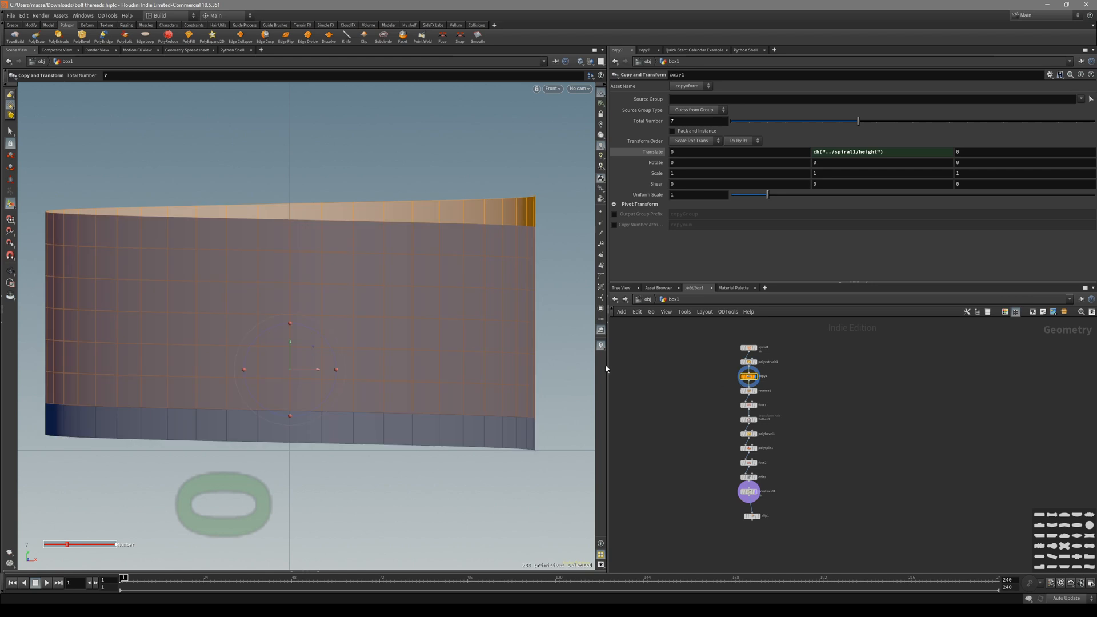
Display clip1's clipped result in the viewport and frame it in front view.
{"action": "left_click", "coordinate": [749, 491]}
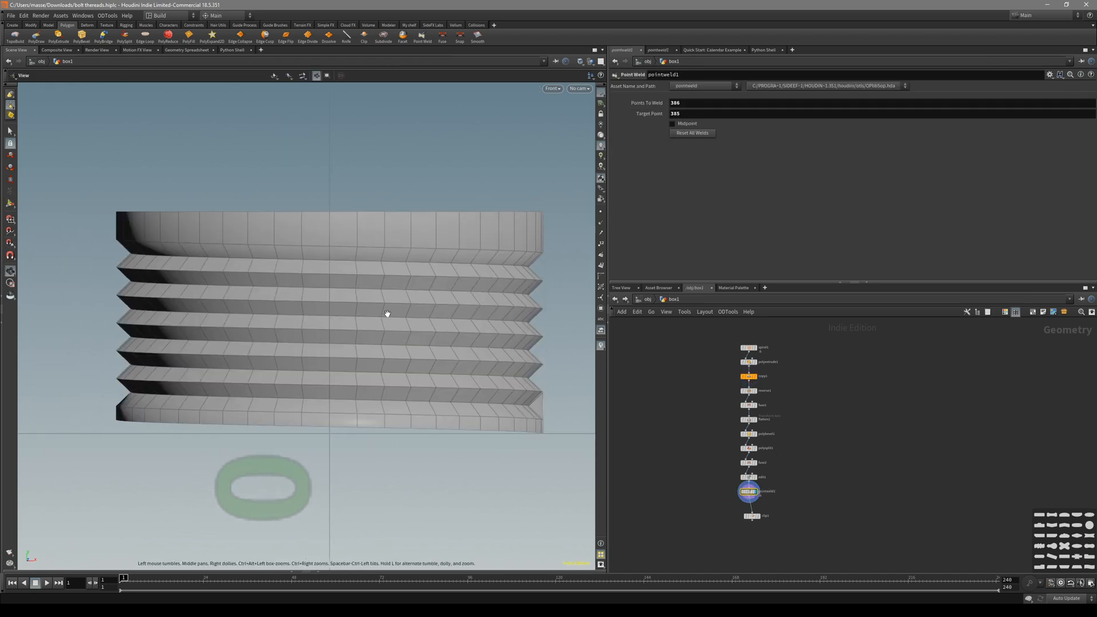
{"action": "left_click", "coordinate": [746, 514]}
{"action": "key", "text": "r"}
{"action": "middle_click_drag", "start_coordinate": [456, 327], "coordinate": [432, 333], "text": "alt"}
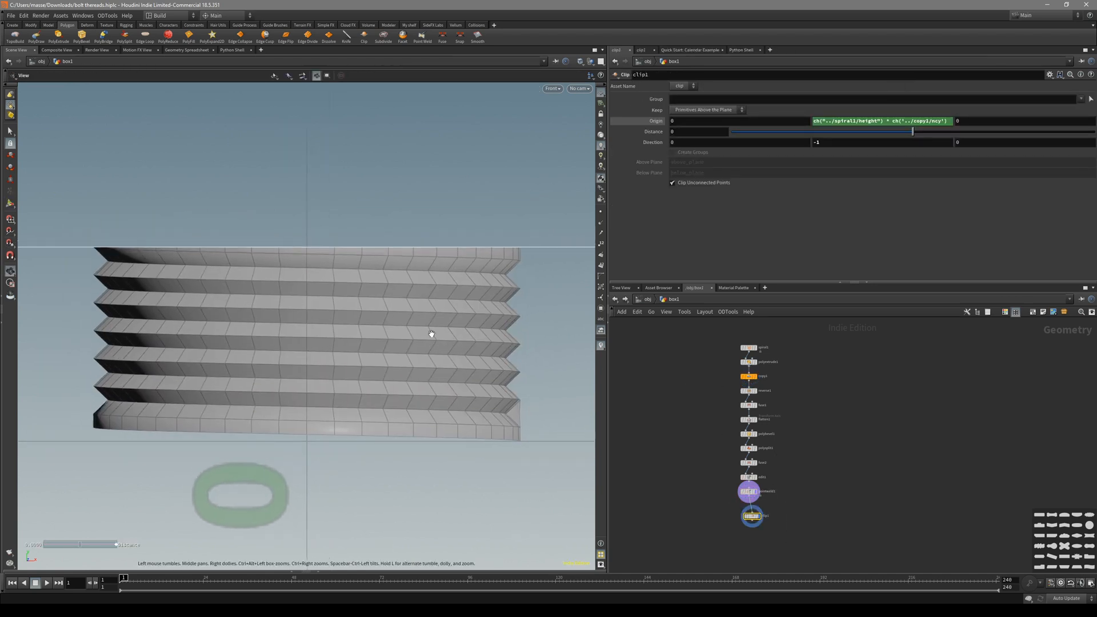
{"action": "middle_click_drag", "start_coordinate": [361, 285], "coordinate": [316, 267], "text": "alt"}
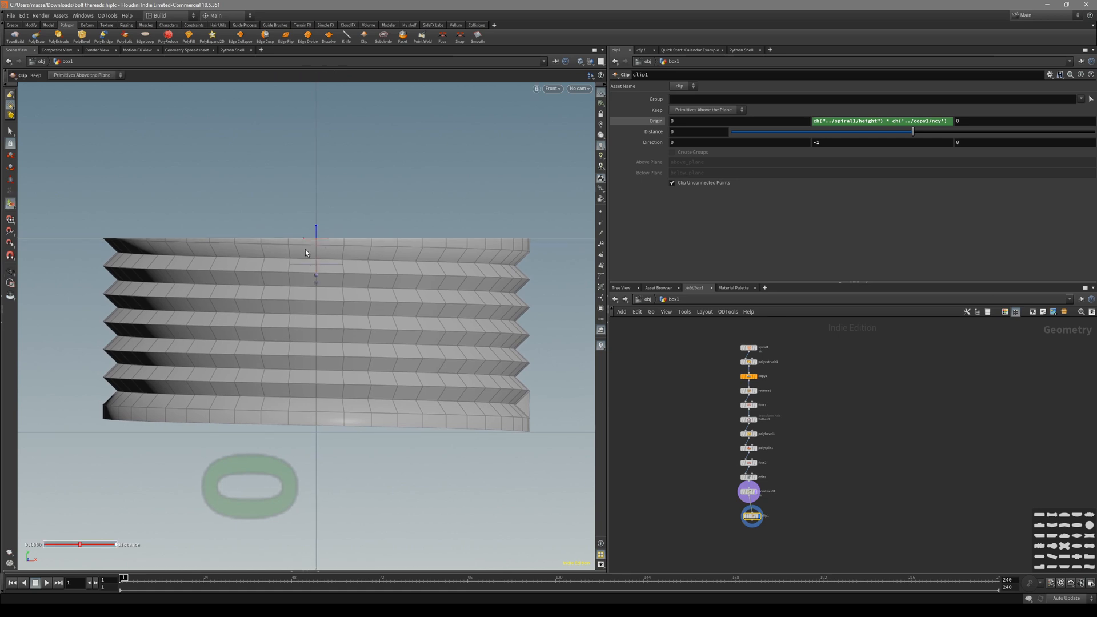
{"action": "middle_click_drag", "start_coordinate": [429, 316], "coordinate": [418, 321], "text": "alt"}
Check Origin Y's evaluated value against copy1's copy count.
{"action": "left_click", "coordinate": [655, 121]}
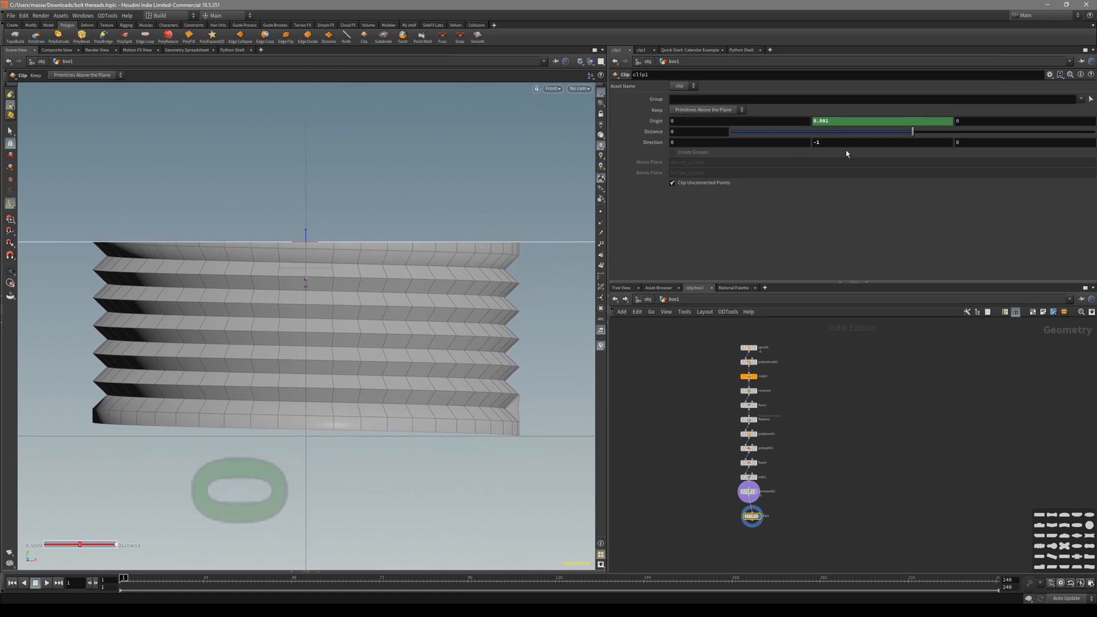
{"action": "scroll", "coordinate": [782, 345], "scroll_direction": "up", "scroll_amount": 3}
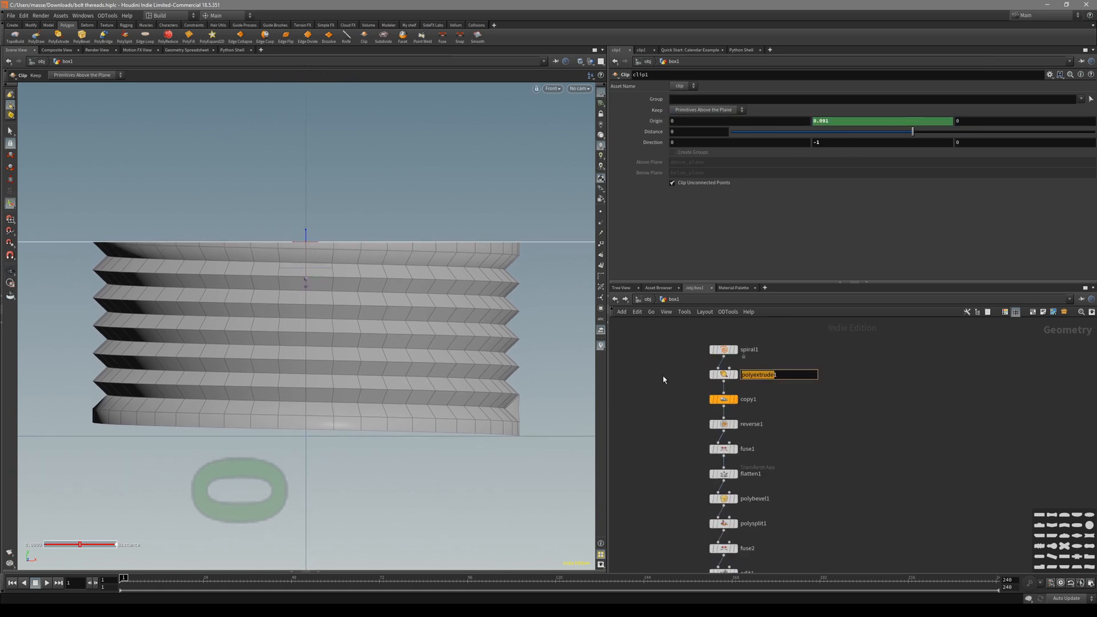
{"action": "left_click", "coordinate": [723, 399]}
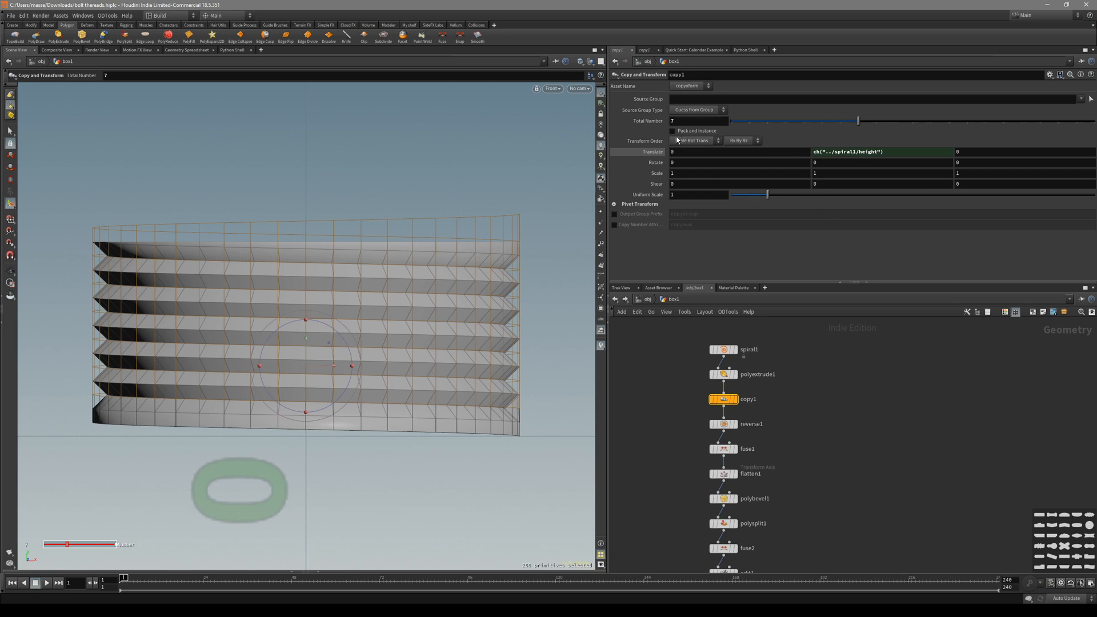
{"action": "middle_click_drag", "start_coordinate": [792, 516], "coordinate": [805, 371]}
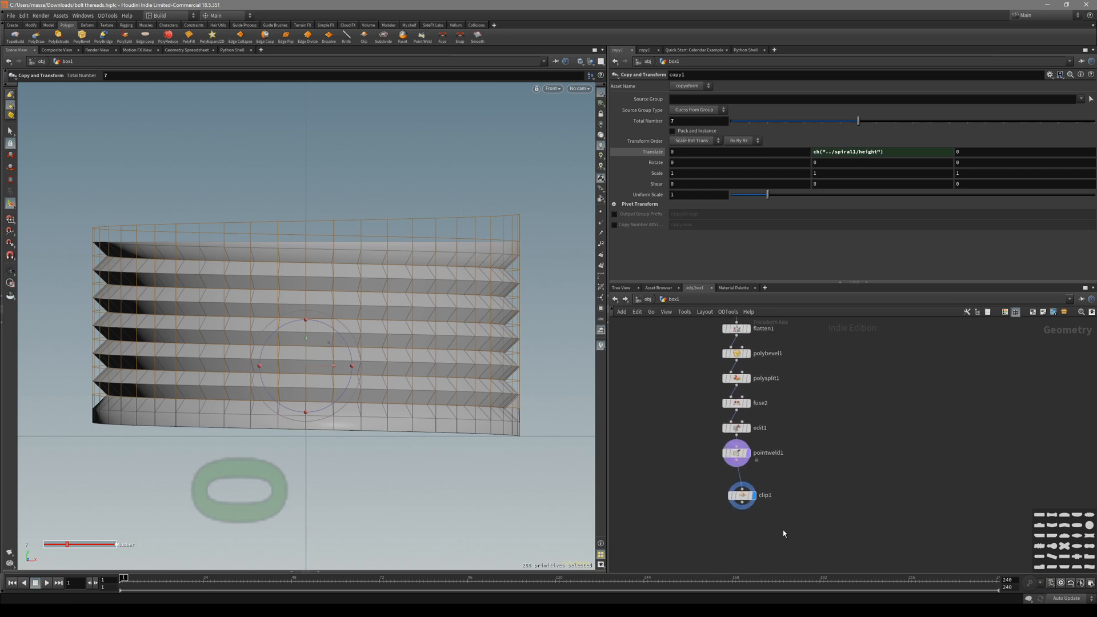
{"action": "left_click", "coordinate": [738, 496]}
Wrap the copy count in parentheses within clip1's Origin Y expression.
{"action": "left_click", "coordinate": [836, 122]}
{"action": "left_click", "coordinate": [893, 122]}
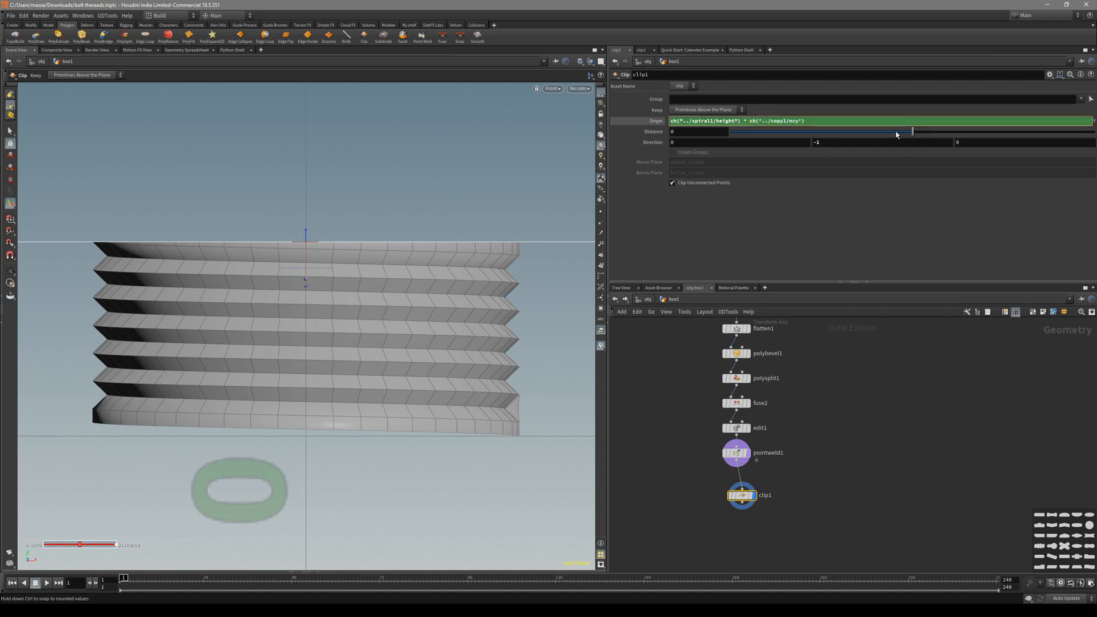
{"action": "type", "text": "("}
{"action": "key", "text": "Return"}
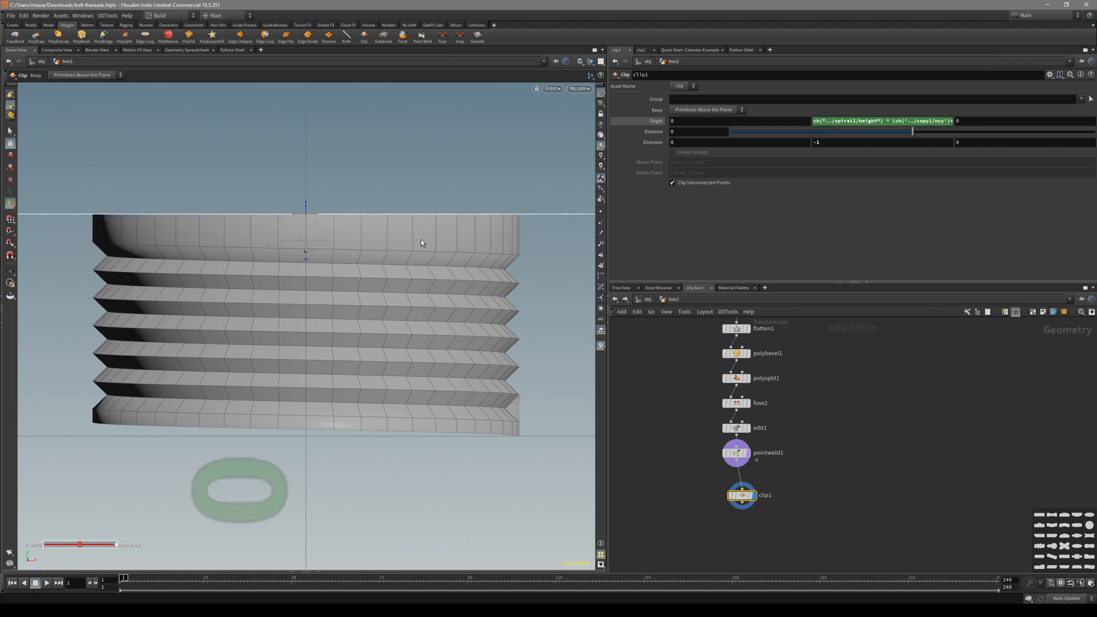
Review the raised clip plane and plain top band from front and perspective views.
{"action": "middle_click_drag", "start_coordinate": [318, 297], "coordinate": [338, 297], "text": "alt"}
{"action": "scroll", "coordinate": [338, 296], "scroll_direction": "down", "scroll_amount": 1}
{"action": "middle_click_drag", "start_coordinate": [423, 260], "coordinate": [400, 277], "text": "alt"}
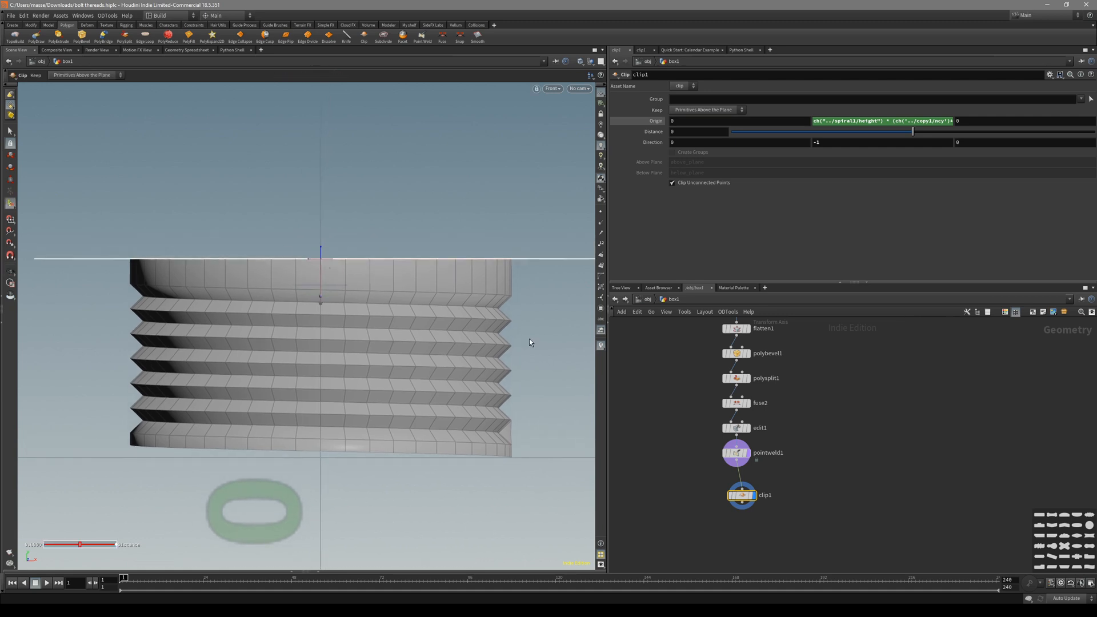
{"action": "middle_click_drag", "start_coordinate": [677, 351], "coordinate": [681, 374]}
{"action": "key", "text": "space+1"}
{"action": "left_click_drag", "start_coordinate": [423, 255], "coordinate": [394, 296], "text": "alt"}
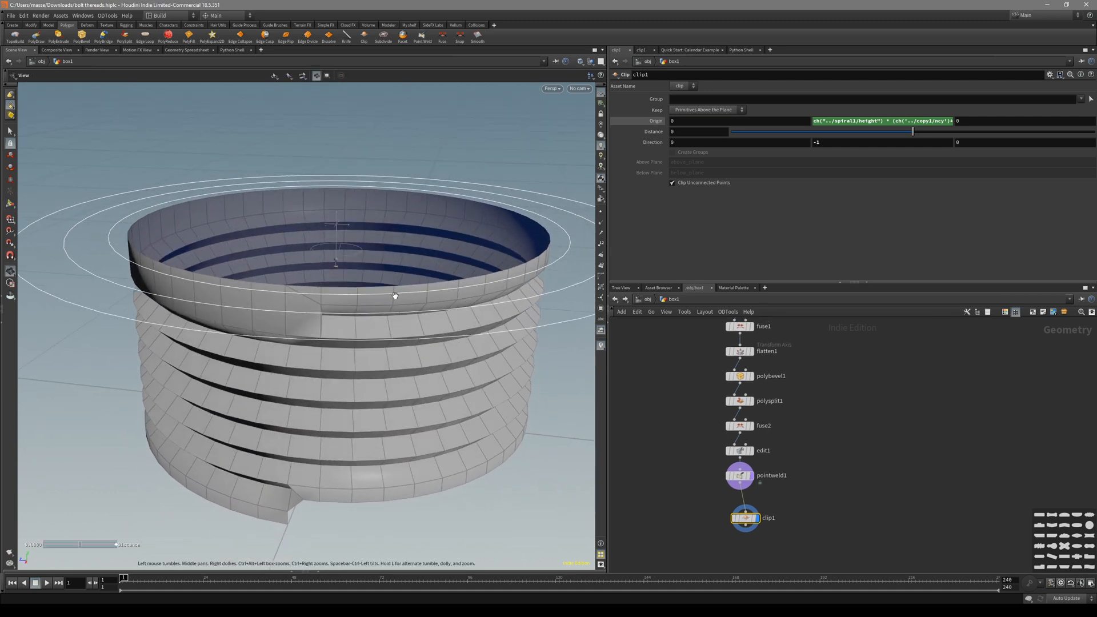
Remove a stray opening parenthesis from clip1's Origin Y expression.
{"action": "key", "text": "space+3"}
{"action": "scroll", "coordinate": [355, 279], "scroll_direction": "up", "scroll_amount": 3}
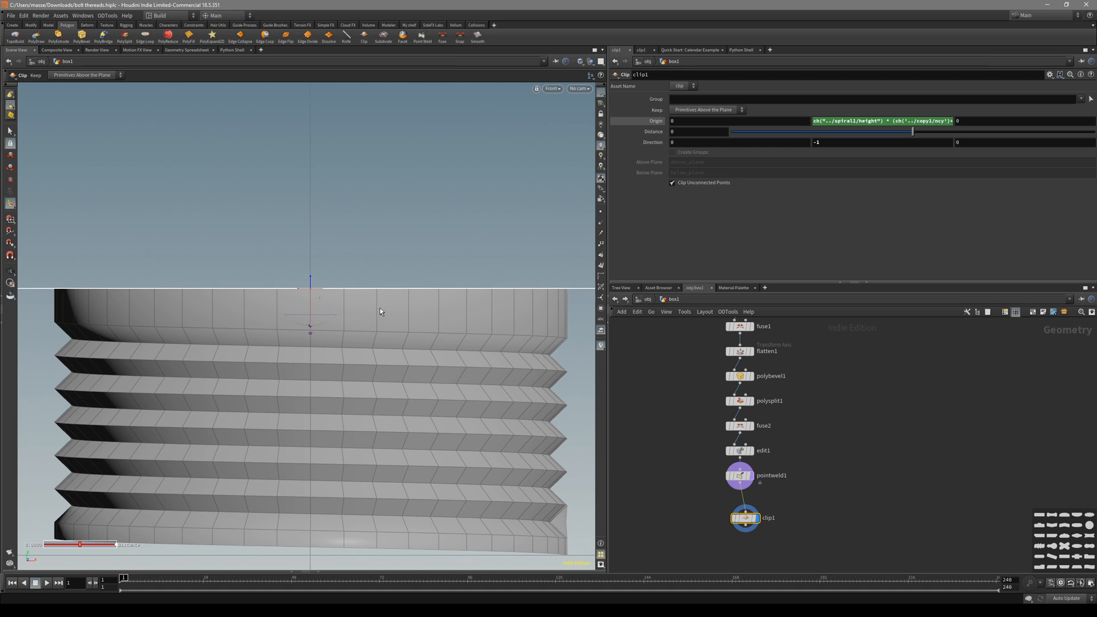
{"action": "middle_click_drag", "start_coordinate": [824, 480], "coordinate": [826, 456]}
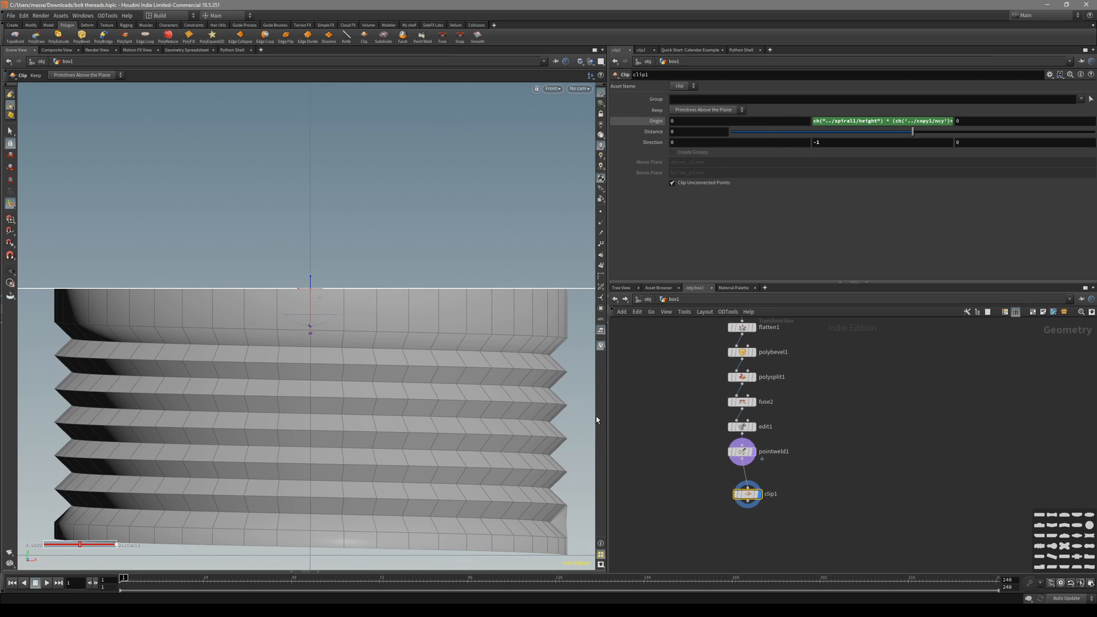
{"action": "left_click", "coordinate": [885, 120]}
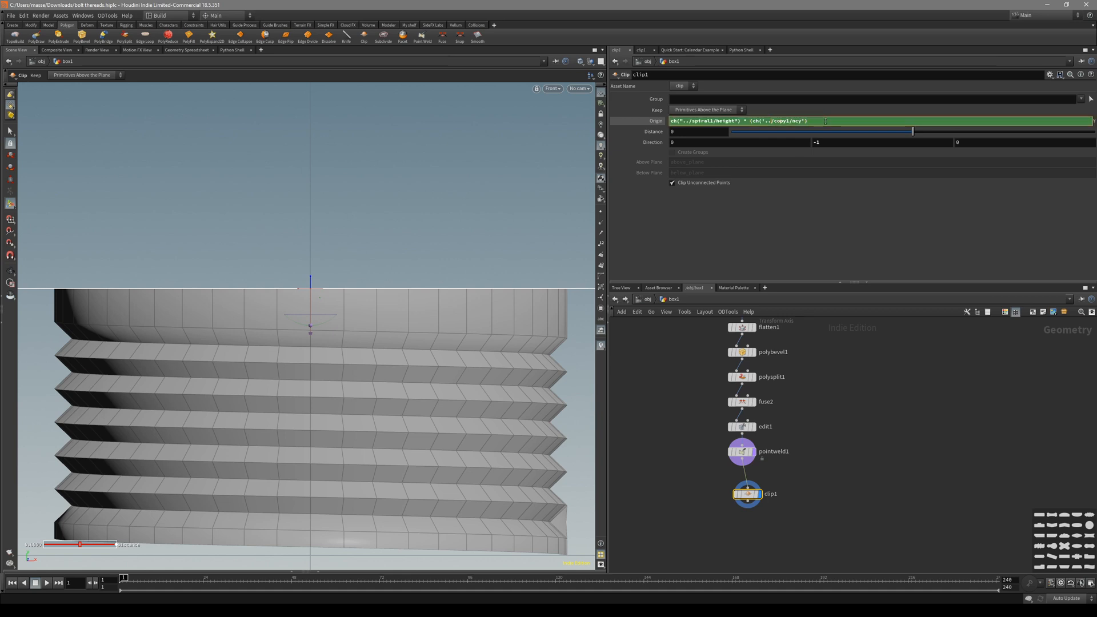
{"action": "key", "text": "BackSpace"}
{"action": "key", "text": "Return"}
Re-parenthesise Origin Y so it uses copy1's count minus 1.
{"action": "key", "text": "space+1"}
{"action": "left_click_drag", "start_coordinate": [391, 301], "coordinate": [345, 245]}
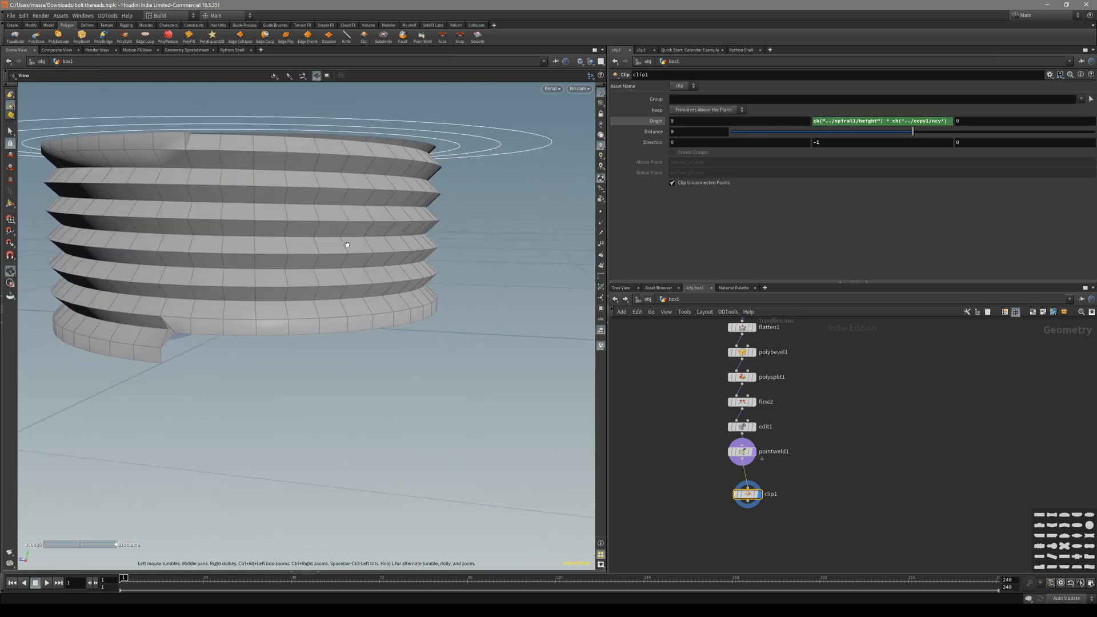
{"action": "middle_click_drag", "start_coordinate": [291, 214], "coordinate": [371, 254]}
{"action": "right_click_drag", "start_coordinate": [257, 169], "coordinate": [406, 158]}
{"action": "left_click_drag", "start_coordinate": [406, 158], "coordinate": [403, 139]}
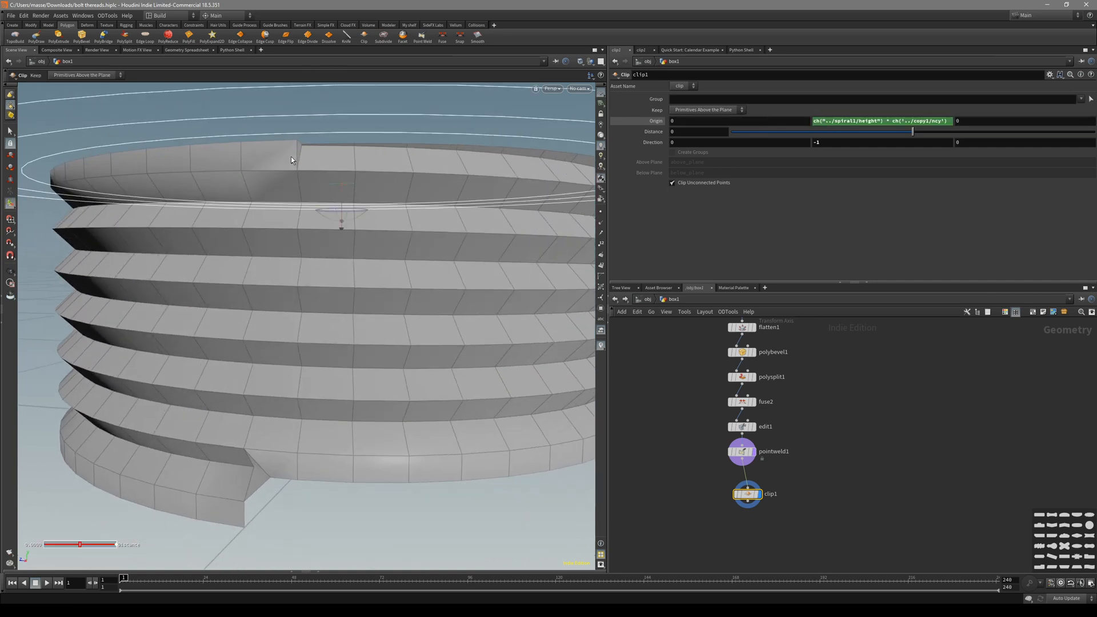
{"action": "left_click", "coordinate": [930, 121]}
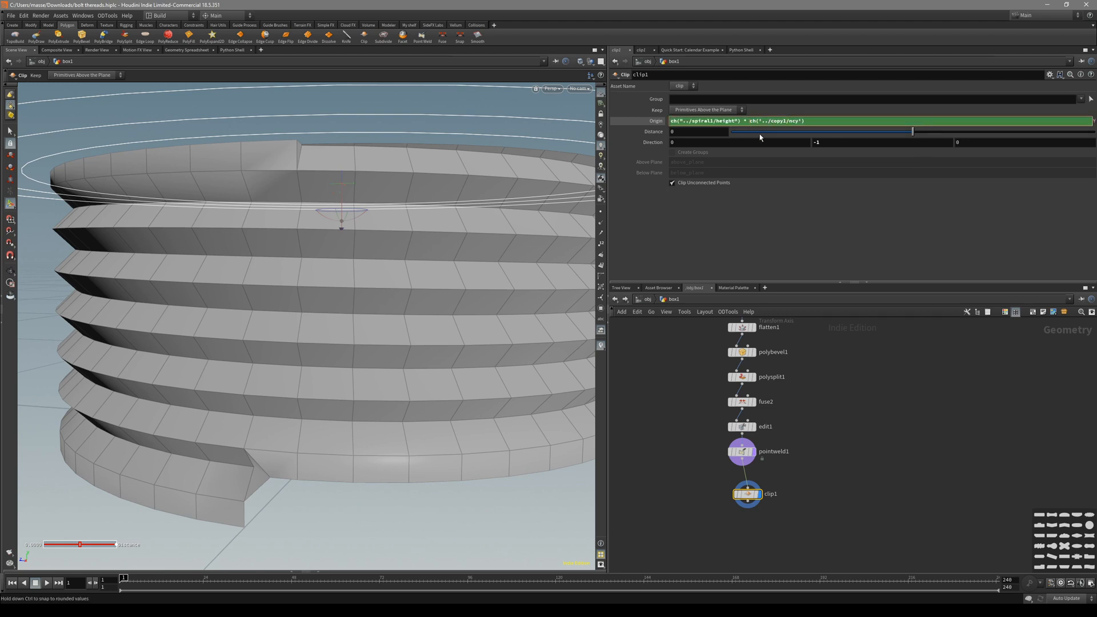
{"action": "type", "text": "("}
{"action": "left_click", "coordinate": [818, 123]}
{"action": "type", "text": ")"}
{"action": "key", "text": "Return"}
{"action": "key", "text": "Escape"}
Rotate the clip plane to face straight up, Direction 0,1,0.
{"action": "key", "text": "space+3"}
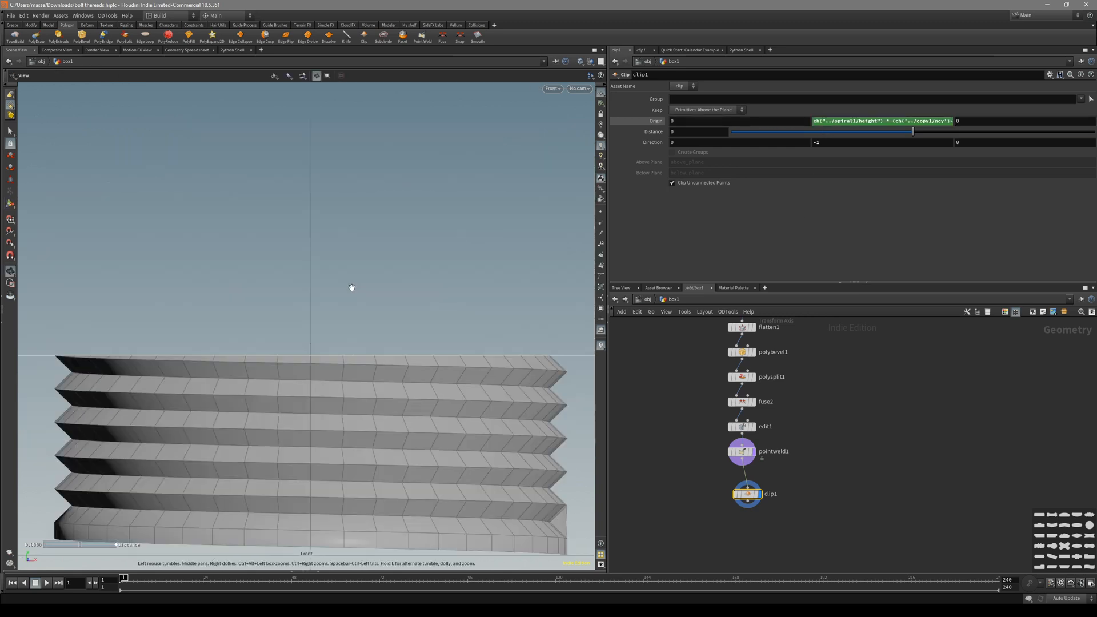
{"action": "left_click_drag", "start_coordinate": [747, 496], "coordinate": [713, 499]}
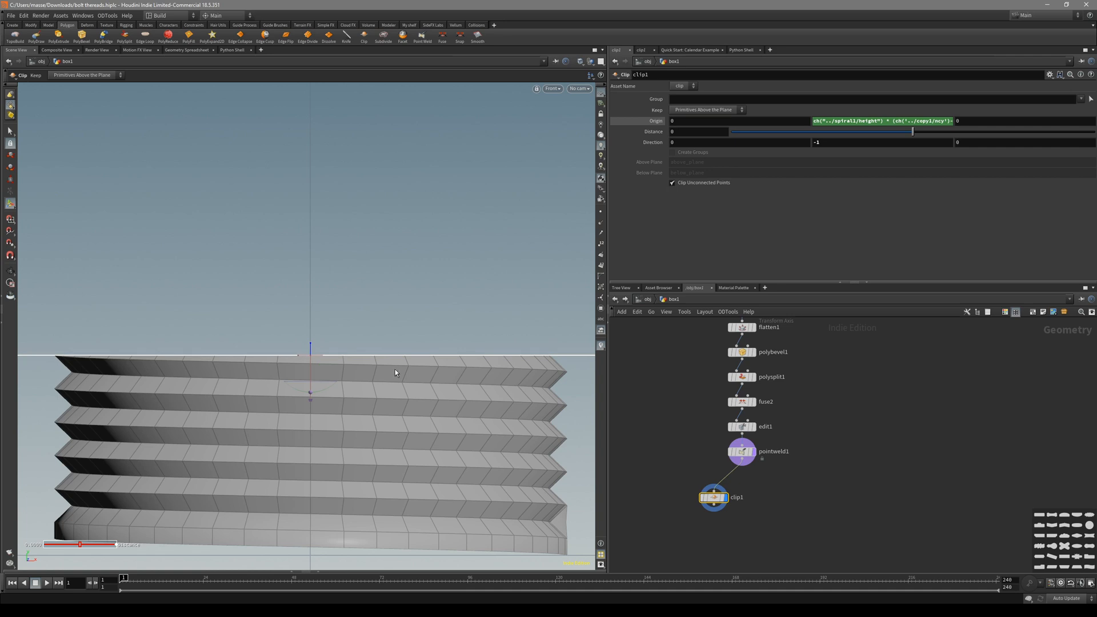
{"action": "left_click_drag", "start_coordinate": [331, 387], "coordinate": [228, 363]}
{"action": "left_click_drag", "start_coordinate": [243, 325], "coordinate": [276, 317]}
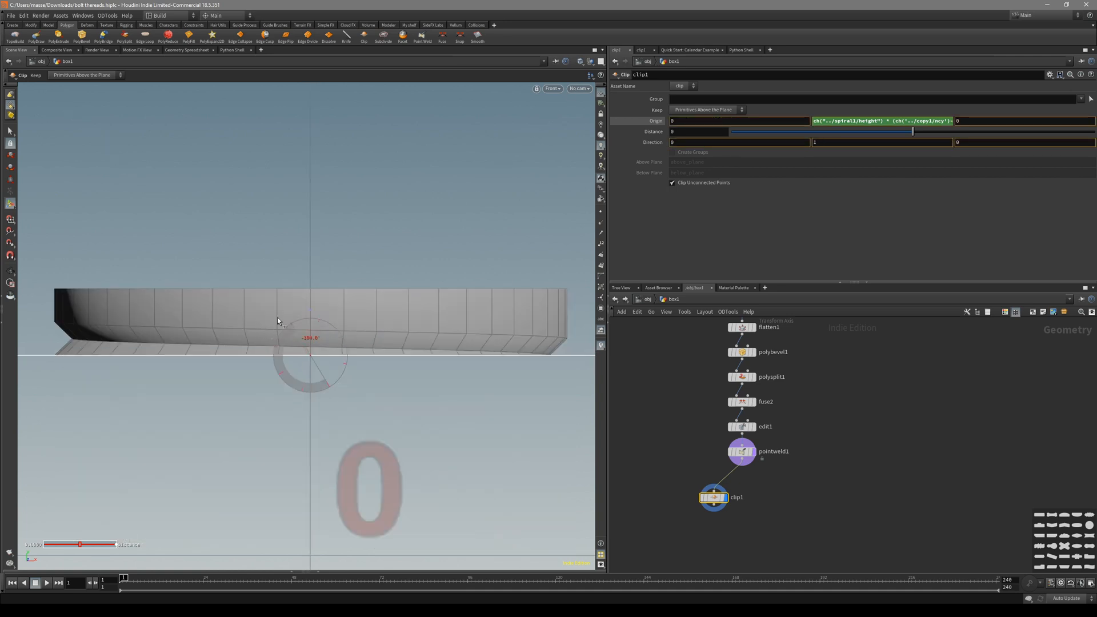
Inspect the clipped top ring in perspective with wireframe, then return to the front view.
{"action": "key", "text": "space+1"}
{"action": "mouse_move", "coordinate": [396, 350]}
{"action": "left_mouse_down"}
{"action": "mouse_move", "coordinate": [218, 331]}
{"action": "mouse_move", "coordinate": [305, 284]}
{"action": "mouse_move", "coordinate": [429, 245]}
{"action": "mouse_move", "coordinate": [421, 297]}
{"action": "mouse_move", "coordinate": [434, 316]}
{"action": "mouse_move", "coordinate": [277, 316]}
{"action": "mouse_move", "coordinate": [337, 324]}
{"action": "mouse_move", "coordinate": [331, 308]}
{"action": "mouse_move", "coordinate": [374, 326]}
{"action": "mouse_move", "coordinate": [306, 302]}
{"action": "left_mouse_up"}
{"action": "key", "text": "shift+w"}
{"action": "key", "text": "shift+w"}
{"action": "scroll", "coordinate": [277, 316], "scroll_direction": "up", "scroll_amount": 2}
{"action": "key", "text": "shift+w"}
{"action": "key", "text": "shift+w"}
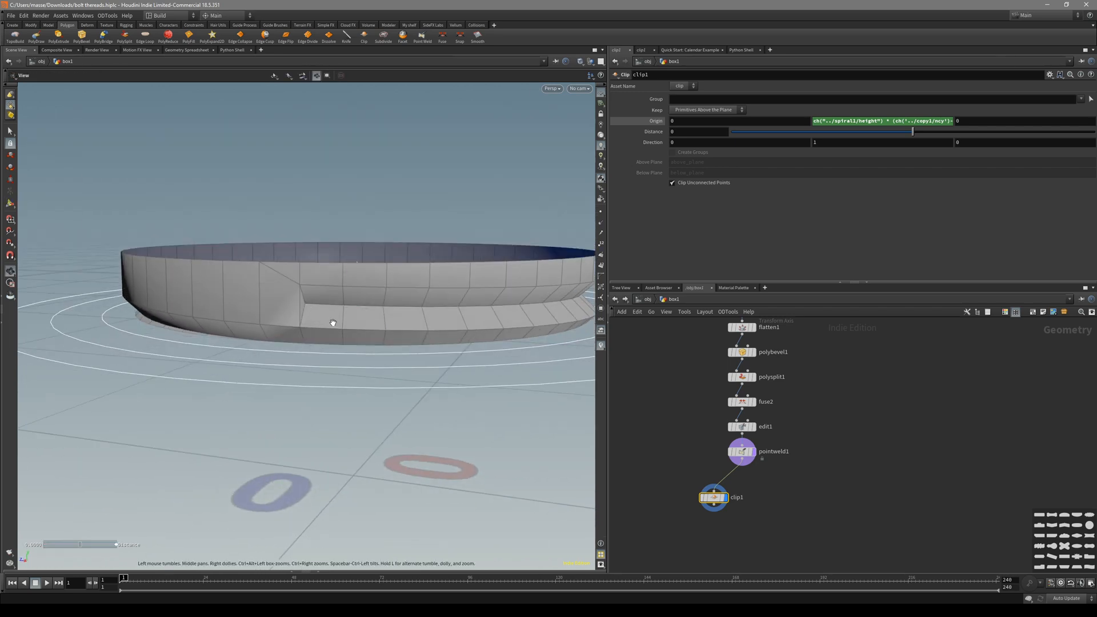
{"action": "key", "text": "Return"}
{"action": "key", "text": "space+3"}
Duplicate clip1 as clip2 and flip it to keep the lower threads.
{"action": "left_click_drag", "start_coordinate": [722, 498], "coordinate": [805, 501], "text": "alt"}
{"action": "middle_click_drag", "start_coordinate": [759, 530], "coordinate": [760, 485]}
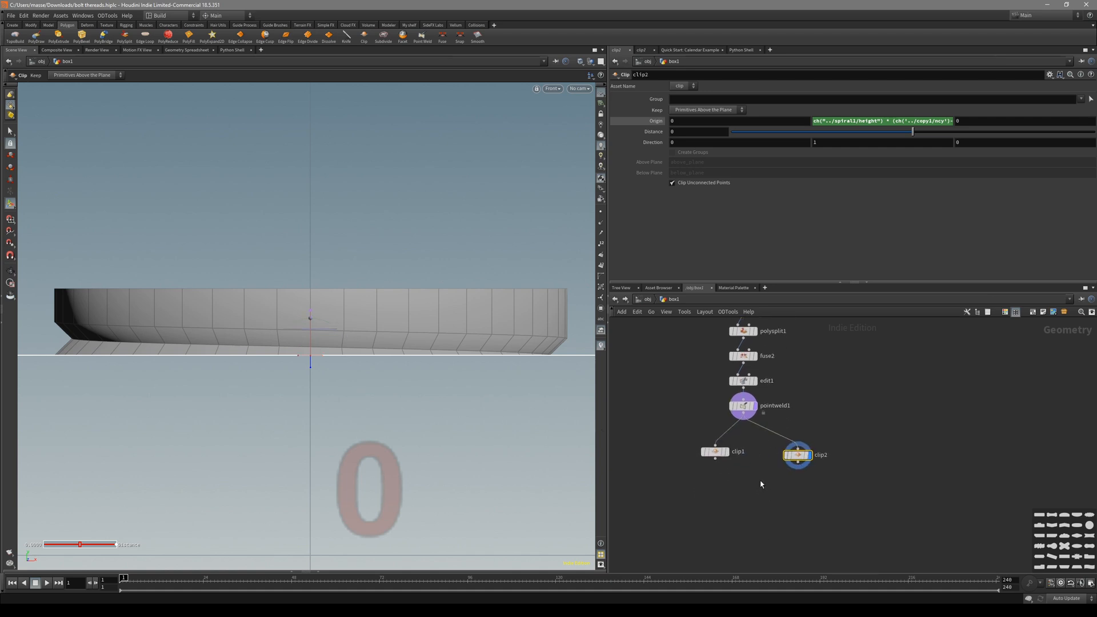
{"action": "left_click", "coordinate": [323, 320]}
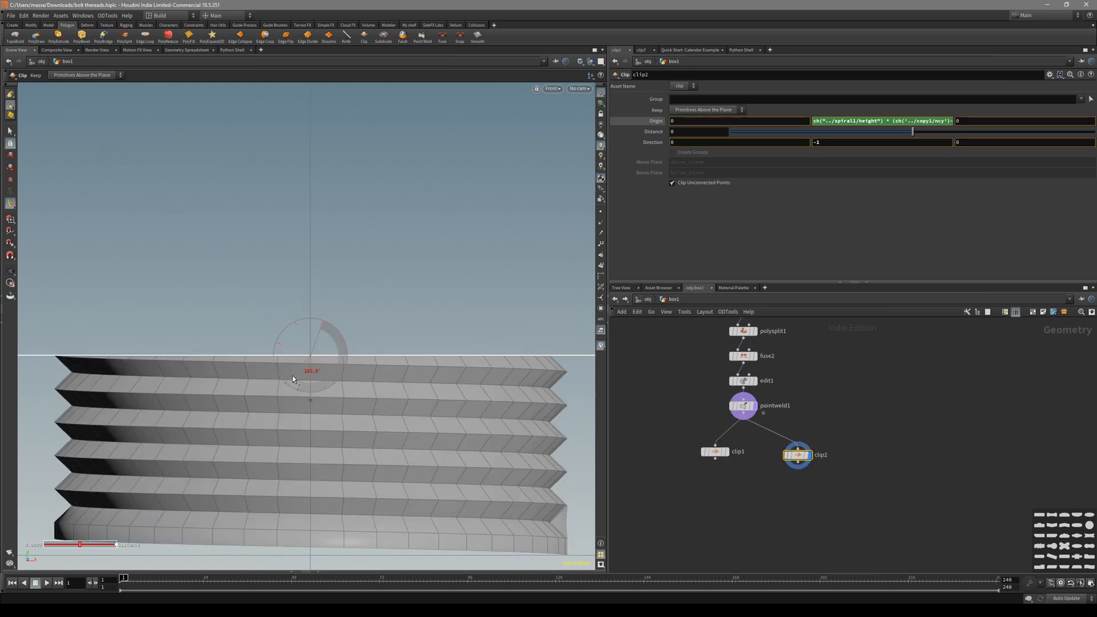
{"action": "middle_click_drag", "start_coordinate": [762, 488], "coordinate": [730, 431]}
Duplicate clip2 into clip3, flip its plane upward and adjust its Origin expression.
{"action": "left_click_drag", "start_coordinate": [770, 404], "coordinate": [789, 469], "text": "alt"}
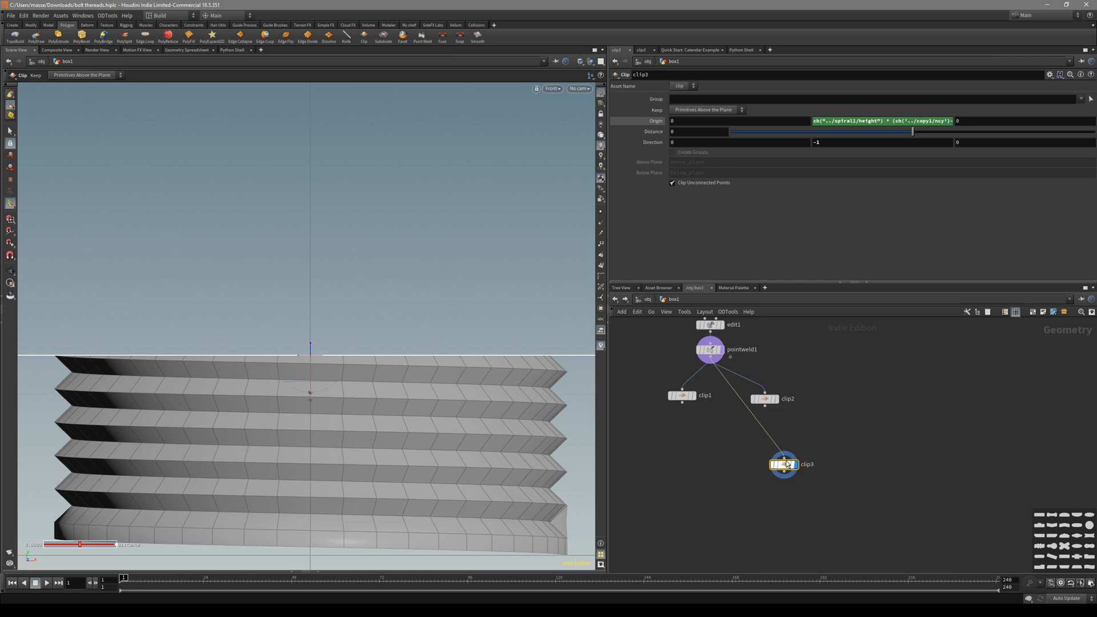
{"action": "left_click_drag", "start_coordinate": [765, 406], "coordinate": [790, 454]}
{"action": "left_click_drag", "start_coordinate": [329, 386], "coordinate": [292, 341]}
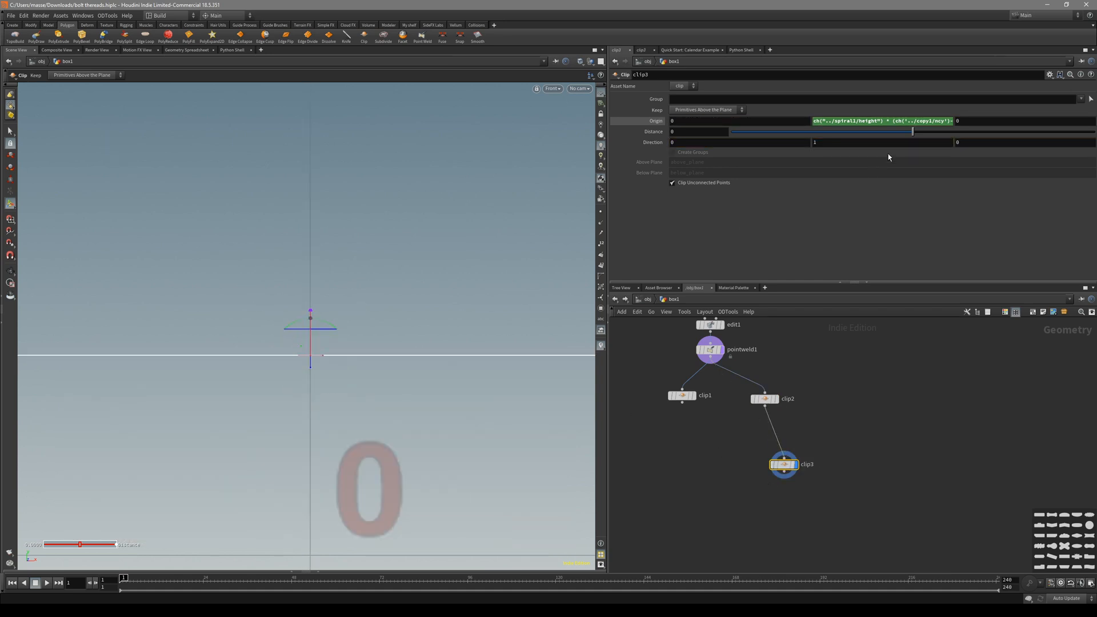
{"action": "left_click", "coordinate": [940, 120]}
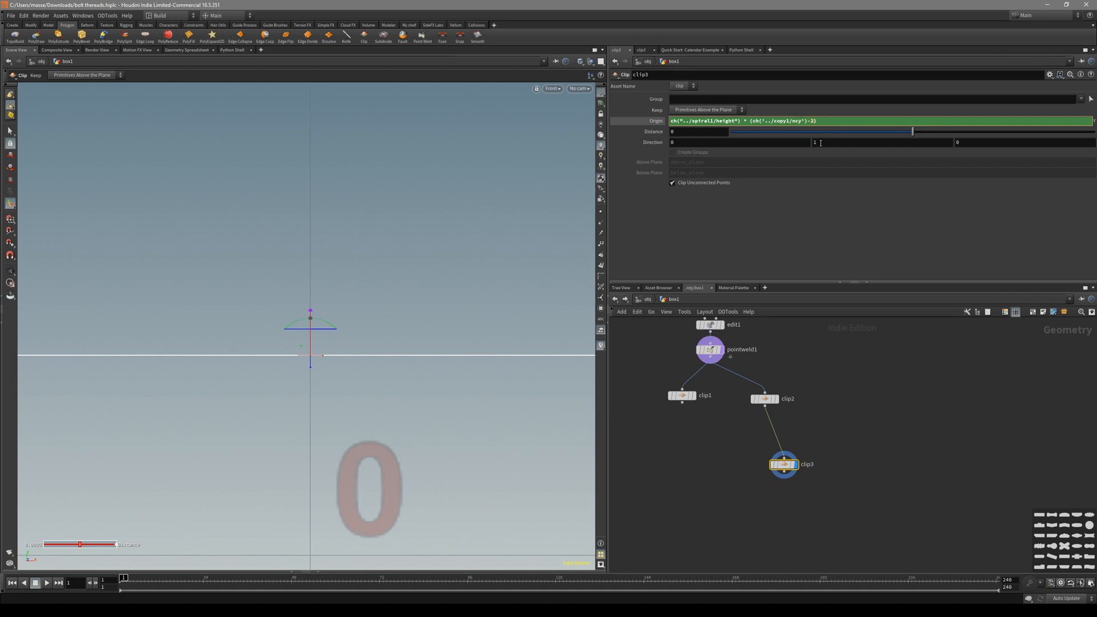
{"action": "key", "text": "Return"}
Rearrange the clip nodes and rename clip3 to 'thread' and clip1 to 'top'.
{"action": "left_click_drag", "start_coordinate": [685, 396], "coordinate": [674, 426]}
{"action": "left_click_drag", "start_coordinate": [792, 465], "coordinate": [780, 444]}
{"action": "double_click", "coordinate": [796, 445]}
{"action": "type", "text": "thread"}
{"action": "key", "text": "Return"}
{"action": "double_click", "coordinate": [699, 426]}
{"action": "type", "text": "top"}
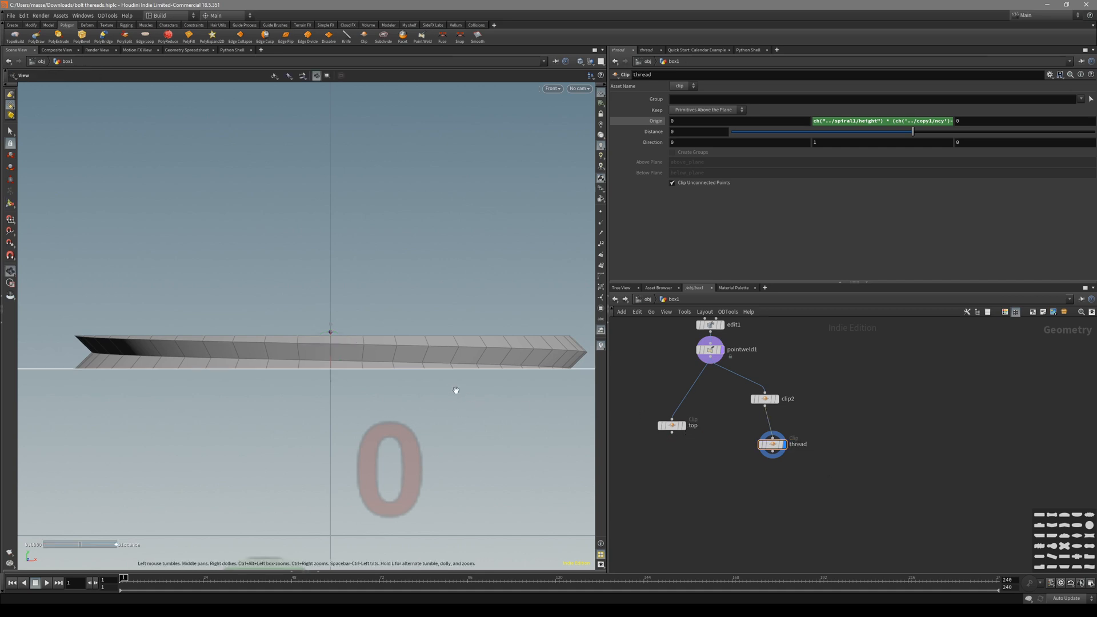
Combine the top and thread nodes into merge1, then display the thread node.
{"action": "middle_click_drag", "start_coordinate": [455, 390], "coordinate": [460, 381], "text": "alt"}
{"action": "left_click_drag", "start_coordinate": [779, 453], "coordinate": [779, 443]}
{"action": "left_click", "coordinate": [671, 425]}
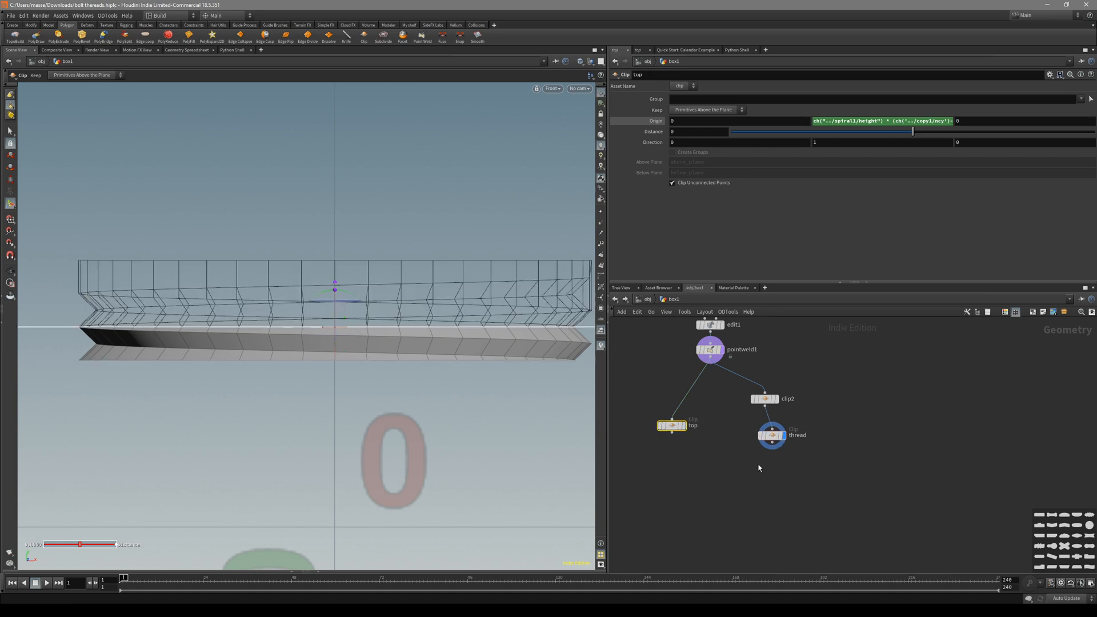
{"action": "left_click_drag", "start_coordinate": [669, 423], "coordinate": [667, 423]}
{"action": "left_click_drag", "start_coordinate": [799, 486], "coordinate": [643, 418]}
{"action": "left_click_drag", "start_coordinate": [671, 432], "coordinate": [730, 517], "text": "alt"}
{"action": "middle_click_drag", "start_coordinate": [403, 373], "coordinate": [405, 351], "text": "alt"}
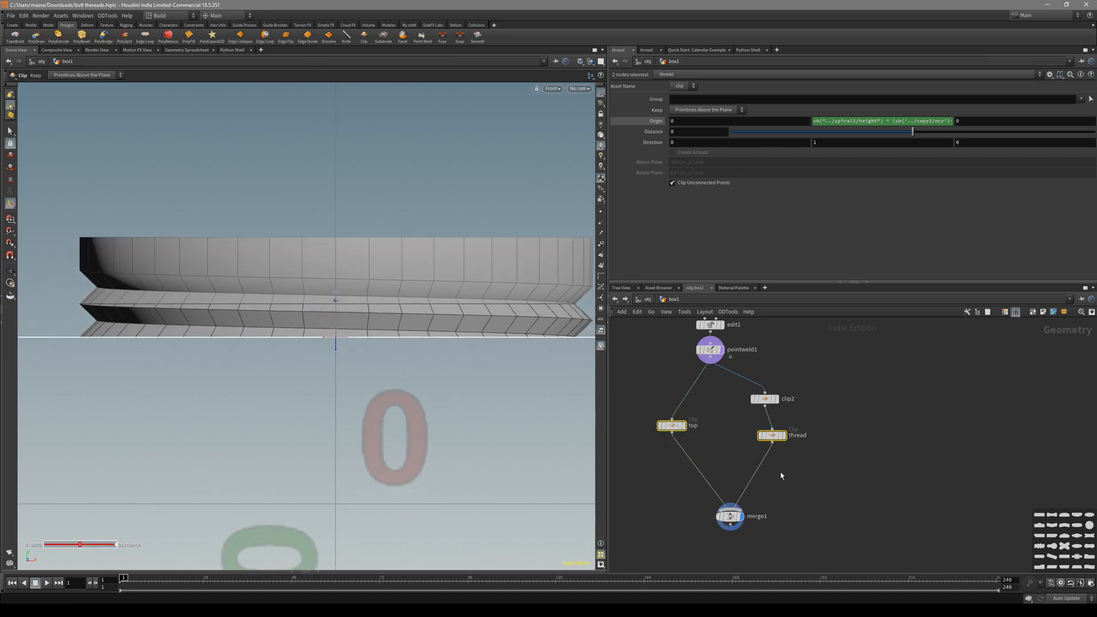
{"action": "left_click_drag", "start_coordinate": [729, 517], "coordinate": [692, 530]}
{"action": "left_click_drag", "start_coordinate": [811, 461], "coordinate": [752, 421]}
{"action": "left_click", "coordinate": [784, 436]}
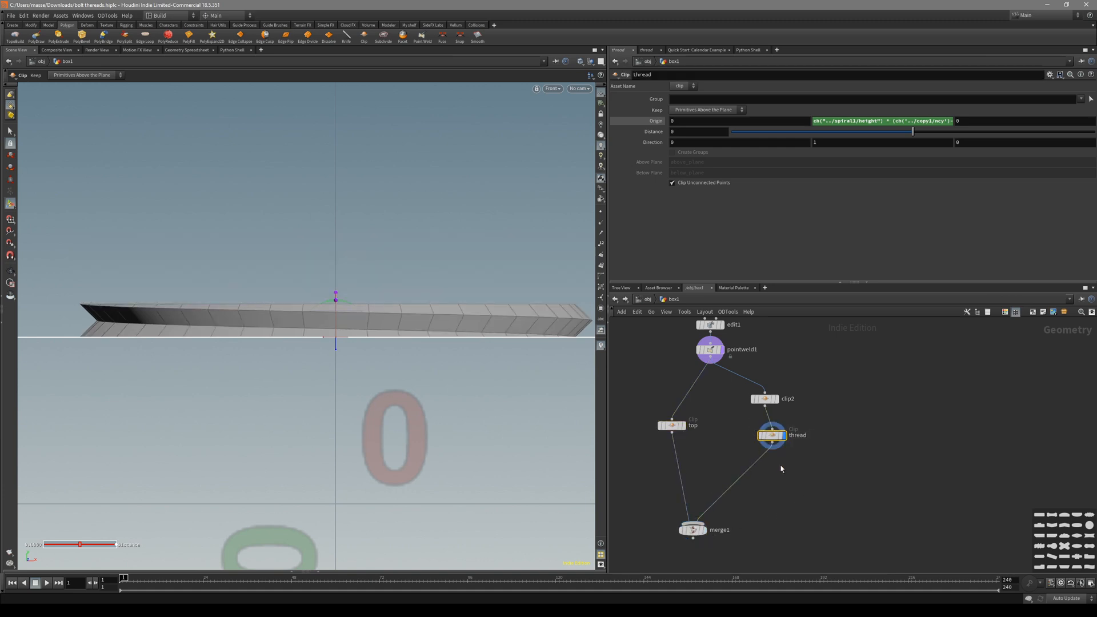
Add a Copy and Transform after thread, shifting the copy below the original.
{"action": "key", "text": "s"}
{"action": "key", "text": "n"}
{"action": "key", "text": "q"}
{"action": "left_click_drag", "start_coordinate": [333, 307], "coordinate": [338, 338]}
Set copy2's Translate Y to -ch("../spiral1/height") using spiral1's height.
{"action": "middle_click_drag", "start_coordinate": [843, 415], "coordinate": [841, 457]}
{"action": "scroll", "coordinate": [814, 357], "scroll_direction": "down", "scroll_amount": 2}
{"action": "middle_click_drag", "start_coordinate": [812, 355], "coordinate": [814, 551]}
{"action": "scroll", "coordinate": [771, 382], "scroll_direction": "up", "scroll_amount": 3}
{"action": "left_click_drag", "start_coordinate": [770, 382], "coordinate": [703, 402]}
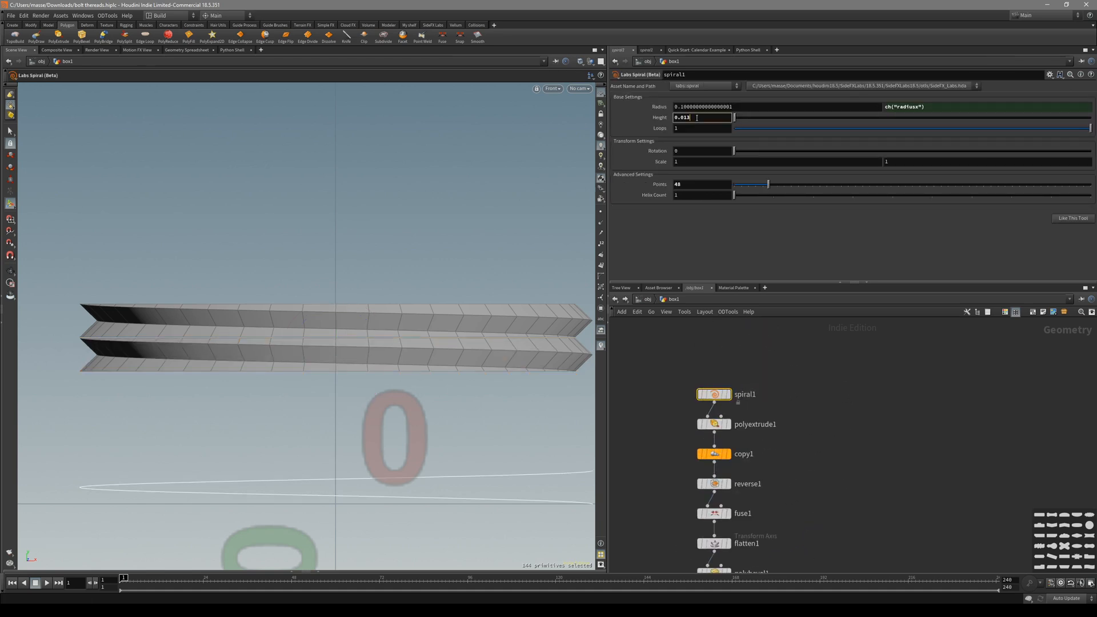
{"action": "scroll", "coordinate": [862, 432], "scroll_direction": "down", "scroll_amount": 3}
{"action": "middle_click_drag", "start_coordinate": [847, 457], "coordinate": [847, 372]}
{"action": "middle_click_drag", "start_coordinate": [850, 562], "coordinate": [820, 481]}
{"action": "scroll", "coordinate": [819, 496], "scroll_direction": "up", "scroll_amount": 2}
{"action": "left_click_drag", "start_coordinate": [810, 495], "coordinate": [759, 464]}
{"action": "left_click", "coordinate": [858, 151]}
{"action": "type", "text": "ch(\"../spiral1/height\")"}
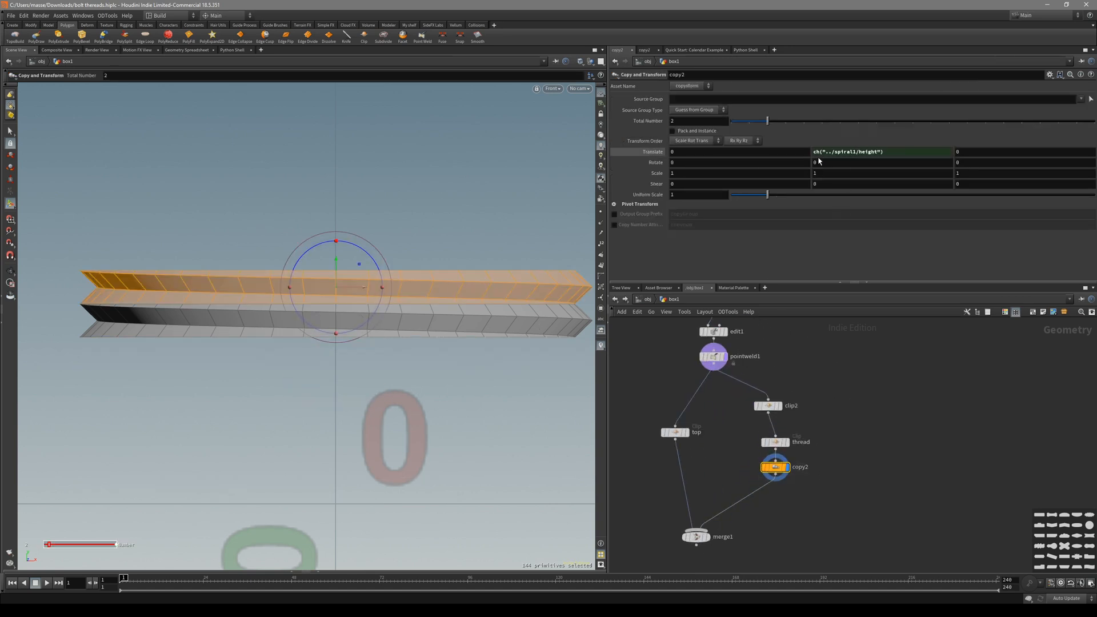
{"action": "type", "text": "-"}
{"action": "key", "text": "Return"}
Raise the copy count to about 10 and display merge1 to view the bolt.
{"action": "left_click_drag", "start_coordinate": [799, 122], "coordinate": [912, 124]}
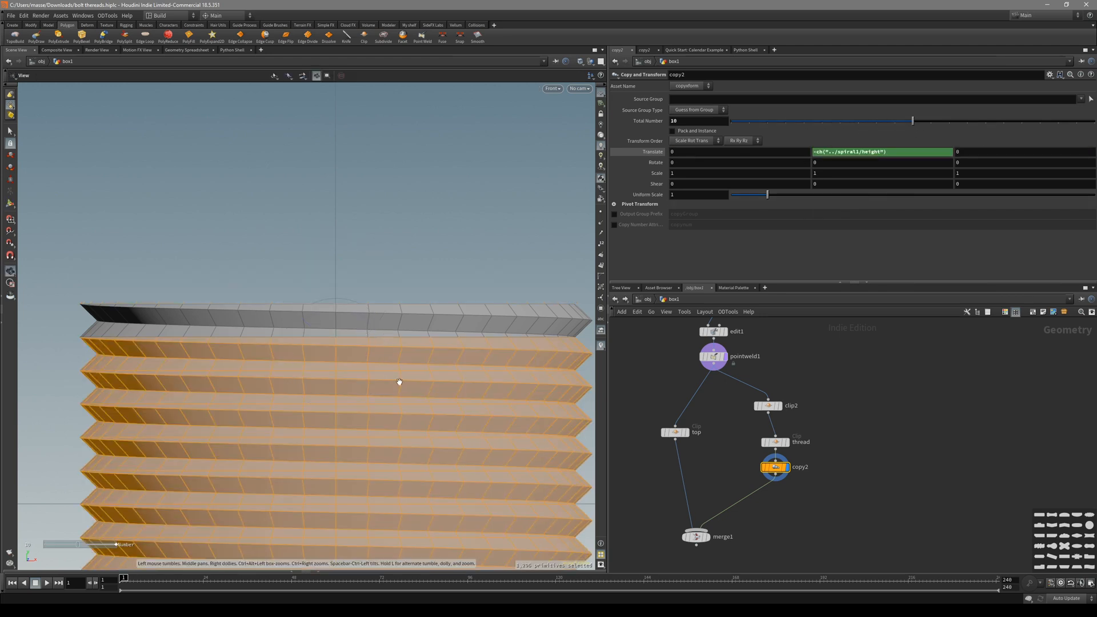
{"action": "middle_click_drag", "start_coordinate": [399, 365], "coordinate": [404, 284], "text": "alt"}
{"action": "left_click", "coordinate": [708, 537]}
{"action": "mouse_move", "coordinate": [418, 449]}
{"action": "left_mouse_down", "text": "alt"}
{"action": "mouse_move", "coordinate": [403, 440]}
{"action": "mouse_move", "coordinate": [299, 477]}
{"action": "mouse_move", "coordinate": [382, 443]}
{"action": "left_mouse_up", "text": "alt"}
{"action": "key", "text": "shift+w"}
{"action": "right_click_drag", "start_coordinate": [382, 443], "coordinate": [262, 382], "text": "alt"}
{"action": "mouse_move", "coordinate": [263, 382]}
{"action": "left_mouse_down", "text": "alt"}
{"action": "mouse_move", "coordinate": [428, 440]}
{"action": "mouse_move", "coordinate": [421, 365]}
{"action": "mouse_move", "coordinate": [536, 388]}
{"action": "mouse_move", "coordinate": [489, 368]}
{"action": "mouse_move", "coordinate": [453, 374]}
{"action": "mouse_move", "coordinate": [419, 326]}
{"action": "left_mouse_up", "text": "alt"}
{"action": "key", "text": "shift+w"}
Increase copy2's Total Number to 21 and inspect the stacked threads up close.
{"action": "left_click", "coordinate": [771, 474]}
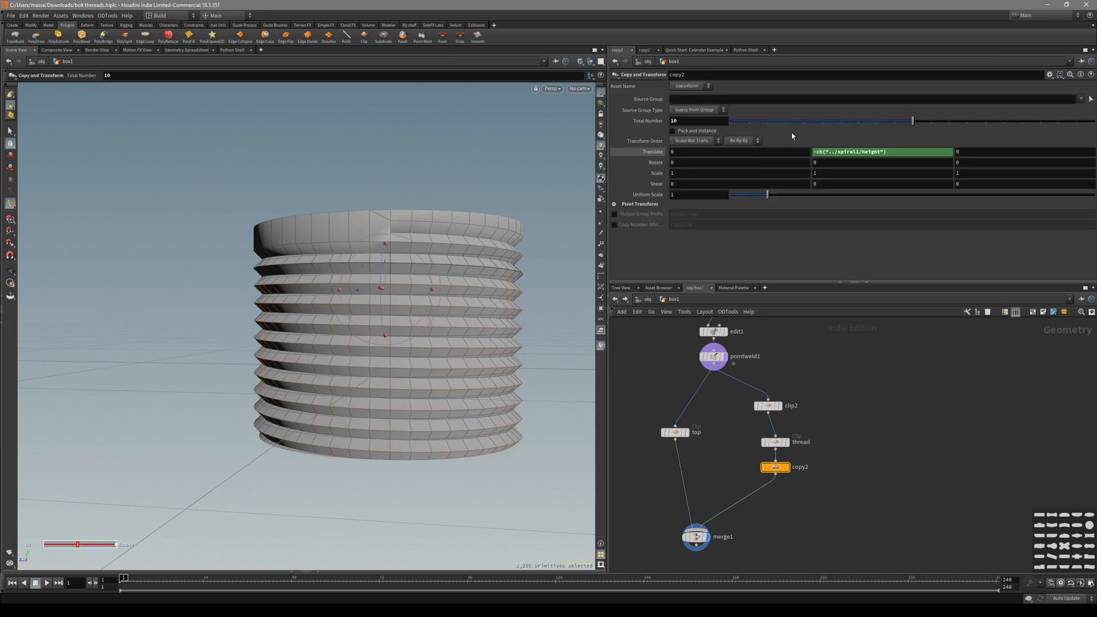
{"action": "middle_click_drag", "start_coordinate": [701, 124], "coordinate": [754, 124]}
{"action": "left_click_drag", "start_coordinate": [464, 328], "coordinate": [441, 358], "text": "alt"}
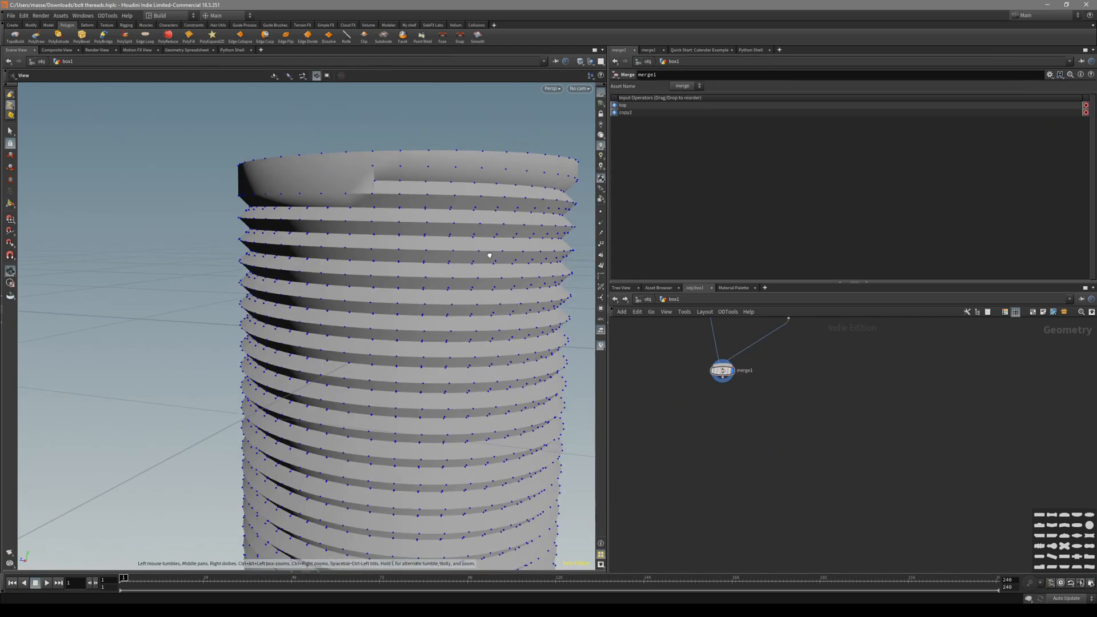
{"action": "left_click_drag", "start_coordinate": [490, 255], "coordinate": [516, 242]}
{"action": "key", "text": "shift+w"}
{"action": "key", "text": "shift+w"}
{"action": "mouse_move", "coordinate": [365, 237]}
{"action": "right_mouse_down"}
{"action": "mouse_move", "coordinate": [487, 225]}
{"action": "mouse_move", "coordinate": [470, 229]}
{"action": "right_mouse_up"}
{"action": "key", "text": "shift+w"}
{"action": "right_click_drag", "start_coordinate": [403, 225], "coordinate": [379, 259]}
{"action": "mouse_move", "coordinate": [379, 259]}
{"action": "left_mouse_down"}
{"action": "mouse_move", "coordinate": [411, 264]}
{"action": "mouse_move", "coordinate": [350, 262]}
{"action": "left_mouse_up"}
{"action": "mouse_move", "coordinate": [350, 262]}
{"action": "right_mouse_down"}
{"action": "mouse_move", "coordinate": [432, 258]}
{"action": "mouse_move", "coordinate": [392, 297]}
{"action": "mouse_move", "coordinate": [347, 232]}
{"action": "mouse_move", "coordinate": [312, 272]}
{"action": "mouse_move", "coordinate": [366, 265]}
{"action": "right_mouse_up"}
{"action": "key", "text": "shift+w"}
{"action": "key", "text": "shift+w"}
{"action": "left_click_drag", "start_coordinate": [365, 265], "coordinate": [325, 274]}
{"action": "right_click_drag", "start_coordinate": [325, 274], "coordinate": [417, 253]}
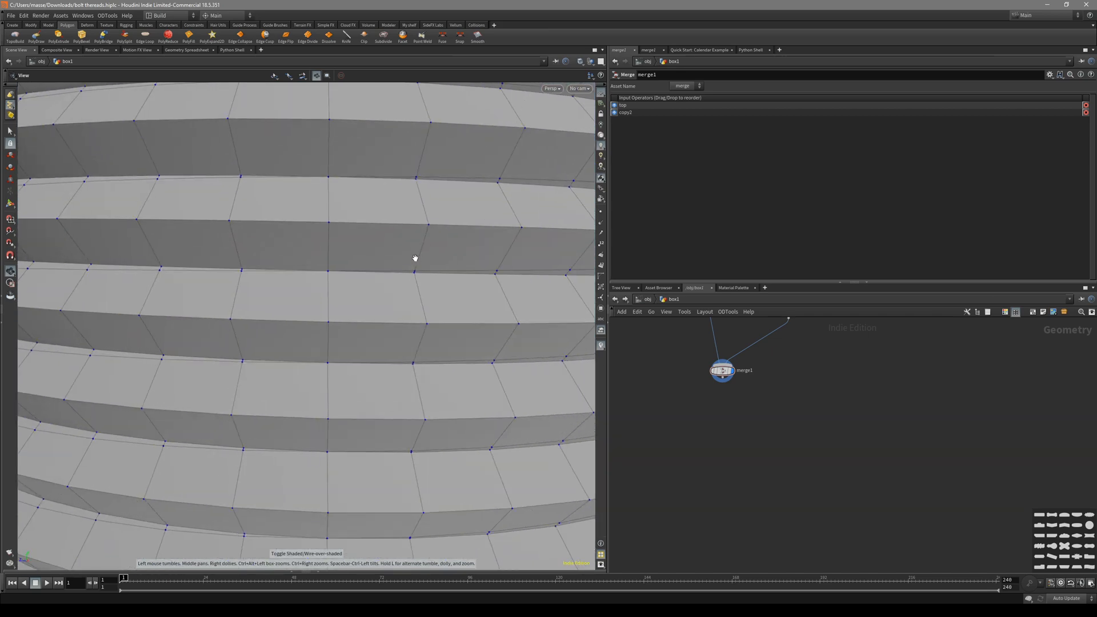
Add a Fuse node after merge1 with a Snap Distance of 0.0001.
{"action": "key", "text": "s"}
{"action": "key", "text": "n"}
{"action": "key", "text": "f"}
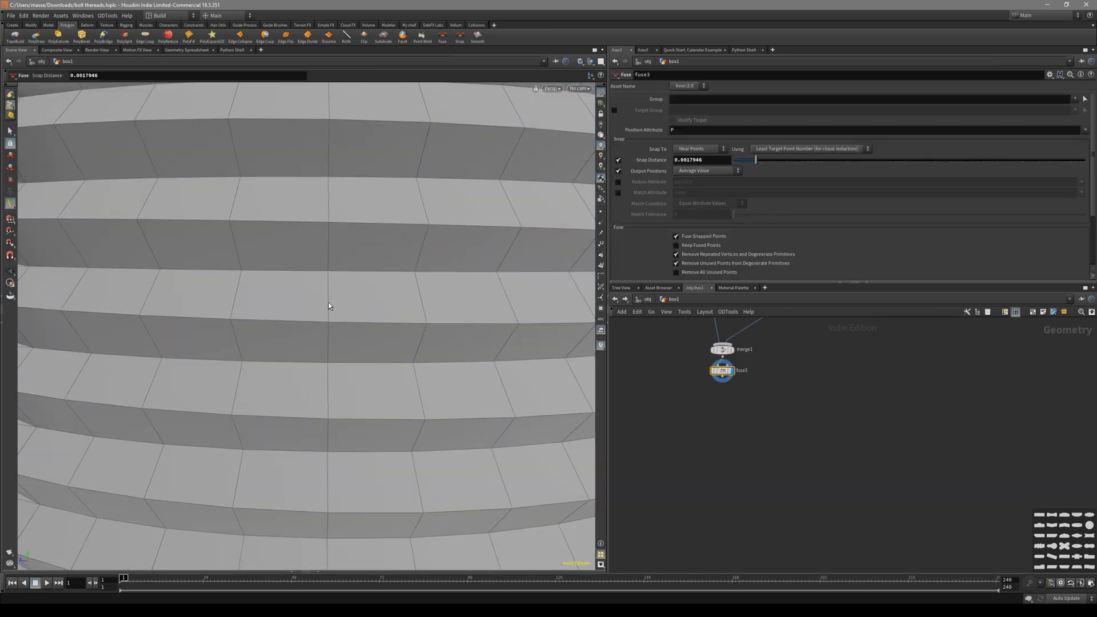
{"action": "left_click_drag", "start_coordinate": [304, 308], "coordinate": [307, 313], "text": "alt"}
{"action": "left_click_drag", "start_coordinate": [748, 161], "coordinate": [671, 174]}
{"action": "left_click_drag", "start_coordinate": [341, 288], "coordinate": [499, 266], "text": "alt"}
{"action": "key", "text": "Return"}
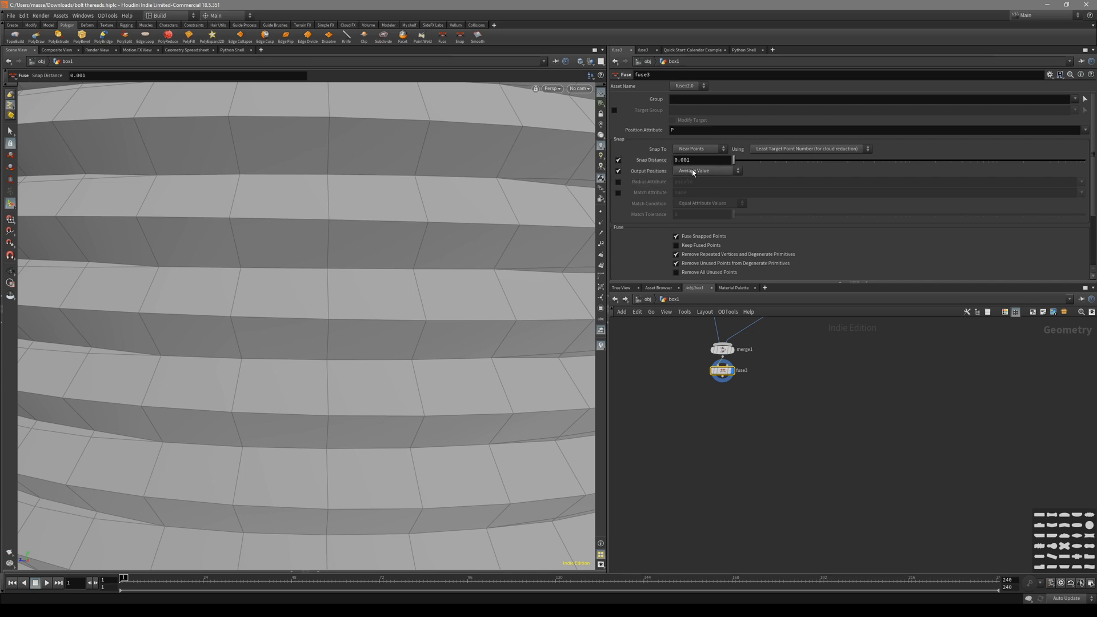
{"action": "key", "text": "Return"}
Display fuse3 and select all the bolt's primitives to check the welded result.
{"action": "left_click", "coordinate": [708, 353]}
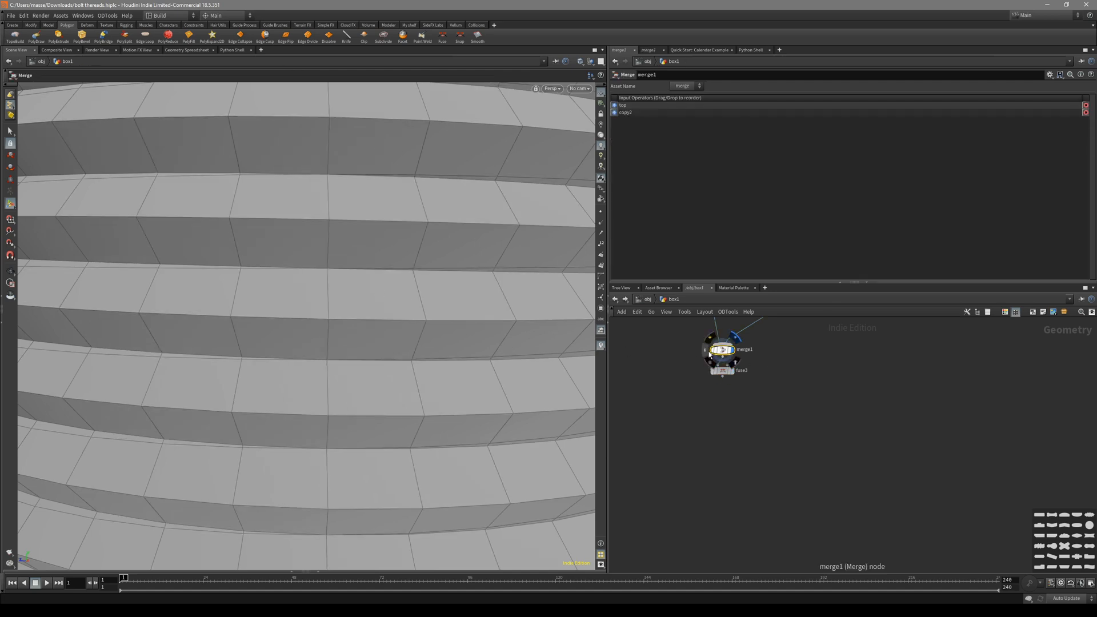
{"action": "left_click_drag", "start_coordinate": [754, 389], "coordinate": [681, 369]}
{"action": "key", "text": "s"}
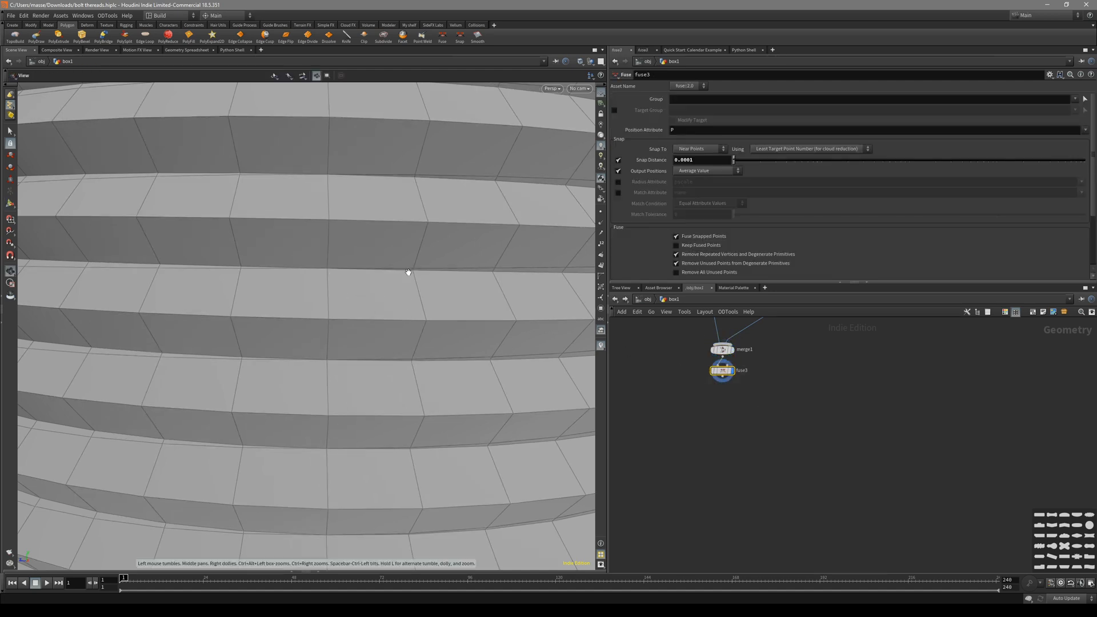
{"action": "scroll", "coordinate": [429, 265], "scroll_direction": "up", "scroll_amount": 5}
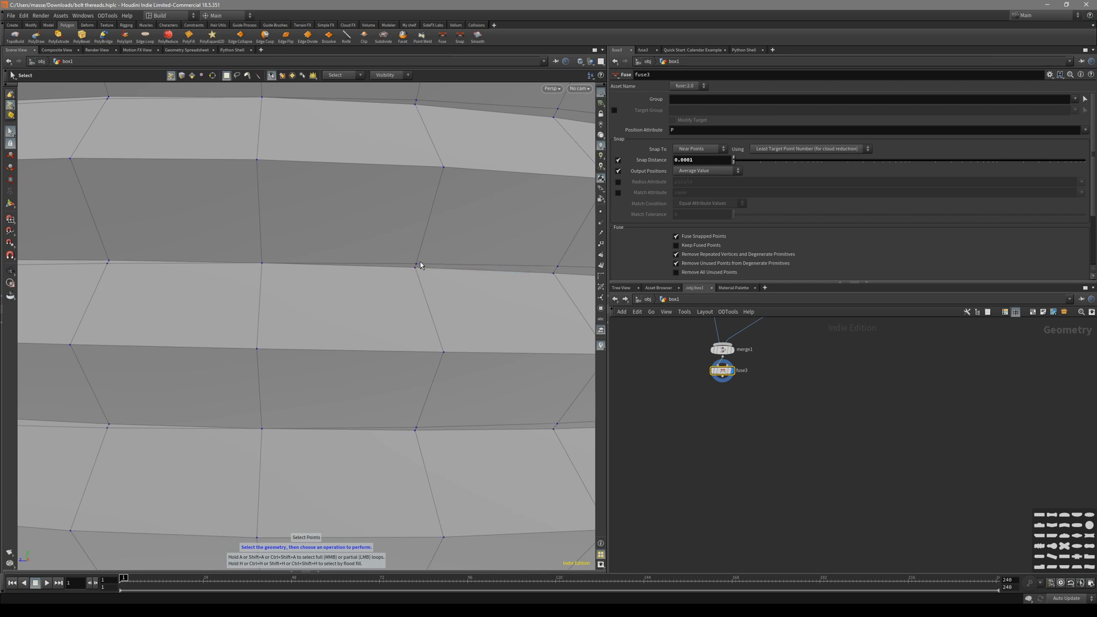
{"action": "key", "text": "4"}
{"action": "key", "text": "n"}
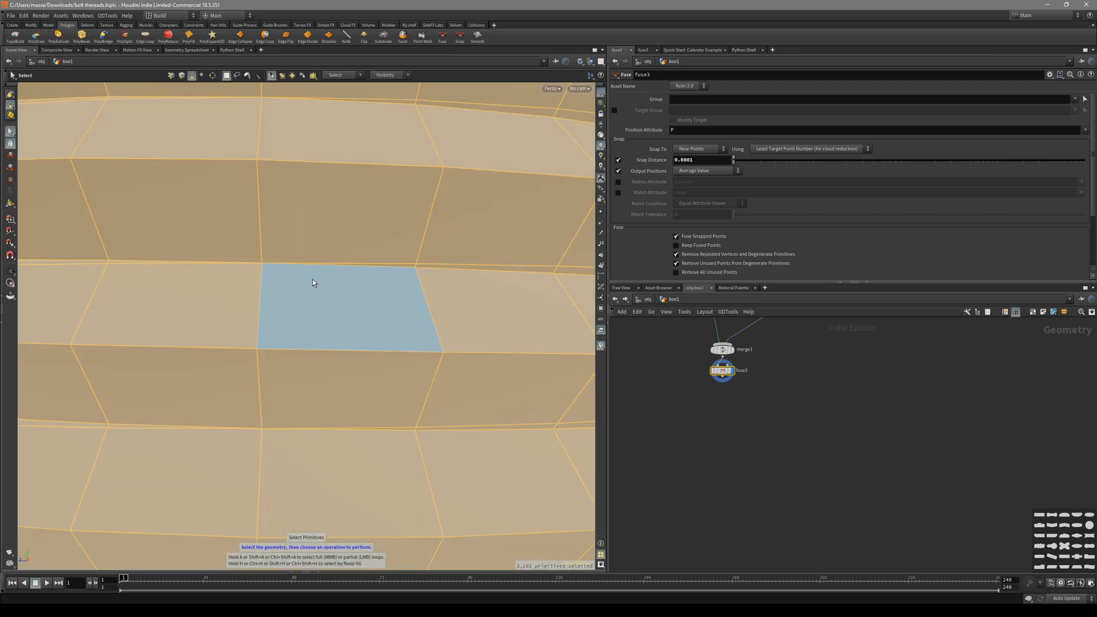
{"action": "right_click_drag", "start_coordinate": [313, 279], "coordinate": [152, 273], "text": "alt"}
{"action": "left_click_drag", "start_coordinate": [153, 273], "coordinate": [162, 308], "text": "alt"}
{"action": "left_click", "coordinate": [485, 267]}
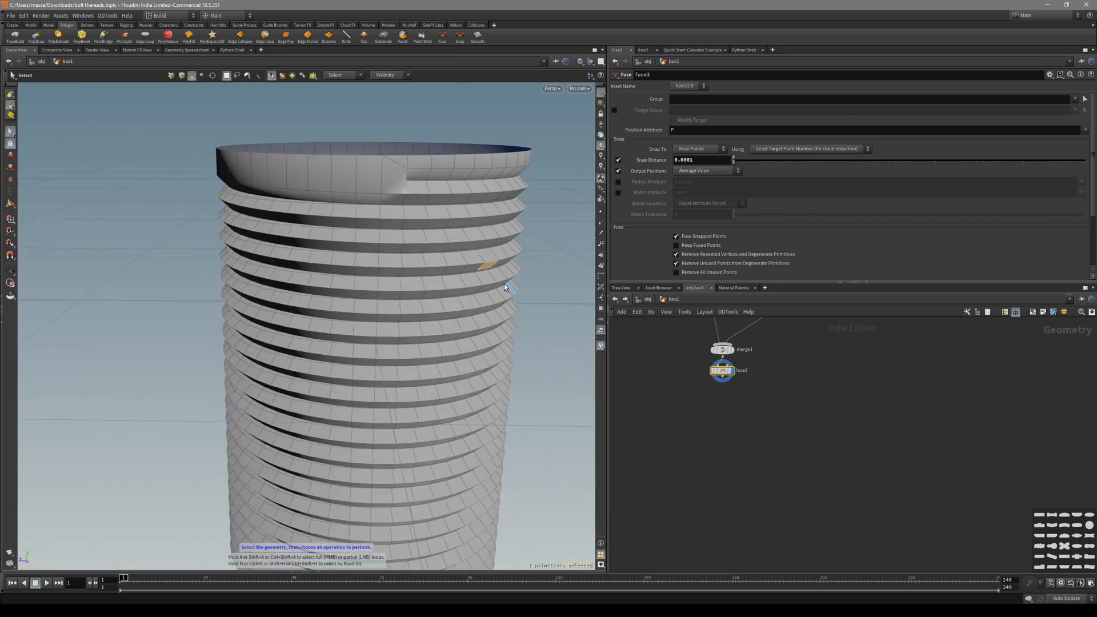
Inspect individual thread faces, then search 'diss' for a new node after fuse3.
{"action": "left_click_drag", "start_coordinate": [265, 251], "coordinate": [285, 266], "text": "alt"}
{"action": "key", "text": "shift+w"}
{"action": "key", "text": "shift+w"}
{"action": "right_click_drag", "start_coordinate": [285, 267], "coordinate": [402, 262], "text": "alt"}
{"action": "left_click_drag", "start_coordinate": [403, 262], "coordinate": [423, 286]}
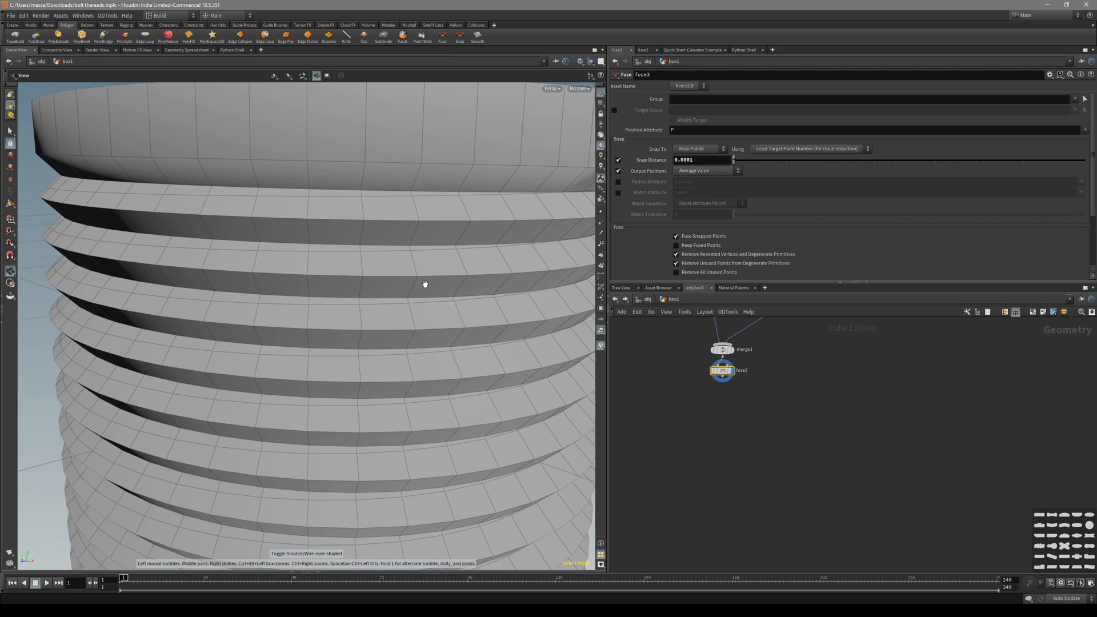
{"action": "key", "text": "s"}
{"action": "left_click", "coordinate": [343, 273]}
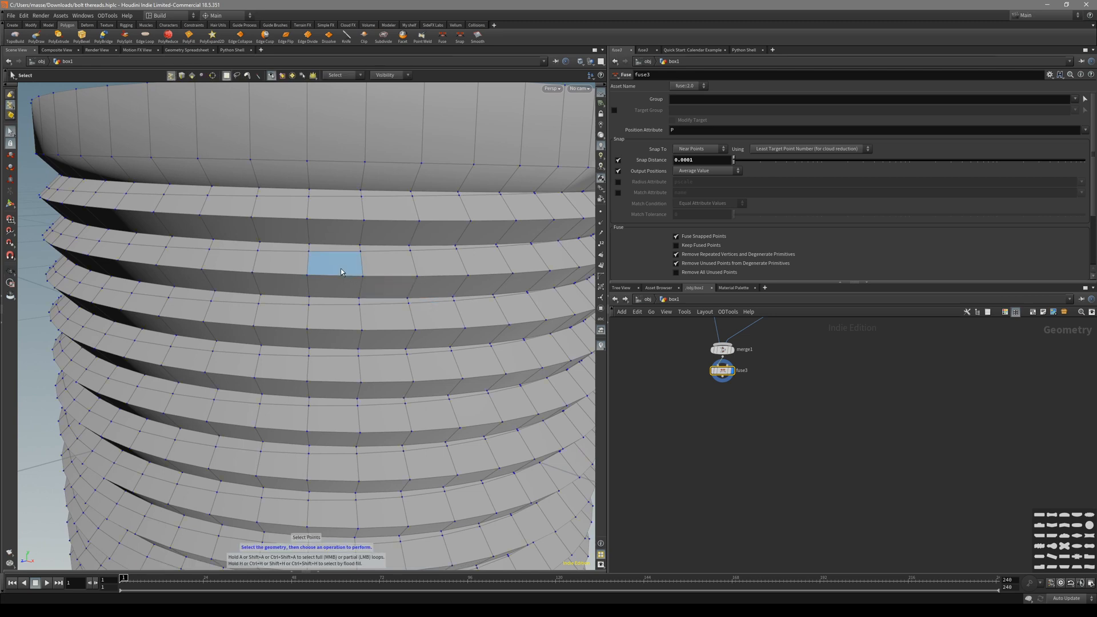
{"action": "key", "text": "4"}
{"action": "left_click", "coordinate": [415, 292]}
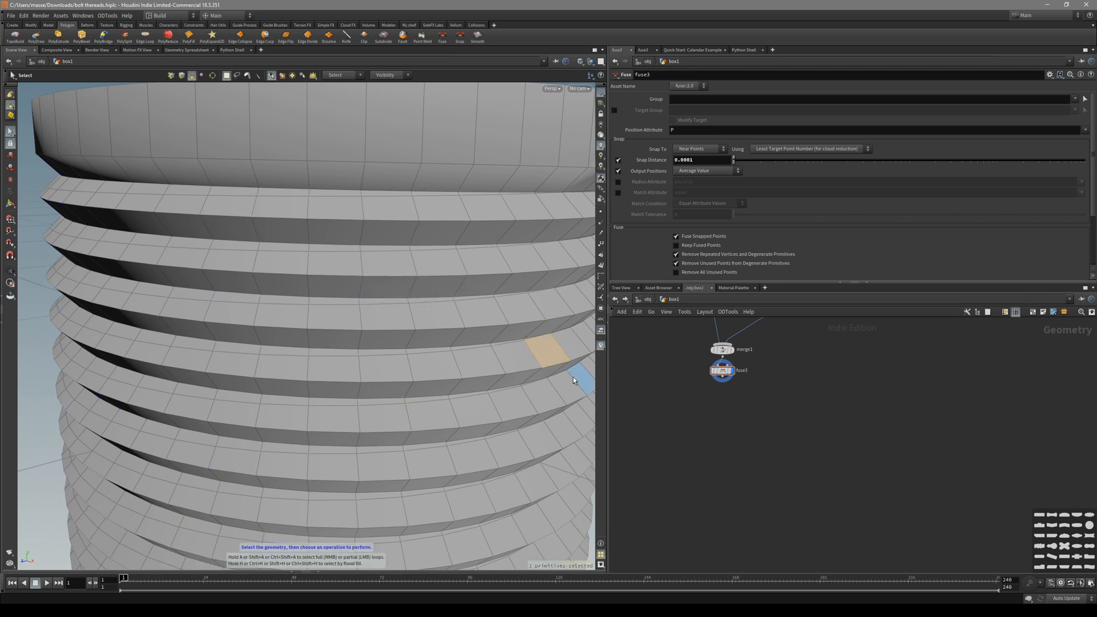
{"action": "left_click_drag", "start_coordinate": [721, 380], "coordinate": [735, 409]}
{"action": "type", "text": "d"}
{"action": "type", "text": "iss"}
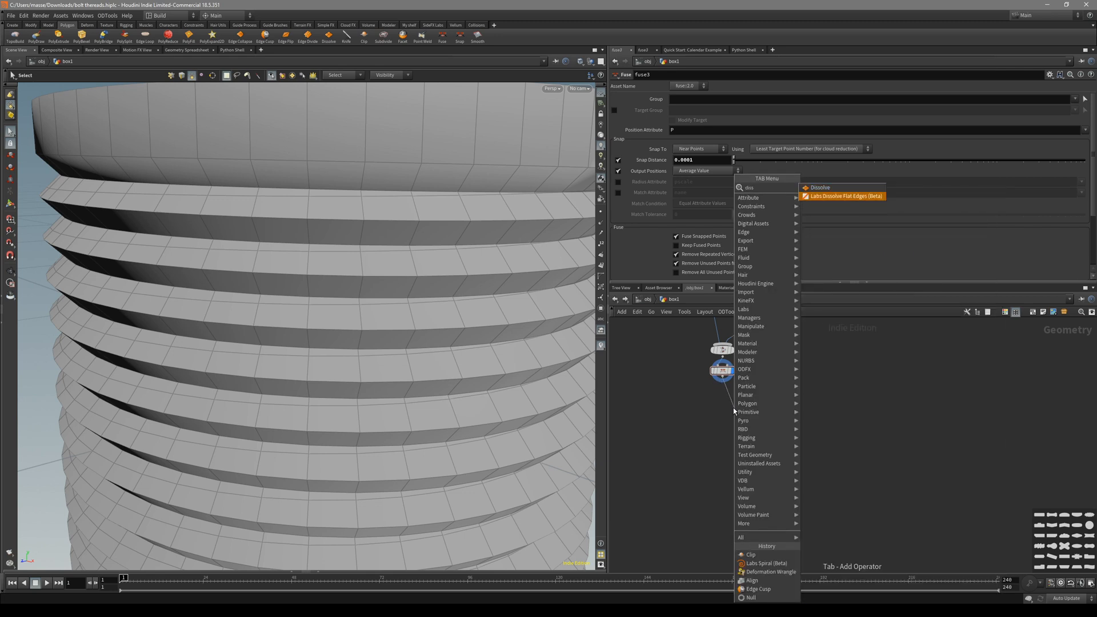
Add a Labs Dissolve Flat Edges node after fuse3 and look over the bolt's top.
{"action": "left_click", "coordinate": [844, 196]}
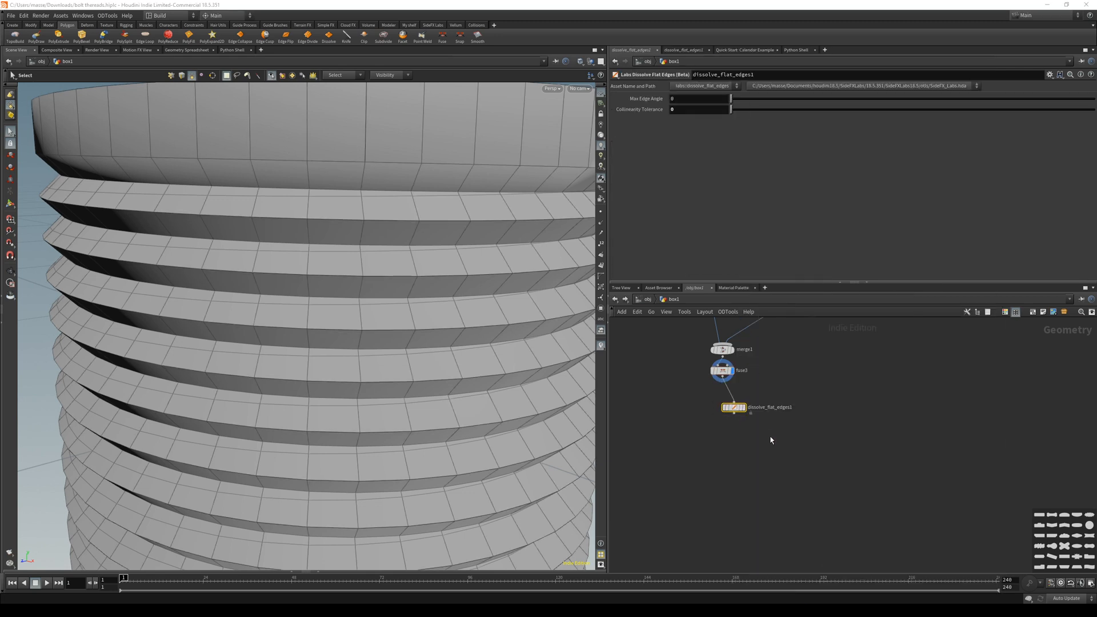
{"action": "right_click_drag", "start_coordinate": [417, 305], "coordinate": [382, 287], "text": "alt"}
{"action": "middle_click_drag", "start_coordinate": [382, 286], "coordinate": [389, 274], "text": "alt"}
{"action": "key", "text": "shift+w"}
{"action": "mouse_move", "coordinate": [389, 274]}
{"action": "left_mouse_down", "text": "alt"}
{"action": "mouse_move", "coordinate": [365, 286]}
{"action": "mouse_move", "coordinate": [433, 263]}
{"action": "mouse_move", "coordinate": [404, 277]}
{"action": "mouse_move", "coordinate": [239, 265]}
{"action": "mouse_move", "coordinate": [316, 289]}
{"action": "mouse_move", "coordinate": [374, 264]}
{"action": "left_mouse_up", "text": "alt"}
{"action": "key", "text": "shift+w"}
{"action": "key", "text": "shift+w"}
{"action": "right_click_drag", "start_coordinate": [374, 264], "coordinate": [470, 252]}
{"action": "key", "text": "shift+w"}
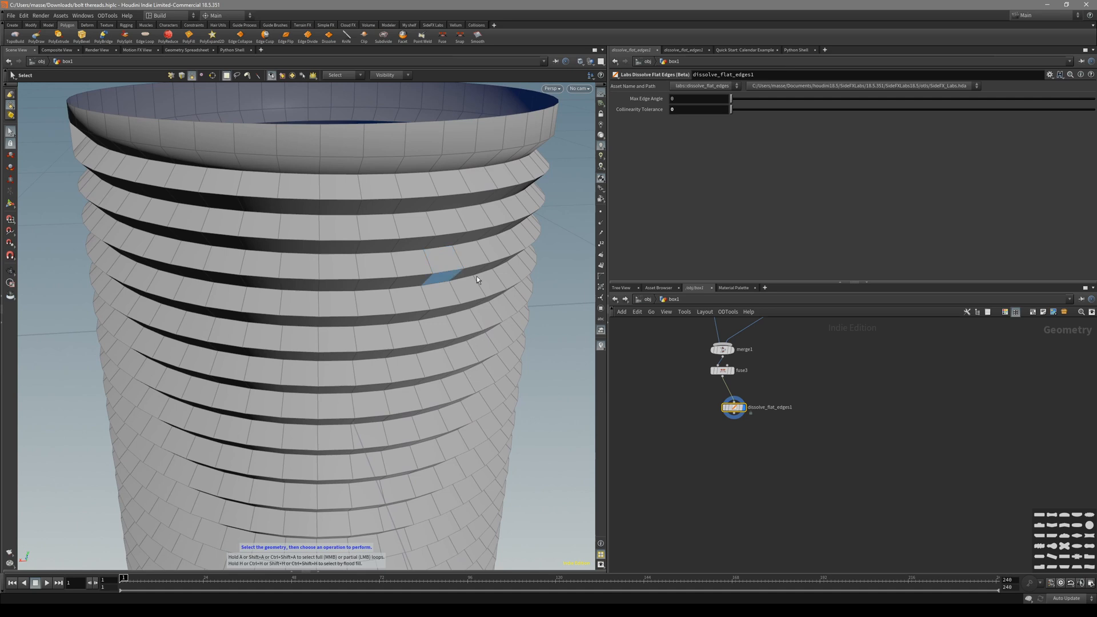
Compare fuse3's output with the dissolve_flat_edges1 result on the threads.
{"action": "left_click_drag", "start_coordinate": [699, 378], "coordinate": [692, 381]}
{"action": "key", "text": "r"}
{"action": "left_click_drag", "start_coordinate": [465, 342], "coordinate": [346, 314], "text": "alt"}
{"action": "right_click_drag", "start_coordinate": [345, 314], "coordinate": [353, 282], "text": "alt"}
{"action": "left_click_drag", "start_coordinate": [352, 281], "coordinate": [337, 257], "text": "alt"}
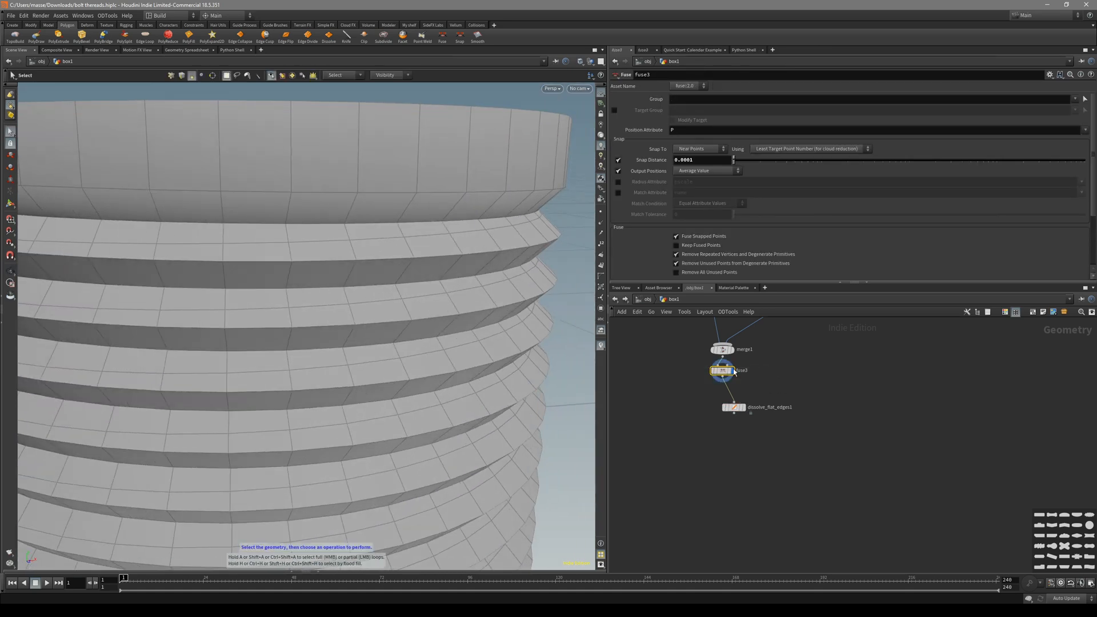
{"action": "left_click_drag", "start_coordinate": [759, 394], "coordinate": [716, 436]}
{"action": "key", "text": "r"}
{"action": "left_click_drag", "start_coordinate": [328, 337], "coordinate": [447, 296], "text": "alt"}
{"action": "key", "text": "shift+w"}
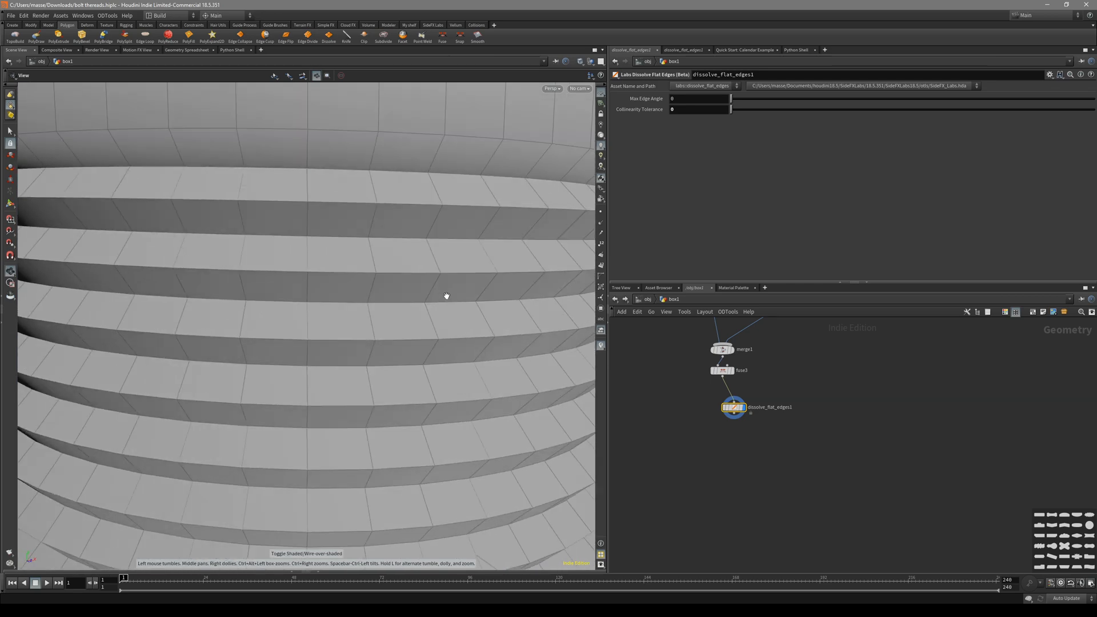
{"action": "right_click_drag", "start_coordinate": [439, 302], "coordinate": [345, 296], "text": "alt"}
{"action": "left_click_drag", "start_coordinate": [345, 296], "coordinate": [385, 283], "text": "alt"}
{"action": "right_click_drag", "start_coordinate": [385, 283], "coordinate": [450, 276], "text": "alt"}
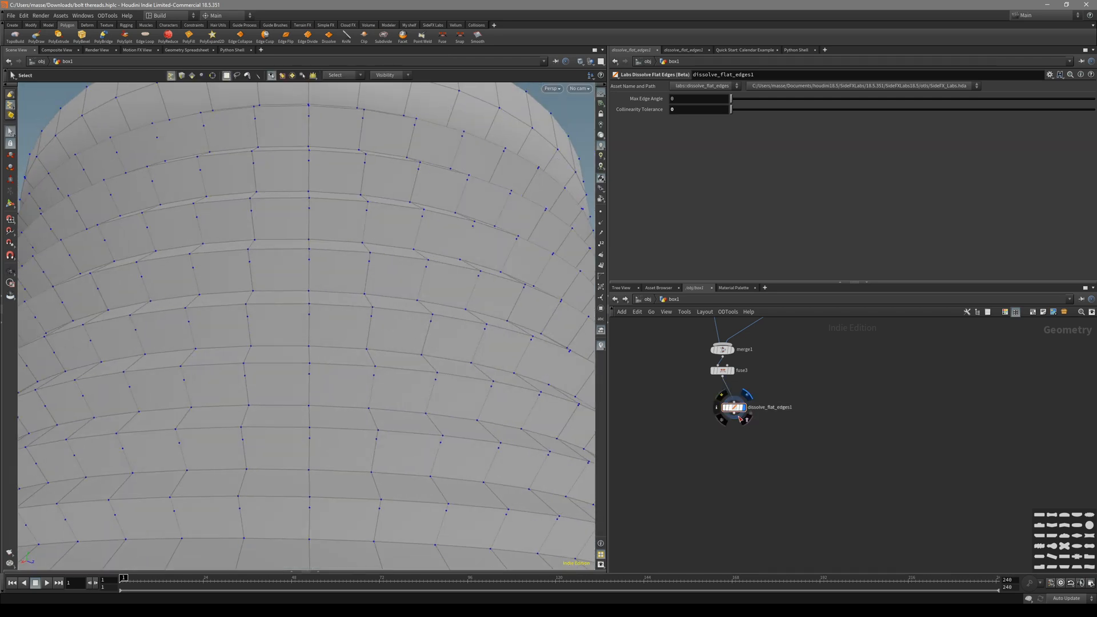
Add a Facet node, facet1, below dissolve_flat_edges1 and display it.
{"action": "key", "text": "Tab"}
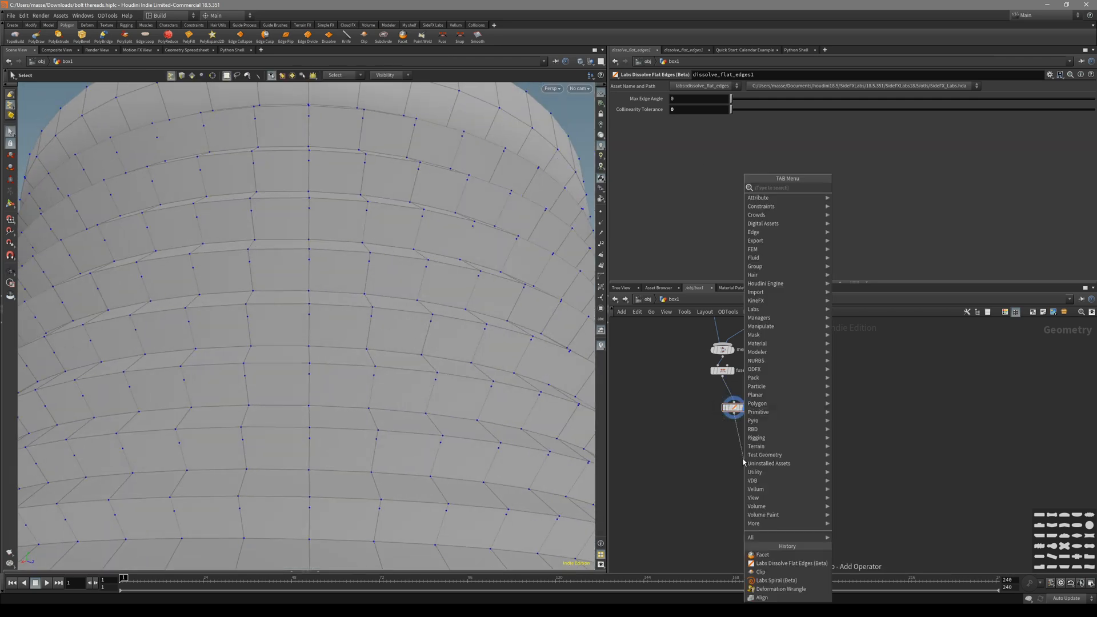
{"action": "type", "text": "facet"}
{"action": "key", "text": "Return"}
{"action": "left_click", "coordinate": [743, 460]}
{"action": "left_click", "coordinate": [753, 460]}
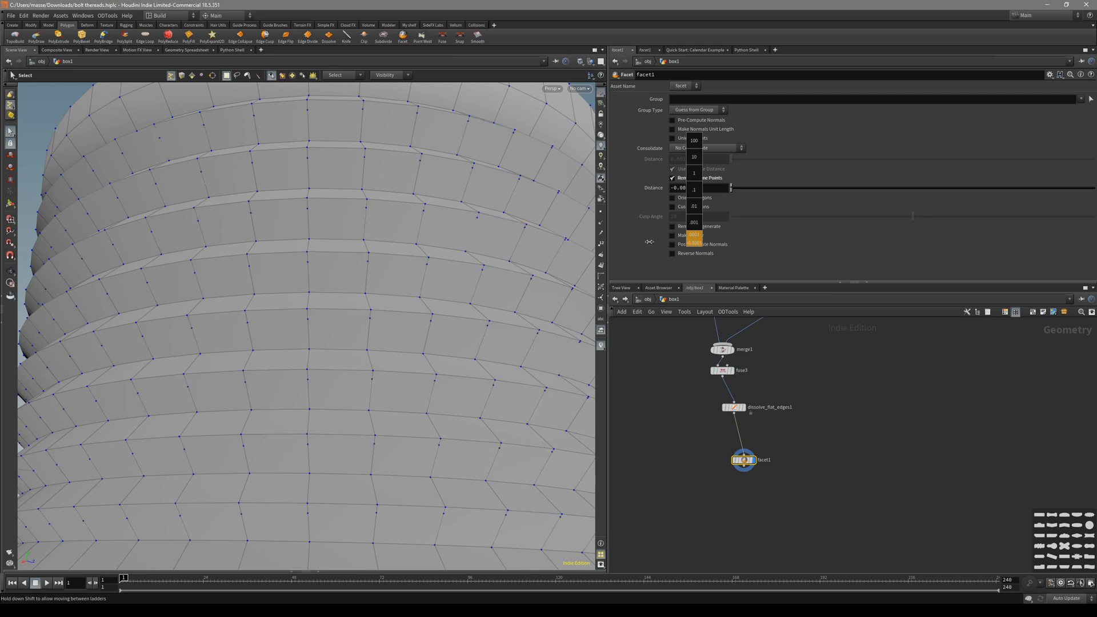
Set facet1's Distance to 0.0003 and check the cylinder surface.
{"action": "middle_click_drag", "start_coordinate": [644, 242], "coordinate": [651, 242]}
{"action": "left_click_drag", "start_coordinate": [573, 237], "coordinate": [502, 269], "text": "alt"}
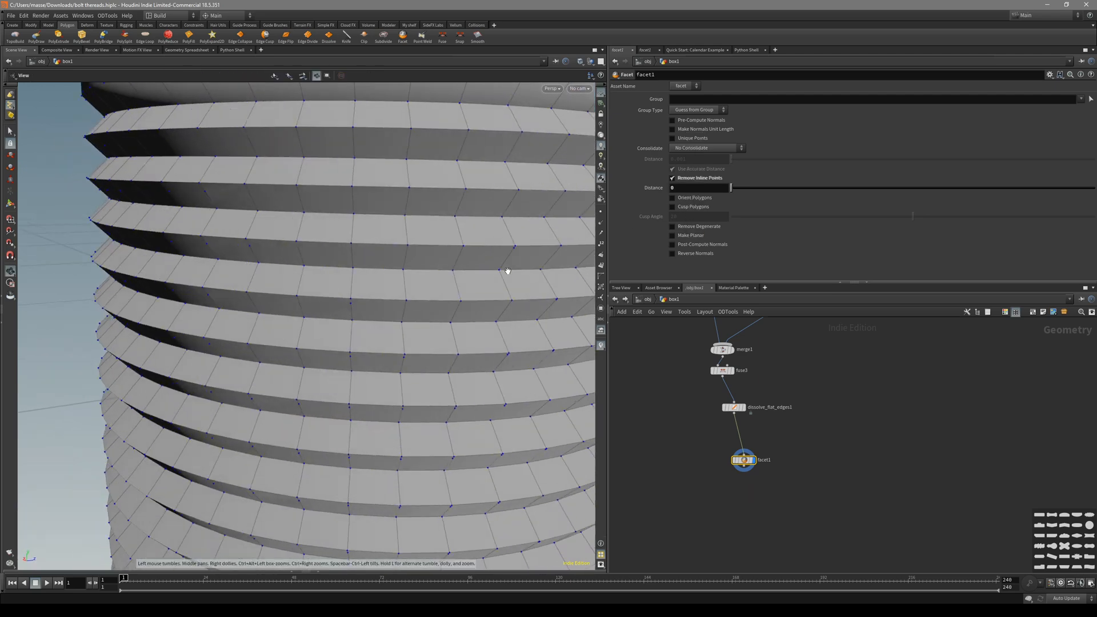
{"action": "right_click_drag", "start_coordinate": [502, 269], "coordinate": [448, 269], "text": "alt"}
{"action": "middle_click_drag", "start_coordinate": [448, 269], "coordinate": [519, 240], "text": "alt"}
{"action": "key", "text": "shift+w"}
{"action": "key", "text": "shift+w"}
{"action": "left_click_drag", "start_coordinate": [519, 240], "coordinate": [552, 195], "text": "alt"}
{"action": "right_click_drag", "start_coordinate": [552, 194], "coordinate": [491, 226], "text": "alt"}
{"action": "key", "text": "shift+w"}
{"action": "left_click_drag", "start_coordinate": [491, 225], "coordinate": [517, 252], "text": "alt"}
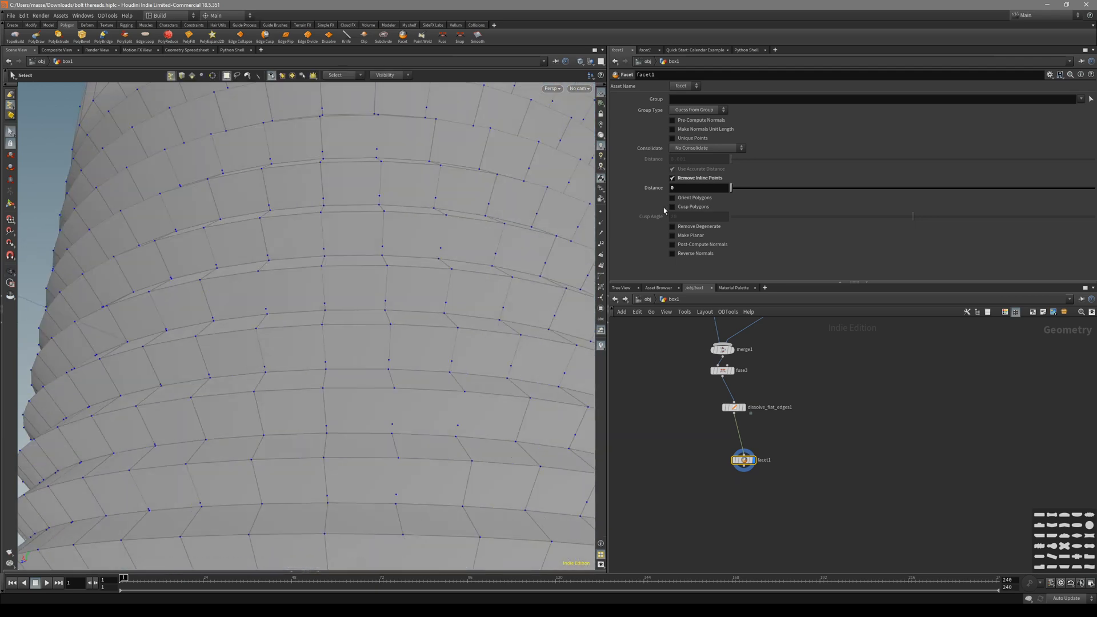
{"action": "middle_click_drag", "start_coordinate": [697, 242], "coordinate": [698, 242]}
{"action": "right_click_drag", "start_coordinate": [429, 223], "coordinate": [344, 229], "text": "alt"}
{"action": "left_click_drag", "start_coordinate": [344, 229], "coordinate": [240, 274], "text": "alt"}
{"action": "key", "text": "shift+w"}
Select a thread edge loop and inspect the cylinder's underside and open top.
{"action": "key", "text": "3"}
{"action": "left_click", "coordinate": [357, 218]}
{"action": "double_click", "coordinate": [356, 218]}
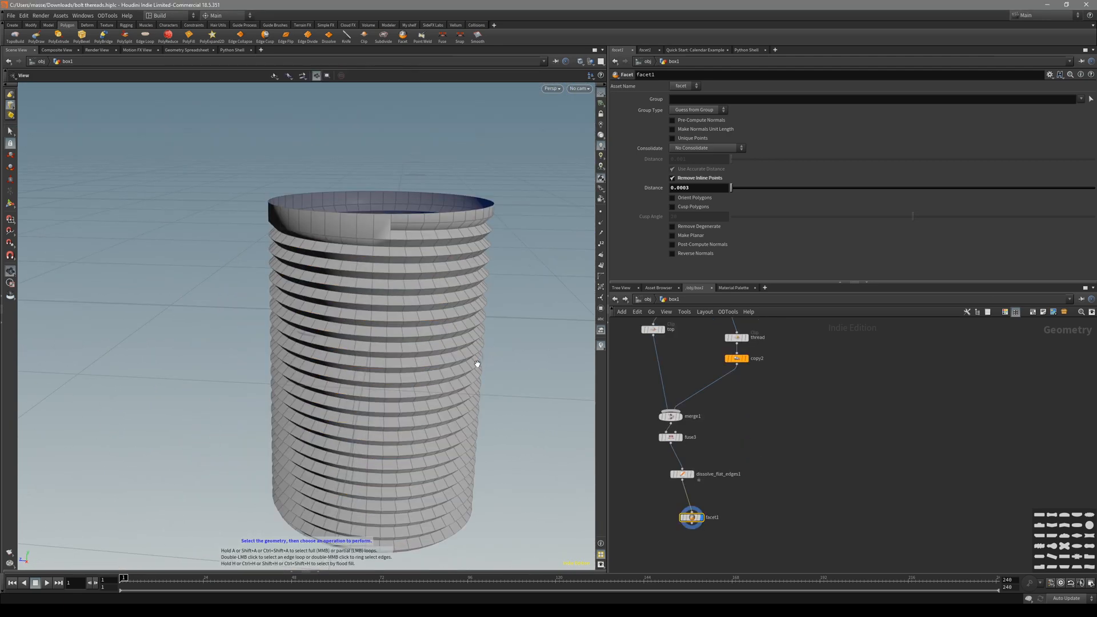
{"action": "left_click_drag", "start_coordinate": [478, 365], "coordinate": [455, 328], "text": "alt"}
{"action": "key", "text": "shift+w"}
{"action": "right_click_drag", "start_coordinate": [455, 328], "coordinate": [341, 316], "text": "alt"}
{"action": "key", "text": "shift+w"}
{"action": "mouse_move", "coordinate": [341, 316]}
{"action": "left_mouse_down", "text": "alt"}
{"action": "mouse_move", "coordinate": [368, 239]}
{"action": "mouse_move", "coordinate": [357, 348]}
{"action": "mouse_move", "coordinate": [370, 362]}
{"action": "mouse_move", "coordinate": [396, 362]}
{"action": "mouse_move", "coordinate": [388, 288]}
{"action": "mouse_move", "coordinate": [416, 318]}
{"action": "mouse_move", "coordinate": [392, 351]}
{"action": "mouse_move", "coordinate": [347, 250]}
{"action": "left_mouse_up", "text": "alt"}
{"action": "key", "text": "shift+w"}
{"action": "key", "text": "shift+w"}
{"action": "key", "text": "shift+w"}
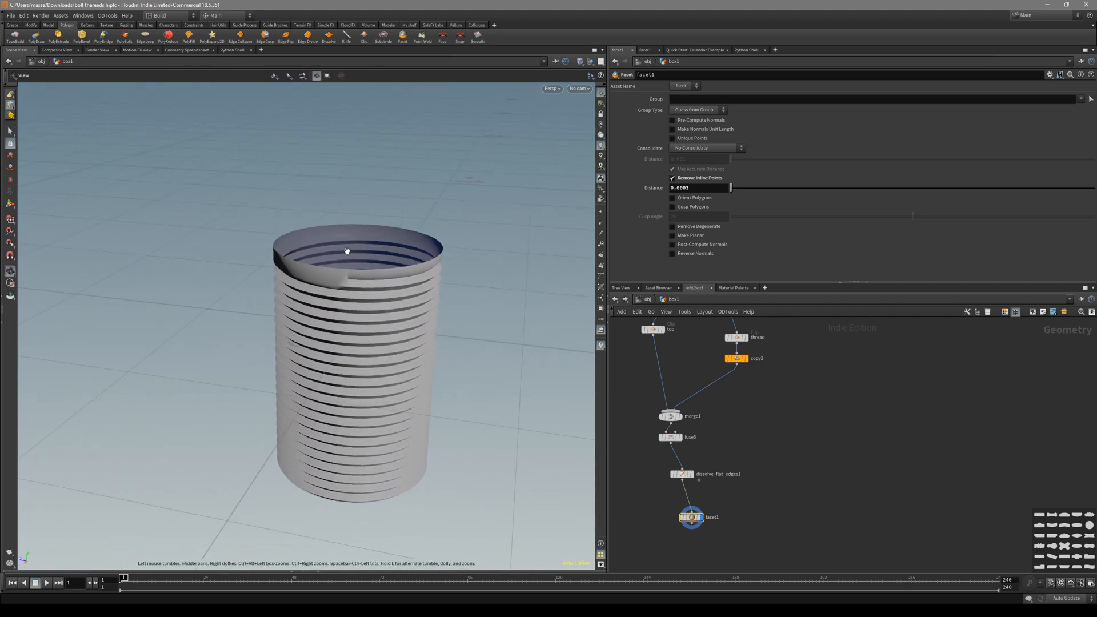
{"action": "right_click_drag", "start_coordinate": [347, 251], "coordinate": [384, 301], "text": "alt"}
{"action": "left_click_drag", "start_coordinate": [384, 301], "coordinate": [381, 274], "text": "alt"}
{"action": "key", "text": "shift+w"}
{"action": "right_click_drag", "start_coordinate": [429, 233], "coordinate": [385, 240], "text": "alt"}
{"action": "key", "text": "shift+w"}
{"action": "key", "text": "shift+w"}
{"action": "left_click_drag", "start_coordinate": [395, 245], "coordinate": [392, 297], "text": "alt"}
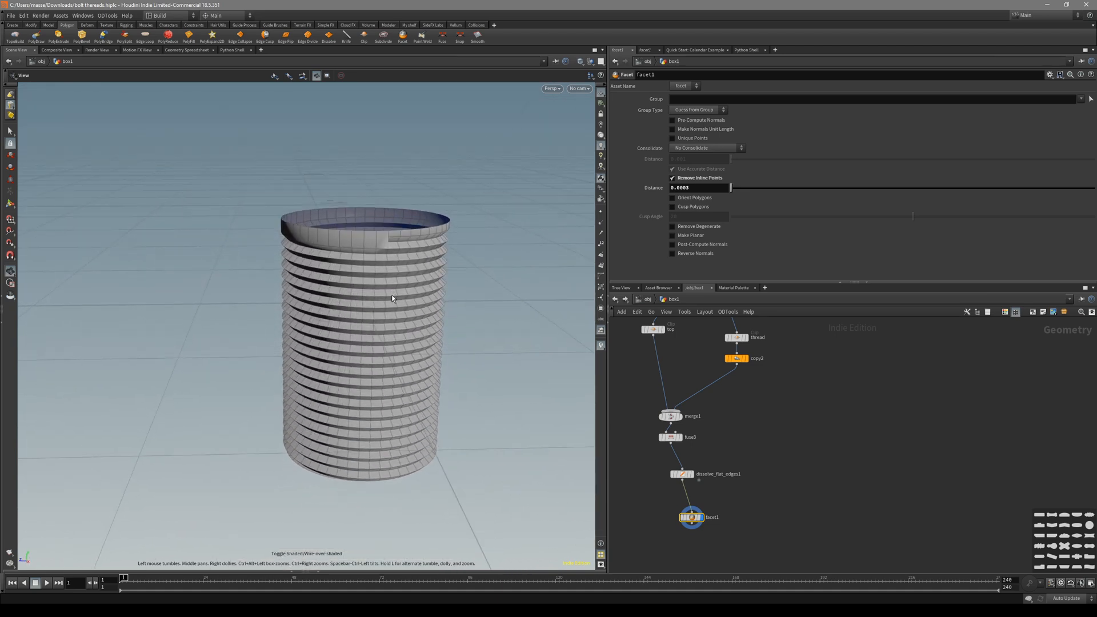
{"action": "key", "text": "Tab"}
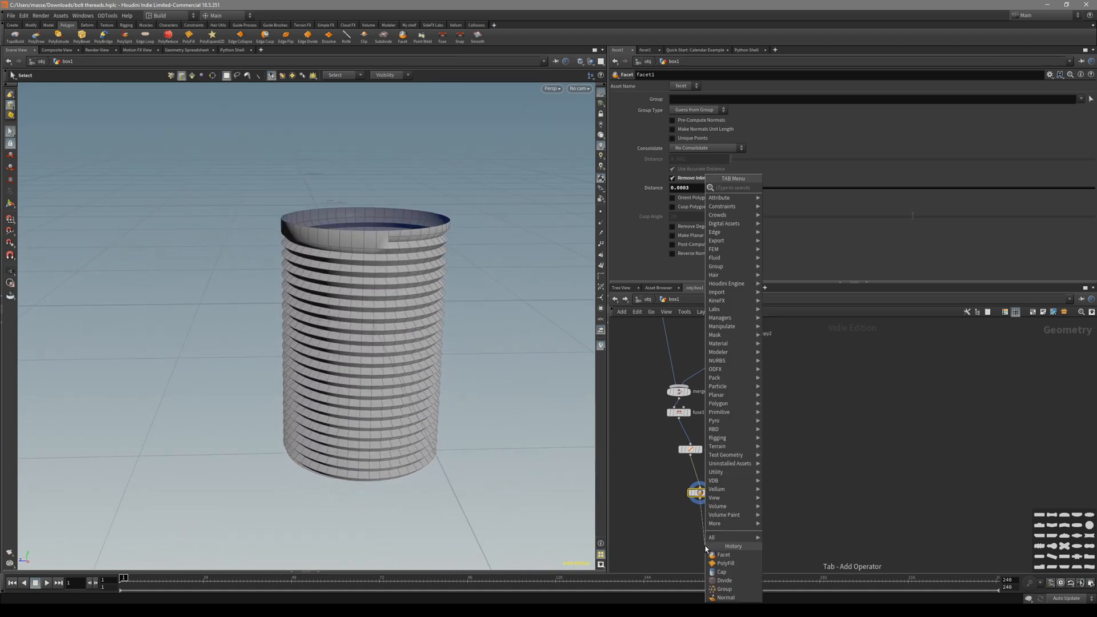
Add a PolyFill node, polyfill1, below facet1 to cap the bolt's open top.
{"action": "type", "text": "polyf"}
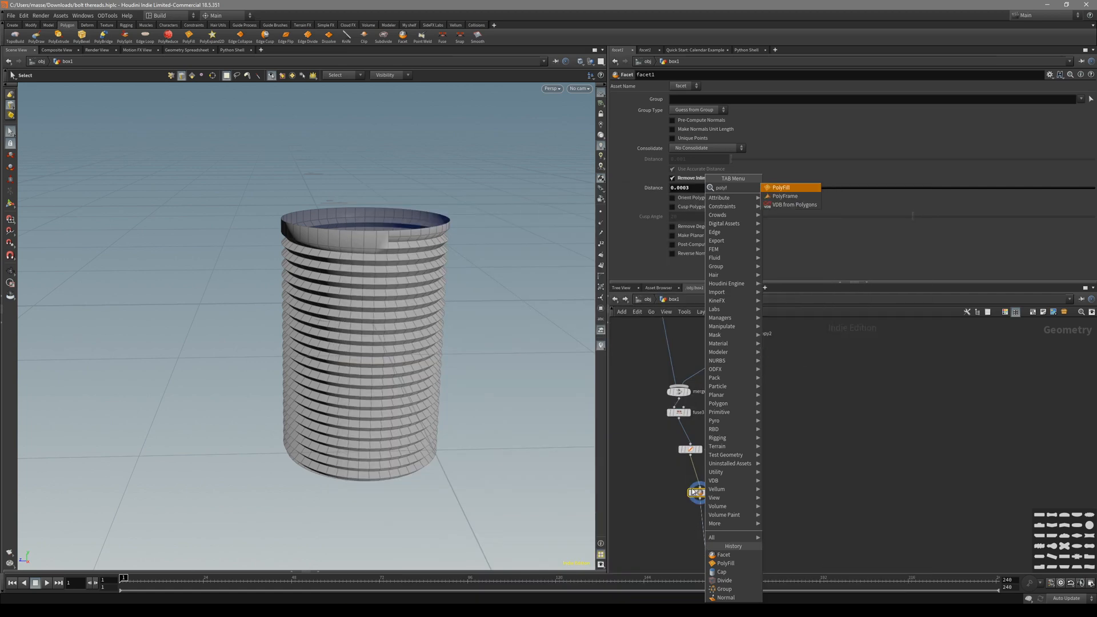
{"action": "left_click", "coordinate": [780, 188]}
{"action": "left_click", "coordinate": [687, 560]}
{"action": "mouse_move", "coordinate": [394, 289]}
{"action": "left_mouse_down"}
{"action": "mouse_move", "coordinate": [416, 358]}
{"action": "mouse_move", "coordinate": [396, 326]}
{"action": "mouse_move", "coordinate": [394, 445]}
{"action": "mouse_move", "coordinate": [418, 301]}
{"action": "mouse_move", "coordinate": [390, 314]}
{"action": "mouse_move", "coordinate": [391, 371]}
{"action": "mouse_move", "coordinate": [438, 283]}
{"action": "mouse_move", "coordinate": [438, 245]}
{"action": "left_mouse_up"}
{"action": "key", "text": "shift+w"}
{"action": "key", "text": "shift+w"}
{"action": "left_click", "coordinate": [709, 492]}
{"action": "key", "text": "shift+w"}
{"action": "left_click", "coordinate": [712, 545]}
{"action": "key", "text": "shift+w"}
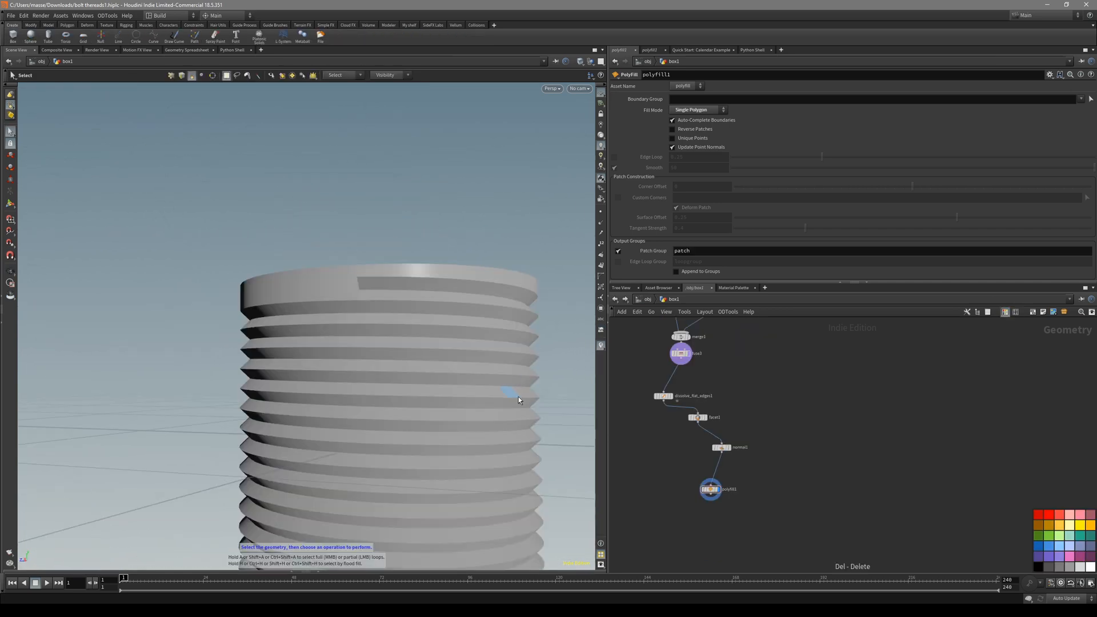
{"action": "left_click_drag", "start_coordinate": [519, 396], "coordinate": [534, 419]}
Select all the filled geometry and add a normal2 stage with Cusp Angle 29.2.
{"action": "key", "text": "s"}
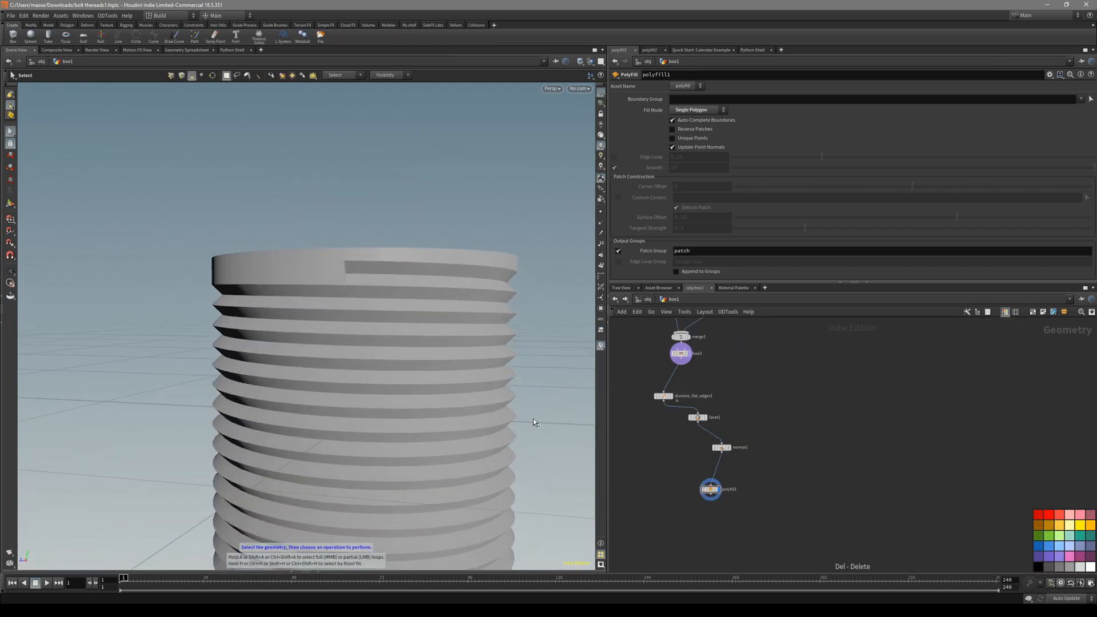
{"action": "key", "text": "n"}
{"action": "key", "text": "q"}
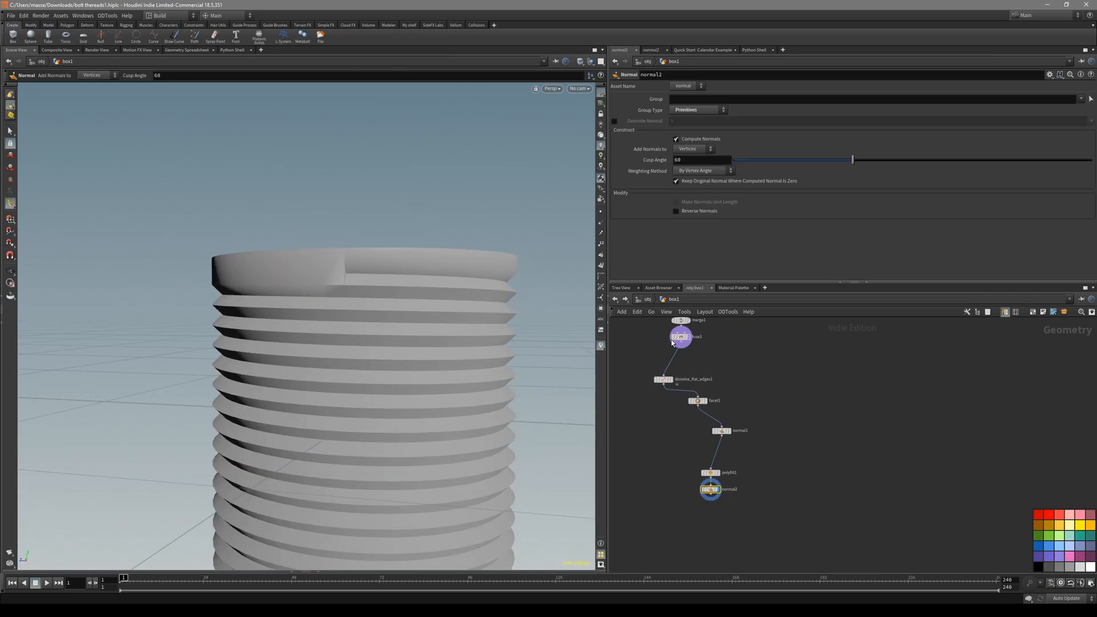
{"action": "key", "text": "Escape"}
{"action": "key", "text": "shift+w"}
{"action": "left_click_drag", "start_coordinate": [394, 320], "coordinate": [396, 345]}
{"action": "key", "text": "shift+w"}
{"action": "right_click_drag", "start_coordinate": [396, 344], "coordinate": [377, 367]}
{"action": "left_click_drag", "start_coordinate": [377, 368], "coordinate": [409, 250]}
{"action": "key", "text": "shift+w"}
Inspect the smooth-shaded cylinder in perspective and orthographic side views.
{"action": "middle_click_drag", "start_coordinate": [368, 514], "coordinate": [406, 257]}
{"action": "left_click_drag", "start_coordinate": [405, 257], "coordinate": [416, 298]}
{"action": "right_click_drag", "start_coordinate": [416, 299], "coordinate": [394, 343]}
{"action": "left_click_drag", "start_coordinate": [394, 342], "coordinate": [339, 336]}
{"action": "key", "text": "shift+w"}
{"action": "key", "text": "space+3"}
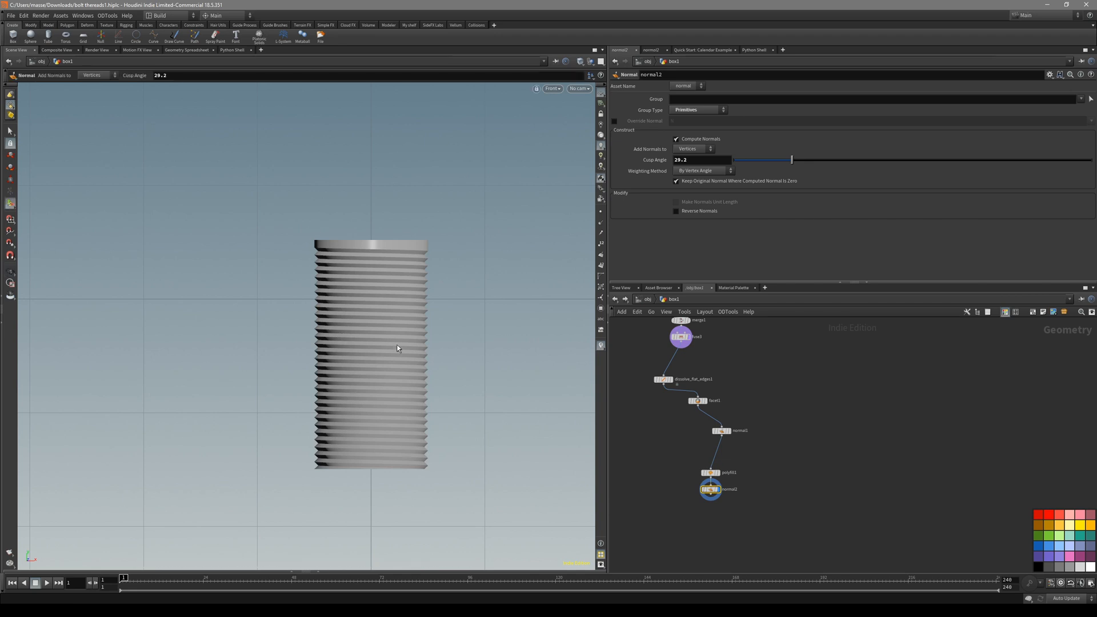
{"action": "key", "text": "space+1"}
{"action": "key", "text": "shift+w"}
{"action": "key", "text": "Return"}
Set copy2's Total Number of thread copies to 10.
{"action": "scroll", "coordinate": [706, 459], "scroll_direction": "down", "scroll_amount": 2}
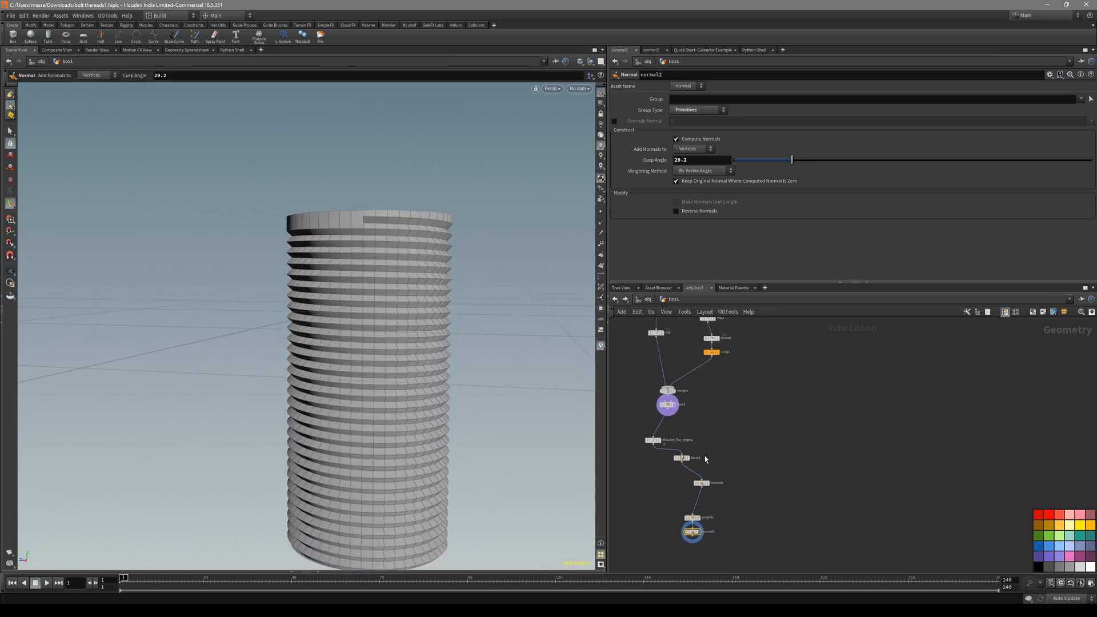
{"action": "left_click", "coordinate": [712, 352]}
{"action": "middle_click_drag", "start_coordinate": [735, 123], "coordinate": [636, 127]}
{"action": "left_click_drag", "start_coordinate": [443, 278], "coordinate": [371, 314], "text": "alt"}
Review the 10-copy bolt from several angles and bring fuse3 into view.
{"action": "key", "text": "s"}
{"action": "middle_click_drag", "start_coordinate": [416, 244], "coordinate": [406, 303], "text": "alt"}
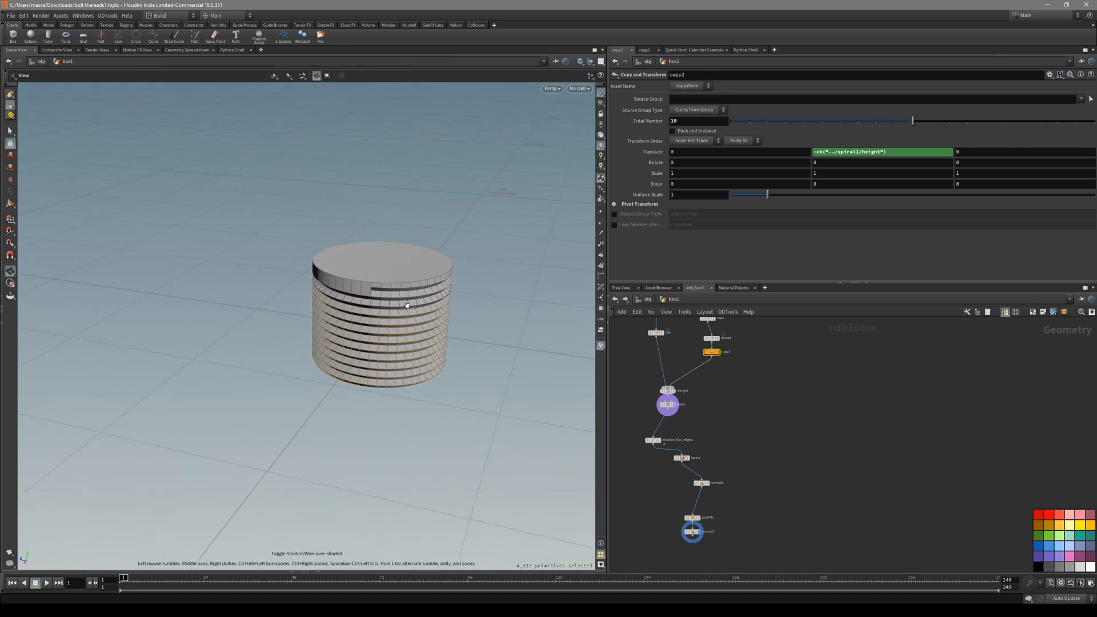
{"action": "right_click_drag", "start_coordinate": [406, 303], "coordinate": [462, 263], "text": "alt"}
{"action": "left_click_drag", "start_coordinate": [447, 286], "coordinate": [415, 303], "text": "alt"}
{"action": "key", "text": "space+3"}
{"action": "key", "text": "space+1"}
{"action": "left_click_drag", "start_coordinate": [428, 339], "coordinate": [465, 351], "text": "alt"}
{"action": "left_click_drag", "start_coordinate": [421, 307], "coordinate": [388, 292], "text": "alt"}
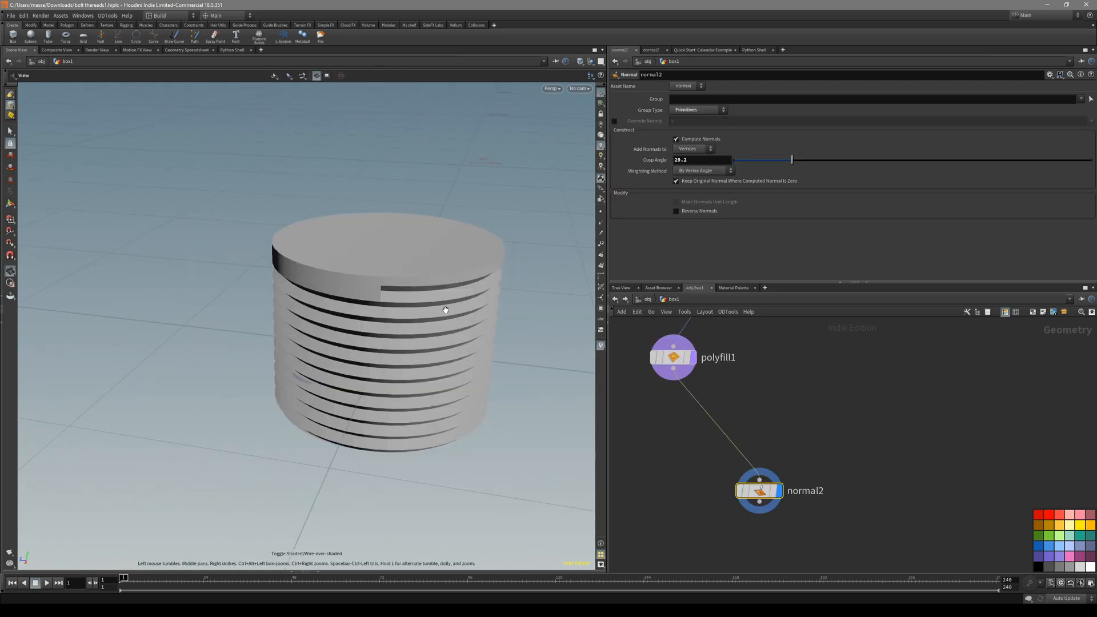
{"action": "left_click_drag", "start_coordinate": [444, 309], "coordinate": [406, 286], "text": "alt"}
{"action": "key", "text": "space+3"}
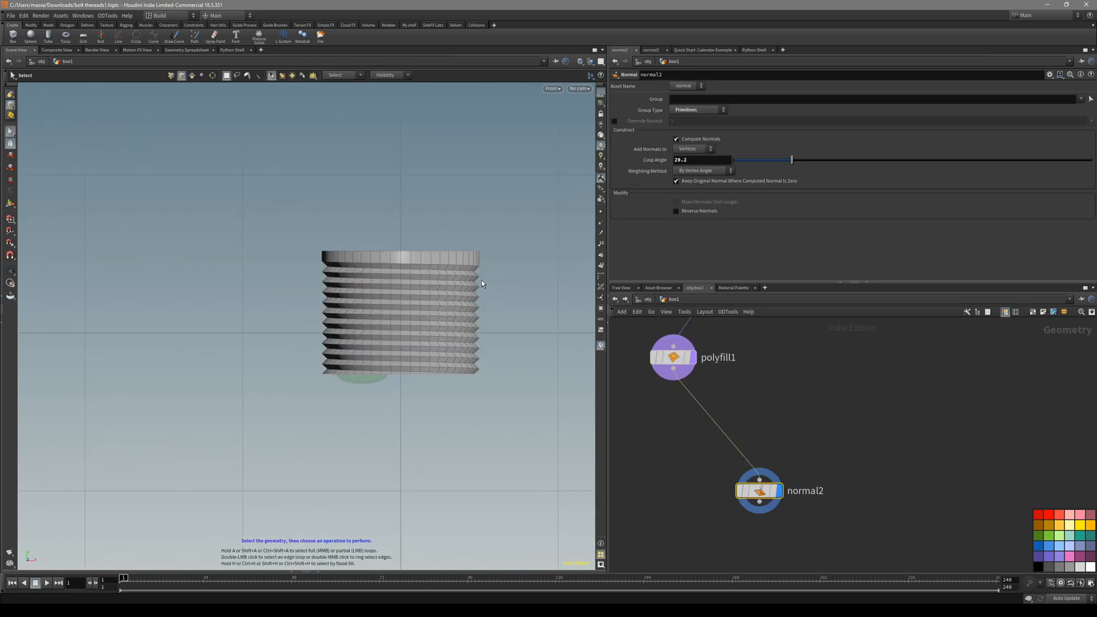
{"action": "left_click_drag", "start_coordinate": [441, 299], "coordinate": [379, 354], "text": "alt"}
{"action": "scroll", "coordinate": [691, 399], "scroll_direction": "down", "scroll_amount": 3}
{"action": "middle_click_drag", "start_coordinate": [691, 399], "coordinate": [674, 463]}
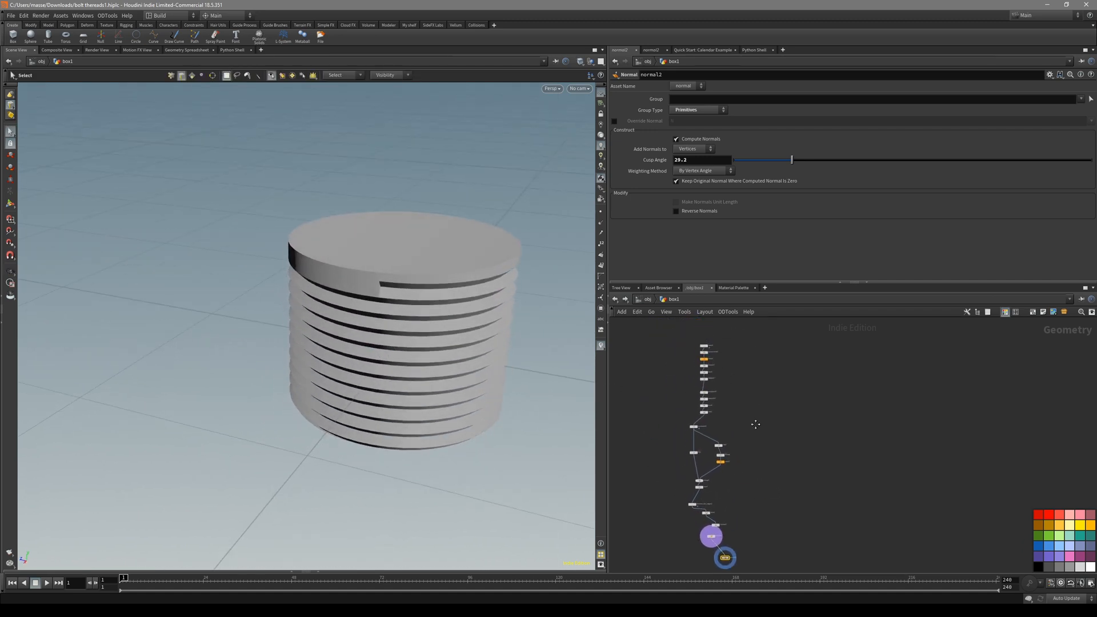
{"action": "scroll", "coordinate": [429, 299], "scroll_direction": "up", "scroll_amount": 5}
Display the dissolve_flat_edges1 result and orbit around the thread top.
{"action": "scroll", "coordinate": [702, 464], "scroll_direction": "up", "scroll_amount": 3}
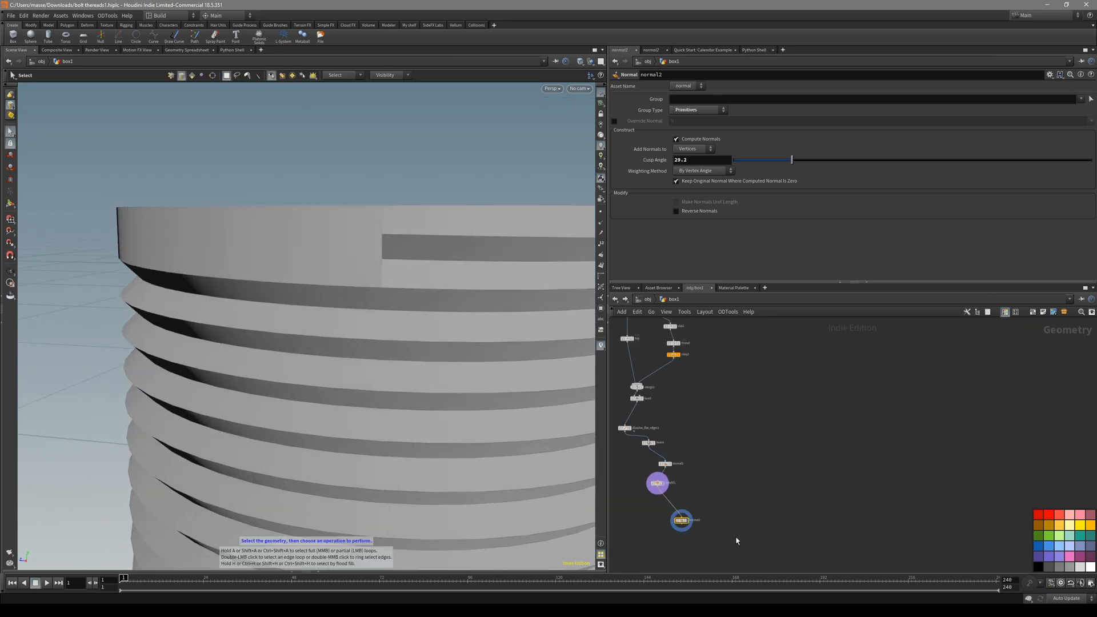
{"action": "scroll", "coordinate": [380, 203], "scroll_direction": "up", "scroll_amount": 5}
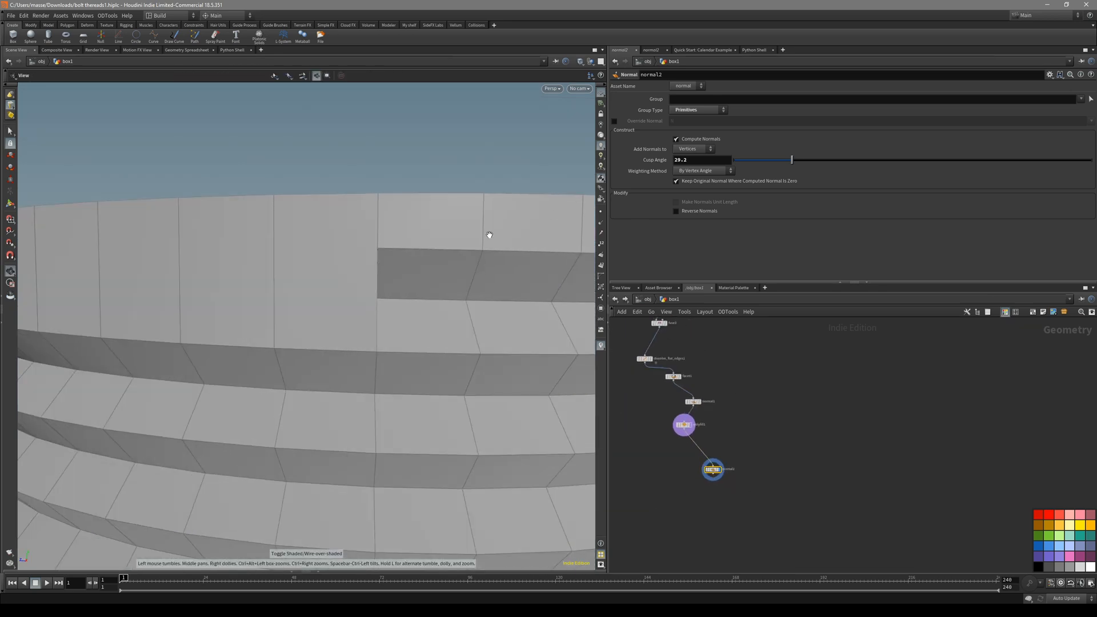
{"action": "scroll", "coordinate": [708, 401], "scroll_direction": "down", "scroll_amount": 1}
{"action": "scroll", "coordinate": [734, 429], "scroll_direction": "up", "scroll_amount": 3}
{"action": "middle_click_drag", "start_coordinate": [740, 458], "coordinate": [768, 413]}
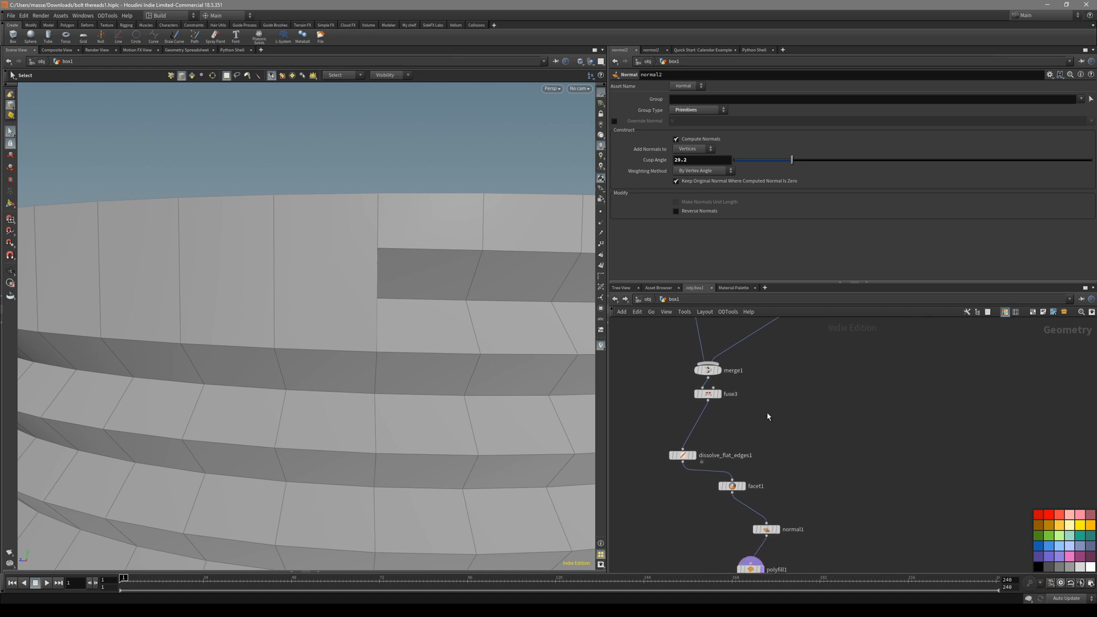
{"action": "left_click", "coordinate": [694, 456]}
{"action": "key", "text": "shift+w"}
{"action": "left_click_drag", "start_coordinate": [423, 377], "coordinate": [478, 330], "text": "alt"}
{"action": "key", "text": "shift+w"}
Box-select six horizontal thread-top edges on fuse3, then redisplay dissolve_flat_edges1.
{"action": "left_click", "coordinate": [706, 393]}
{"action": "key", "text": "s"}
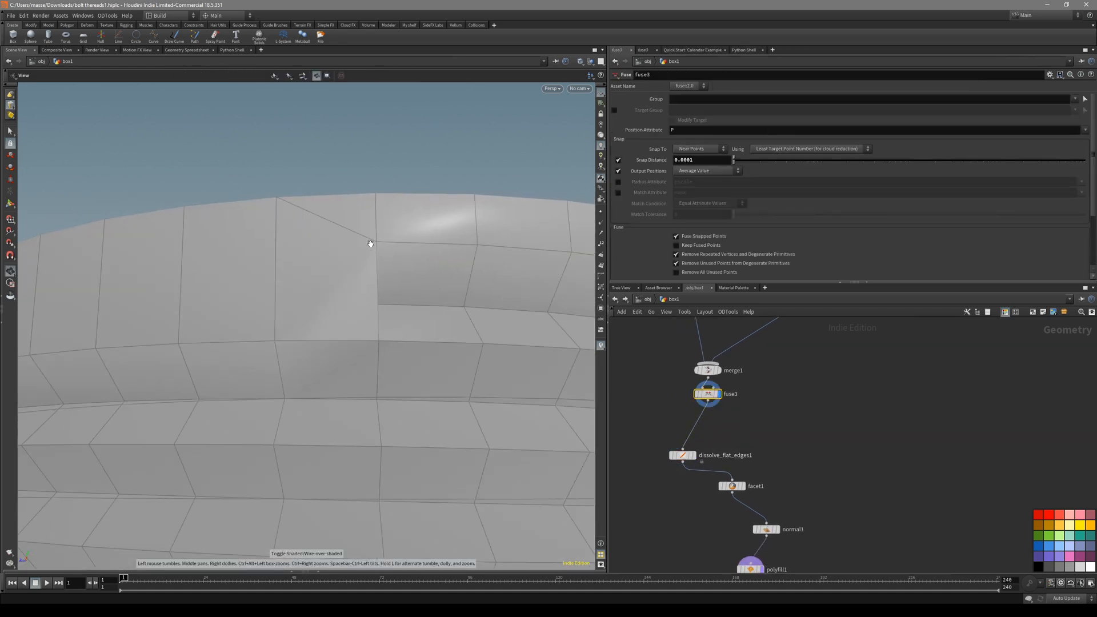
{"action": "key", "text": "shift+w"}
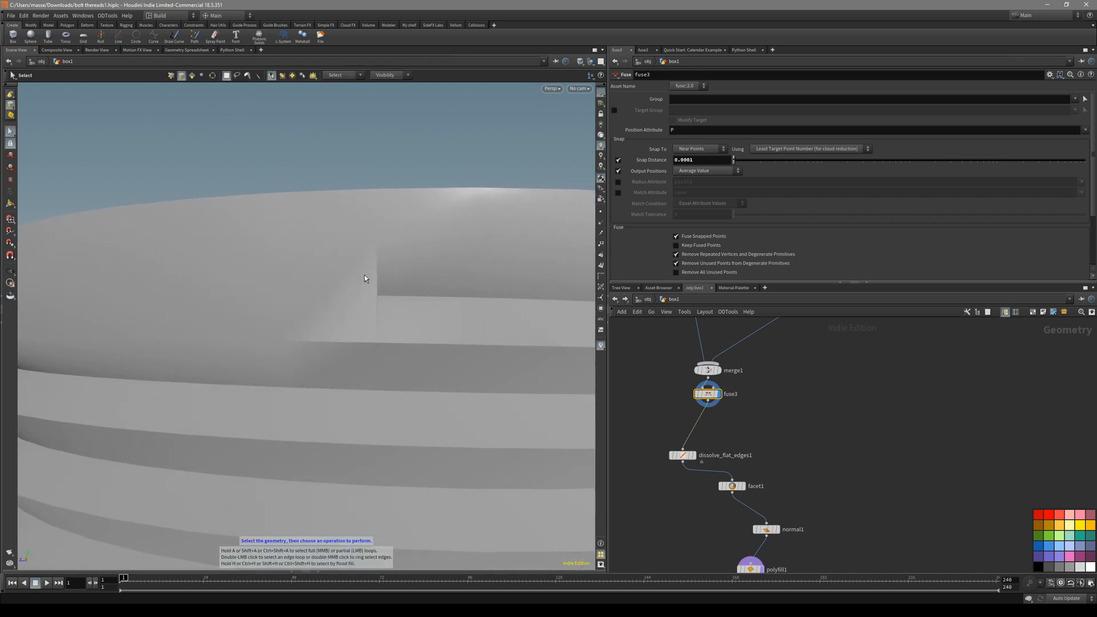
{"action": "key", "text": "shift+w"}
{"action": "left_click_drag", "start_coordinate": [400, 323], "coordinate": [461, 495]}
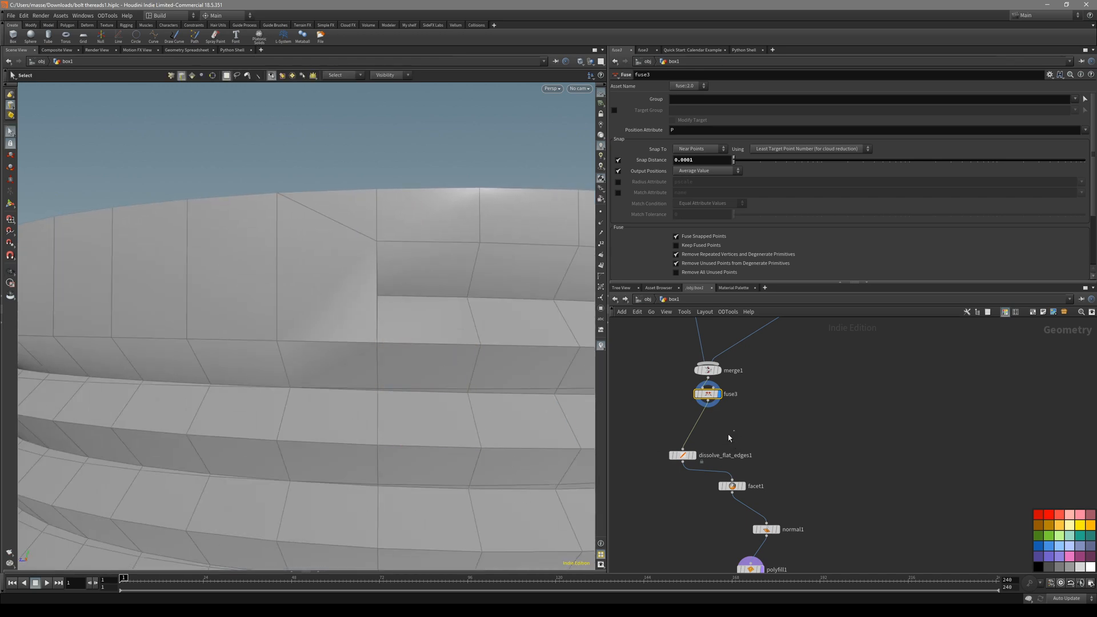
{"action": "left_click", "coordinate": [681, 456]}
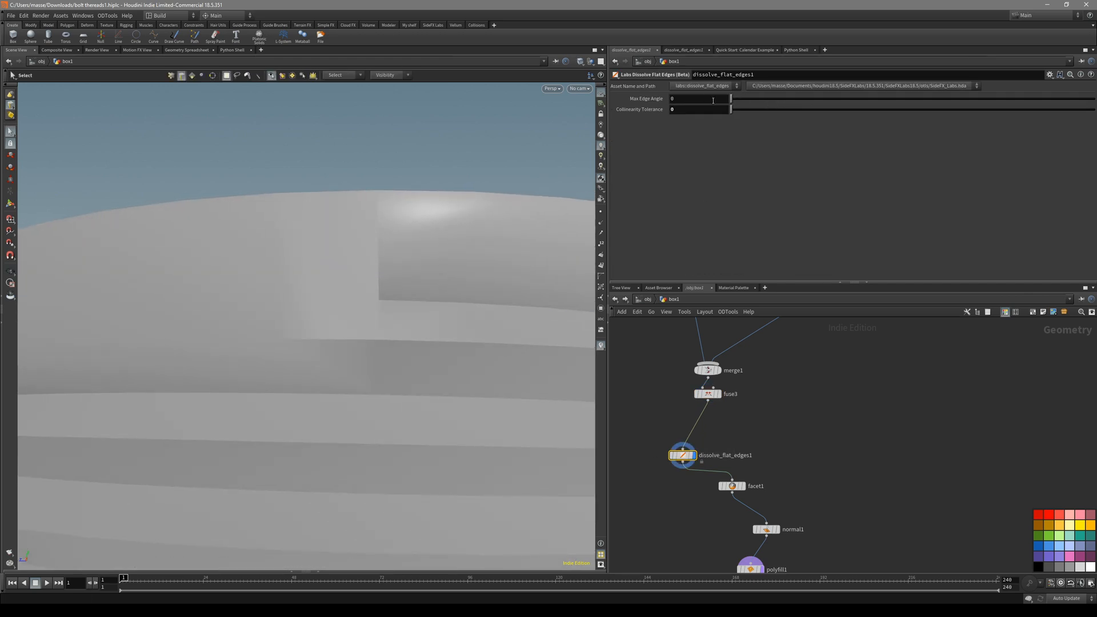
Go inside dissolve_flat_edges1 and inspect the dissolve1 and groupdelete1 nodes.
{"action": "key", "text": "shift+w"}
{"action": "scroll", "coordinate": [707, 427], "scroll_direction": "up", "scroll_amount": 4}
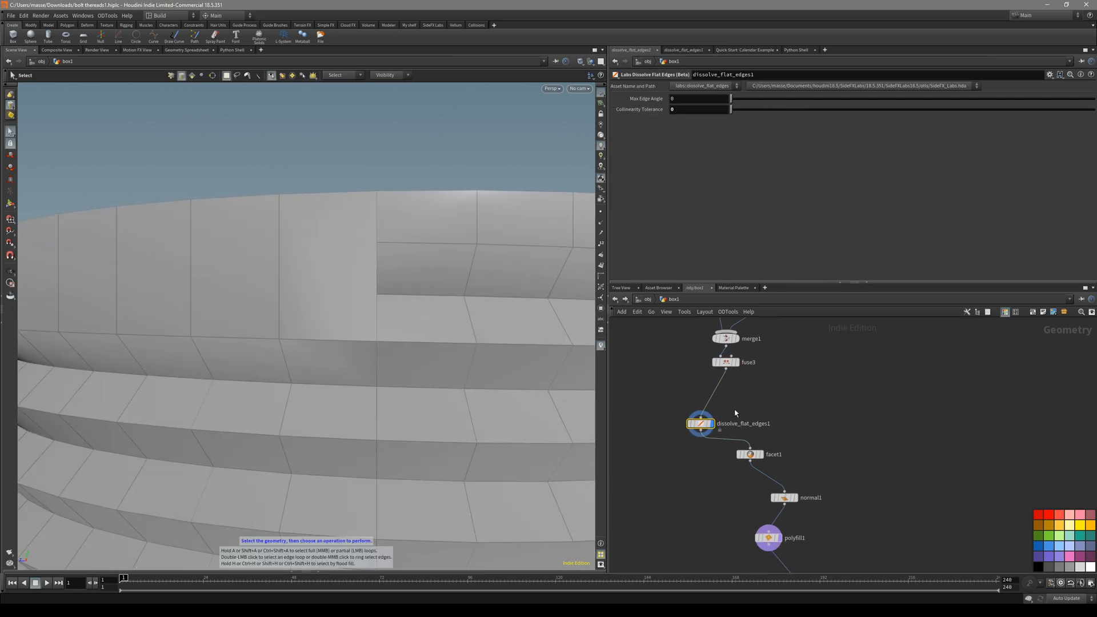
{"action": "double_click", "coordinate": [697, 427]}
{"action": "scroll", "coordinate": [735, 416], "scroll_direction": "up", "scroll_amount": 1}
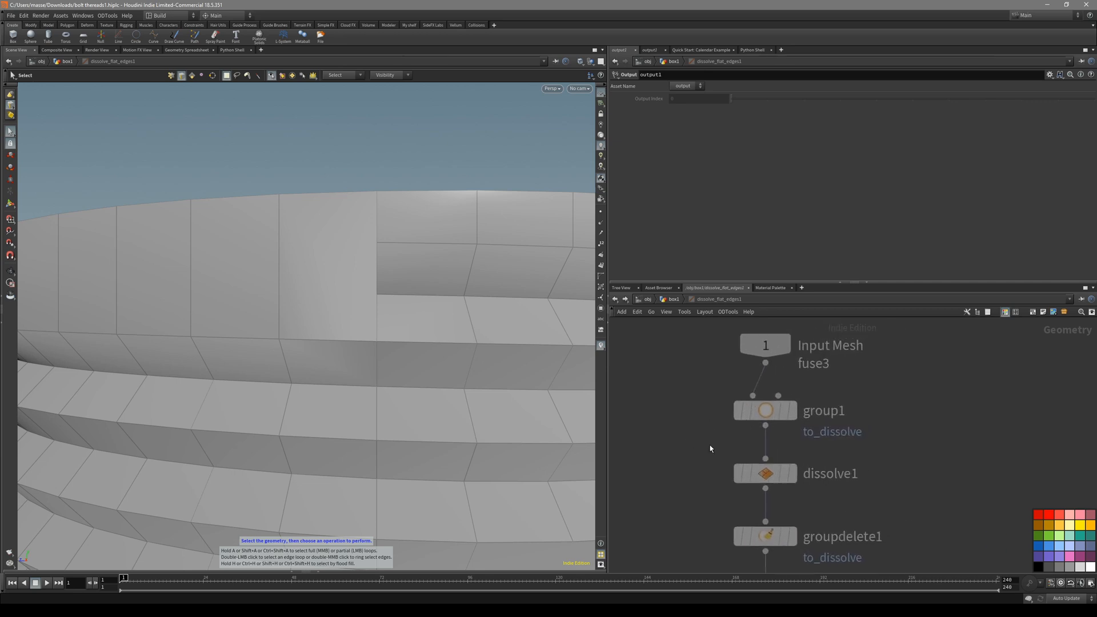
{"action": "left_click", "coordinate": [752, 476]}
{"action": "middle_click_drag", "start_coordinate": [750, 484], "coordinate": [744, 421]}
{"action": "left_click", "coordinate": [758, 472]}
{"action": "scroll", "coordinate": [691, 500], "scroll_direction": "down", "scroll_amount": 1}
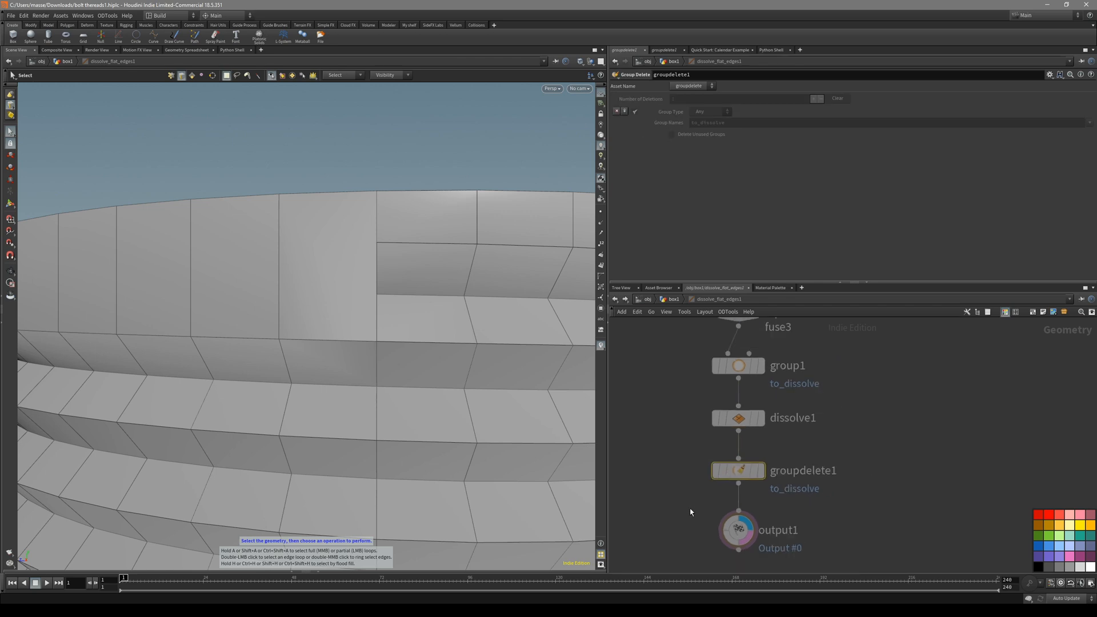
{"action": "middle_click_drag", "start_coordinate": [690, 510], "coordinate": [690, 507]}
{"action": "left_click_drag", "start_coordinate": [509, 377], "coordinate": [501, 345], "text": "alt"}
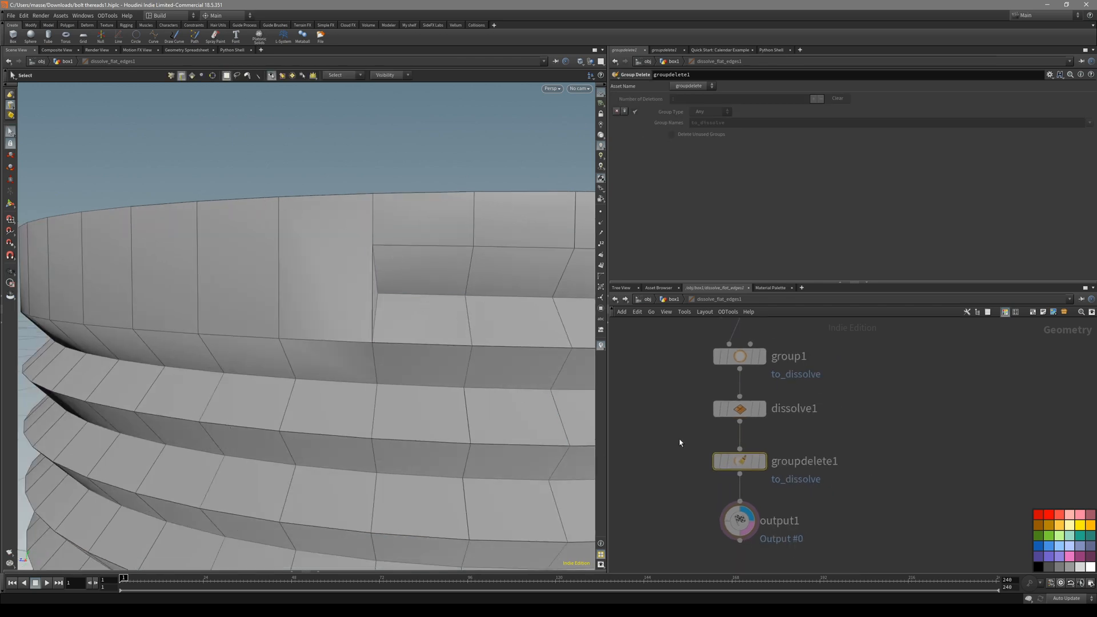
Re-enter the node and view group1's to_dissolve edge-group parameters.
{"action": "left_click", "coordinate": [672, 300]}
{"action": "double_click", "coordinate": [697, 432]}
{"action": "left_click_drag", "start_coordinate": [691, 344], "coordinate": [786, 479]}
{"action": "left_click", "coordinate": [815, 429]}
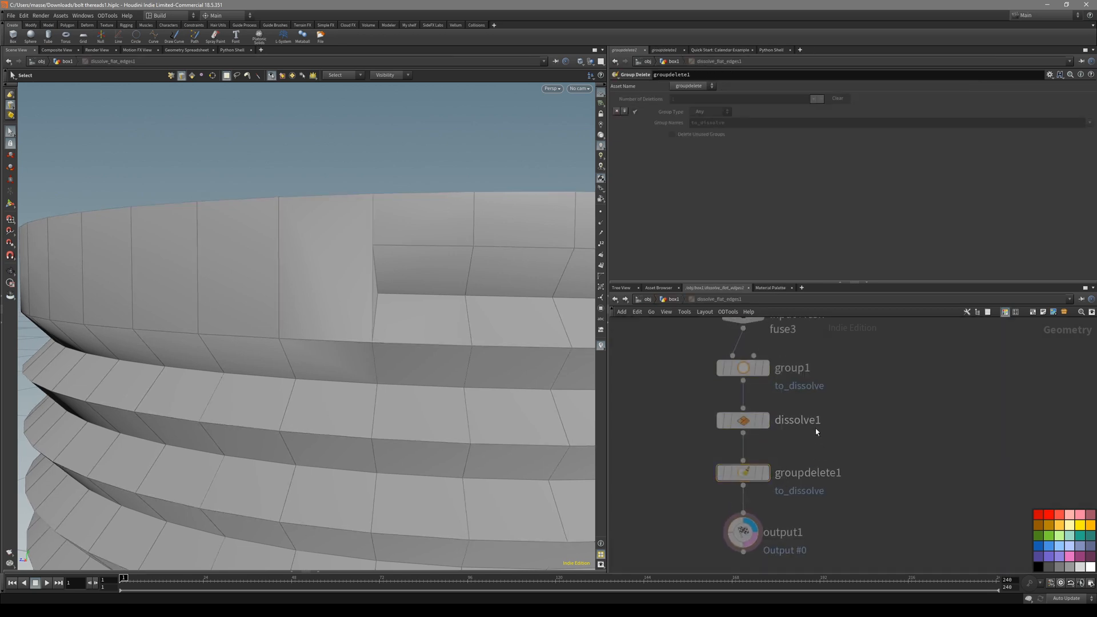
{"action": "middle_click_drag", "start_coordinate": [835, 362], "coordinate": [848, 413]}
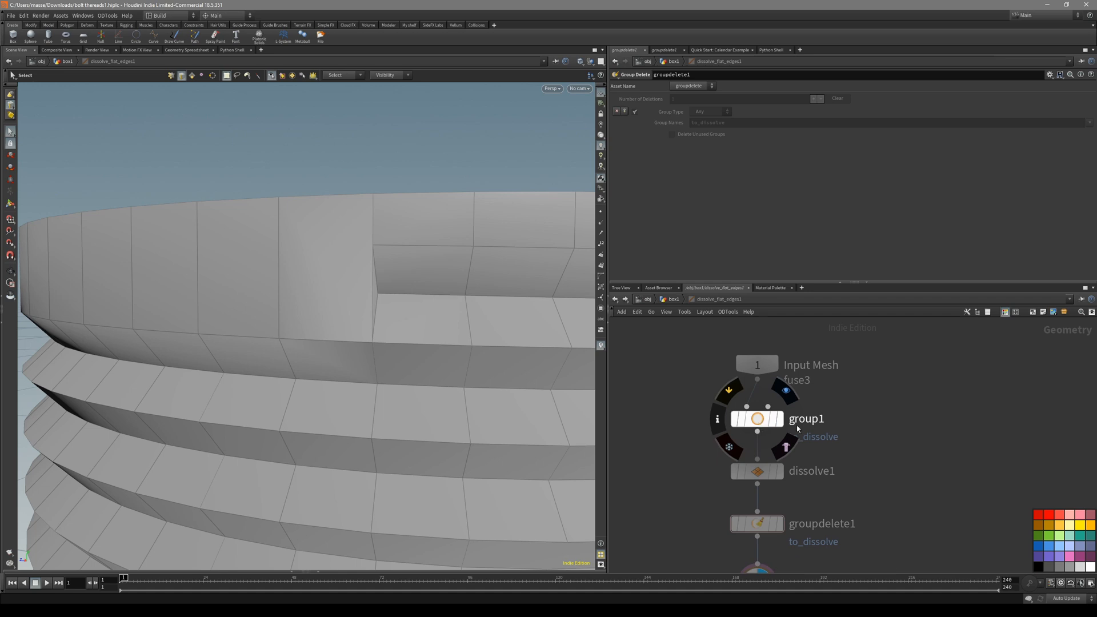
{"action": "left_click", "coordinate": [757, 419]}
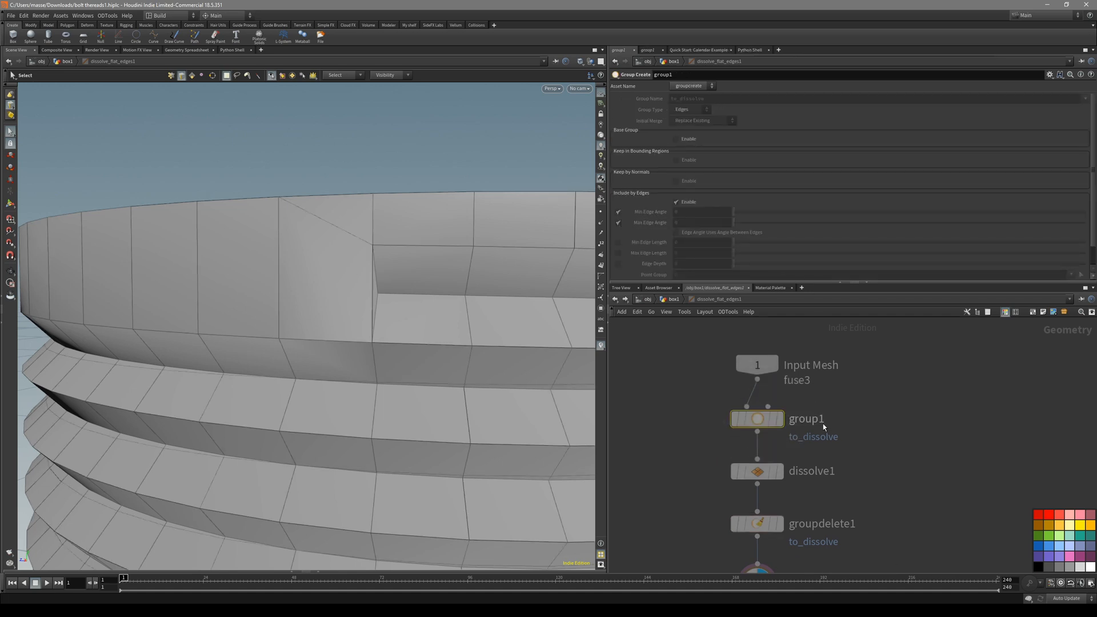
{"action": "scroll", "coordinate": [823, 423], "scroll_direction": "up", "scroll_amount": 2}
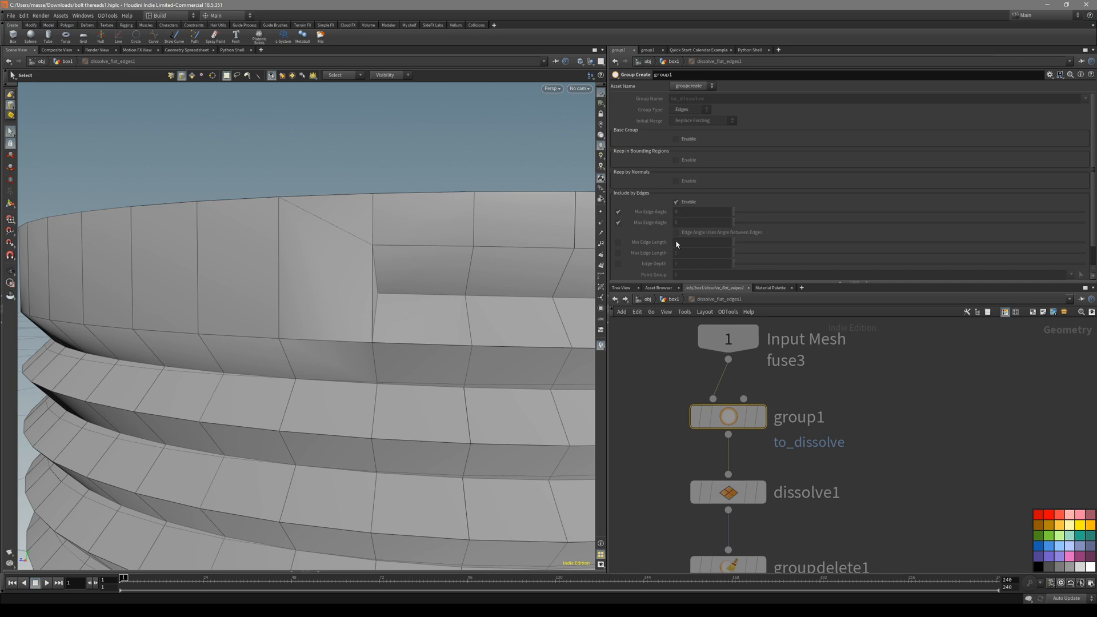
{"action": "middle_click_drag", "start_coordinate": [875, 438], "coordinate": [883, 400]}
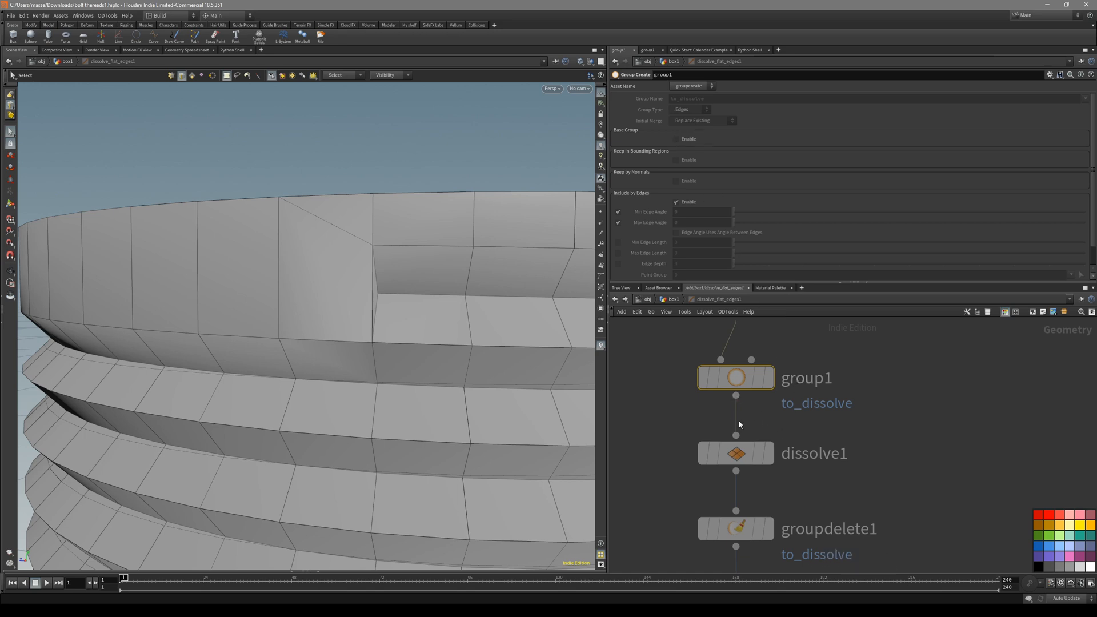
{"action": "scroll", "coordinate": [822, 516], "scroll_direction": "down", "scroll_amount": 3}
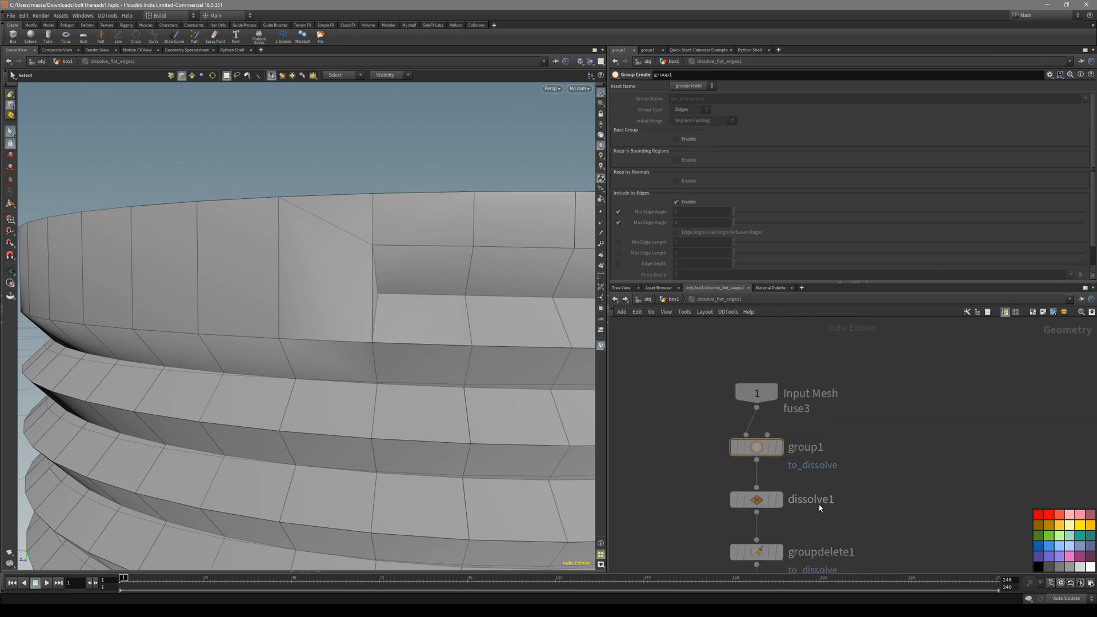
{"action": "left_click", "coordinate": [672, 299]}
{"action": "middle_click_drag", "start_coordinate": [751, 416], "coordinate": [759, 465]}
{"action": "left_click_drag", "start_coordinate": [705, 477], "coordinate": [757, 417]}
{"action": "left_click_drag", "start_coordinate": [416, 281], "coordinate": [428, 281], "text": "alt"}
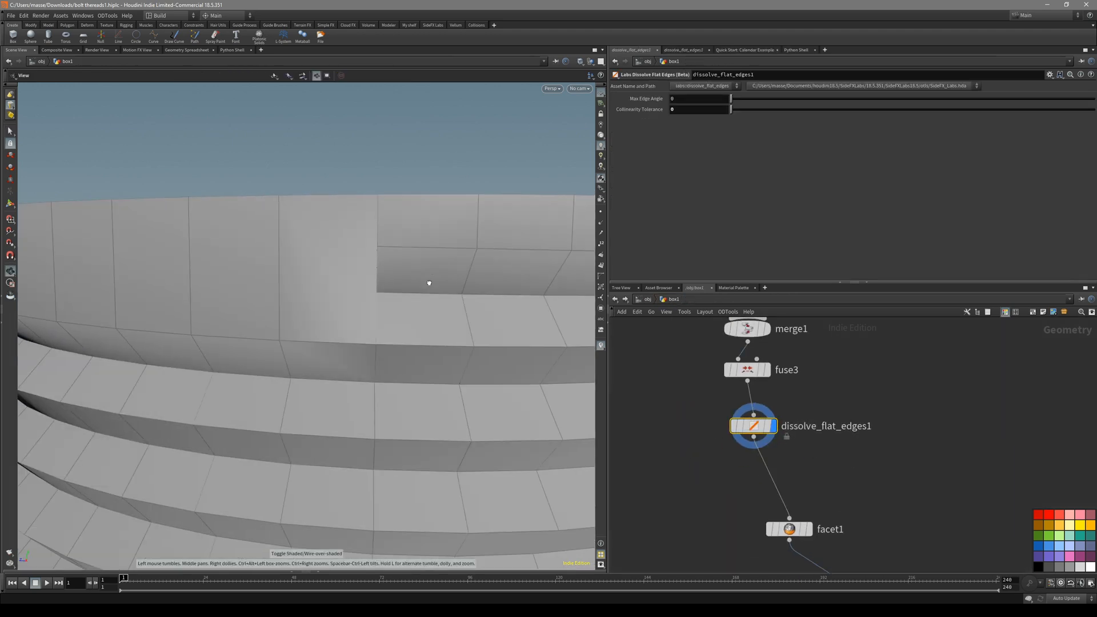
{"action": "left_click_drag", "start_coordinate": [379, 242], "coordinate": [420, 274], "text": "alt"}
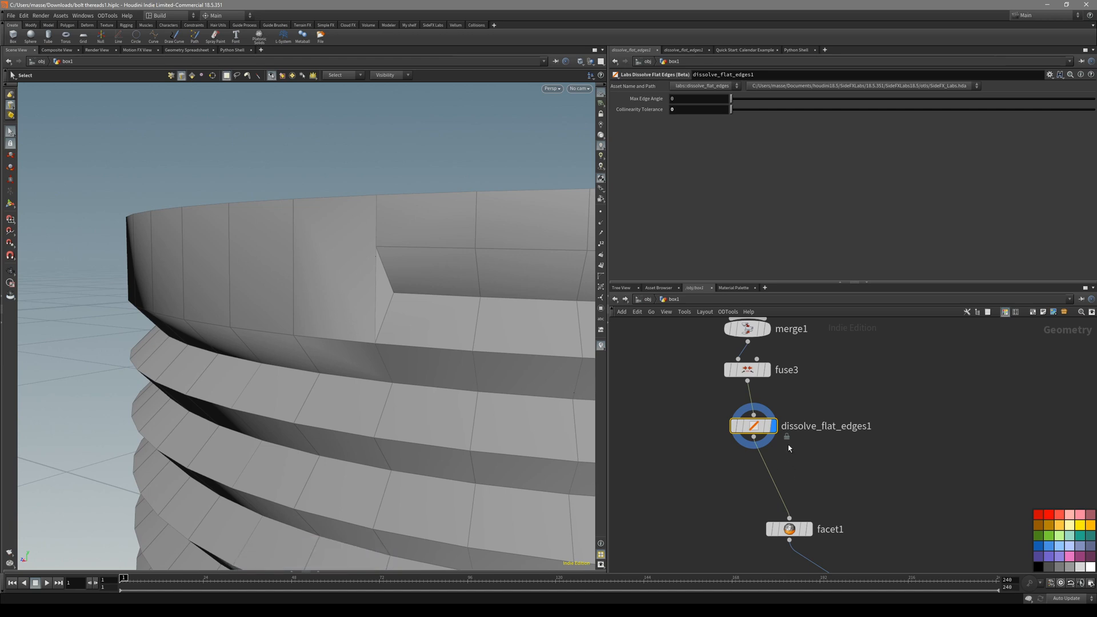
{"action": "left_click_drag", "start_coordinate": [421, 344], "coordinate": [426, 310], "text": "alt"}
{"action": "scroll", "coordinate": [845, 400], "scroll_direction": "down", "scroll_amount": 5}
{"action": "middle_click_drag", "start_coordinate": [849, 434], "coordinate": [766, 353]}
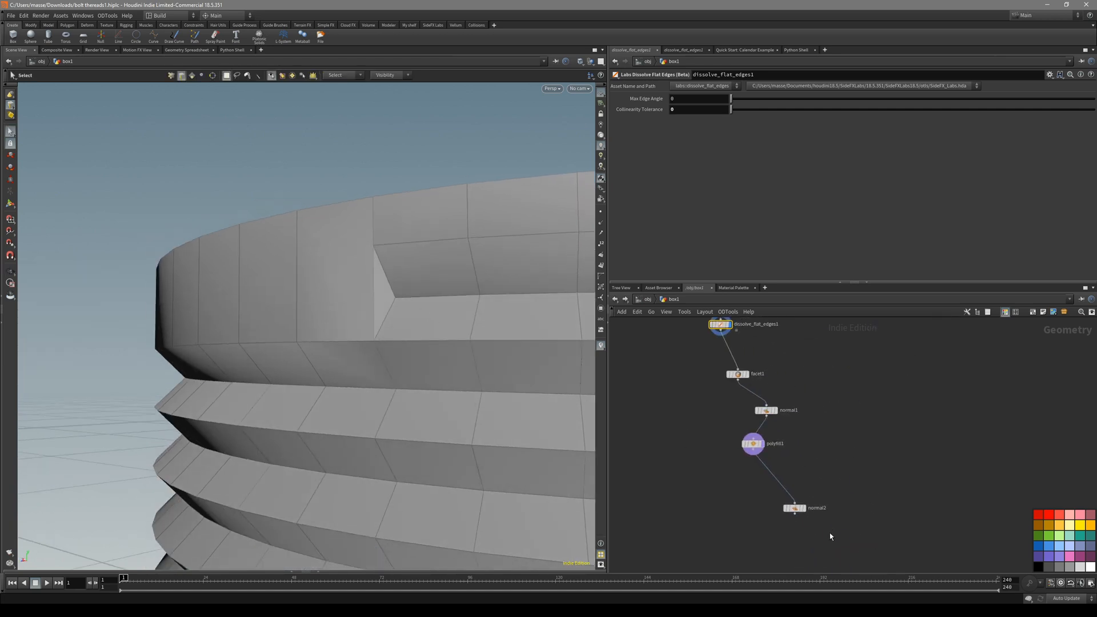
{"action": "left_click", "coordinate": [804, 507]}
{"action": "key", "text": "shift+w"}
{"action": "left_click_drag", "start_coordinate": [374, 282], "coordinate": [423, 303], "text": "alt"}
{"action": "key", "text": "shift+w"}
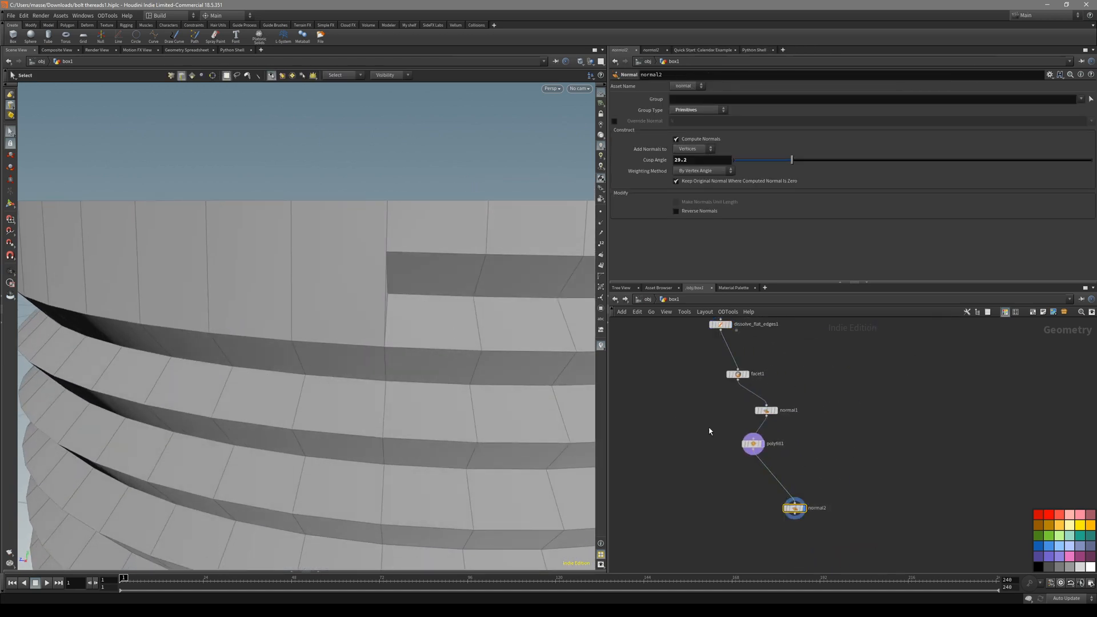
{"action": "scroll", "coordinate": [785, 478], "scroll_direction": "up", "scroll_amount": 3}
{"action": "left_click", "coordinate": [751, 427]}
{"action": "left_click_drag", "start_coordinate": [458, 330], "coordinate": [362, 249], "text": "alt"}
{"action": "right_click_drag", "start_coordinate": [349, 236], "coordinate": [423, 239], "text": "alt"}
{"action": "key", "text": "q"}
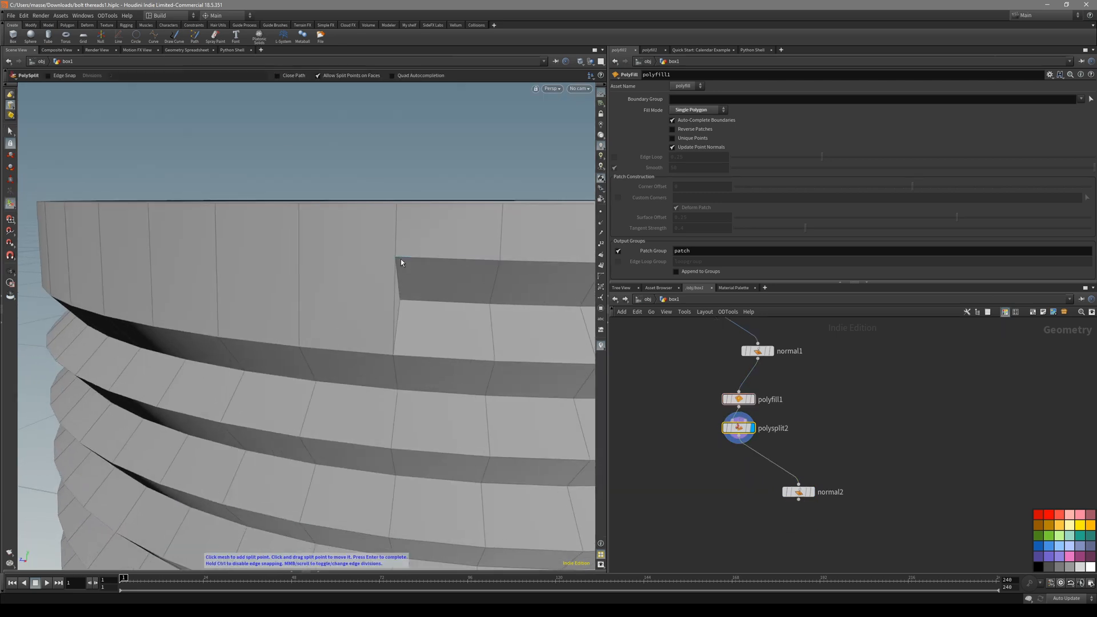
{"action": "left_click", "coordinate": [297, 204]}
{"action": "key", "text": "Return"}
{"action": "left_click_drag", "start_coordinate": [384, 300], "coordinate": [344, 282]}
{"action": "key", "text": "s"}
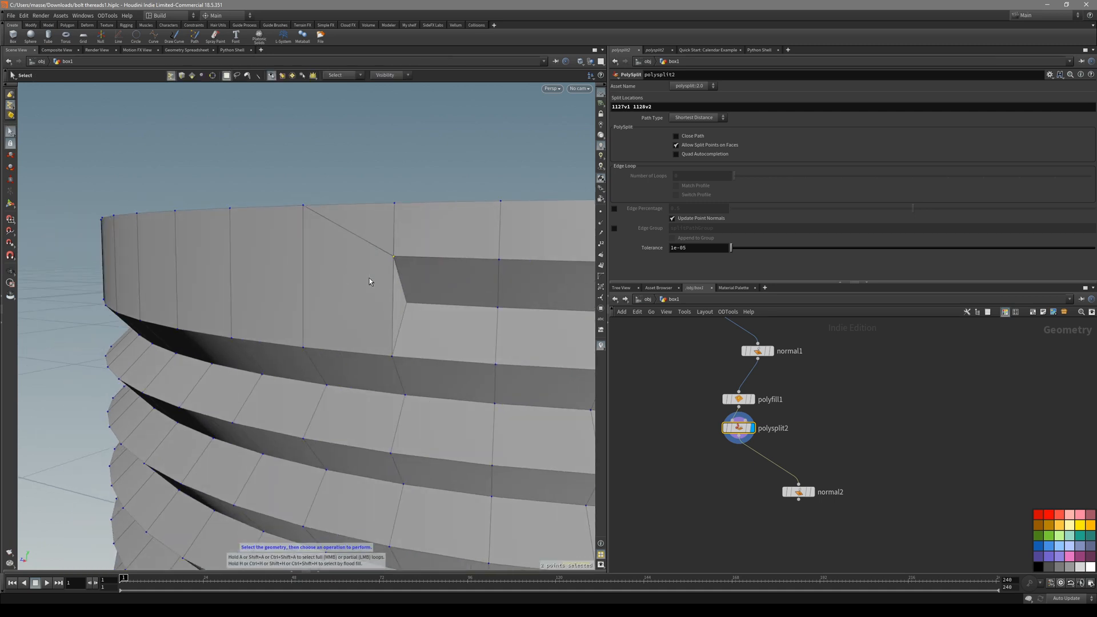
{"action": "left_click_drag", "start_coordinate": [413, 297], "coordinate": [407, 309], "text": "alt"}
{"action": "key", "text": "f"}
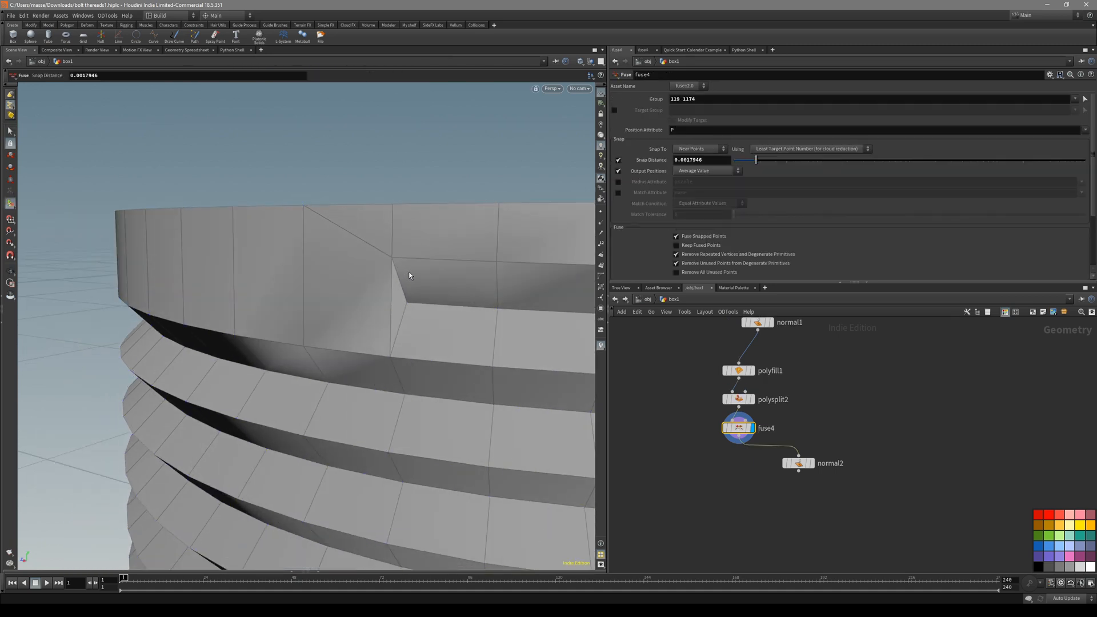
{"action": "left_click", "coordinate": [811, 463]}
{"action": "key", "text": "shift+w"}
{"action": "left_click_drag", "start_coordinate": [388, 309], "coordinate": [443, 280], "text": "alt"}
{"action": "key", "text": "shift+w"}
{"action": "key", "text": "shift+w"}
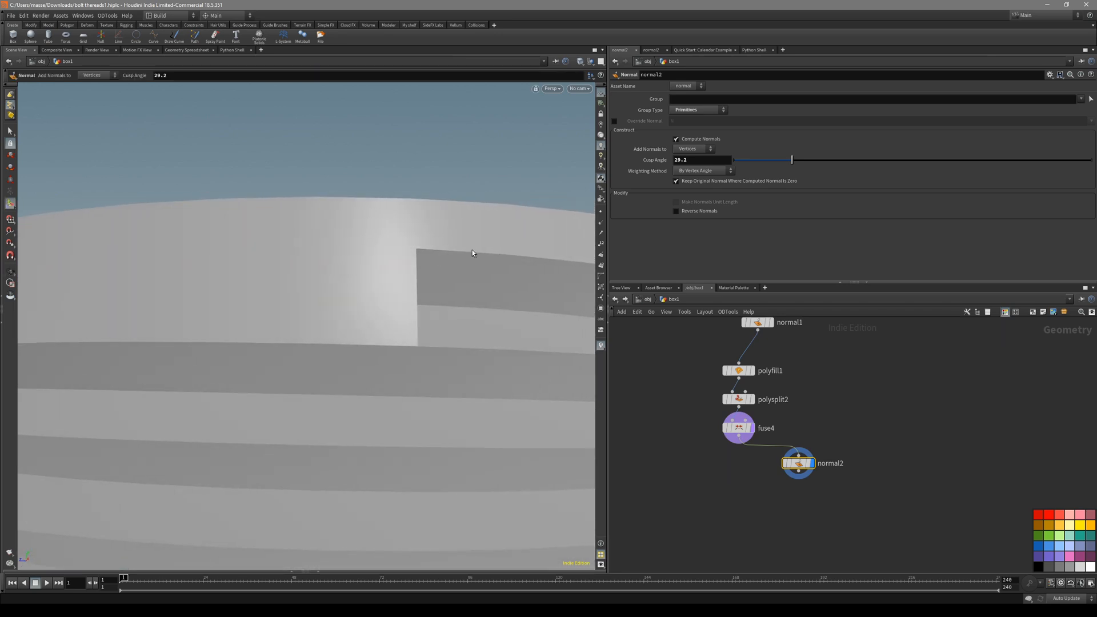
{"action": "key", "text": "shift+w"}
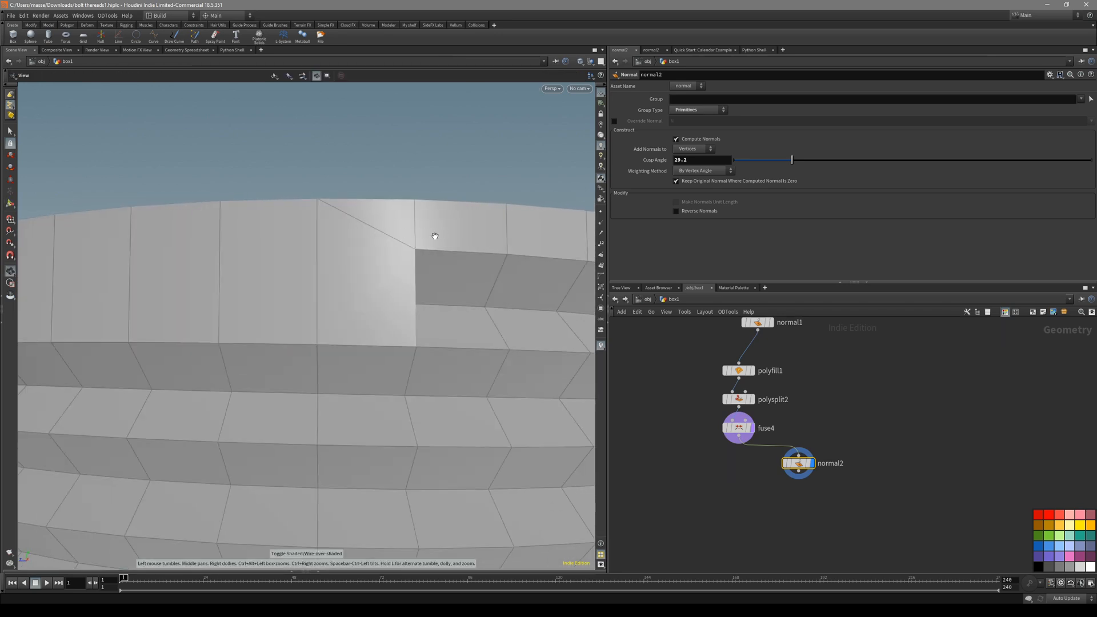
{"action": "left_click_drag", "start_coordinate": [815, 399], "coordinate": [714, 437]}
{"action": "key", "text": "shift+w"}
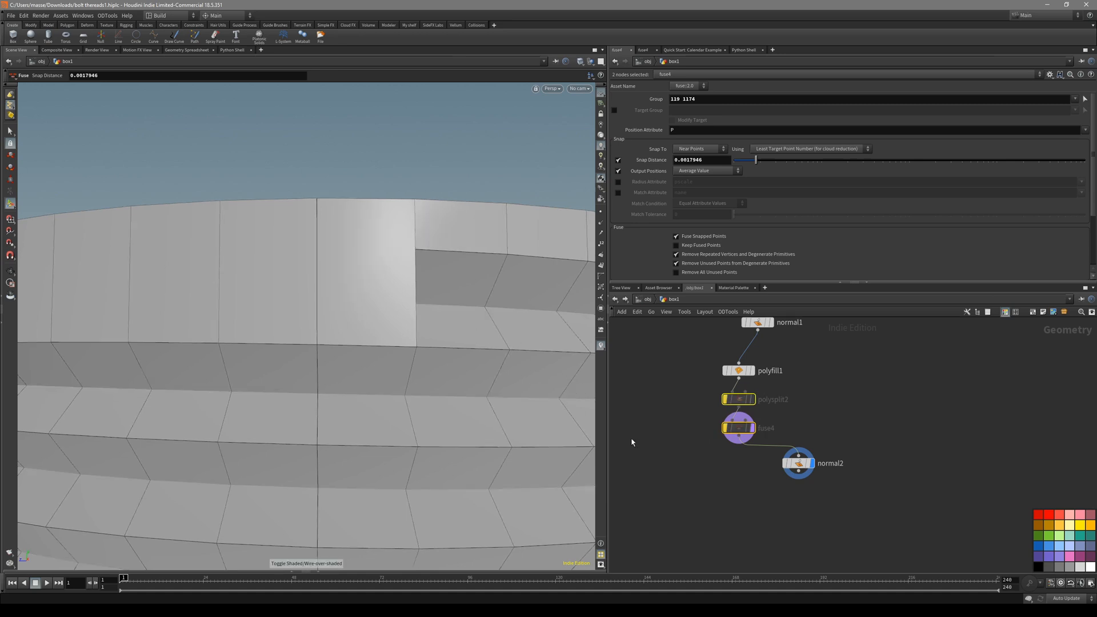
{"action": "left_click", "coordinate": [796, 465]}
{"action": "key", "text": "shift+w"}
{"action": "mouse_move", "coordinate": [483, 346]}
{"action": "left_mouse_down", "text": "alt"}
{"action": "mouse_move", "coordinate": [491, 343]}
{"action": "mouse_move", "coordinate": [482, 349]}
{"action": "left_mouse_up", "text": "alt"}
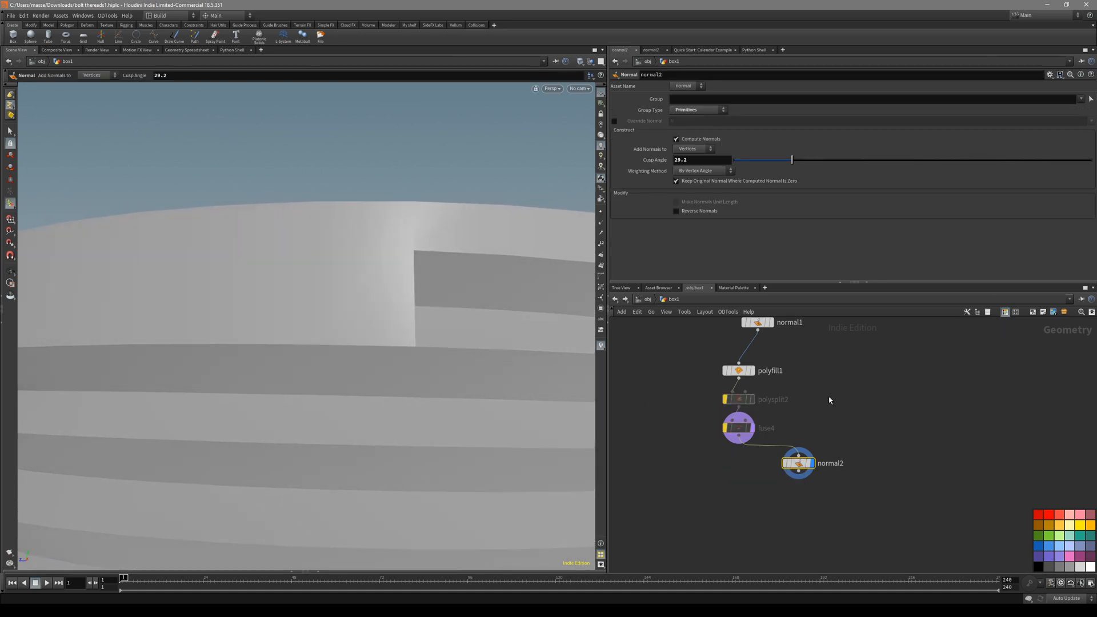
{"action": "left_click_drag", "start_coordinate": [828, 400], "coordinate": [719, 437]}
{"action": "key", "text": "b"}
{"action": "key", "text": "shift+w"}
{"action": "left_click", "coordinate": [796, 464]}
{"action": "key", "text": "shift+w"}
{"action": "left_click_drag", "start_coordinate": [445, 326], "coordinate": [453, 326], "text": "alt"}
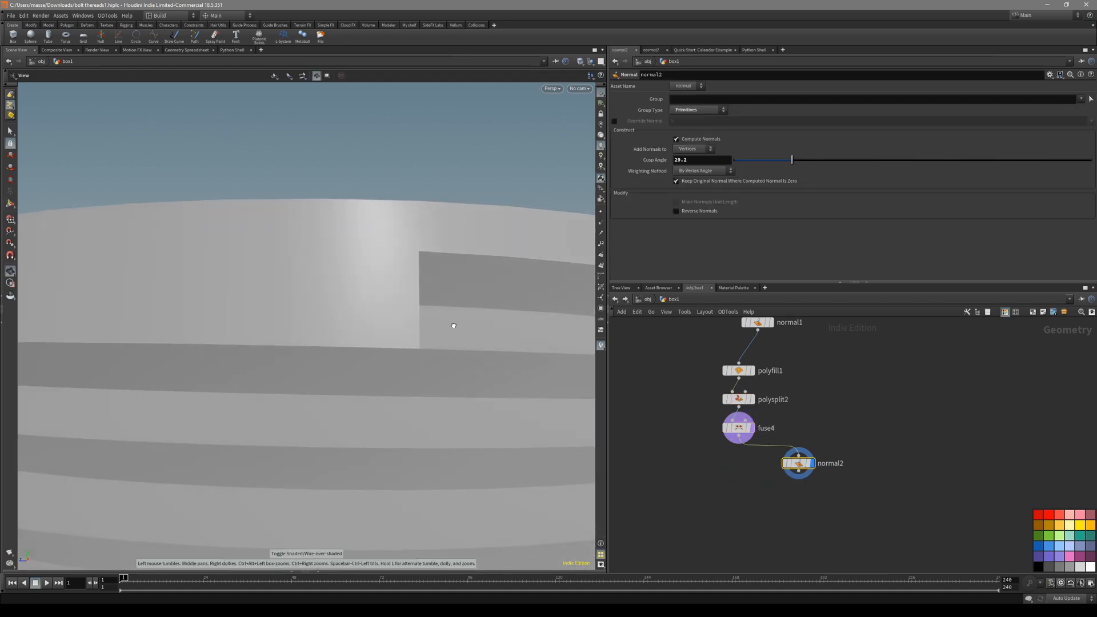
{"action": "right_click_drag", "start_coordinate": [454, 325], "coordinate": [370, 384]}
{"action": "mouse_move", "coordinate": [370, 385]}
{"action": "left_mouse_down"}
{"action": "mouse_move", "coordinate": [377, 375]}
{"action": "mouse_move", "coordinate": [379, 387]}
{"action": "mouse_move", "coordinate": [361, 385]}
{"action": "left_mouse_up"}
{"action": "key", "text": "shift+w"}
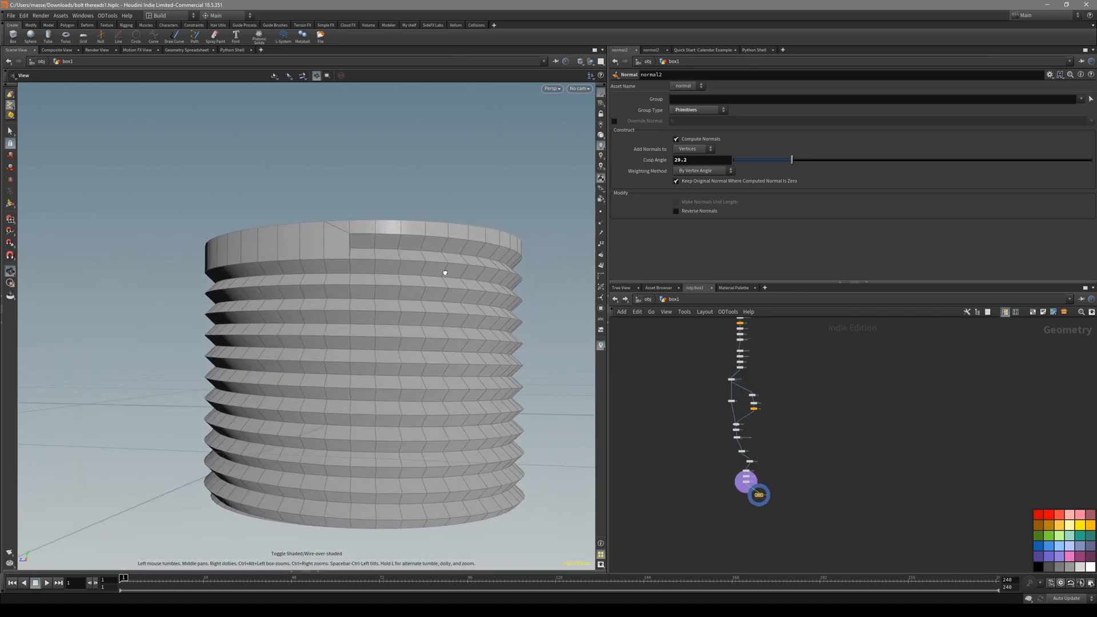
{"action": "mouse_move", "coordinate": [440, 269]}
{"action": "left_mouse_down"}
{"action": "mouse_move", "coordinate": [421, 291]}
{"action": "mouse_move", "coordinate": [367, 307]}
{"action": "mouse_move", "coordinate": [362, 298]}
{"action": "mouse_move", "coordinate": [359, 320]}
{"action": "mouse_move", "coordinate": [350, 301]}
{"action": "mouse_move", "coordinate": [409, 301]}
{"action": "left_mouse_up"}
{"action": "key", "text": "shift+w"}
{"action": "key", "text": "shift+w"}
{"action": "key", "text": "space+3"}
{"action": "right_click_drag", "start_coordinate": [447, 300], "coordinate": [521, 283]}
{"action": "scroll", "coordinate": [492, 280], "scroll_direction": "up", "scroll_amount": 2}
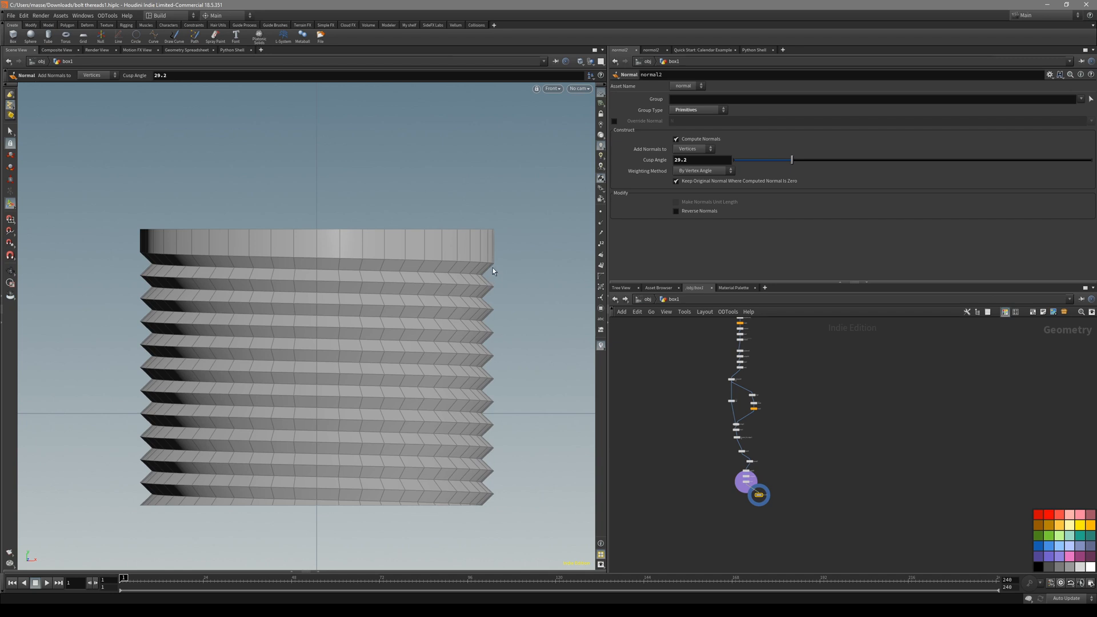
Duplicate the 24-node thread chain with an Alt-drag and place the copy to the right.
{"action": "key", "text": "space+1"}
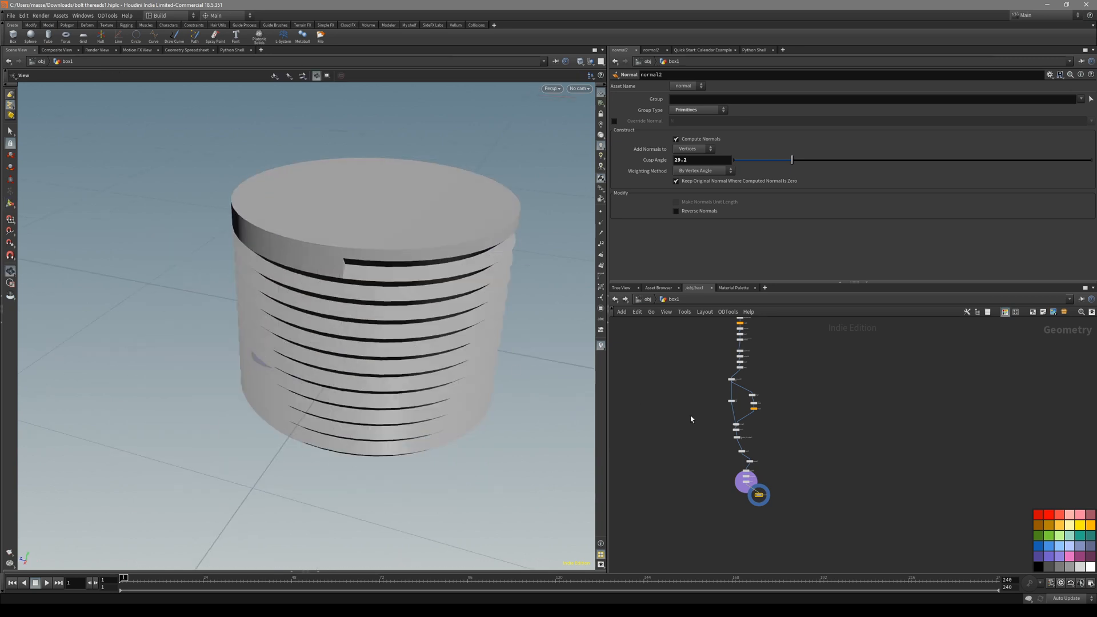
{"action": "key", "text": "alt+e"}
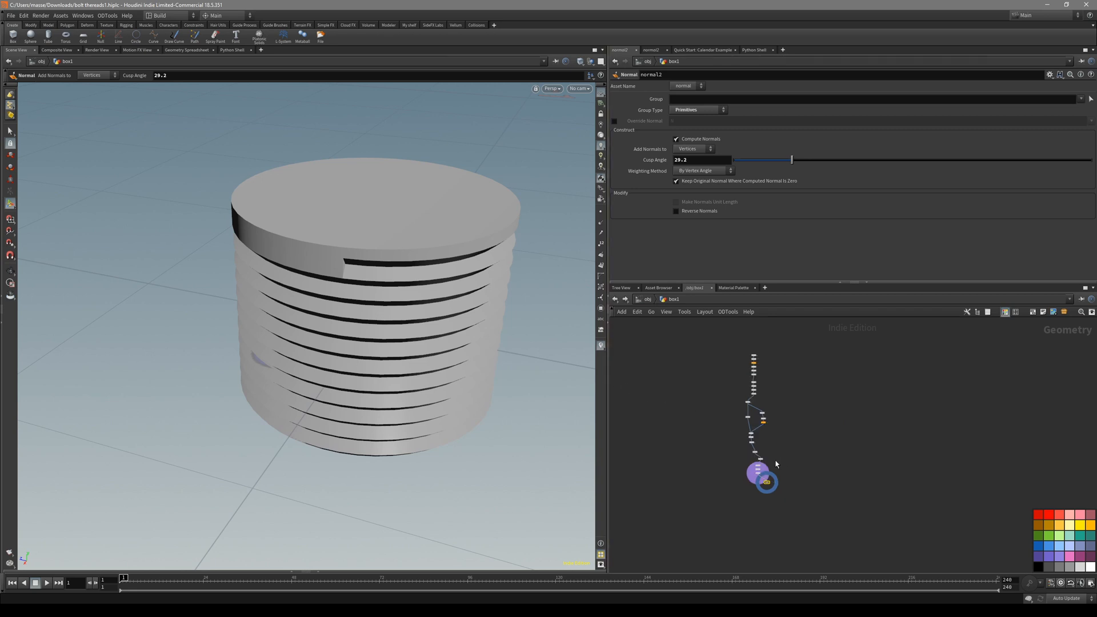
{"action": "middle_click_drag", "start_coordinate": [775, 461], "coordinate": [767, 478]}
{"action": "left_click_drag", "start_coordinate": [810, 351], "coordinate": [727, 525]}
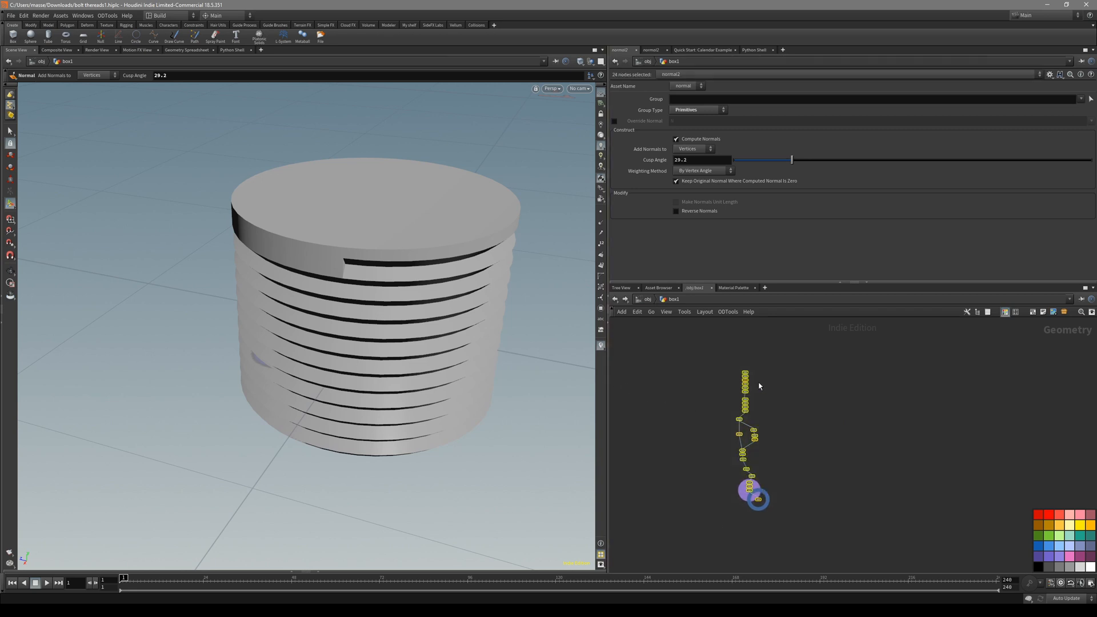
{"action": "scroll", "coordinate": [757, 376], "scroll_direction": "up", "scroll_amount": 6}
{"action": "left_click_drag", "start_coordinate": [716, 388], "coordinate": [963, 388], "text": "alt"}
{"action": "middle_click_drag", "start_coordinate": [890, 477], "coordinate": [715, 448]}
{"action": "left_click", "coordinate": [760, 399]}
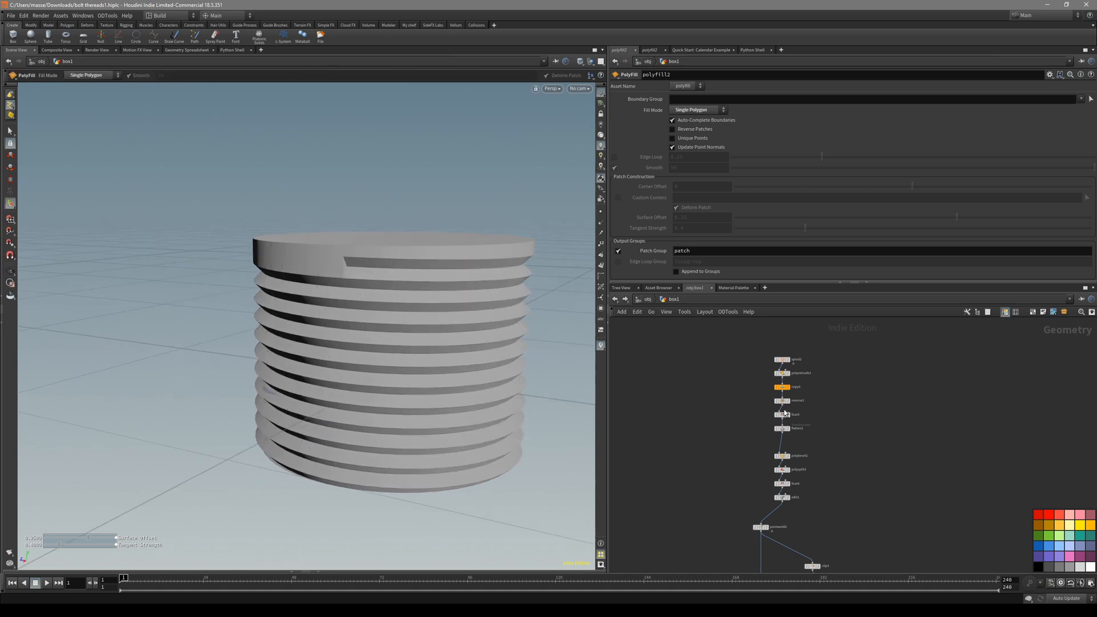
Display the duplicated flatten2 node to show the plain cylinder wall.
{"action": "scroll", "coordinate": [800, 451], "scroll_direction": "up", "scroll_amount": 3}
{"action": "middle_click_drag", "start_coordinate": [814, 421], "coordinate": [841, 400]}
{"action": "left_click", "coordinate": [772, 396]}
{"action": "left_click", "coordinate": [783, 396]}
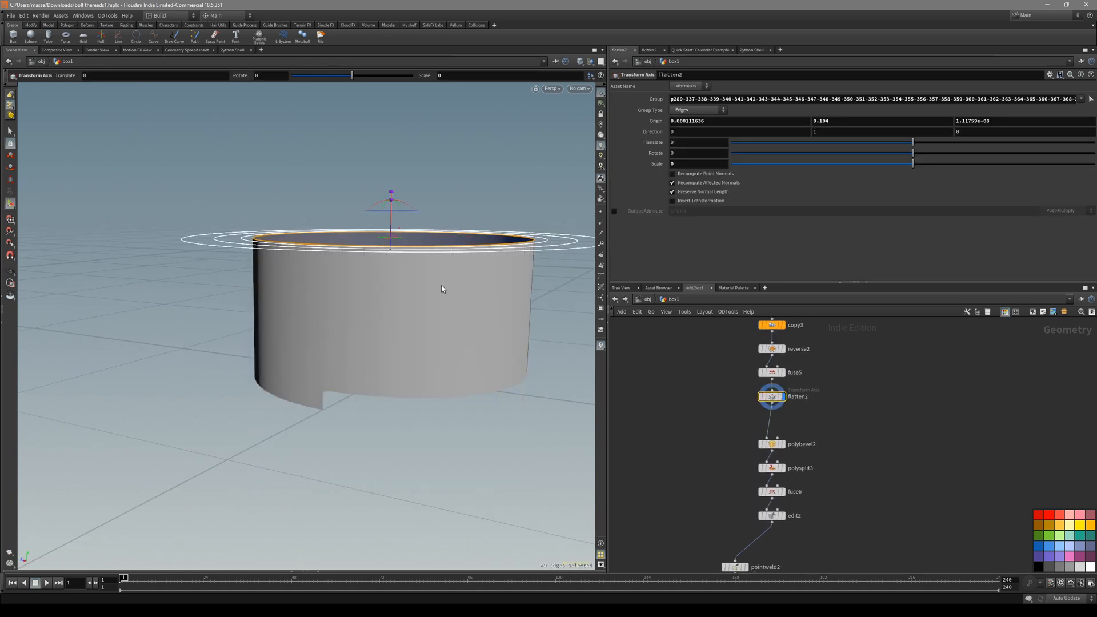
Orbit around the plain cylinder and select its top rim edge loop, checking the front view.
{"action": "left_click_drag", "start_coordinate": [441, 285], "coordinate": [444, 255], "text": "alt"}
{"action": "left_click_drag", "start_coordinate": [347, 262], "coordinate": [396, 298], "text": "alt"}
{"action": "key", "text": "s"}
{"action": "key", "text": "shift+w"}
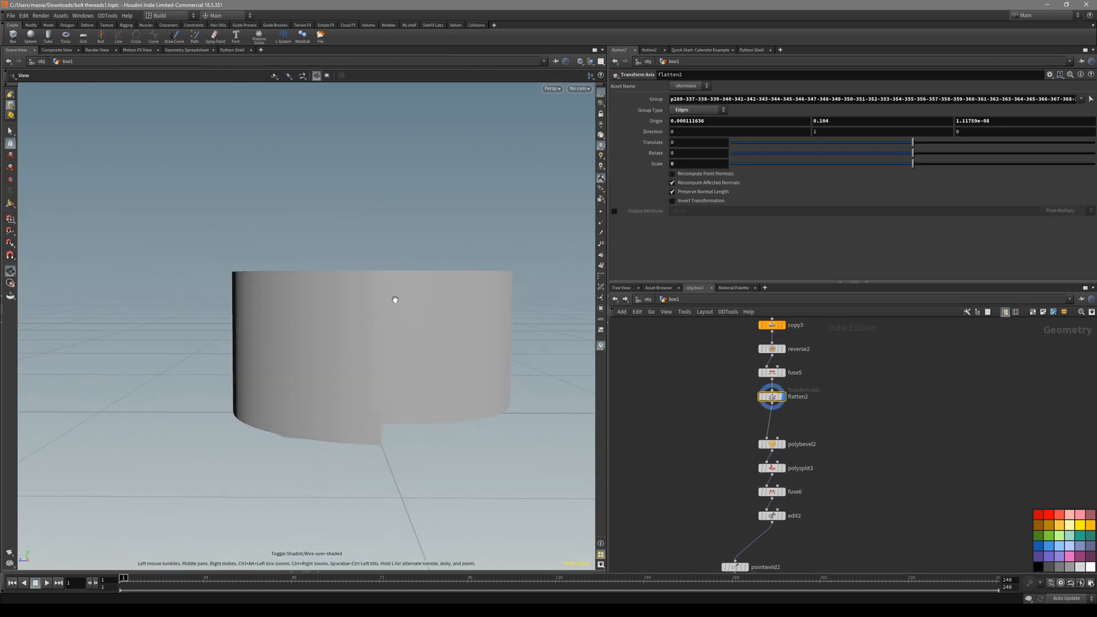
{"action": "key", "text": "shift+w"}
{"action": "right_click_drag", "start_coordinate": [396, 298], "coordinate": [470, 254], "text": "alt"}
{"action": "left_click_drag", "start_coordinate": [469, 254], "coordinate": [440, 283], "text": "alt"}
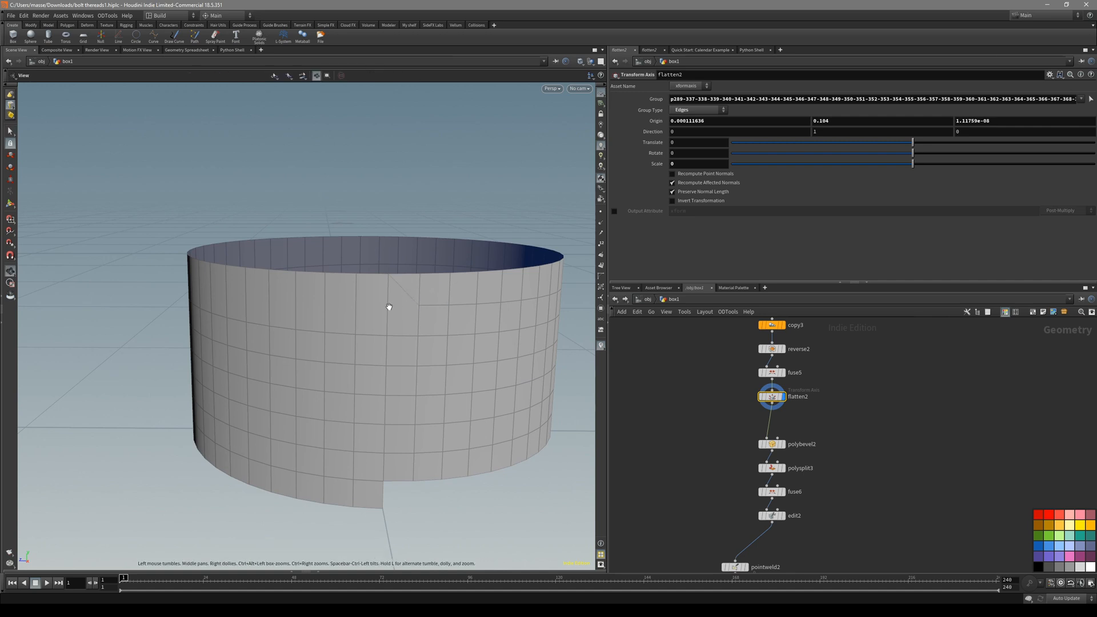
{"action": "left_click_drag", "start_coordinate": [387, 306], "coordinate": [419, 307], "text": "alt"}
{"action": "double_click", "coordinate": [431, 273]}
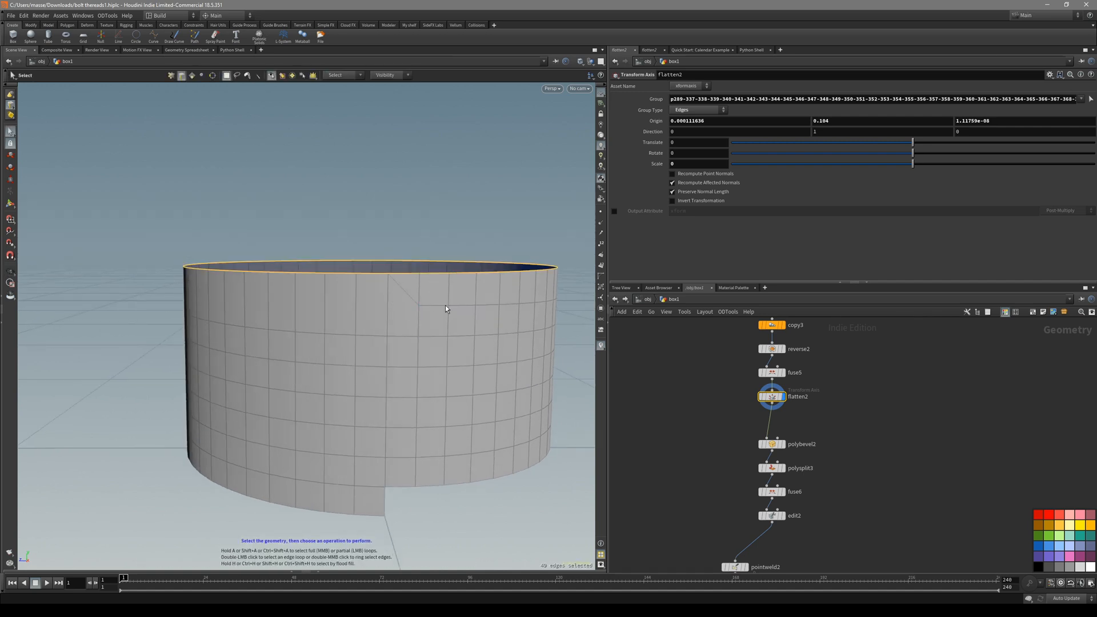
{"action": "scroll", "coordinate": [810, 414], "scroll_direction": "up", "scroll_amount": 2}
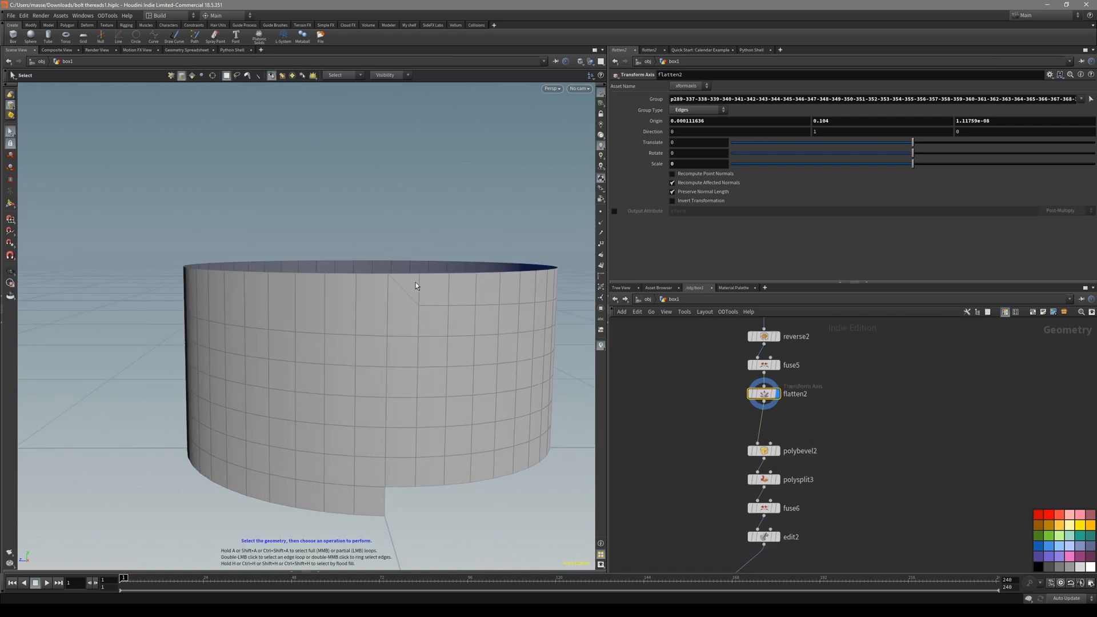
{"action": "key", "text": "space+3"}
{"action": "key", "text": "space+1"}
Display fuse5's stepped cylinder wall and select its top boundary edge loop.
{"action": "left_click", "coordinate": [775, 364]}
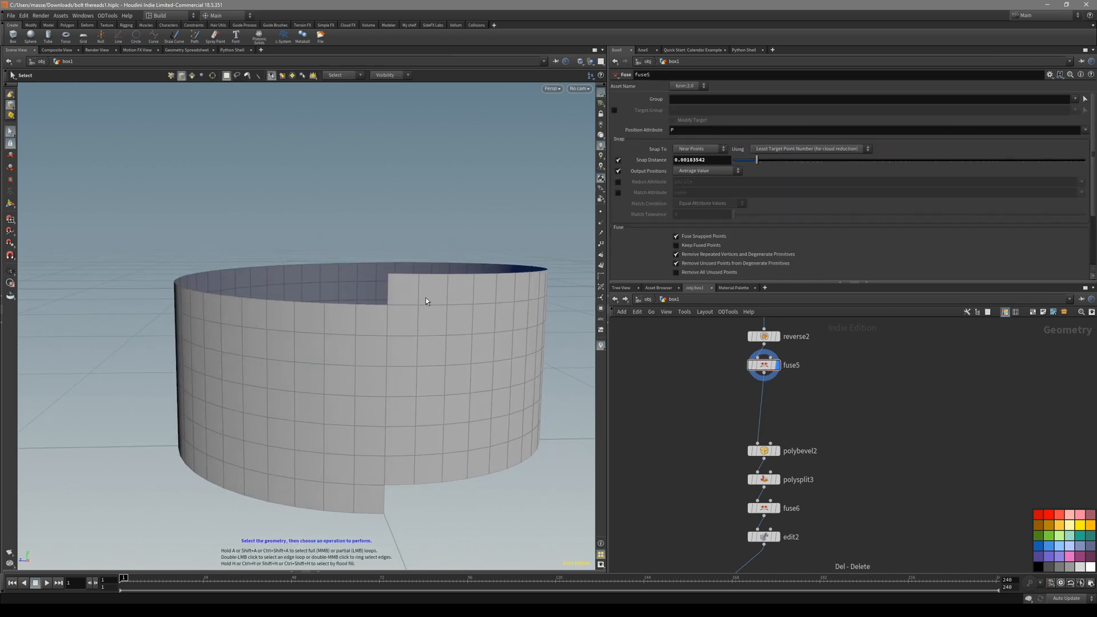
{"action": "double_click", "coordinate": [375, 304]}
{"action": "left_click_drag", "start_coordinate": [378, 296], "coordinate": [351, 263]}
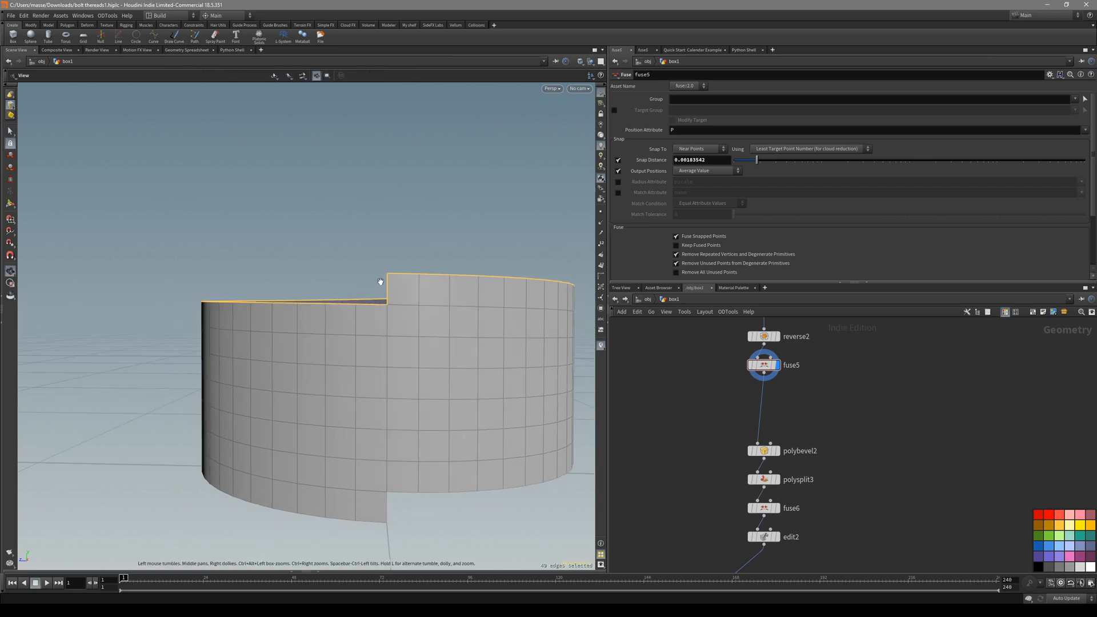
{"action": "key", "text": "s"}
Inspect spiral2's settings and re-test selecting the cylinder's top edge loop.
{"action": "middle_click_drag", "start_coordinate": [727, 349], "coordinate": [724, 420]}
{"action": "middle_click_drag", "start_coordinate": [708, 371], "coordinate": [704, 418]}
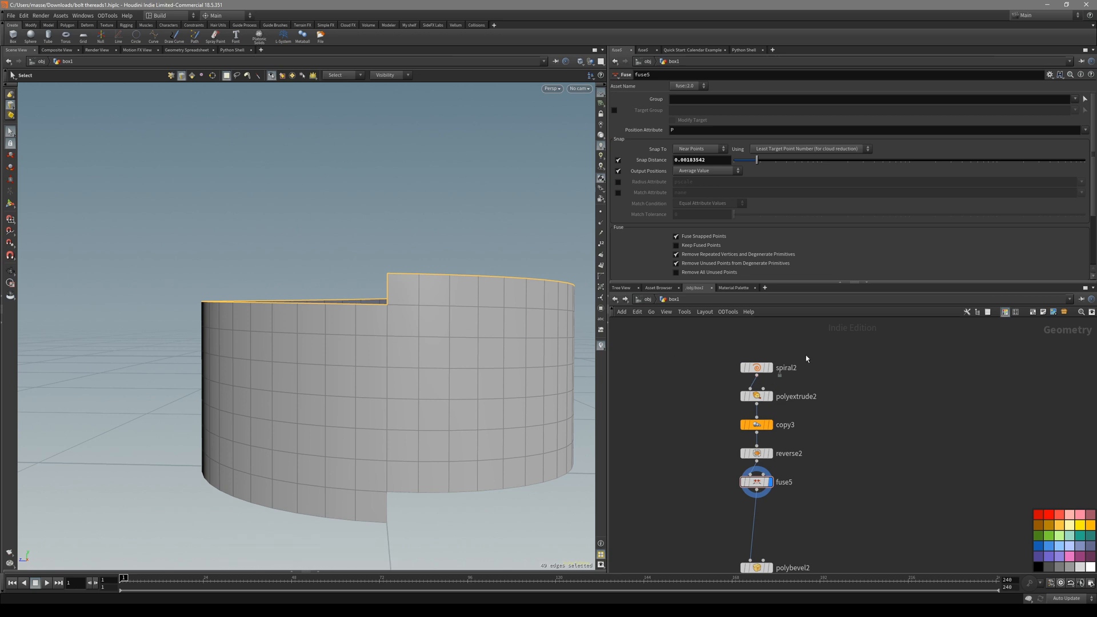
{"action": "left_click", "coordinate": [757, 367]}
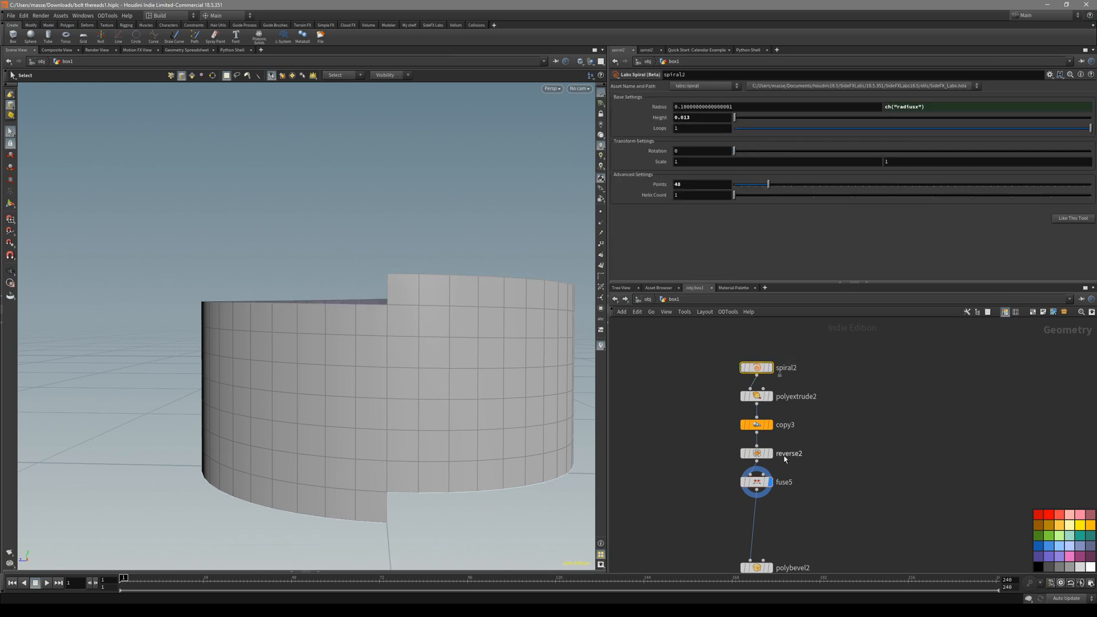
{"action": "middle_click_drag", "start_coordinate": [698, 456], "coordinate": [701, 413]}
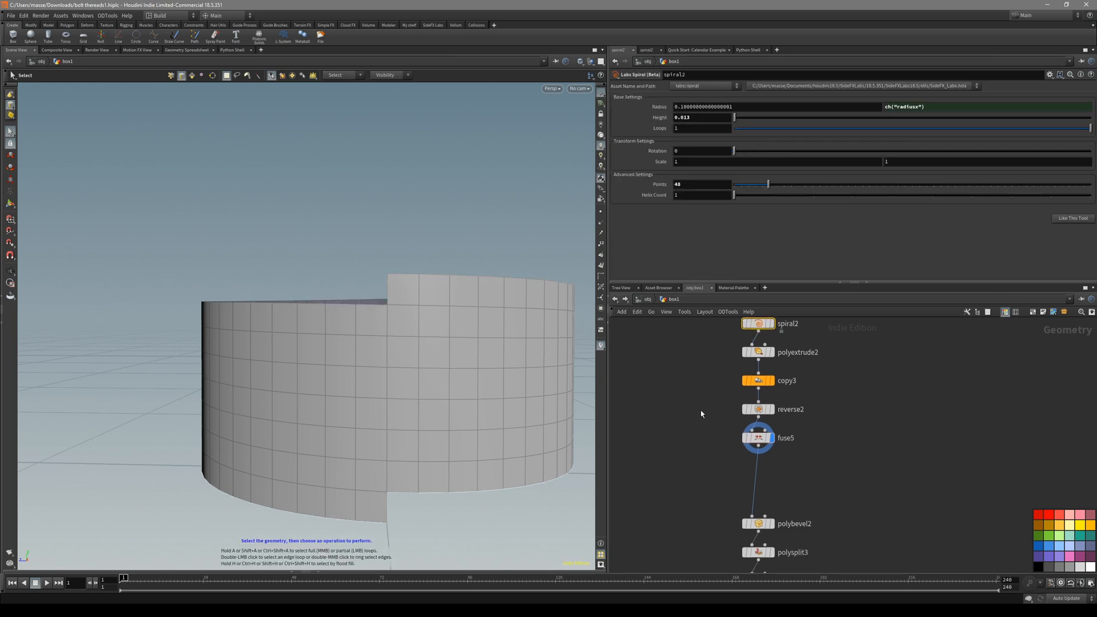
{"action": "double_click", "coordinate": [419, 279]}
{"action": "left_click", "coordinate": [379, 306]}
{"action": "double_click", "coordinate": [376, 306]}
{"action": "left_click", "coordinate": [373, 310]}
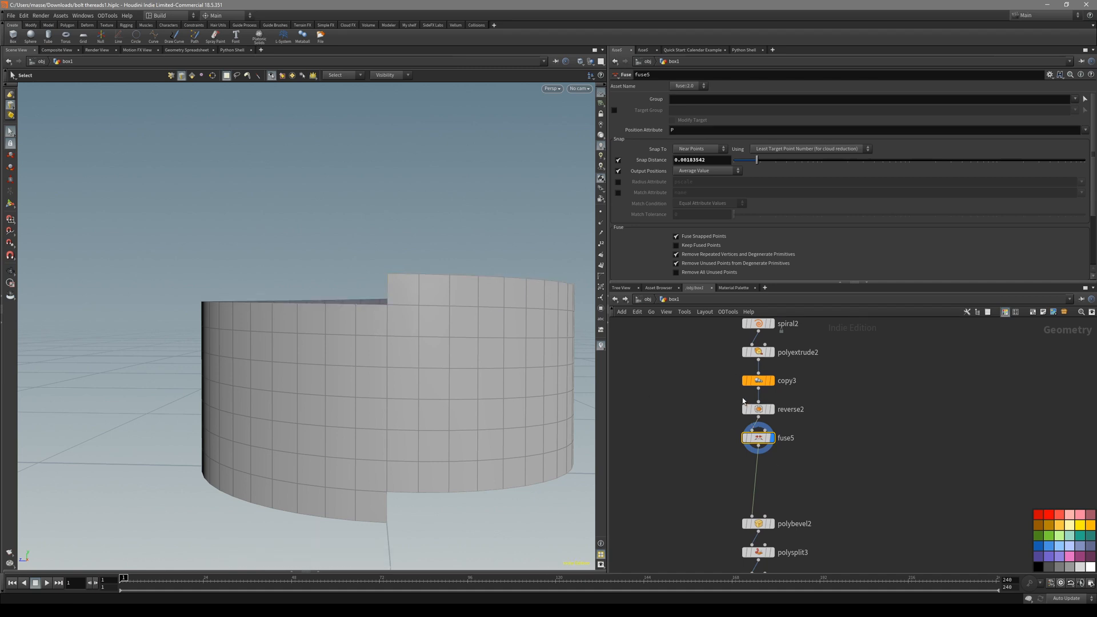
Move spiral2 through reverse2 up above fuse5, then select fuse5 alone.
{"action": "middle_click_drag", "start_coordinate": [839, 375], "coordinate": [820, 427]}
{"action": "scroll", "coordinate": [816, 412], "scroll_direction": "down", "scroll_amount": 1}
{"action": "left_click_drag", "start_coordinate": [821, 349], "coordinate": [767, 432]}
{"action": "left_click", "coordinate": [766, 467]}
Select the cylinder's top edge loop and add an Edit node, edit3, on it.
{"action": "left_click", "coordinate": [766, 467]}
{"action": "double_click", "coordinate": [372, 305]}
{"action": "left_click_drag", "start_coordinate": [373, 305], "coordinate": [382, 322], "text": "alt"}
{"action": "double_click", "coordinate": [373, 306]}
{"action": "double_click", "coordinate": [374, 305]}
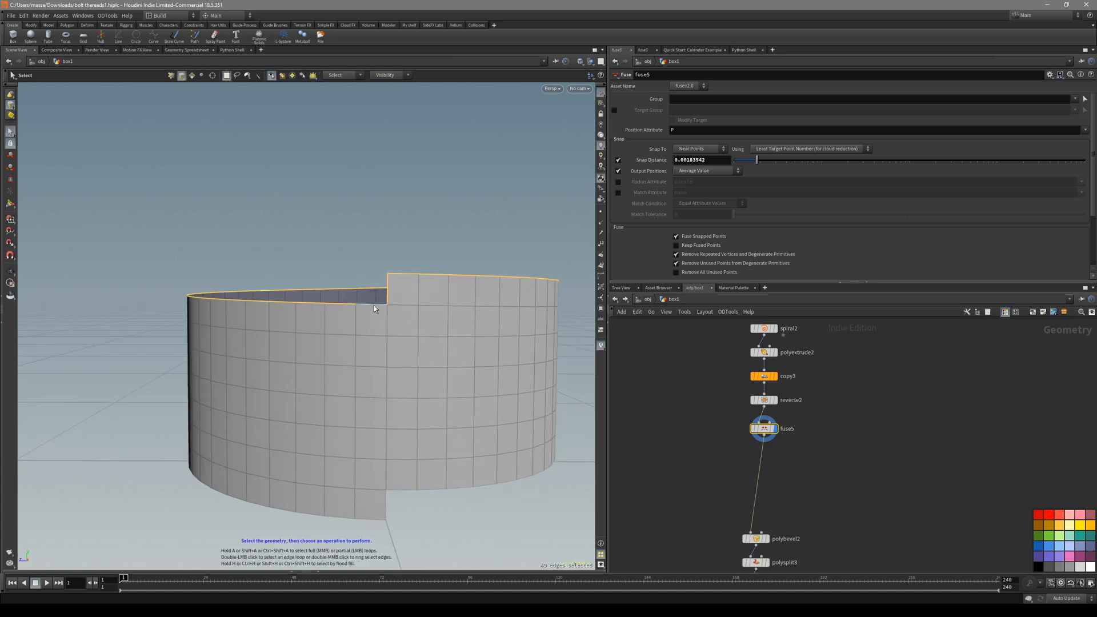
{"action": "key", "text": "t"}
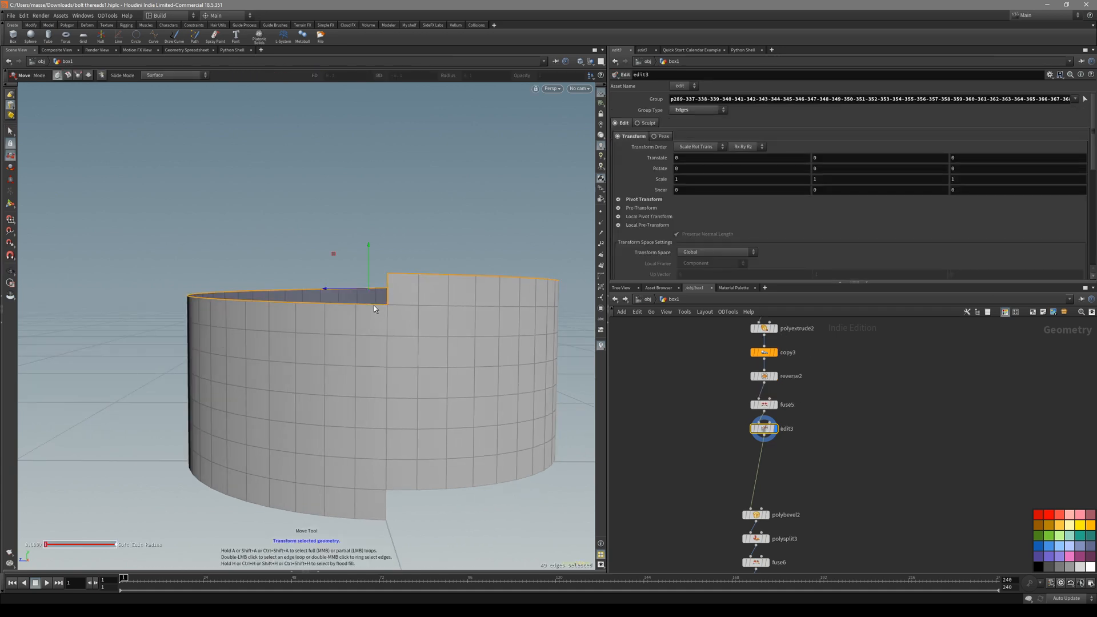
{"action": "left_click_drag", "start_coordinate": [366, 281], "coordinate": [378, 274], "text": "alt"}
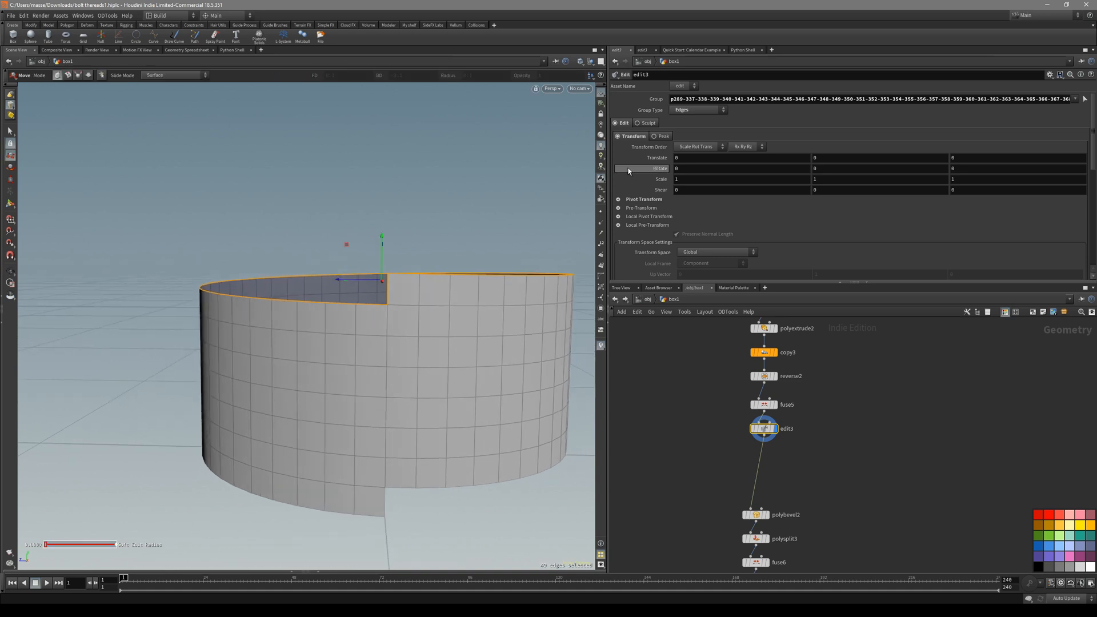
Expand edit3's Pivot Transform and nudge the pivot height, checking it in front view.
{"action": "left_click", "coordinate": [645, 200]}
{"action": "middle_click_drag", "start_coordinate": [846, 214], "coordinate": [919, 242]}
{"action": "key", "text": "space+3"}
{"action": "right_click_drag", "start_coordinate": [366, 255], "coordinate": [379, 210]}
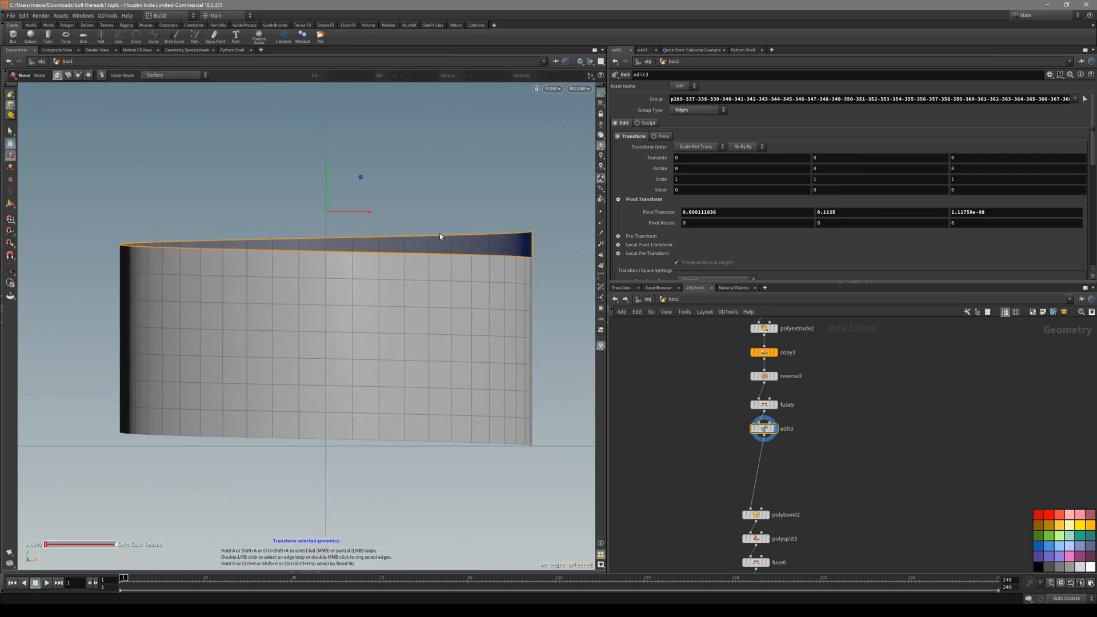
{"action": "key", "text": "space+1"}
{"action": "left_click_drag", "start_coordinate": [345, 239], "coordinate": [330, 252]}
Inspect copy4, clip3 and top1, and copy top1's Origin height expression.
{"action": "middle_click_drag", "start_coordinate": [837, 484], "coordinate": [828, 358]}
{"action": "middle_click_drag", "start_coordinate": [810, 470], "coordinate": [804, 326]}
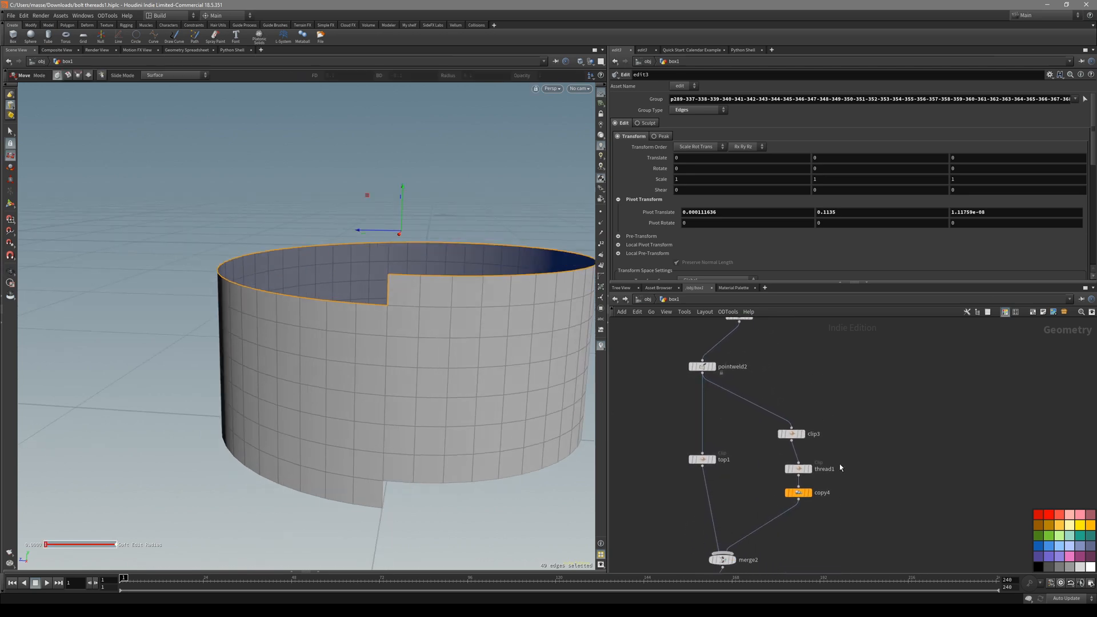
{"action": "left_click", "coordinate": [800, 493]}
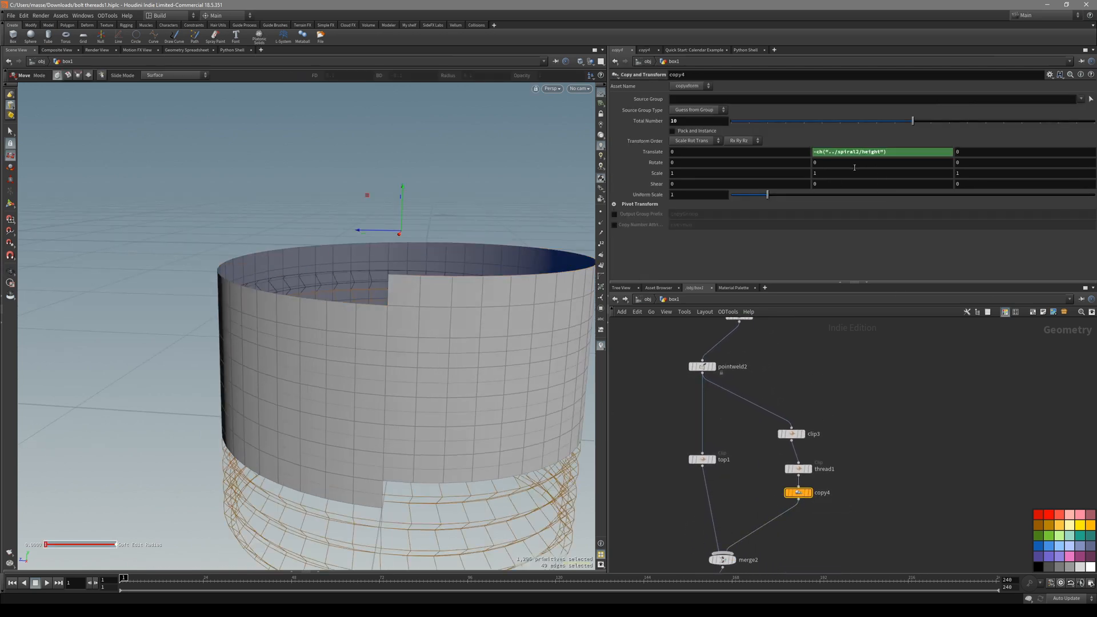
{"action": "scroll", "coordinate": [825, 451], "scroll_direction": "up", "scroll_amount": 2}
{"action": "left_click", "coordinate": [784, 431]}
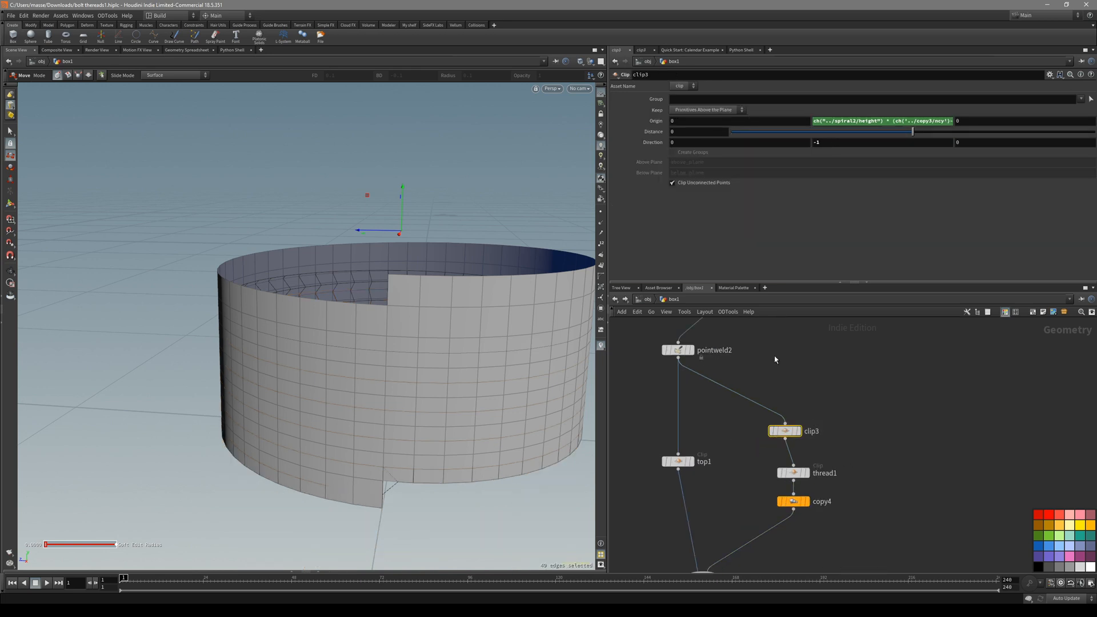
{"action": "left_click", "coordinate": [684, 462]}
{"action": "left_click", "coordinate": [846, 122]}
{"action": "key", "text": "ctrl+c"}
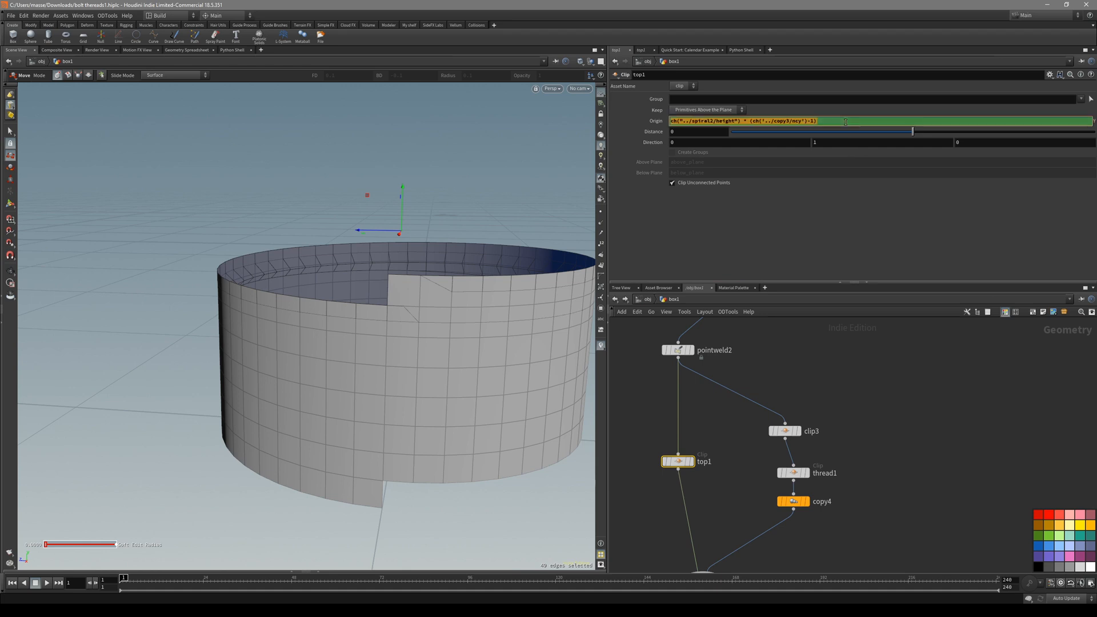
Paste the copied expression into edit3's Pivot Translate Y and confirm it.
{"action": "scroll", "coordinate": [845, 406], "scroll_direction": "down", "scroll_amount": 3}
{"action": "middle_click_drag", "start_coordinate": [811, 321], "coordinate": [811, 460]}
{"action": "scroll", "coordinate": [812, 416], "scroll_direction": "up", "scroll_amount": 3}
{"action": "left_click", "coordinate": [762, 358]}
{"action": "left_click", "coordinate": [835, 214]}
{"action": "key", "text": "ctrl+v"}
{"action": "key", "text": "Return"}
{"action": "key", "text": "space+3"}
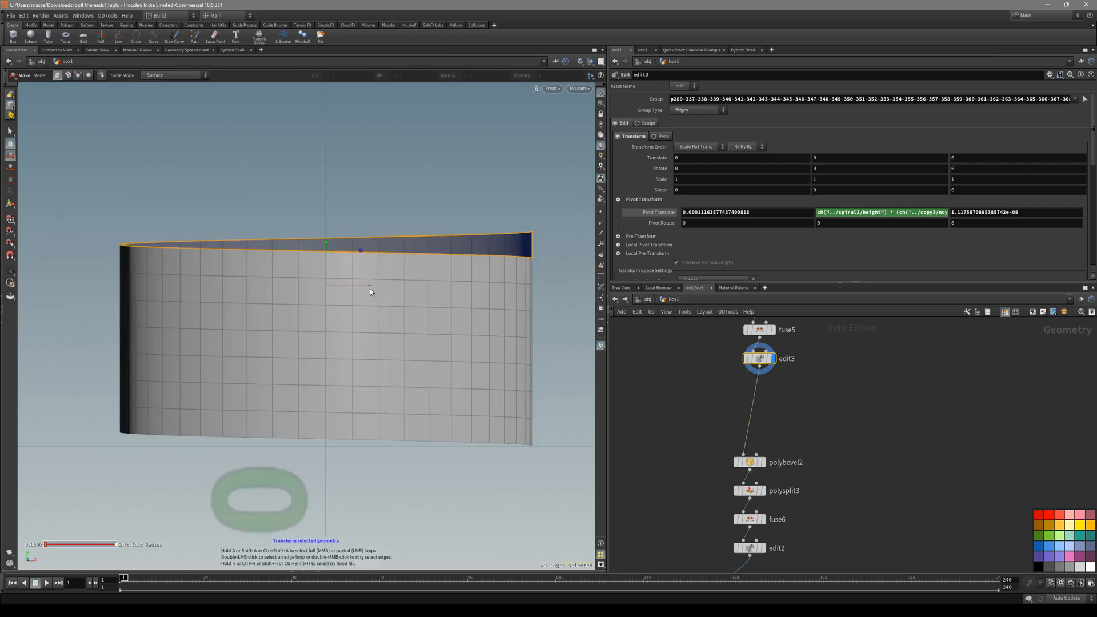
Review edit3's pivot expression, undo a trial edit, and keep the original expression.
{"action": "left_click", "coordinate": [903, 217]}
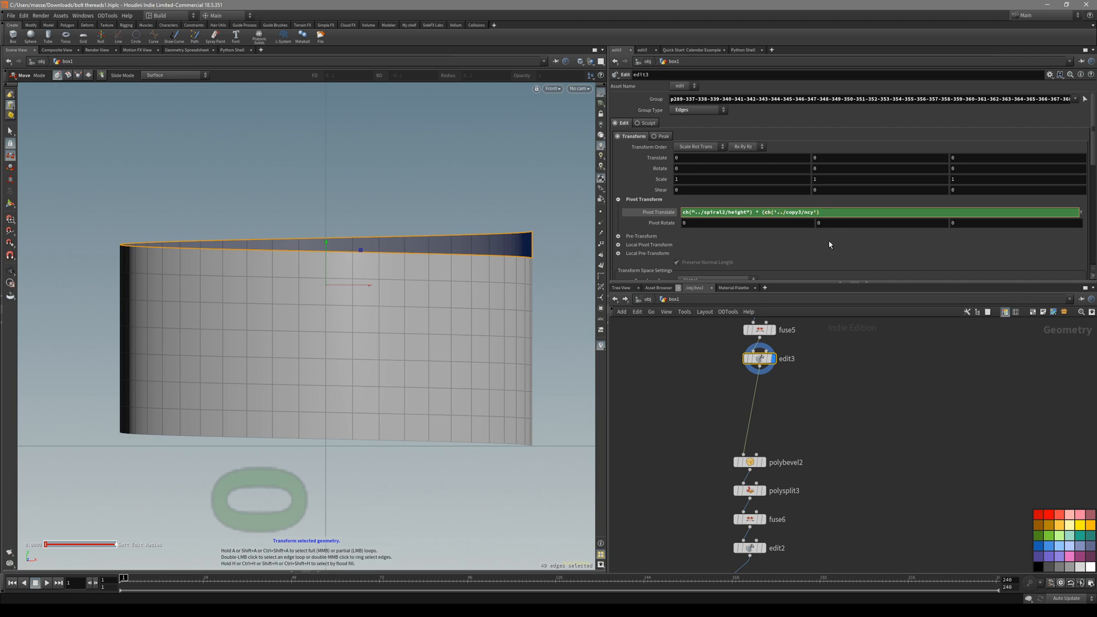
{"action": "key", "text": "BackSpace"}
{"action": "key", "text": "Return"}
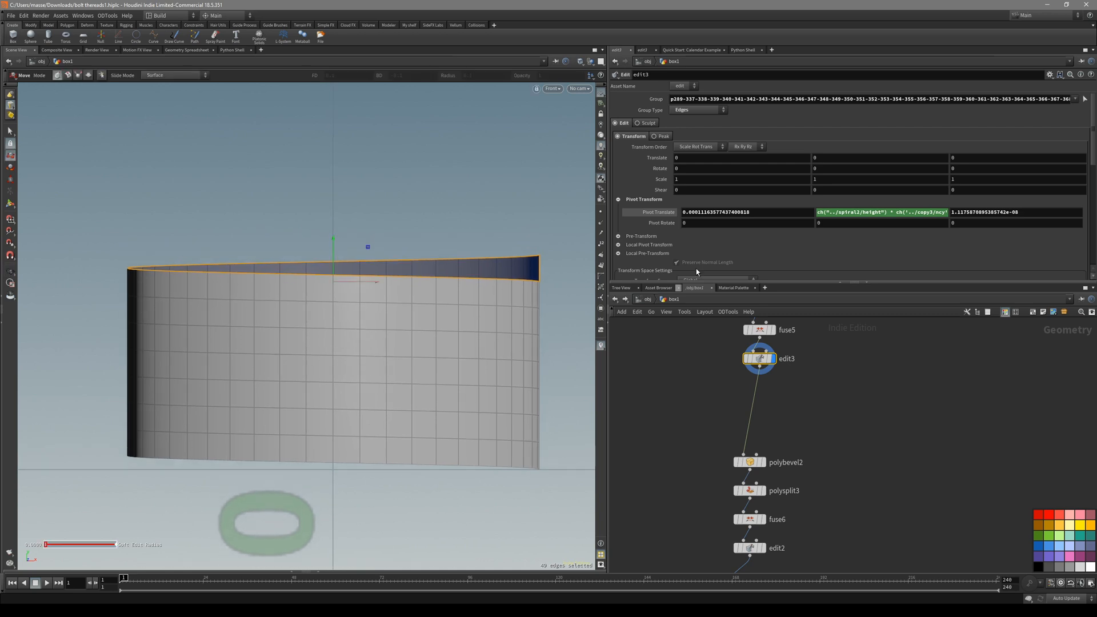
{"action": "left_click", "coordinate": [910, 212]}
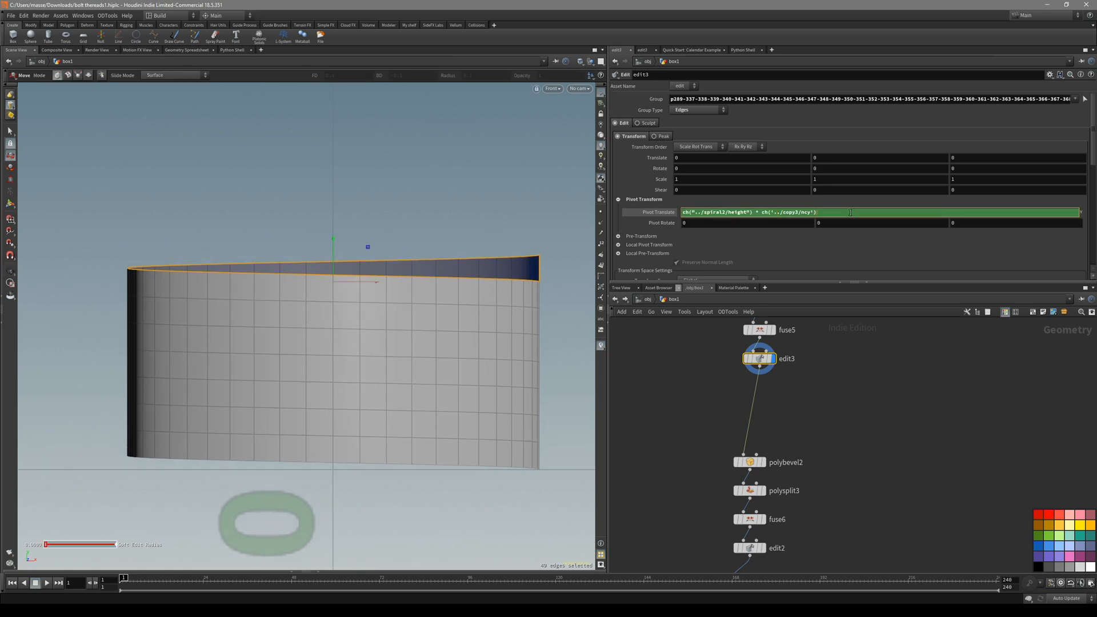
{"action": "key", "text": "ctrl+z"}
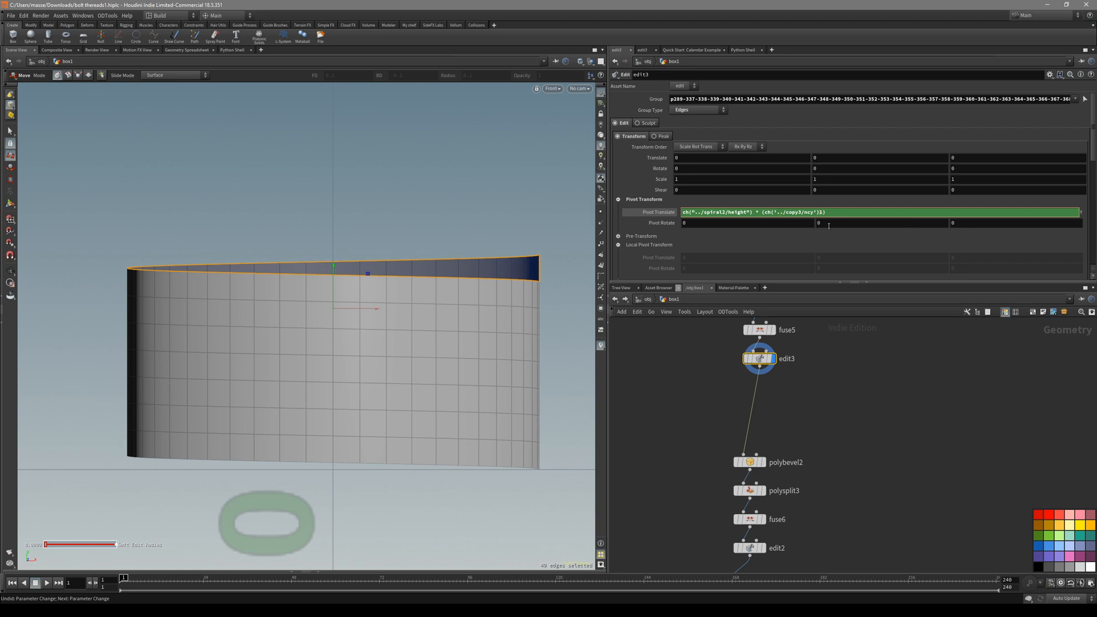
{"action": "key", "text": "Return"}
Set edit3's Scale Y to 0 to flatten the rim, then inspect the result.
{"action": "middle_click_drag", "start_coordinate": [466, 308], "coordinate": [501, 308], "text": "alt"}
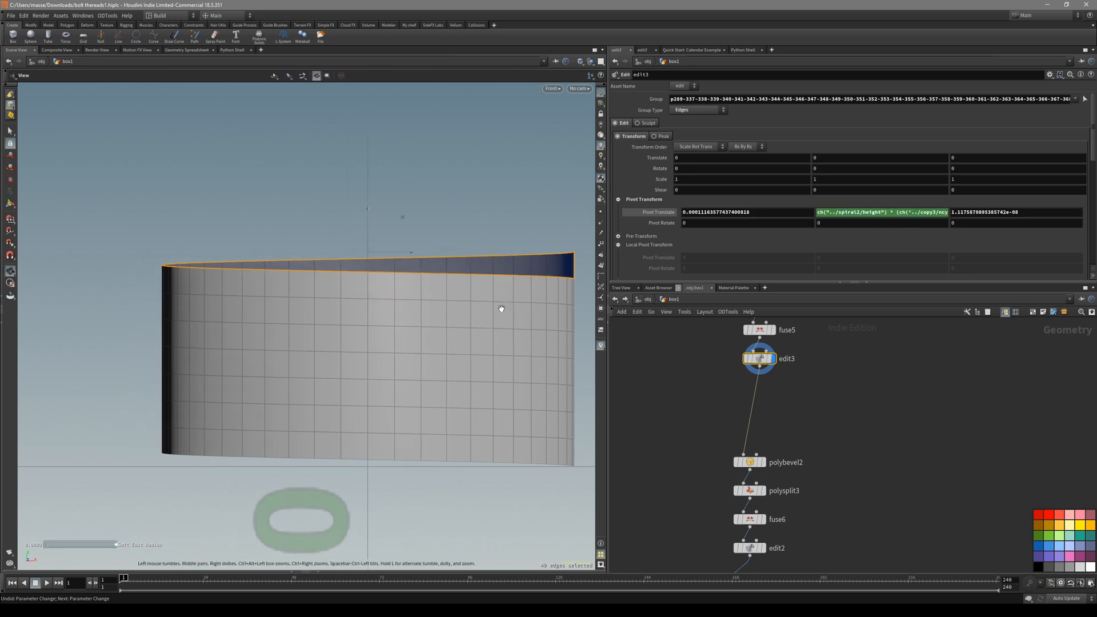
{"action": "right_click_drag", "start_coordinate": [502, 308], "coordinate": [482, 313], "text": "alt"}
{"action": "middle_click_drag", "start_coordinate": [482, 313], "coordinate": [478, 320], "text": "alt"}
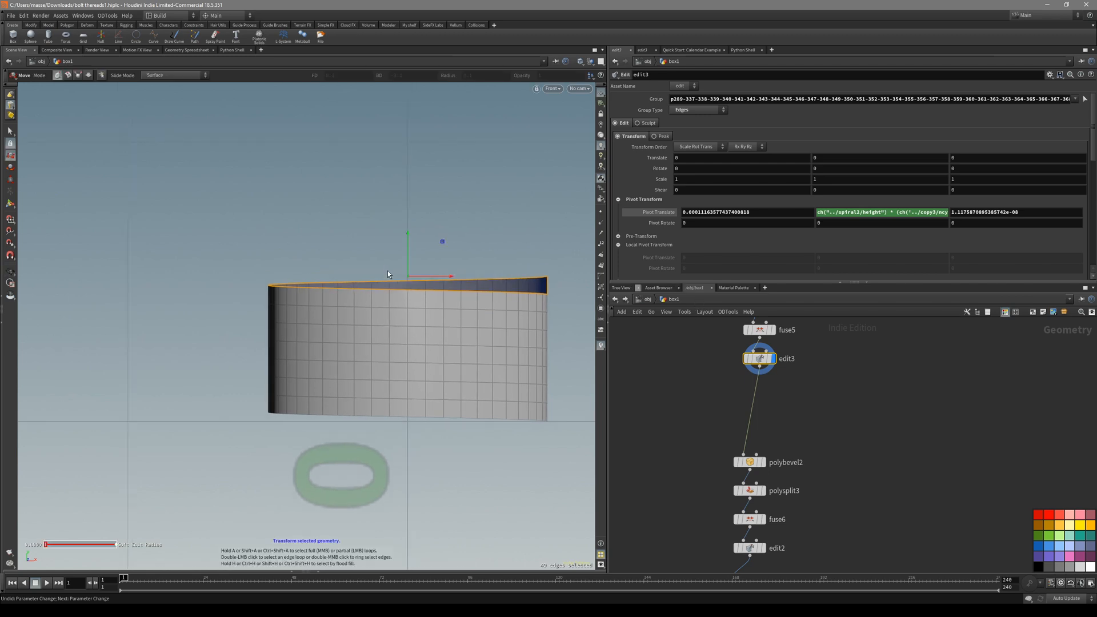
{"action": "left_click_drag", "start_coordinate": [527, 285], "coordinate": [588, 303], "text": "alt"}
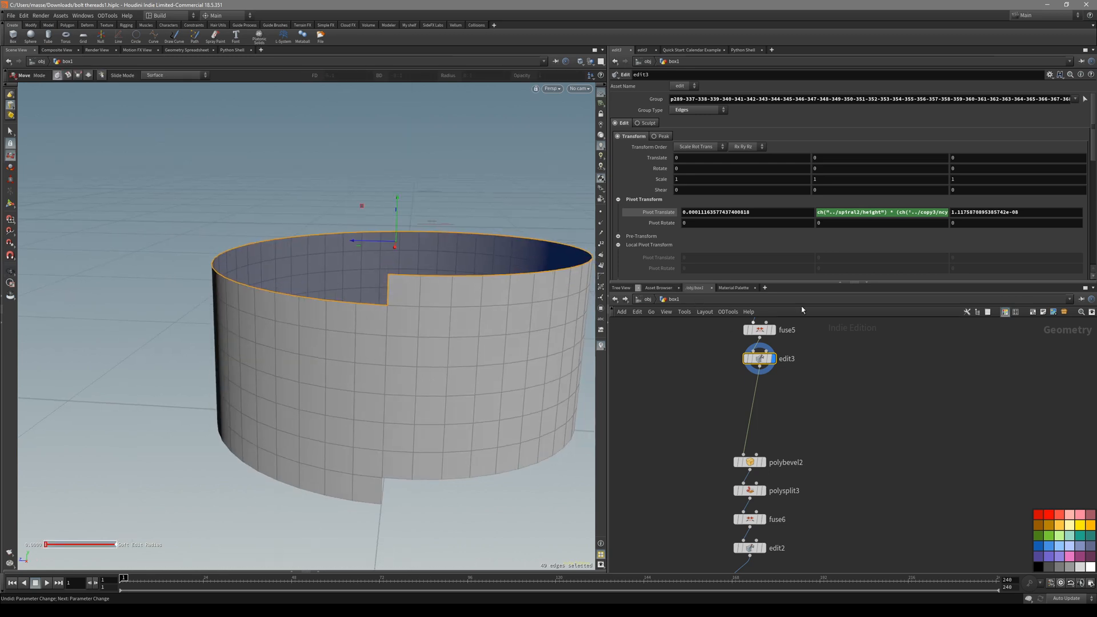
{"action": "left_click", "coordinate": [826, 181]}
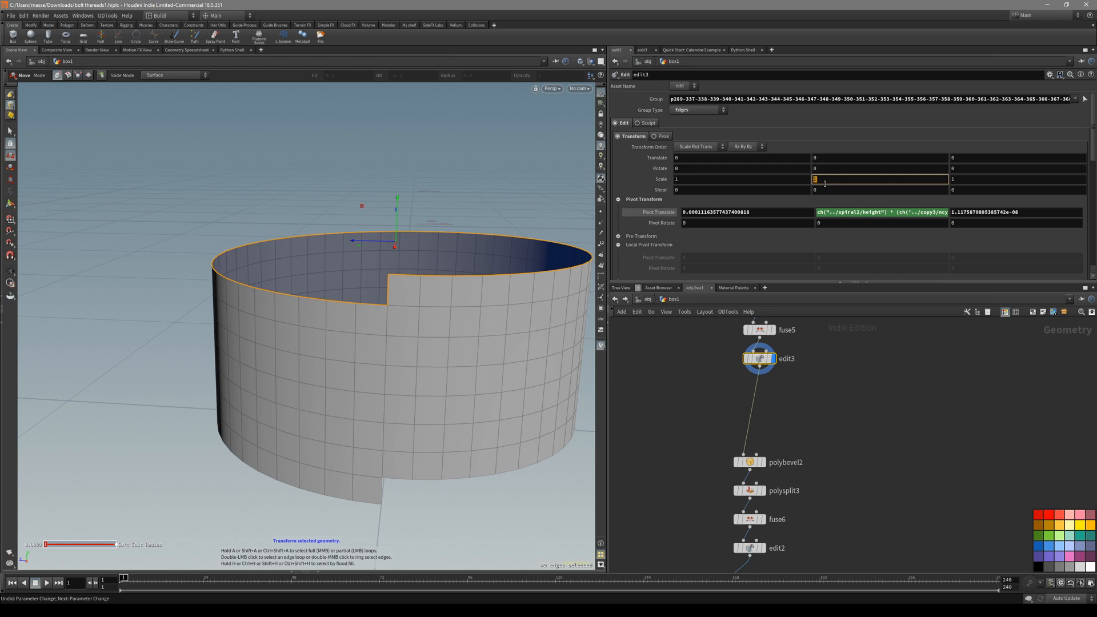
{"action": "type", "text": "0"}
{"action": "key", "text": "Return"}
{"action": "key", "text": "space+3"}
{"action": "key", "text": "space+1"}
{"action": "mouse_move", "coordinate": [449, 261]}
{"action": "left_mouse_down", "text": "alt"}
{"action": "mouse_move", "coordinate": [446, 240]}
{"action": "mouse_move", "coordinate": [460, 248]}
{"action": "mouse_move", "coordinate": [446, 268]}
{"action": "left_mouse_up", "text": "alt"}
{"action": "middle_click_drag", "start_coordinate": [805, 393], "coordinate": [806, 423]}
Switch to edge selection and level the view with the cylinder's top edge.
{"action": "key", "text": "s"}
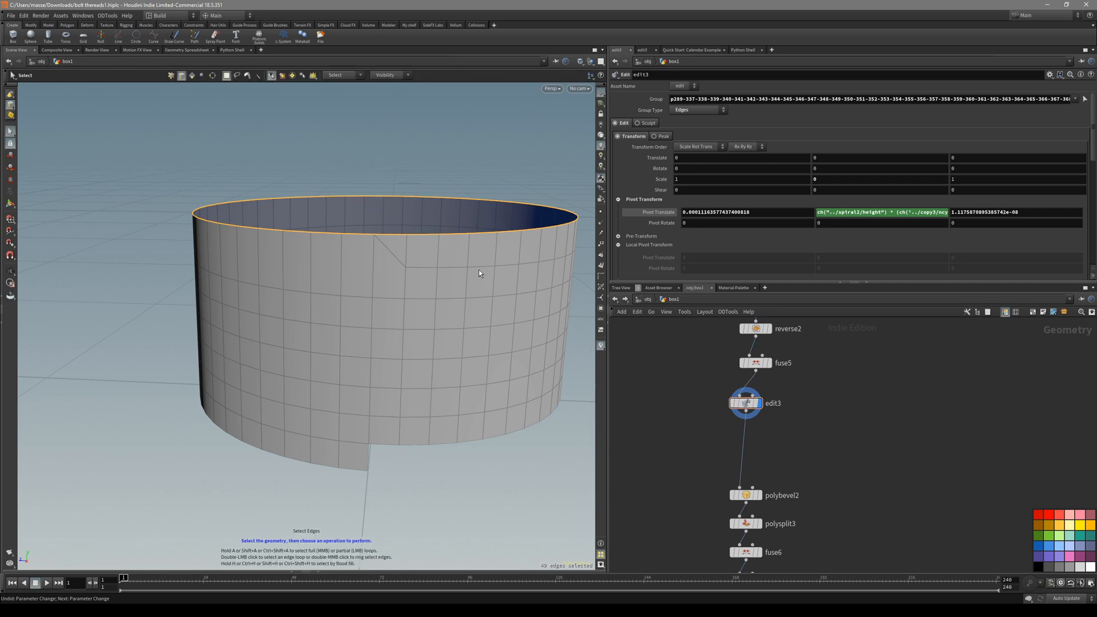
{"action": "key", "text": "1"}
{"action": "key", "text": "3"}
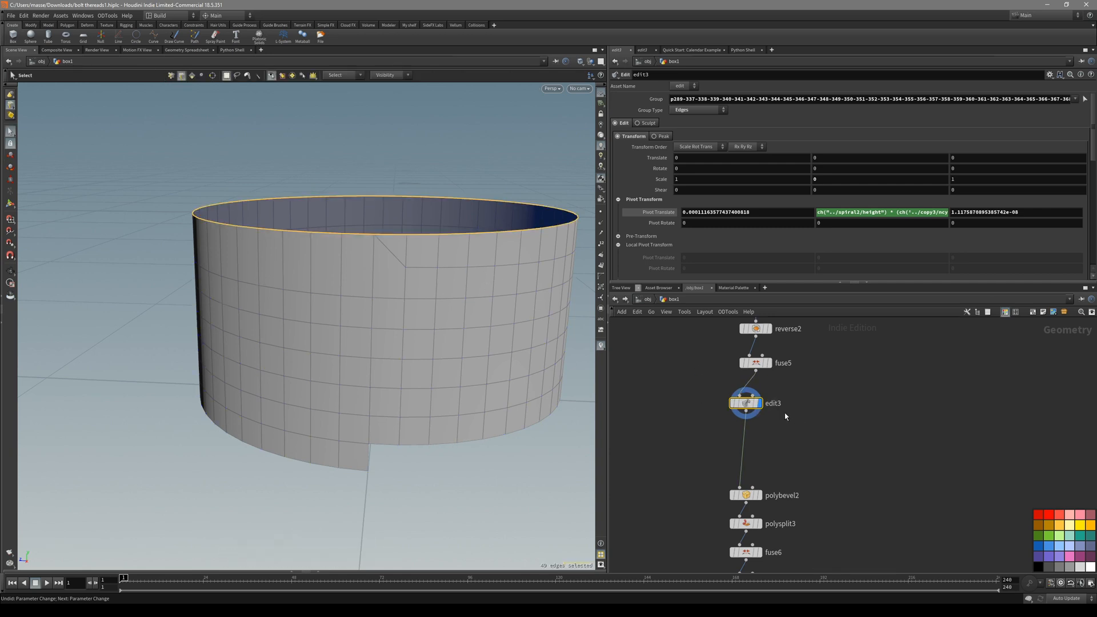
{"action": "key", "text": "Return"}
{"action": "left_click_drag", "start_coordinate": [453, 303], "coordinate": [453, 291], "text": "alt"}
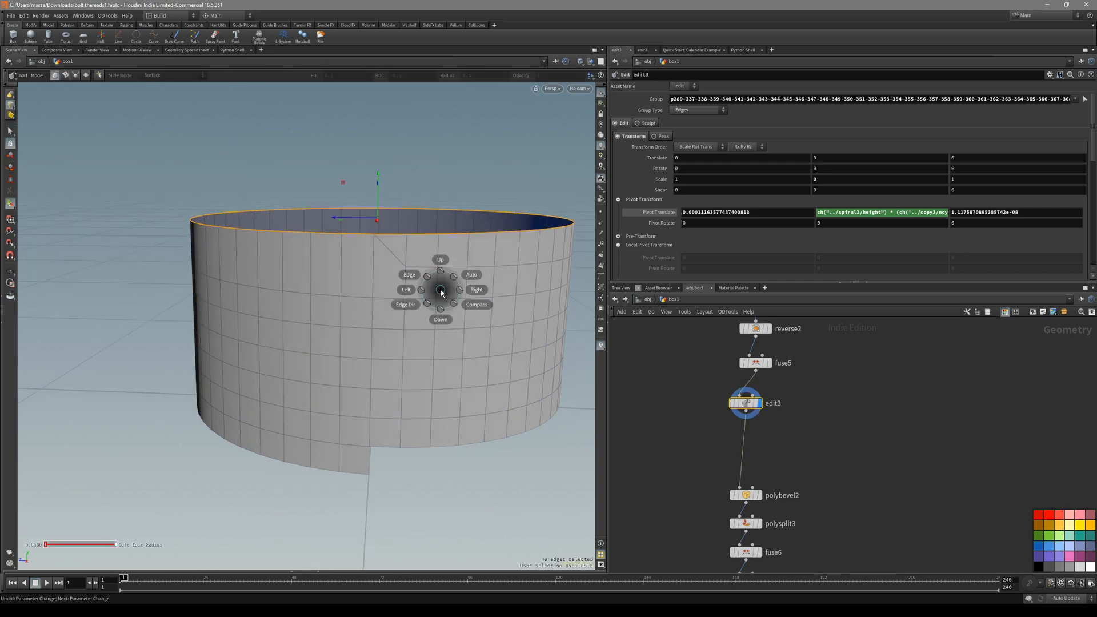
{"action": "left_click_drag", "start_coordinate": [440, 289], "coordinate": [439, 280], "text": "alt"}
{"action": "middle_click_drag", "start_coordinate": [719, 403], "coordinate": [686, 442]}
{"action": "scroll", "coordinate": [706, 441], "scroll_direction": "down", "scroll_amount": 3}
Raise spiral2's Height to 0.13 to make the cylinder taller.
{"action": "left_click", "coordinate": [725, 358]}
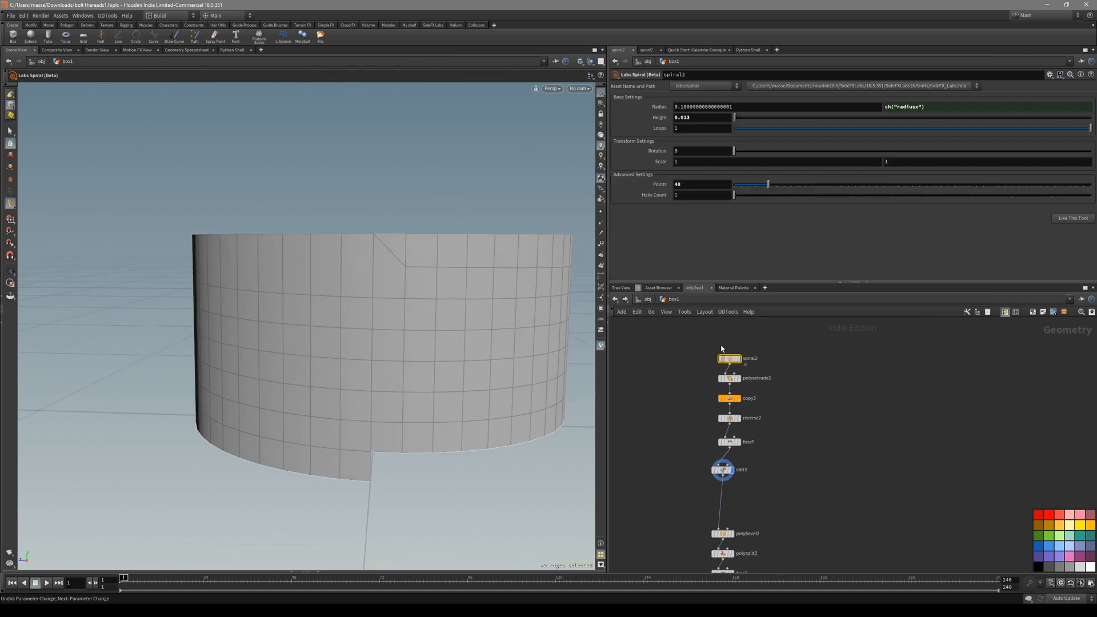
{"action": "left_click_drag", "start_coordinate": [743, 118], "coordinate": [739, 116]}
{"action": "right_click_drag", "start_coordinate": [448, 143], "coordinate": [280, 237], "text": "alt"}
{"action": "middle_click_drag", "start_coordinate": [426, 171], "coordinate": [408, 377], "text": "alt"}
Frame and orbit around the top of the taller cylinder in front and perspective views.
{"action": "right_click_drag", "start_coordinate": [399, 225], "coordinate": [355, 232], "text": "alt"}
{"action": "middle_click_drag", "start_coordinate": [455, 108], "coordinate": [433, 311], "text": "alt"}
{"action": "left_click_drag", "start_coordinate": [407, 207], "coordinate": [396, 221], "text": "alt"}
{"action": "right_click_drag", "start_coordinate": [397, 221], "coordinate": [445, 166]}
{"action": "key", "text": "space+3"}
{"action": "middle_click_drag", "start_coordinate": [471, 166], "coordinate": [482, 358]}
{"action": "right_click_drag", "start_coordinate": [517, 311], "coordinate": [485, 228], "text": "alt"}
{"action": "middle_click_drag", "start_coordinate": [485, 228], "coordinate": [448, 385], "text": "alt"}
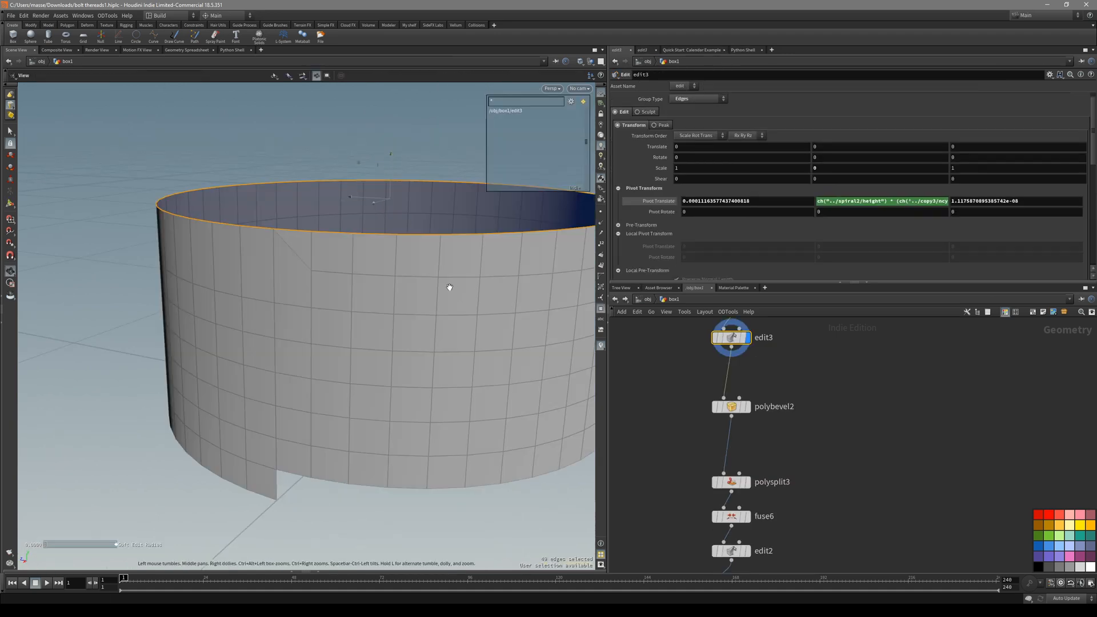
{"action": "right_click_drag", "start_coordinate": [448, 289], "coordinate": [367, 358]}
{"action": "left_click_drag", "start_coordinate": [367, 358], "coordinate": [417, 292]}
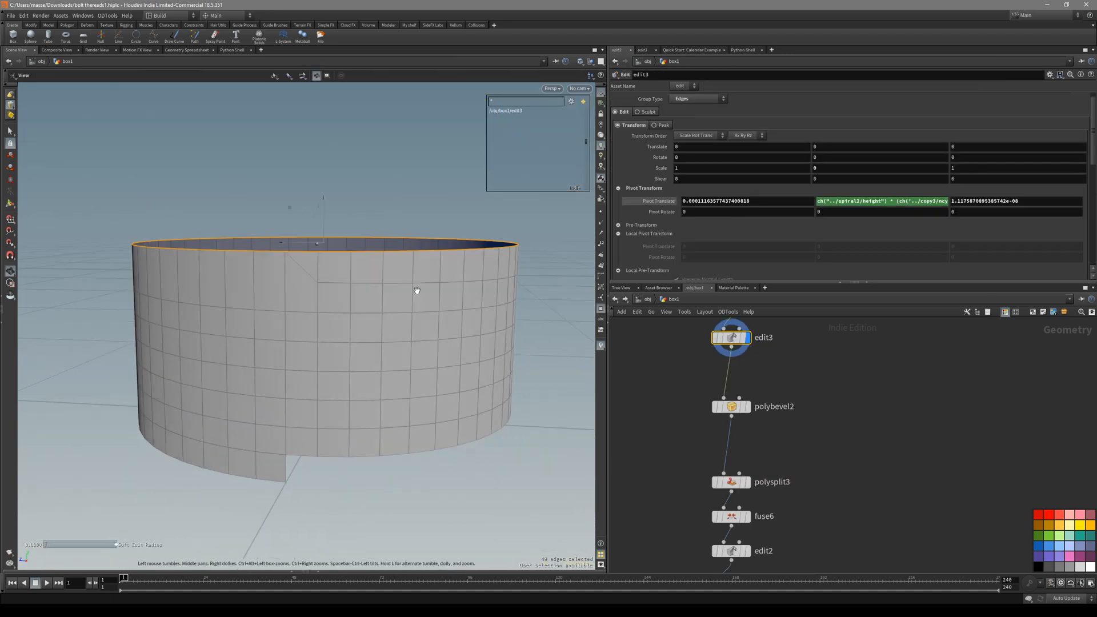
Browse down the node chain to edit3 and polybevel2, and reopen the cylinder top.
{"action": "scroll", "coordinate": [839, 463], "scroll_direction": "down", "scroll_amount": 3}
{"action": "middle_click_drag", "start_coordinate": [846, 483], "coordinate": [820, 409]}
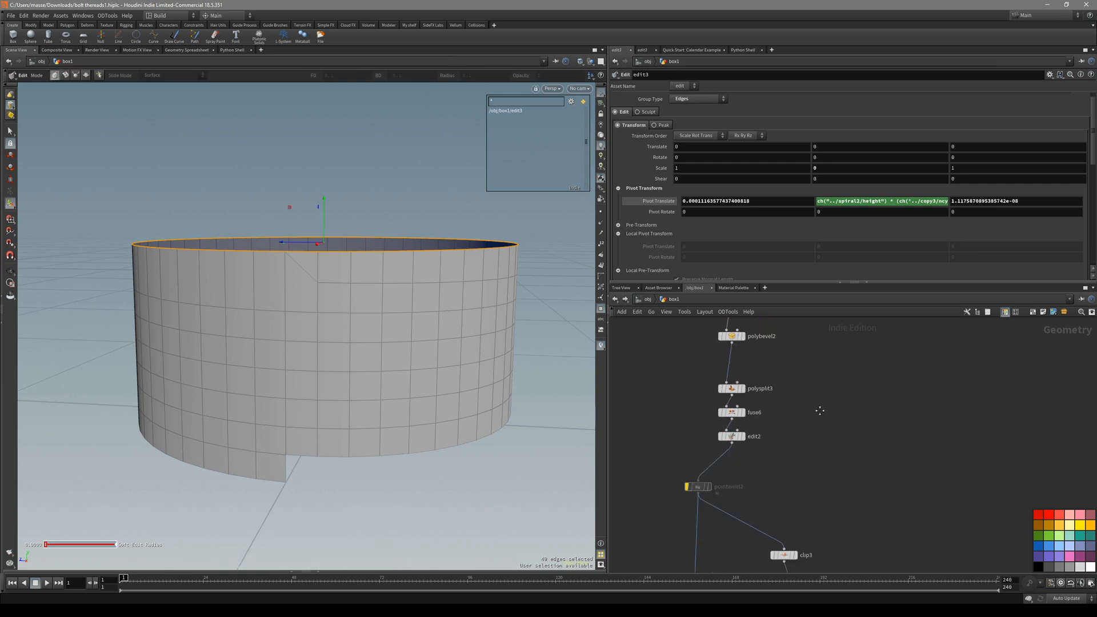
{"action": "middle_click_drag", "start_coordinate": [790, 531], "coordinate": [755, 425]}
{"action": "middle_click_drag", "start_coordinate": [818, 408], "coordinate": [784, 535]}
{"action": "mouse_move", "coordinate": [391, 290]}
{"action": "left_mouse_down", "text": "alt"}
{"action": "mouse_move", "coordinate": [411, 289]}
{"action": "mouse_move", "coordinate": [382, 286]}
{"action": "mouse_move", "coordinate": [403, 302]}
{"action": "left_mouse_up", "text": "alt"}
{"action": "scroll", "coordinate": [410, 278], "scroll_direction": "up", "scroll_amount": 2}
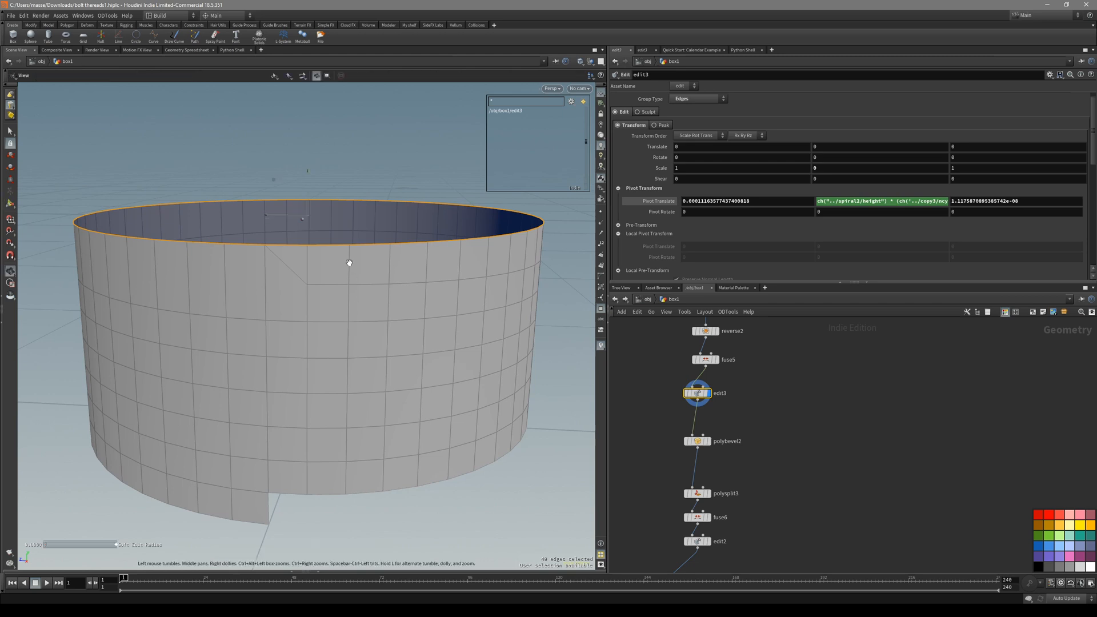
{"action": "left_click_drag", "start_coordinate": [349, 263], "coordinate": [350, 250], "text": "alt"}
{"action": "key", "text": "s"}
{"action": "mouse_move", "coordinate": [342, 296]}
{"action": "left_mouse_down", "text": "alt"}
{"action": "mouse_move", "coordinate": [352, 313]}
{"action": "mouse_move", "coordinate": [341, 277]}
{"action": "left_mouse_up", "text": "alt"}
{"action": "left_click_drag", "start_coordinate": [381, 336], "coordinate": [395, 358], "text": "alt"}
Display polybevel2 and test its bevel width with the interactive handles.
{"action": "left_click_drag", "start_coordinate": [681, 456], "coordinate": [682, 455]}
{"action": "left_click_drag", "start_coordinate": [352, 321], "coordinate": [351, 359], "text": "alt"}
{"action": "key", "text": "Return"}
{"action": "left_click_drag", "start_coordinate": [364, 358], "coordinate": [300, 345]}
{"action": "middle_click_drag", "start_coordinate": [656, 370], "coordinate": [642, 482]}
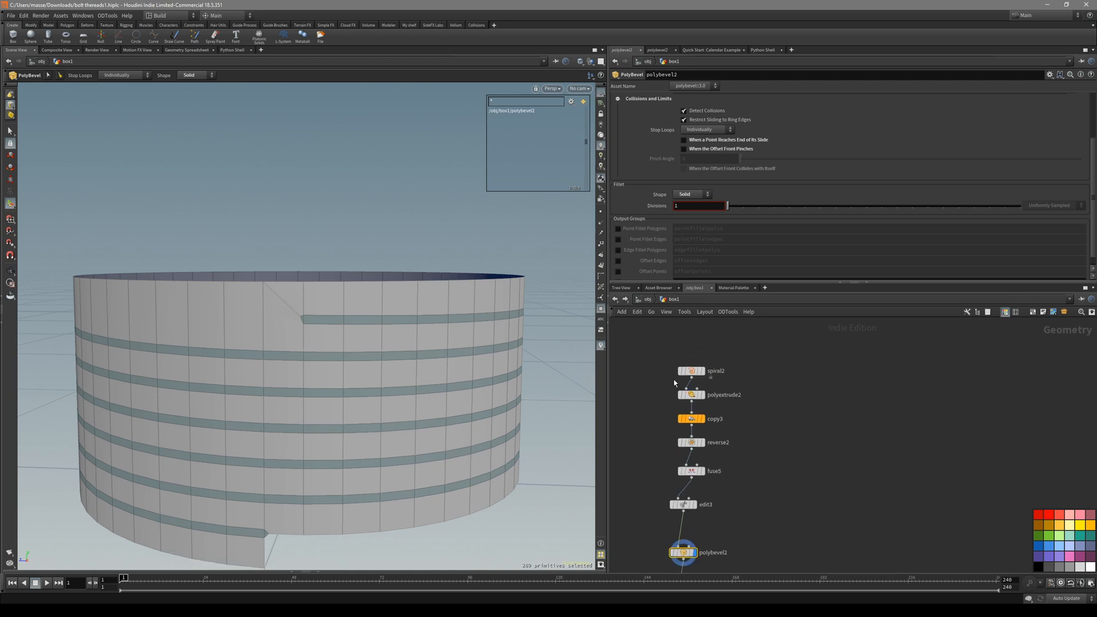
Raise the spiral2 Height to about 0.028.
{"action": "left_click", "coordinate": [691, 370]}
{"action": "middle_click_drag", "start_coordinate": [688, 121], "coordinate": [757, 148]}
{"action": "middle_click_drag", "start_coordinate": [732, 491], "coordinate": [739, 435]}
Widen the polybevel2 Distance, settling it at 0.0525578.
{"action": "left_click", "coordinate": [690, 497]}
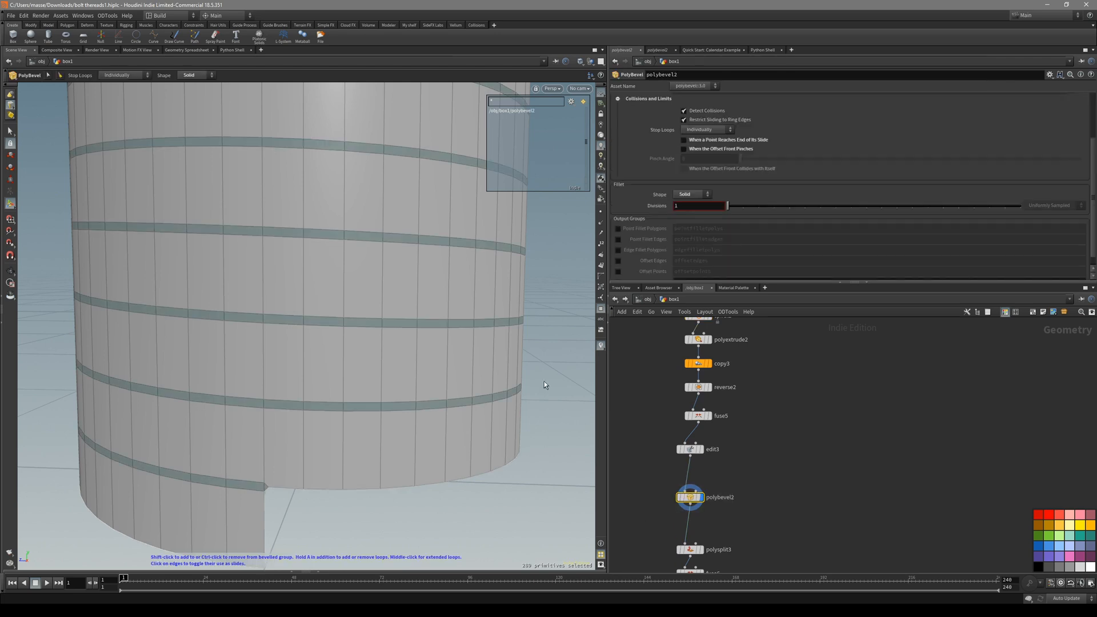
{"action": "right_click_drag", "start_coordinate": [423, 240], "coordinate": [282, 291], "text": "alt"}
{"action": "middle_click_drag", "start_coordinate": [281, 291], "coordinate": [245, 394], "text": "alt"}
{"action": "mouse_move", "coordinate": [365, 350]}
{"action": "left_mouse_down"}
{"action": "mouse_move", "coordinate": [386, 337]}
{"action": "mouse_move", "coordinate": [340, 331]}
{"action": "mouse_move", "coordinate": [366, 332]}
{"action": "left_mouse_up"}
{"action": "scroll", "coordinate": [723, 186], "scroll_direction": "up", "scroll_amount": 3}
{"action": "left_click_drag", "start_coordinate": [366, 285], "coordinate": [397, 287]}
{"action": "middle_click_drag", "start_coordinate": [773, 384], "coordinate": [783, 433]}
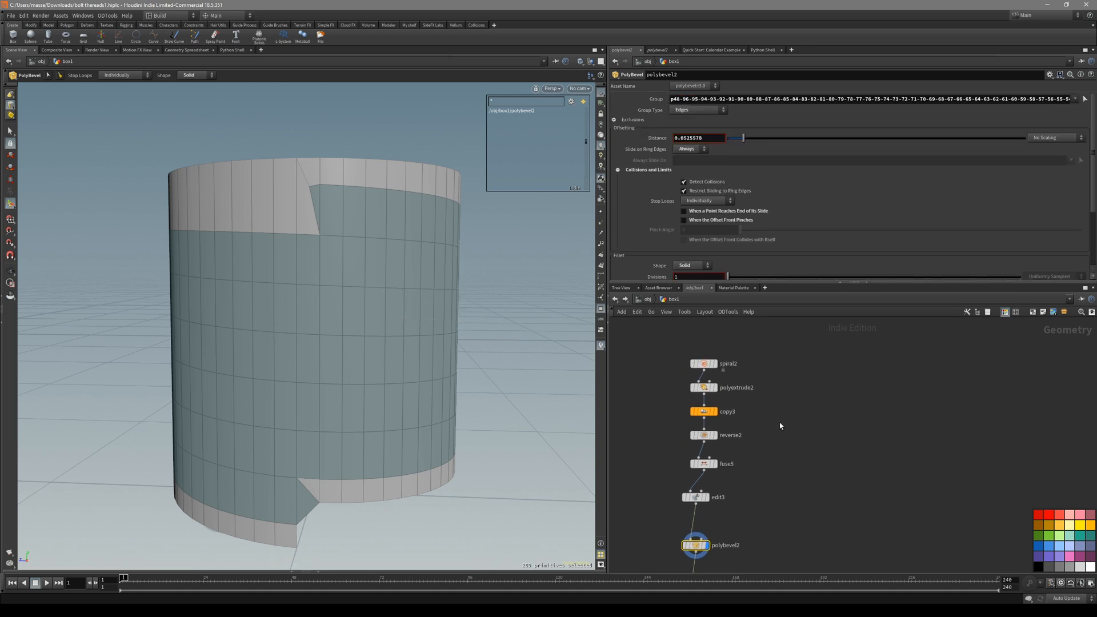
Lower the spiral2 Height to 0.018, then raise it back to 0.024.
{"action": "left_click", "coordinate": [704, 363]}
{"action": "middle_click_drag", "start_coordinate": [714, 117], "coordinate": [711, 147]}
{"action": "middle_click_drag", "start_coordinate": [816, 495], "coordinate": [810, 454]}
{"action": "left_click", "coordinate": [689, 504]}
{"action": "left_click_drag", "start_coordinate": [410, 377], "coordinate": [415, 354], "text": "alt"}
{"action": "middle_click_drag", "start_coordinate": [761, 346], "coordinate": [760, 406]}
{"action": "left_click", "coordinate": [695, 382]}
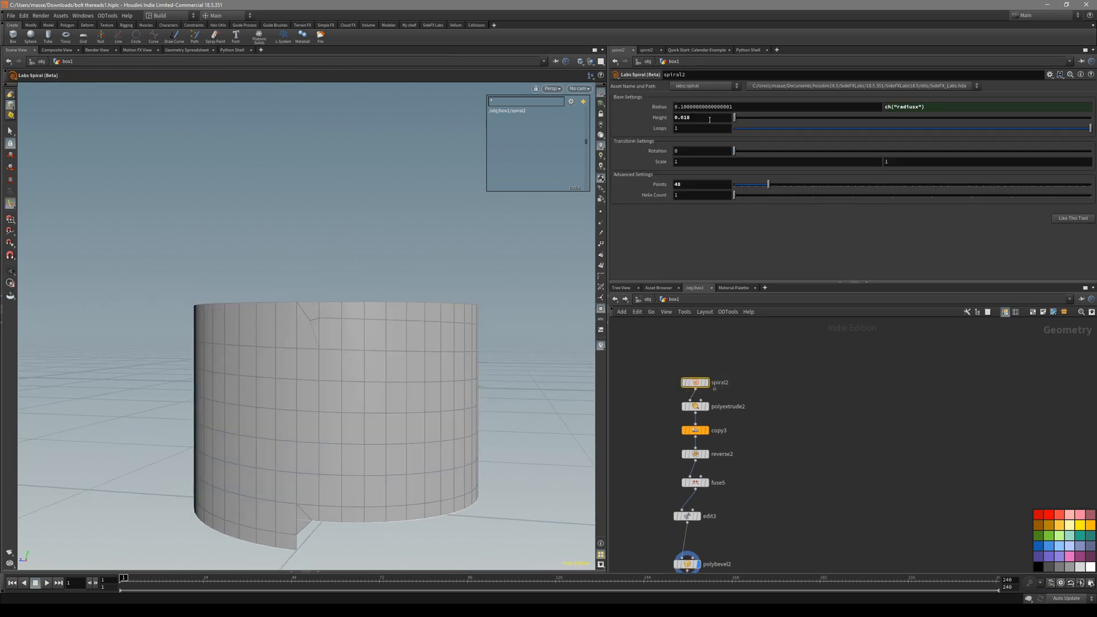
{"action": "middle_click_drag", "start_coordinate": [713, 146], "coordinate": [690, 150]}
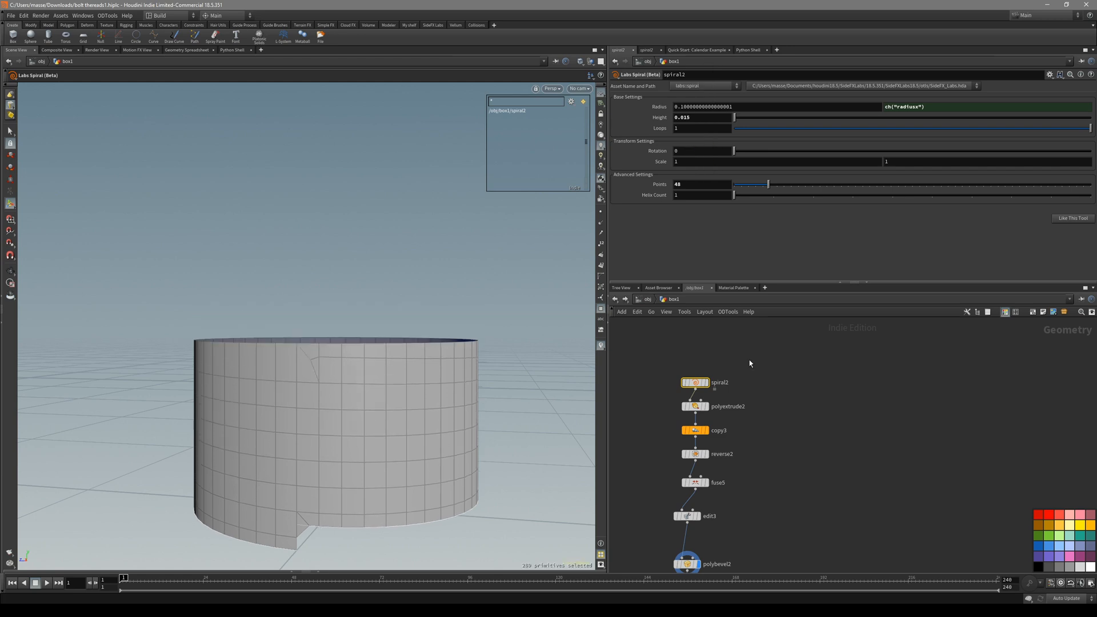
With polybevel2 shown, toggle the wireframe overlay and inspect the cylinder's top up close.
{"action": "middle_click_drag", "start_coordinate": [734, 546], "coordinate": [744, 510]}
{"action": "left_click", "coordinate": [690, 528]}
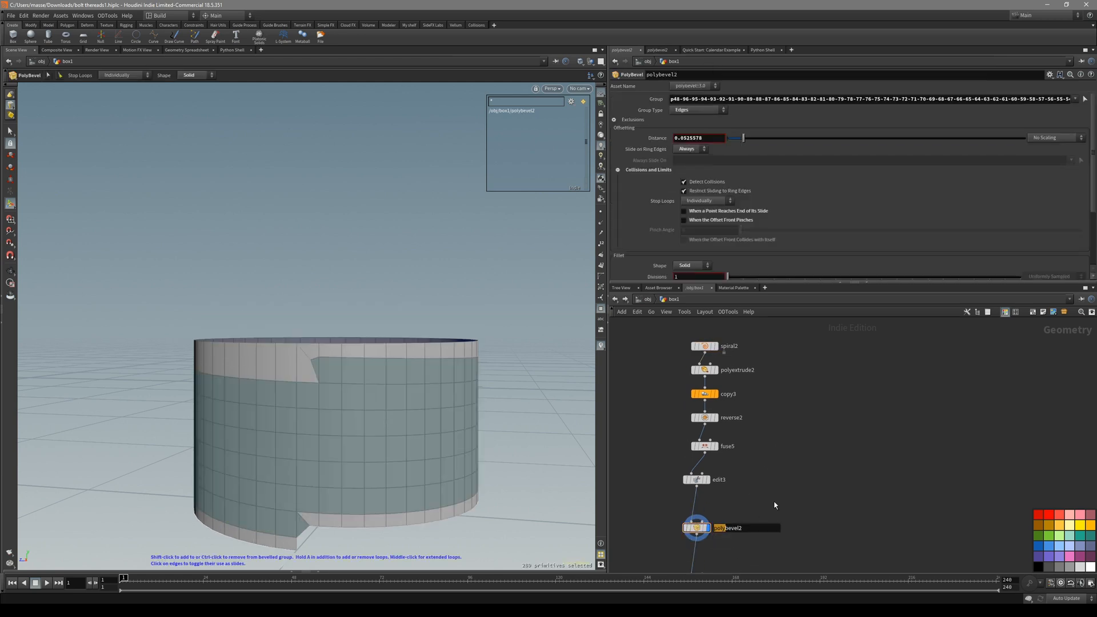
{"action": "key", "text": "Escape"}
{"action": "key", "text": "shift+w"}
{"action": "key", "text": "shift+w"}
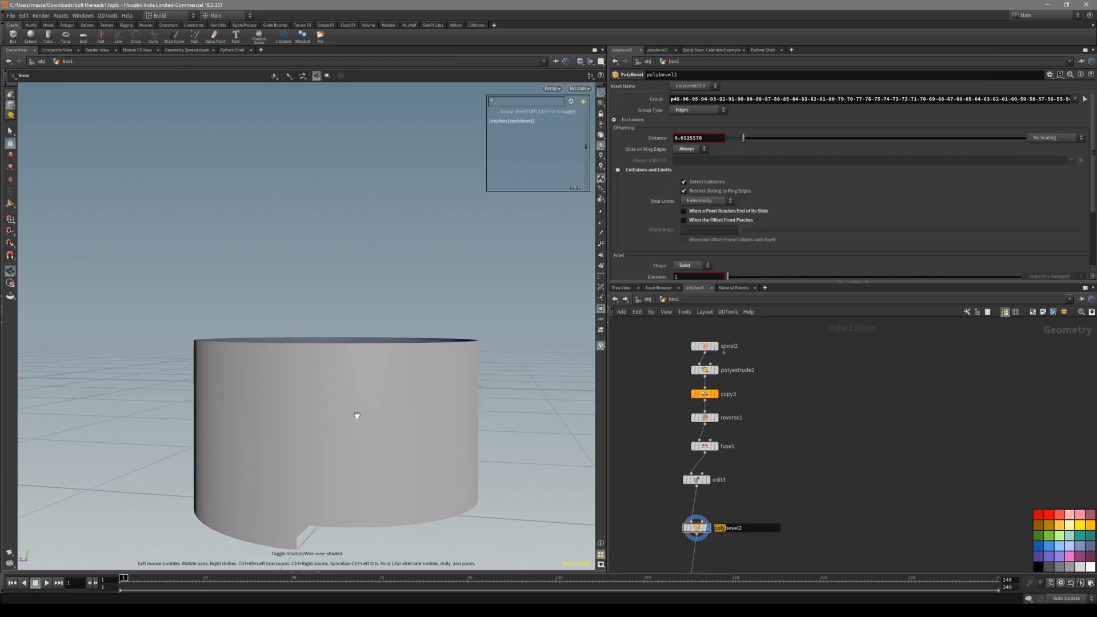
{"action": "key", "text": "shift+w"}
{"action": "left_click_drag", "start_coordinate": [354, 414], "coordinate": [347, 369]}
{"action": "right_click_drag", "start_coordinate": [300, 352], "coordinate": [419, 352]}
{"action": "left_click_drag", "start_coordinate": [324, 371], "coordinate": [334, 354], "text": "alt"}
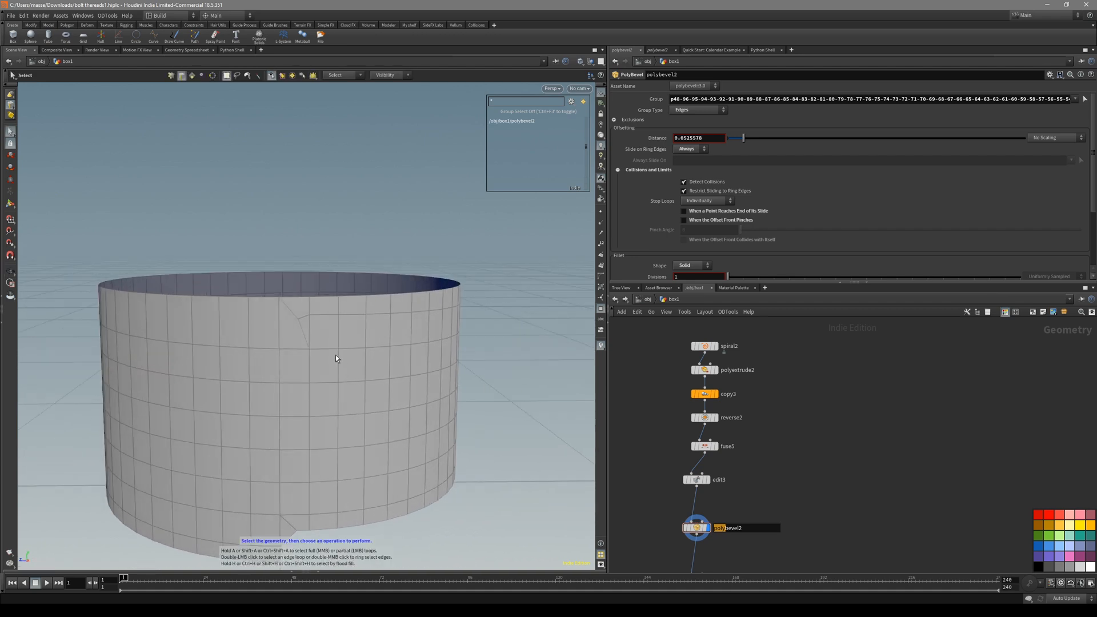
Back in bevel editing, turn off the bevel's Merged Points output group.
{"action": "key", "text": "Escape"}
{"action": "key", "text": "Return"}
{"action": "scroll", "coordinate": [783, 251], "scroll_direction": "down", "scroll_amount": 1}
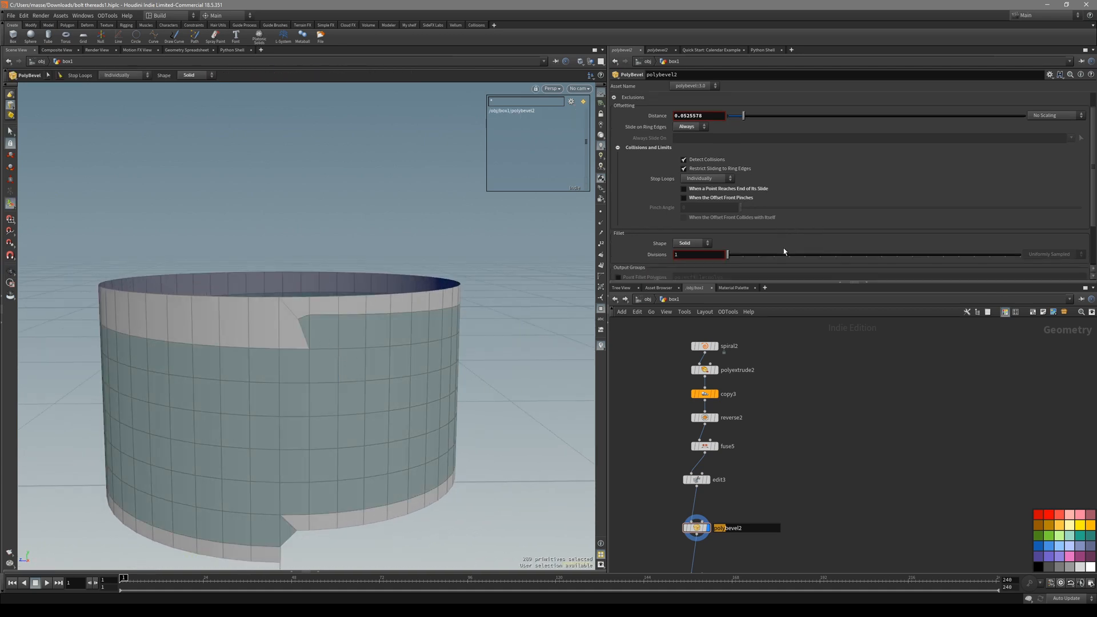
{"action": "scroll", "coordinate": [325, 340], "scroll_direction": "up", "scroll_amount": 6}
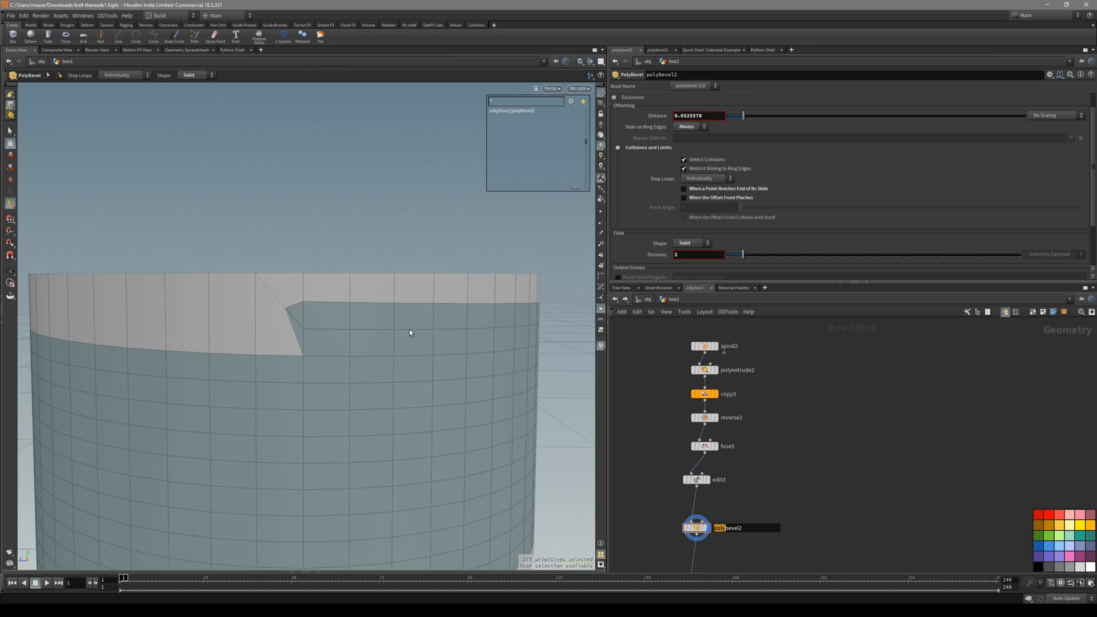
{"action": "left_click_drag", "start_coordinate": [423, 356], "coordinate": [415, 320], "text": "alt"}
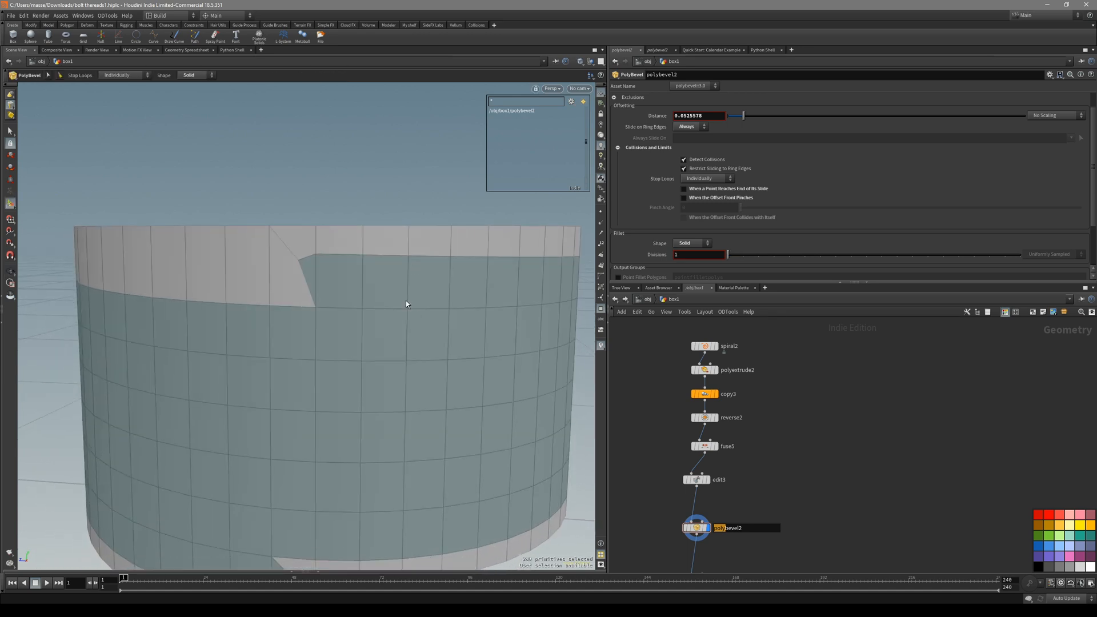
{"action": "scroll", "coordinate": [402, 315], "scroll_direction": "up", "scroll_amount": 1}
{"action": "scroll", "coordinate": [306, 274], "scroll_direction": "up", "scroll_amount": 3, "text": "alt"}
{"action": "scroll", "coordinate": [385, 302], "scroll_direction": "down", "scroll_amount": 1}
{"action": "scroll", "coordinate": [776, 237], "scroll_direction": "down", "scroll_amount": 3}
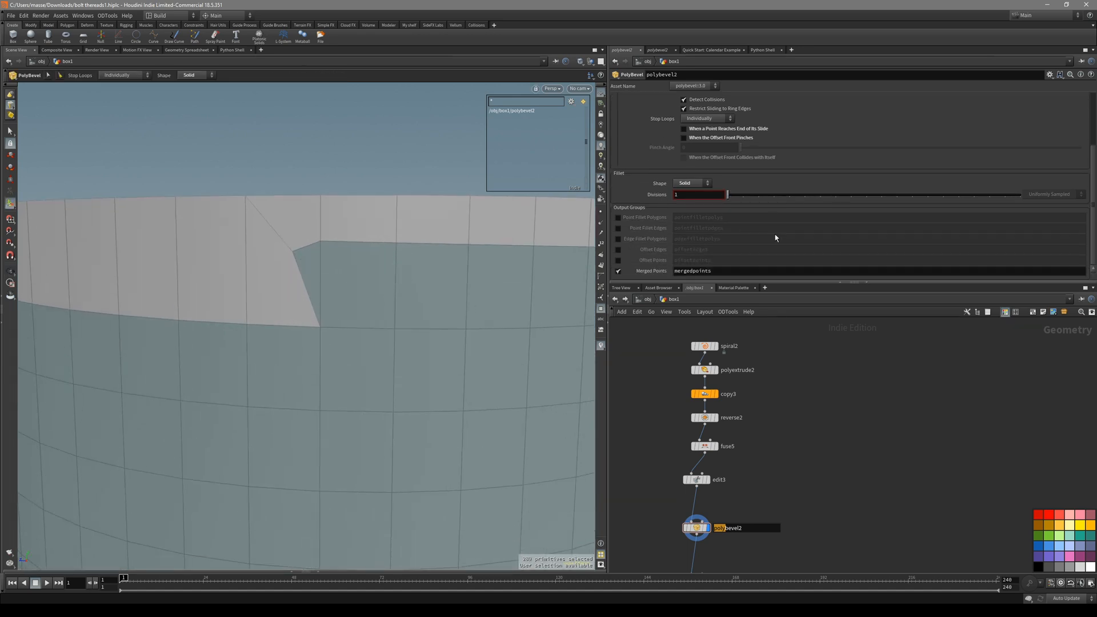
{"action": "left_click", "coordinate": [617, 272]}
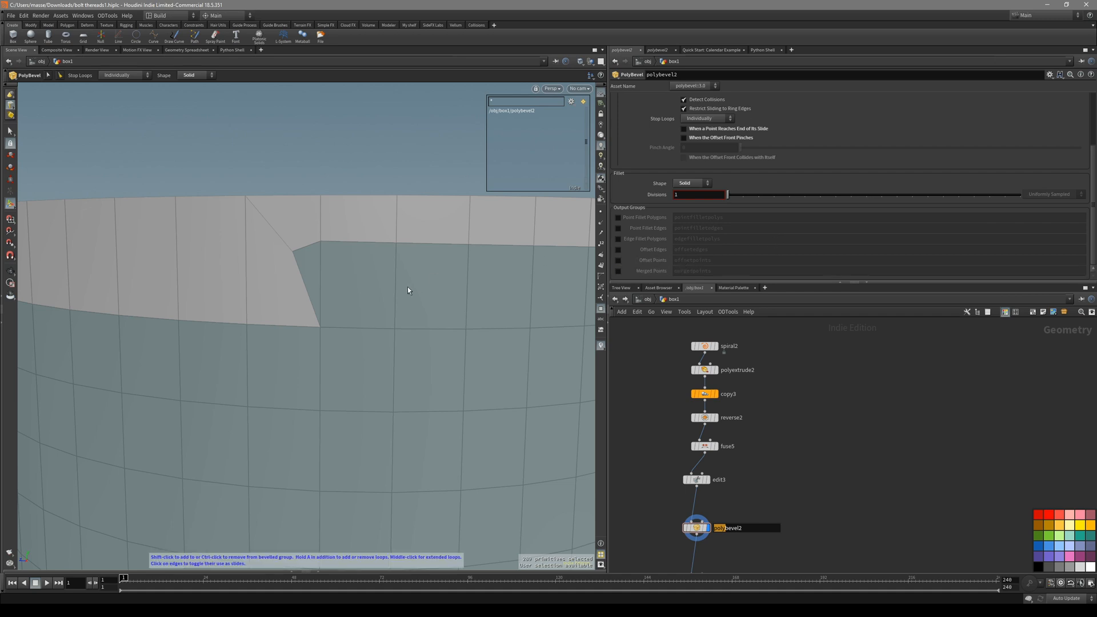
Add an edge loop after polybevel2, creating the polysplit5 node.
{"action": "key", "text": "s"}
{"action": "key", "text": "q"}
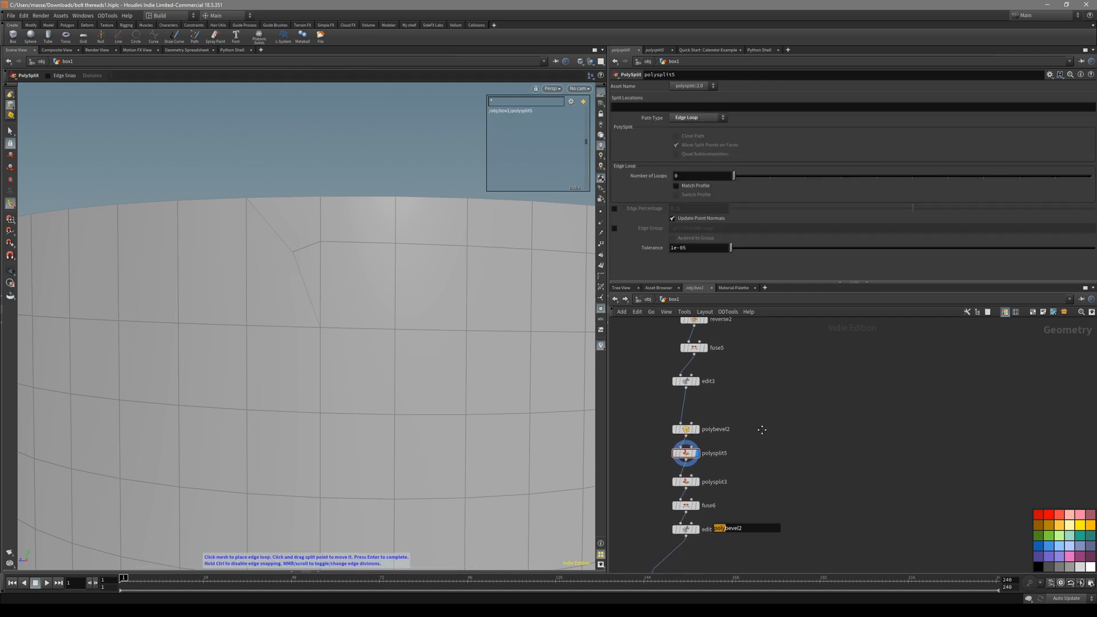
{"action": "left_click", "coordinate": [696, 409]}
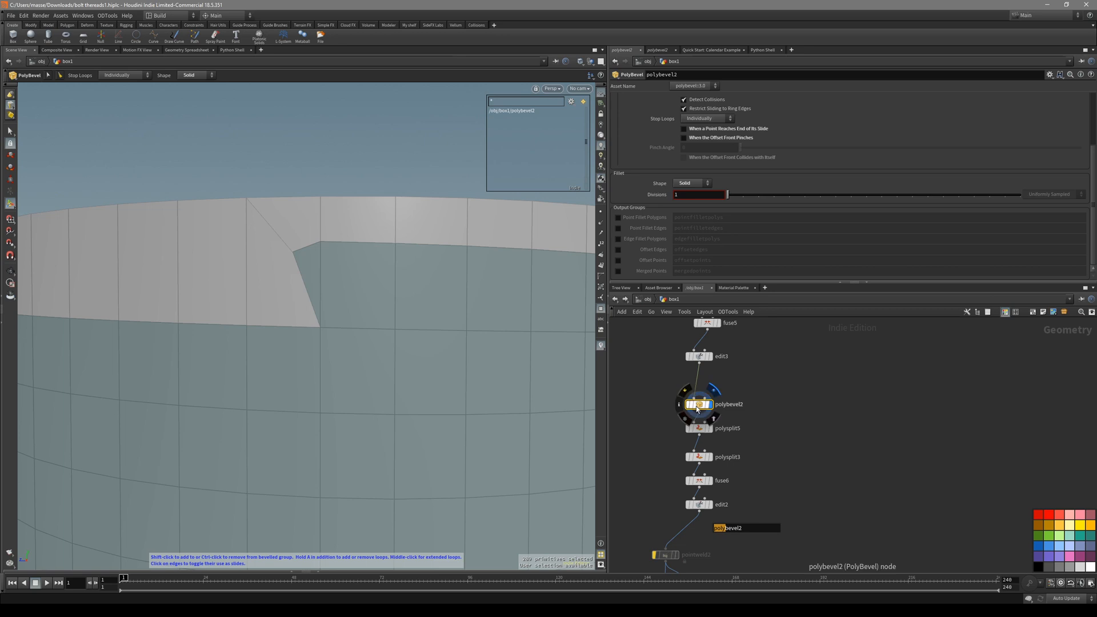
{"action": "left_click", "coordinate": [698, 429]}
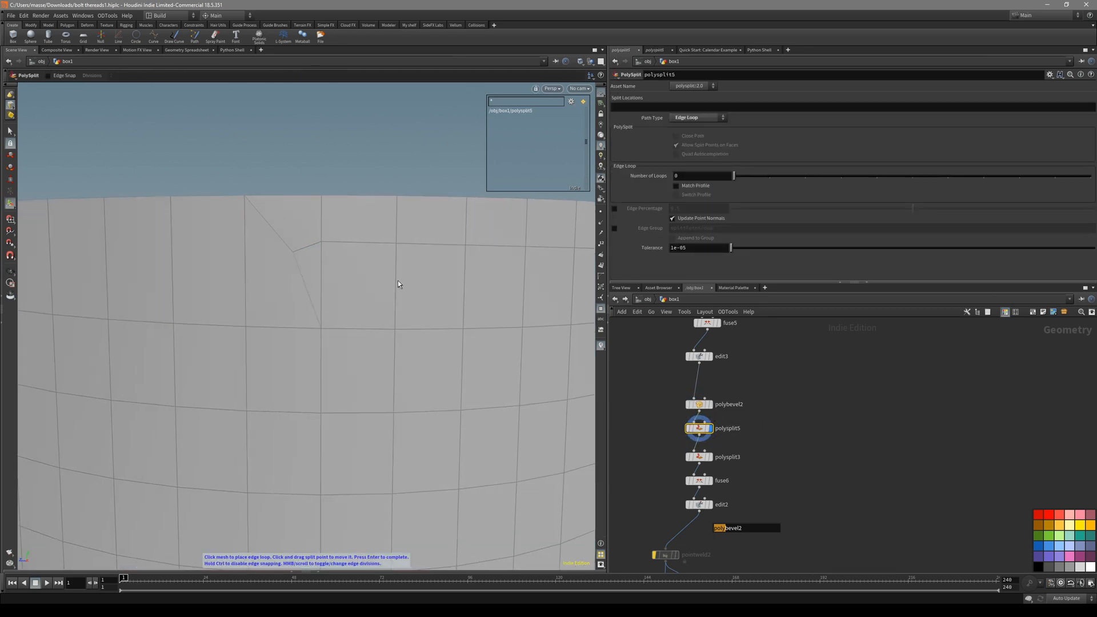
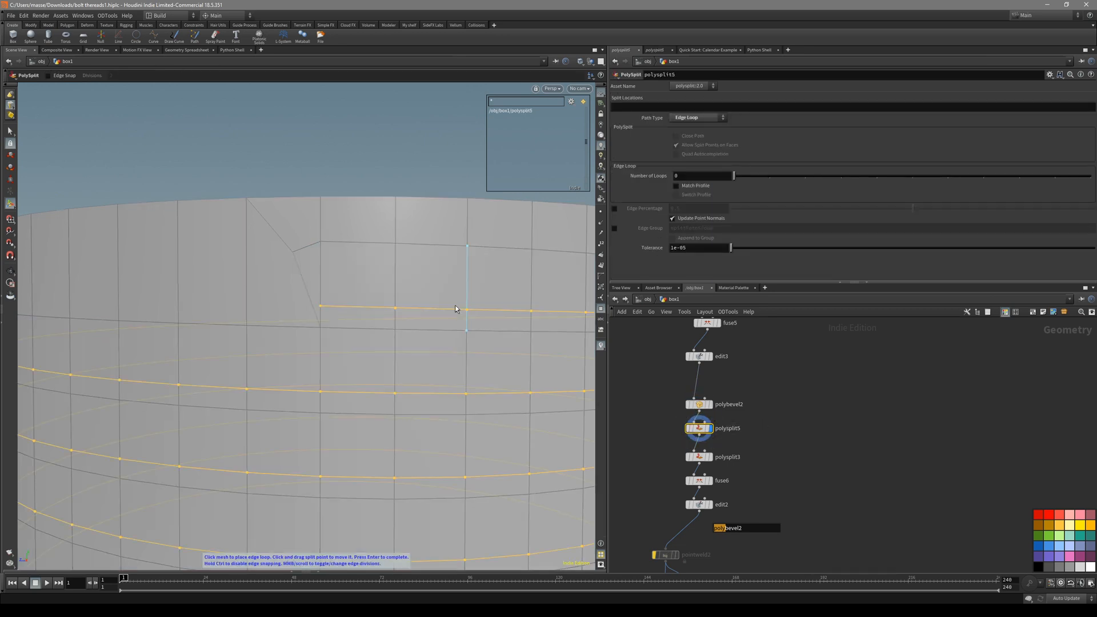
Place an edge loop on the cylinder stored in splitPathGroup, then preview polysplit3's result.
{"action": "left_click", "coordinate": [396, 288]}
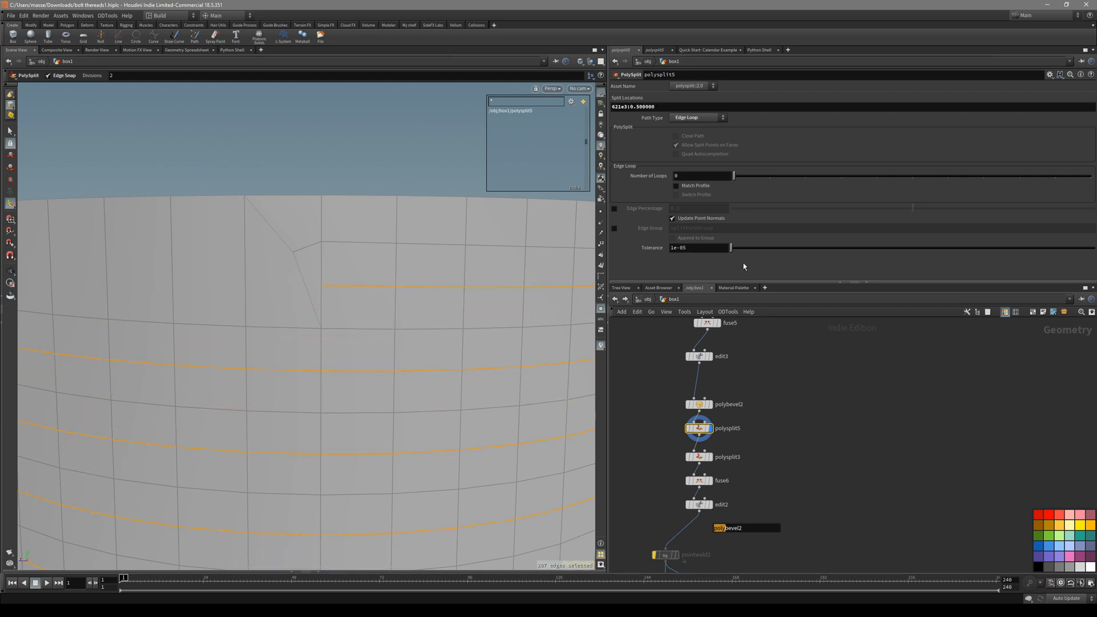
{"action": "left_click", "coordinate": [613, 230]}
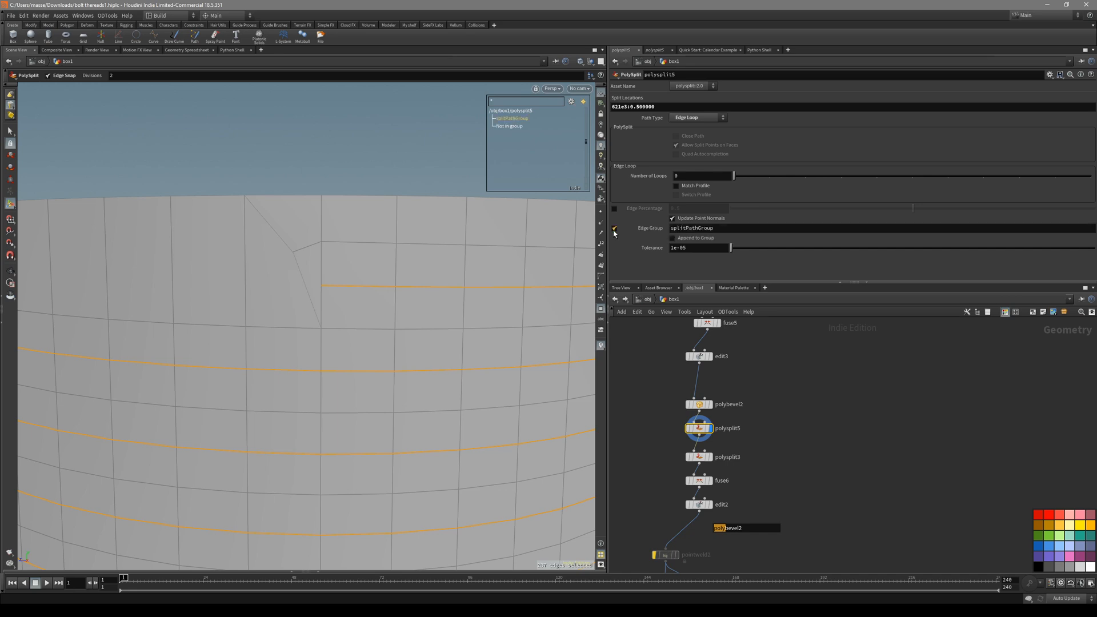
{"action": "middle_click_drag", "start_coordinate": [775, 468], "coordinate": [787, 428]}
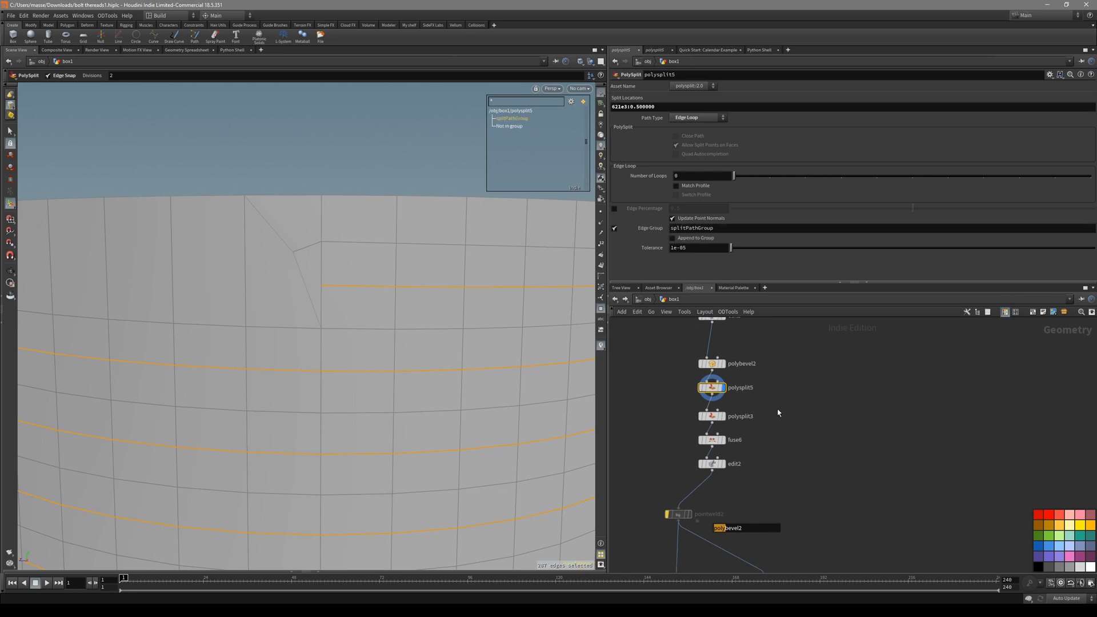
{"action": "left_click_drag", "start_coordinate": [743, 421], "coordinate": [690, 419]}
{"action": "key", "text": "r"}
{"action": "left_click_drag", "start_coordinate": [363, 290], "coordinate": [360, 317], "text": "alt"}
{"action": "right_click_drag", "start_coordinate": [361, 317], "coordinate": [323, 324], "text": "alt"}
{"action": "key", "text": "Return"}
{"action": "scroll", "coordinate": [770, 441], "scroll_direction": "up", "scroll_amount": 1}
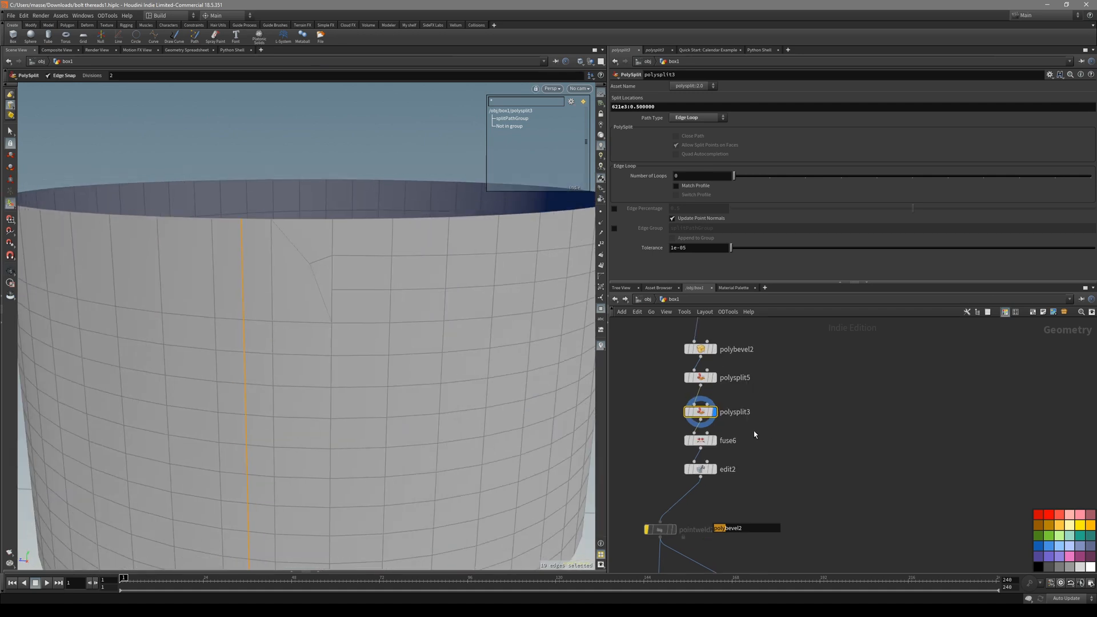
Check fuse6, then delete polysplit3, fuse6 and edit2 and reposition polysplit5.
{"action": "left_click_drag", "start_coordinate": [748, 430], "coordinate": [698, 443]}
{"action": "key", "text": "r"}
{"action": "left_click_drag", "start_coordinate": [796, 486], "coordinate": [768, 477]}
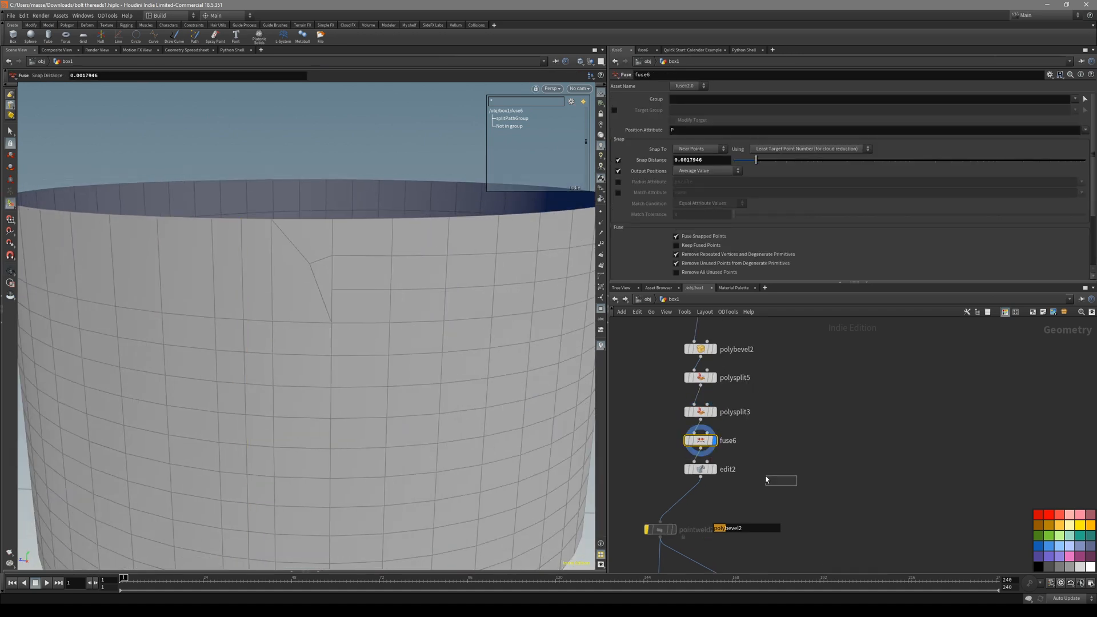
{"action": "left_click_drag", "start_coordinate": [696, 409], "coordinate": [693, 407]}
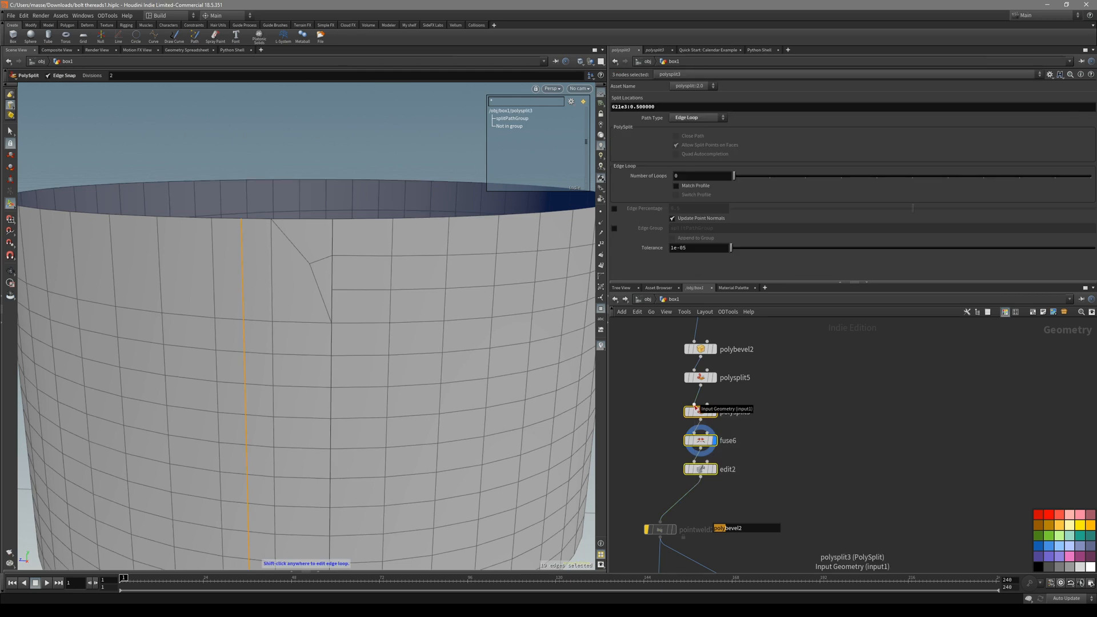
{"action": "key", "text": "Delete"}
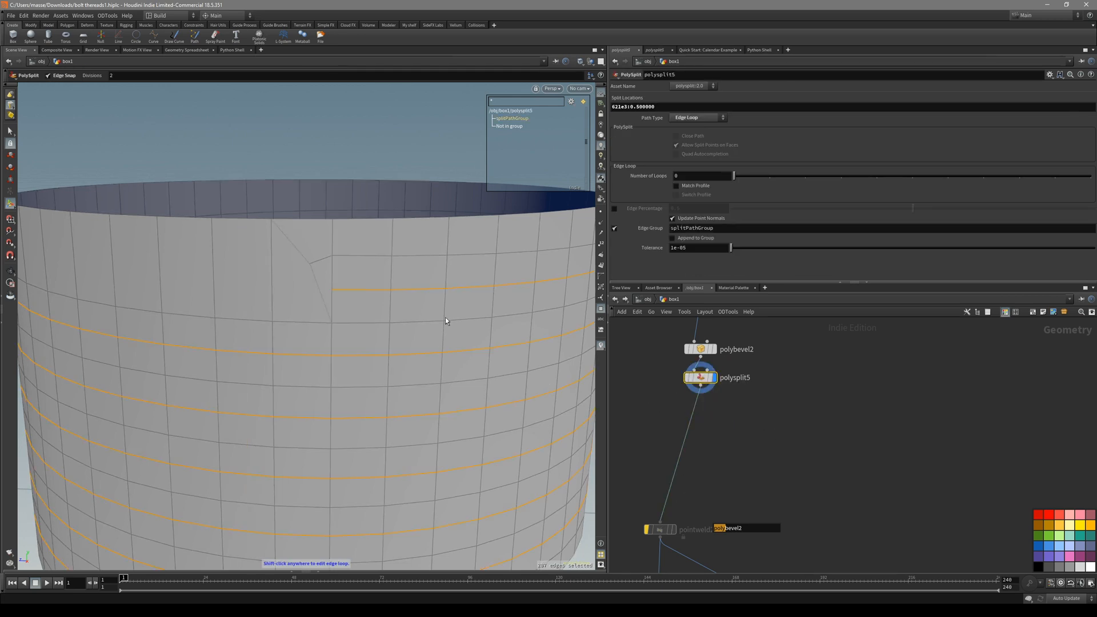
{"action": "left_click_drag", "start_coordinate": [709, 385], "coordinate": [734, 414]}
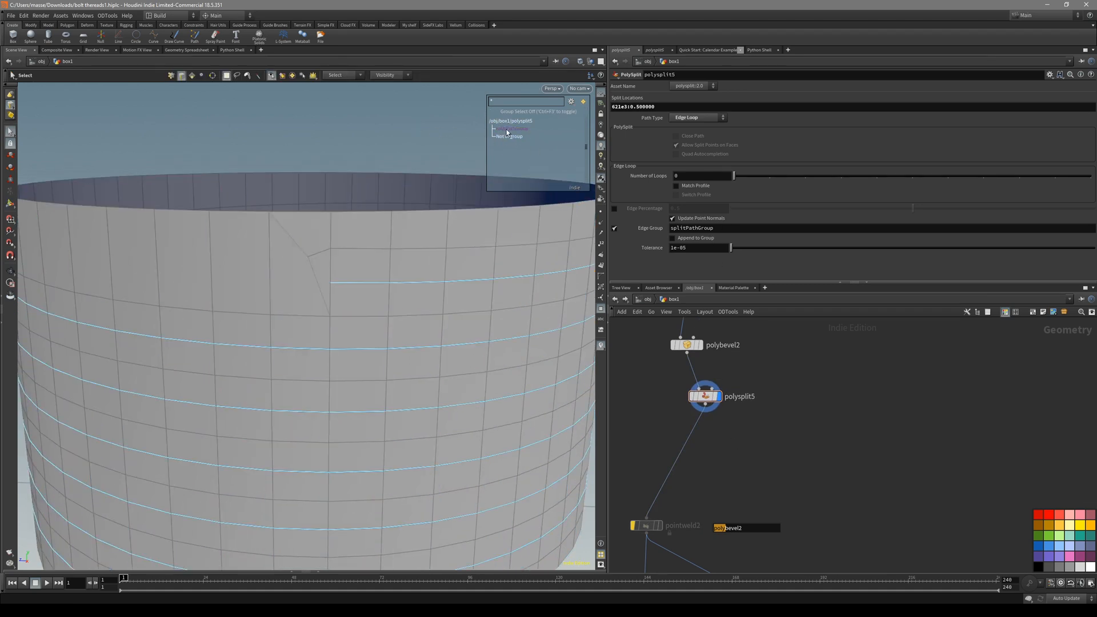
Add an Edit node (edit4) after polysplit5 with its Group set to splitPathGroup.
{"action": "left_click", "coordinate": [506, 130]}
{"action": "key", "text": "Tab"}
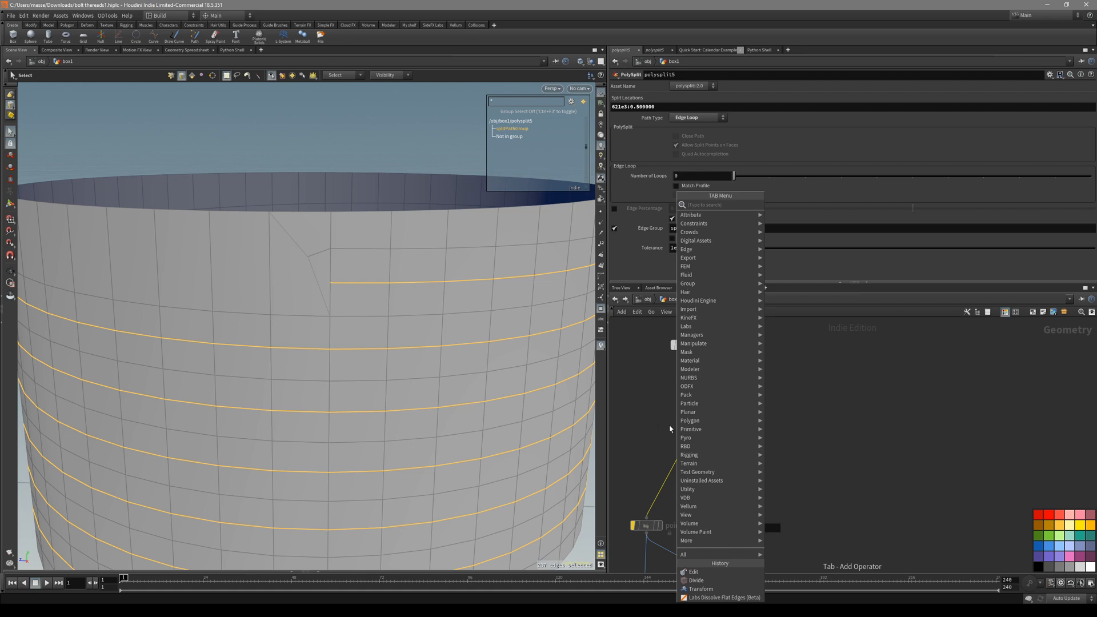
{"action": "type", "text": "ed"}
{"action": "key", "text": "Return"}
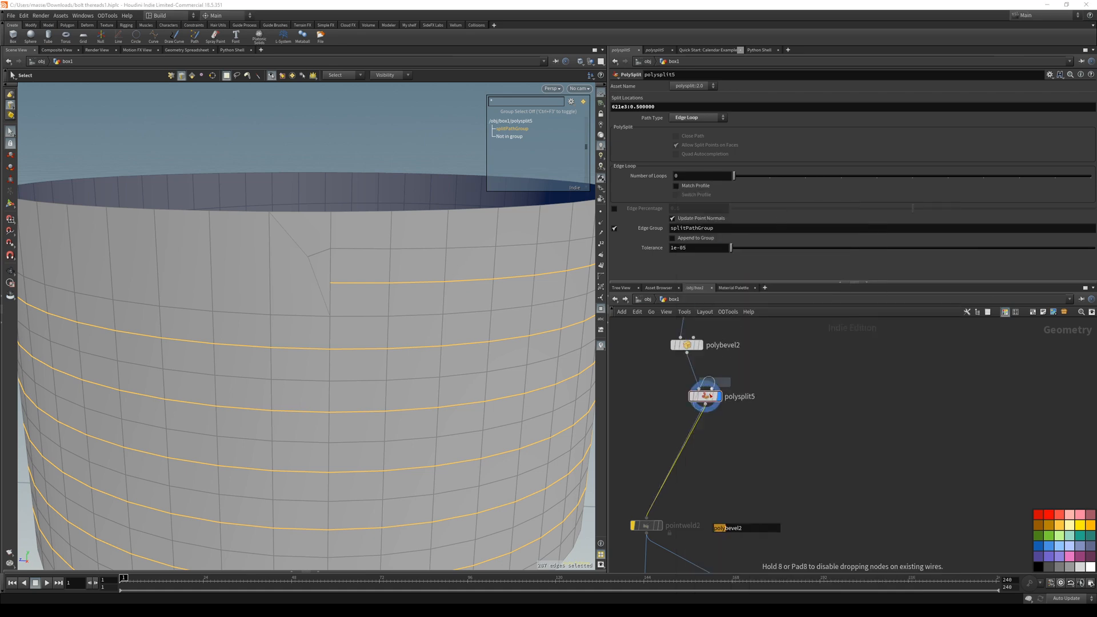
{"action": "left_click", "coordinate": [707, 439]}
{"action": "key", "text": "Return"}
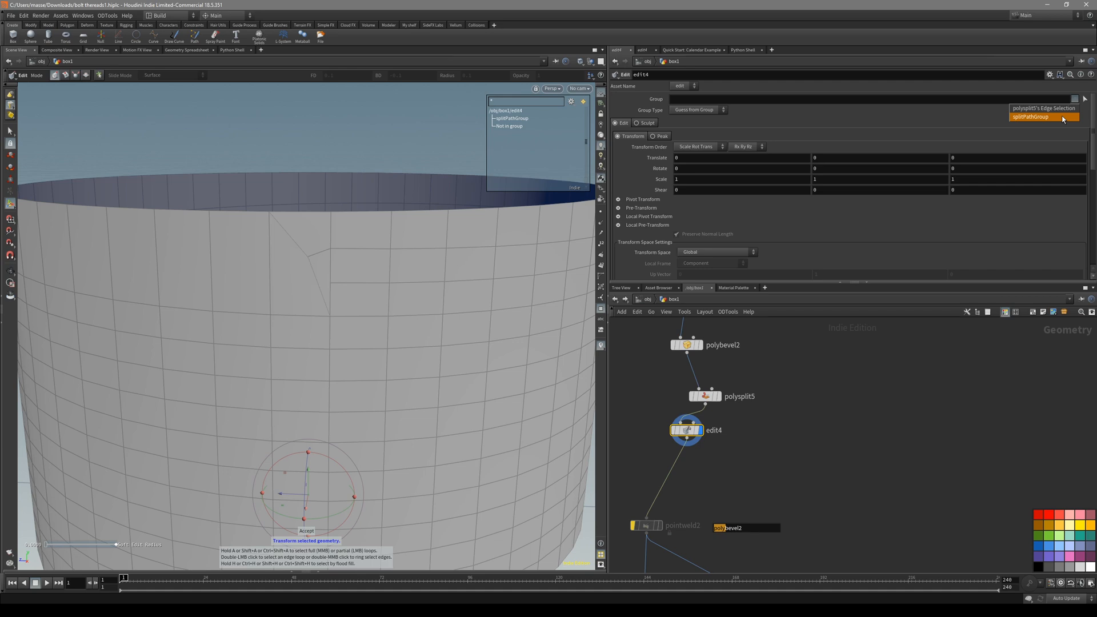
{"action": "left_click", "coordinate": [1063, 119]}
Scale the splitPathGroup loops inward to 0.895437 in X and Z to cut grooves.
{"action": "left_click_drag", "start_coordinate": [423, 363], "coordinate": [400, 336], "text": "alt"}
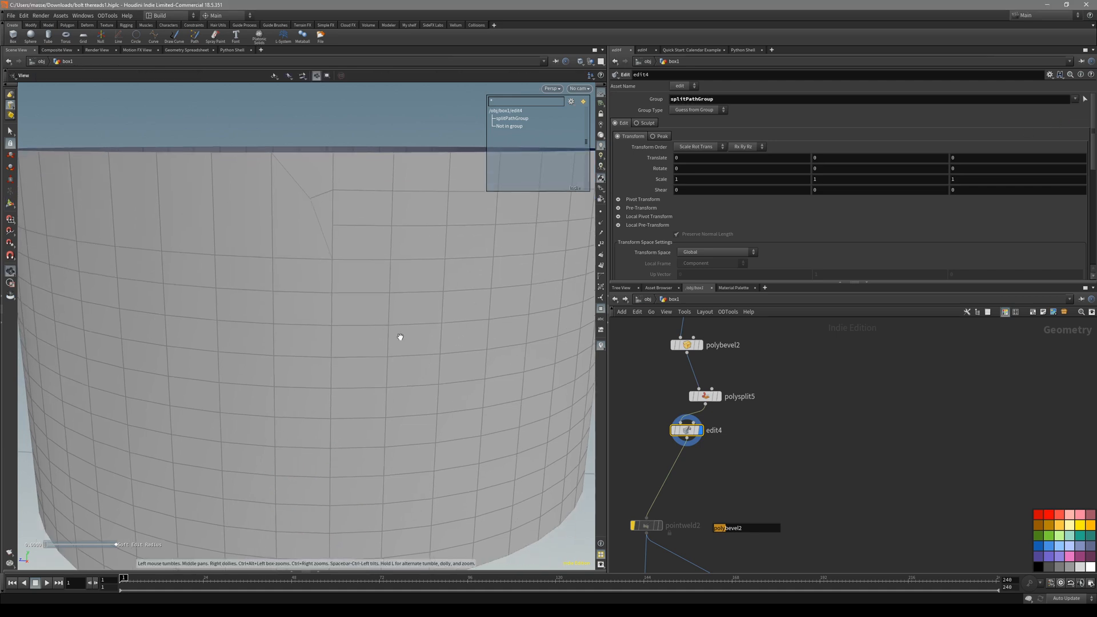
{"action": "left_click", "coordinate": [723, 395]}
{"action": "left_click", "coordinate": [698, 438]}
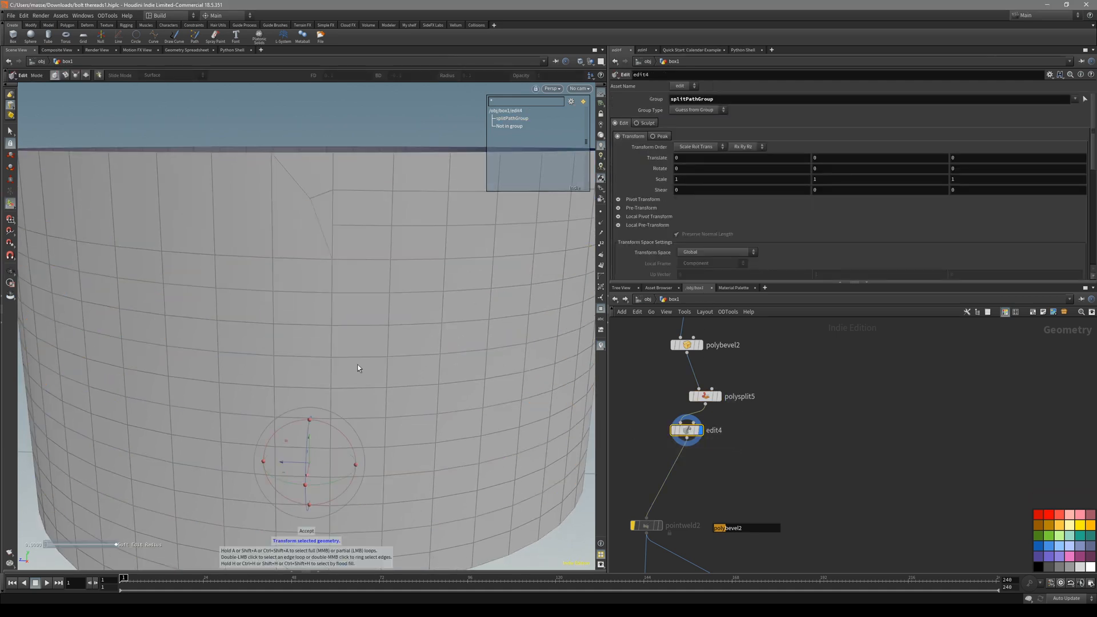
{"action": "key", "text": "e"}
{"action": "left_click_drag", "start_coordinate": [269, 478], "coordinate": [274, 477]}
{"action": "left_click_drag", "start_coordinate": [286, 457], "coordinate": [396, 394], "text": "alt"}
{"action": "scroll", "coordinate": [343, 389], "scroll_direction": "down", "scroll_amount": 4}
{"action": "left_click_drag", "start_coordinate": [353, 427], "coordinate": [345, 379]}
Set spiral2's Height to 0.018 and view the spiral from the front.
{"action": "scroll", "coordinate": [714, 455], "scroll_direction": "down", "scroll_amount": 3}
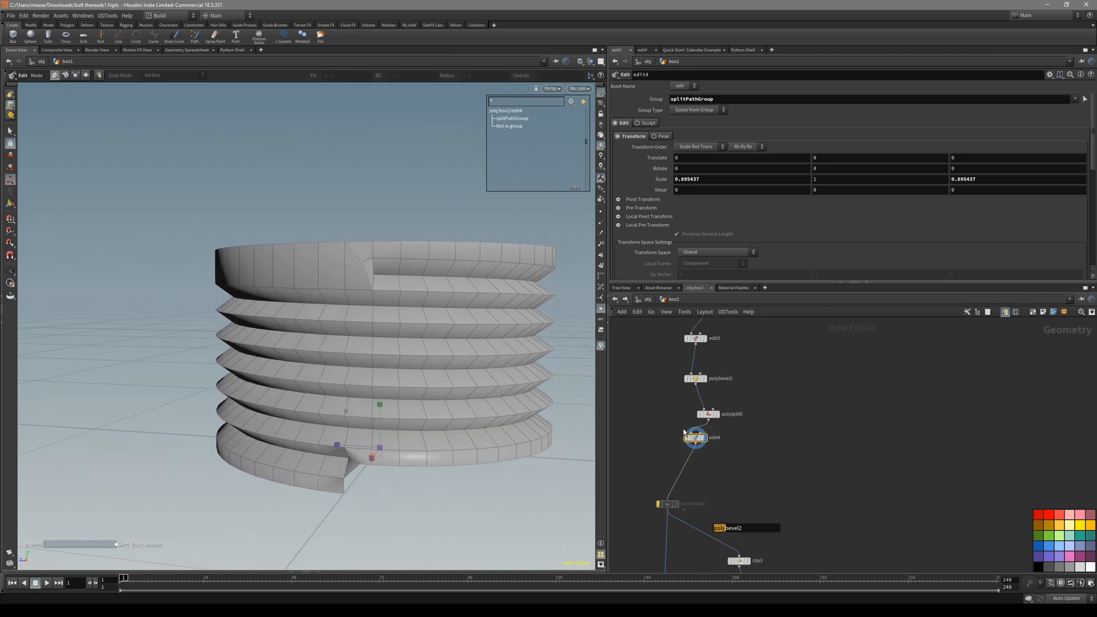
{"action": "left_click_drag", "start_coordinate": [733, 457], "coordinate": [729, 460]}
{"action": "scroll", "coordinate": [766, 424], "scroll_direction": "down", "scroll_amount": 5}
{"action": "middle_click_drag", "start_coordinate": [751, 323], "coordinate": [735, 398]}
{"action": "scroll", "coordinate": [735, 398], "scroll_direction": "up", "scroll_amount": 4}
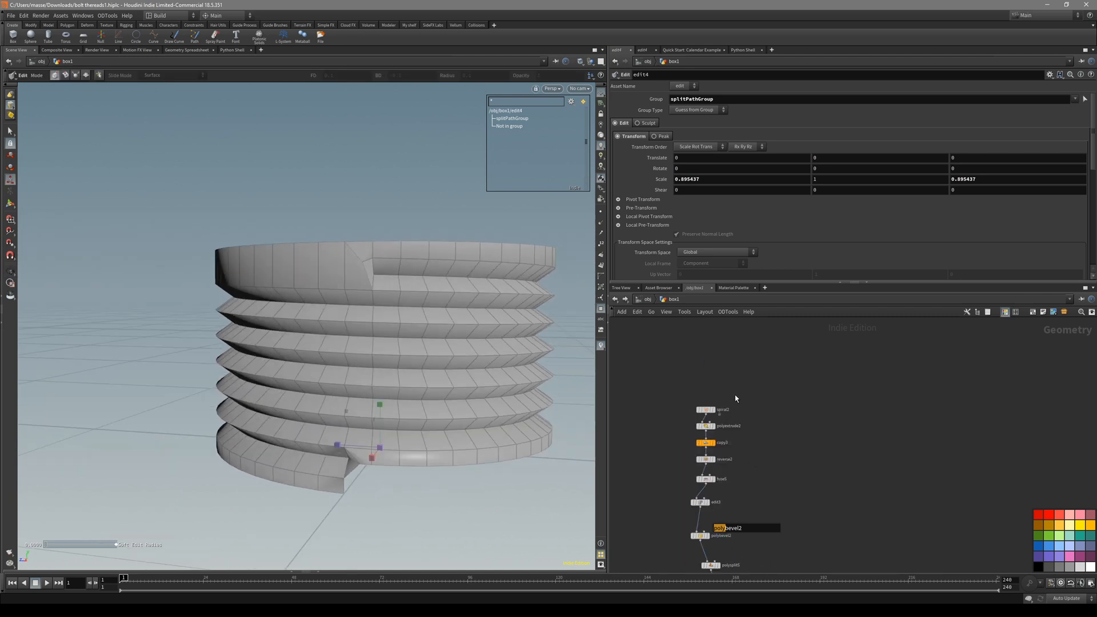
{"action": "left_click", "coordinate": [706, 410]}
{"action": "mouse_move", "coordinate": [714, 140]}
{"action": "middle_mouse_down"}
{"action": "mouse_move", "coordinate": [771, 143]}
{"action": "mouse_move", "coordinate": [713, 121]}
{"action": "mouse_move", "coordinate": [754, 147]}
{"action": "mouse_move", "coordinate": [705, 143]}
{"action": "mouse_move", "coordinate": [743, 143]}
{"action": "mouse_move", "coordinate": [714, 144]}
{"action": "middle_mouse_up"}
{"action": "key", "text": "space+3"}
Lower spiral2's Points count, then nudge it back up slightly.
{"action": "key", "text": "space+1"}
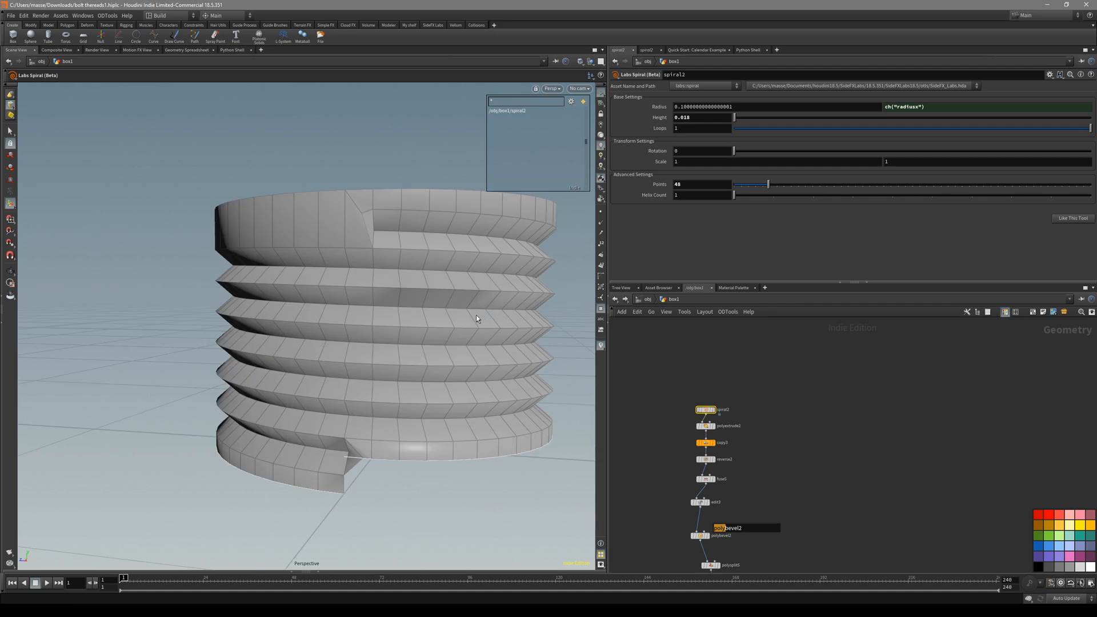
{"action": "left_click_drag", "start_coordinate": [480, 315], "coordinate": [422, 323], "text": "alt"}
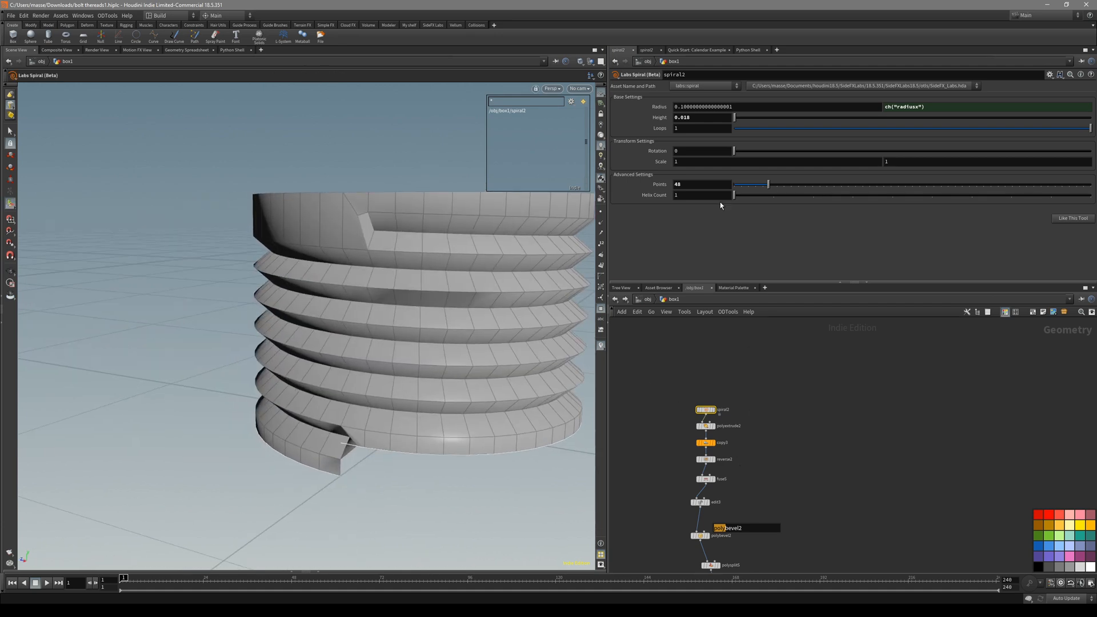
{"action": "scroll", "coordinate": [725, 398], "scroll_direction": "up", "scroll_amount": 5}
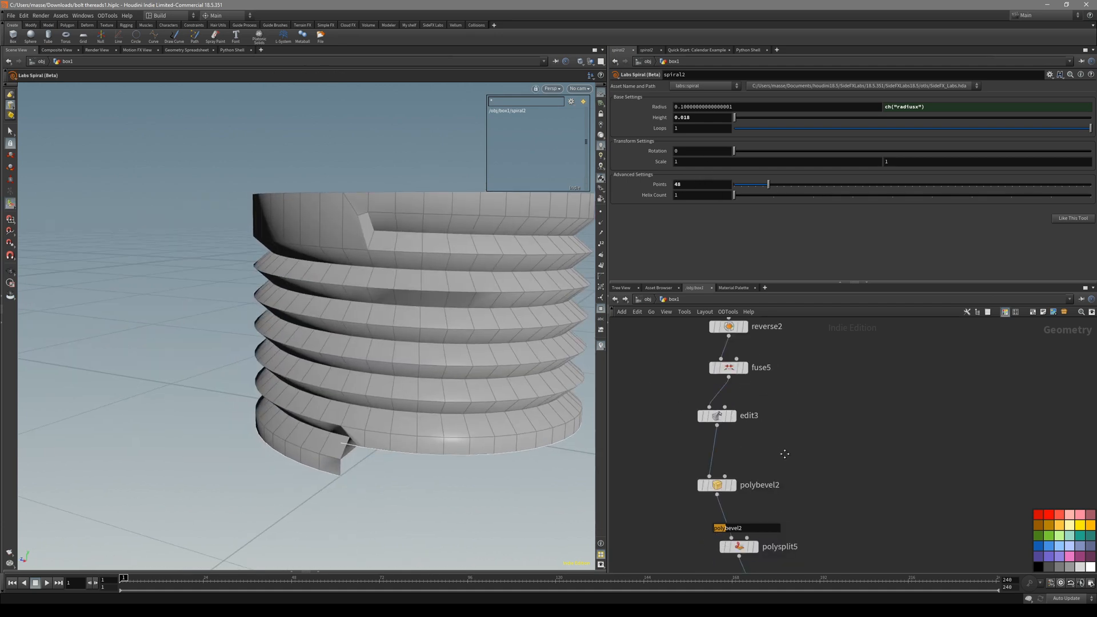
{"action": "middle_click_drag", "start_coordinate": [751, 411], "coordinate": [744, 485]}
{"action": "scroll", "coordinate": [754, 482], "scroll_direction": "down", "scroll_amount": 3}
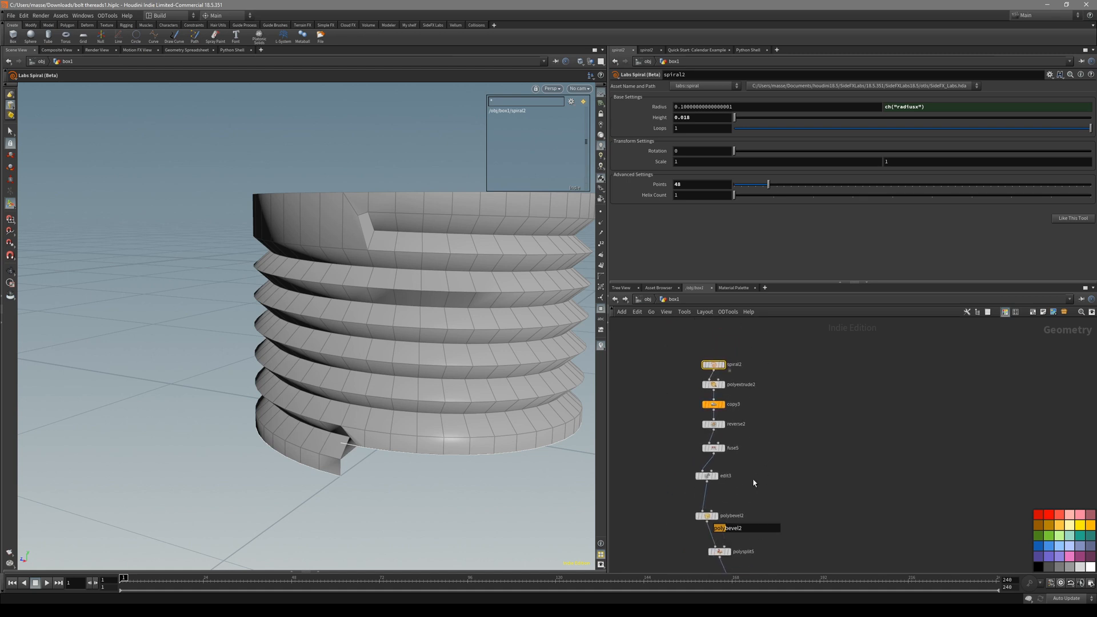
{"action": "scroll", "coordinate": [767, 384], "scroll_direction": "up", "scroll_amount": 3}
{"action": "mouse_move", "coordinate": [768, 184]}
{"action": "left_mouse_down"}
{"action": "mouse_move", "coordinate": [758, 183]}
{"action": "mouse_move", "coordinate": [783, 187]}
{"action": "mouse_move", "coordinate": [756, 190]}
{"action": "left_mouse_up"}
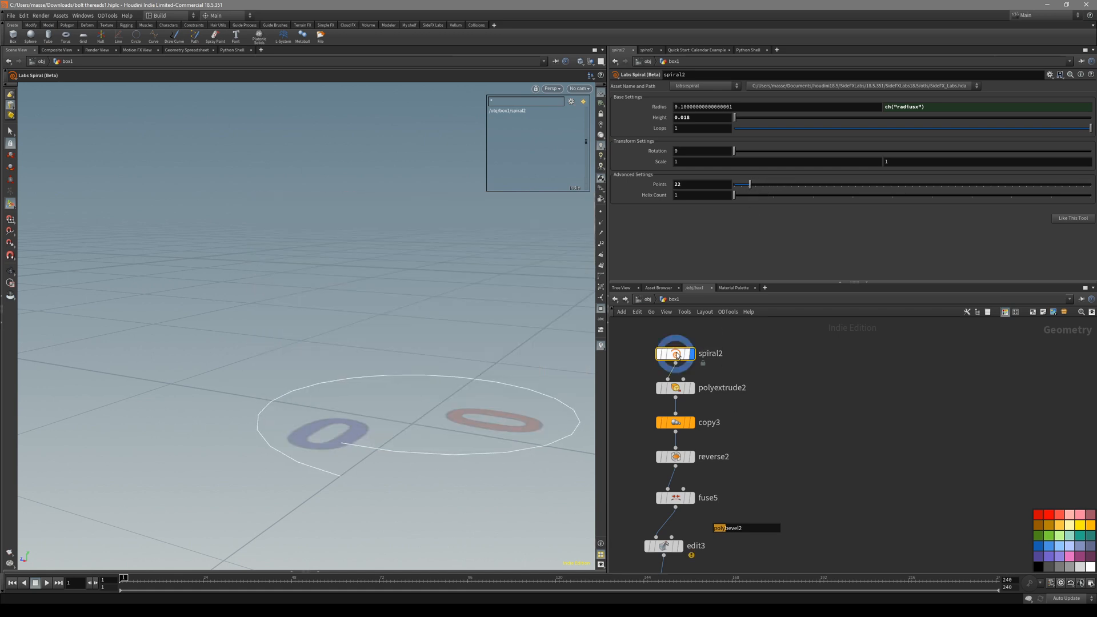
{"action": "key", "text": "s"}
{"action": "left_click_drag", "start_coordinate": [734, 183], "coordinate": [755, 186]}
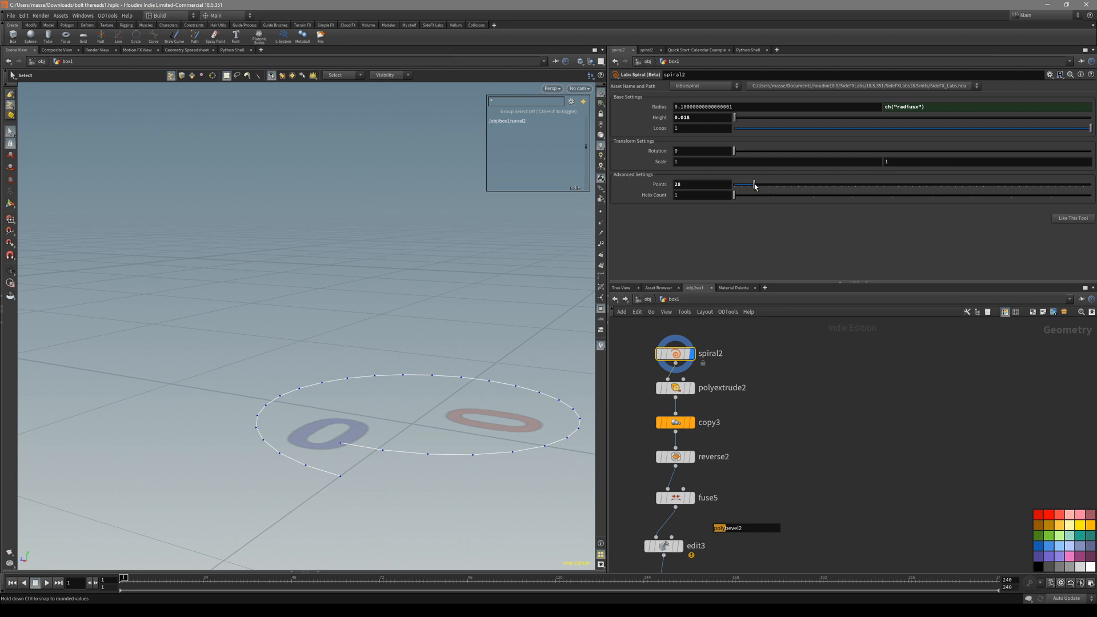
Step the display flag through polyextrude2, copy3, reverse2, fuse5 and edit3.
{"action": "left_click_drag", "start_coordinate": [741, 405], "coordinate": [679, 388]}
{"action": "key", "text": "r"}
{"action": "middle_click_drag", "start_coordinate": [514, 420], "coordinate": [553, 382], "text": "alt"}
{"action": "left_click_drag", "start_coordinate": [742, 407], "coordinate": [662, 432]}
{"action": "key", "text": "r"}
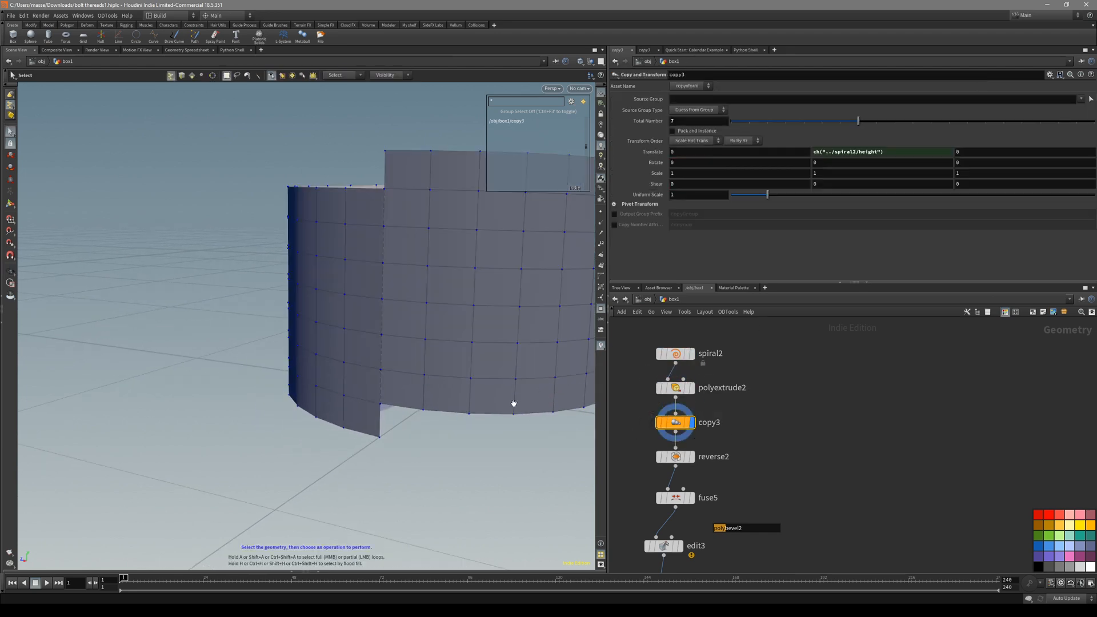
{"action": "left_click_drag", "start_coordinate": [524, 411], "coordinate": [550, 416], "text": "alt"}
{"action": "key", "text": "r"}
{"action": "left_click_drag", "start_coordinate": [757, 442], "coordinate": [682, 510]}
{"action": "key", "text": "r"}
{"action": "middle_click_drag", "start_coordinate": [714, 516], "coordinate": [717, 448]}
{"action": "left_click_drag", "start_coordinate": [714, 457], "coordinate": [660, 486]}
{"action": "key", "text": "r"}
Reselect the edges edit3 moves and accept the new group.
{"action": "left_click_drag", "start_coordinate": [440, 318], "coordinate": [478, 285], "text": "alt"}
{"action": "middle_click_drag", "start_coordinate": [478, 285], "coordinate": [517, 336], "text": "alt"}
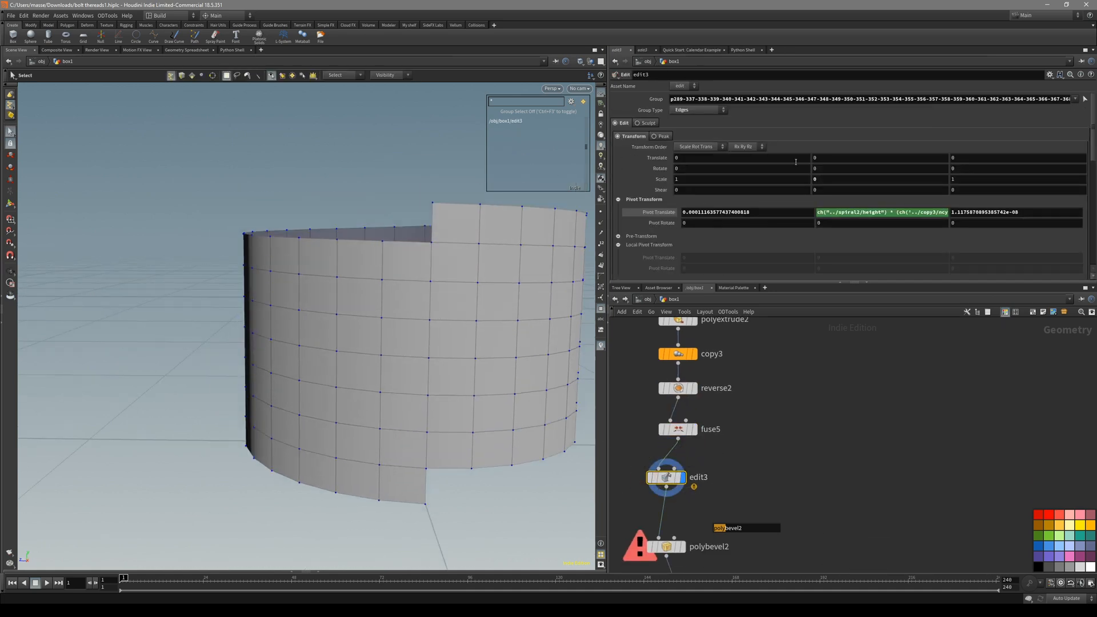
{"action": "left_click", "coordinate": [1085, 98]}
{"action": "key", "text": "Return"}
{"action": "left_click_drag", "start_coordinate": [452, 260], "coordinate": [444, 286], "text": "alt"}
Reassign polybevel2's Group to the spiral edge loop, excluding the diagonal edge.
{"action": "middle_click_drag", "start_coordinate": [771, 477], "coordinate": [792, 434]}
{"action": "left_click_drag", "start_coordinate": [749, 463], "coordinate": [672, 507]}
{"action": "left_click", "coordinate": [703, 503]}
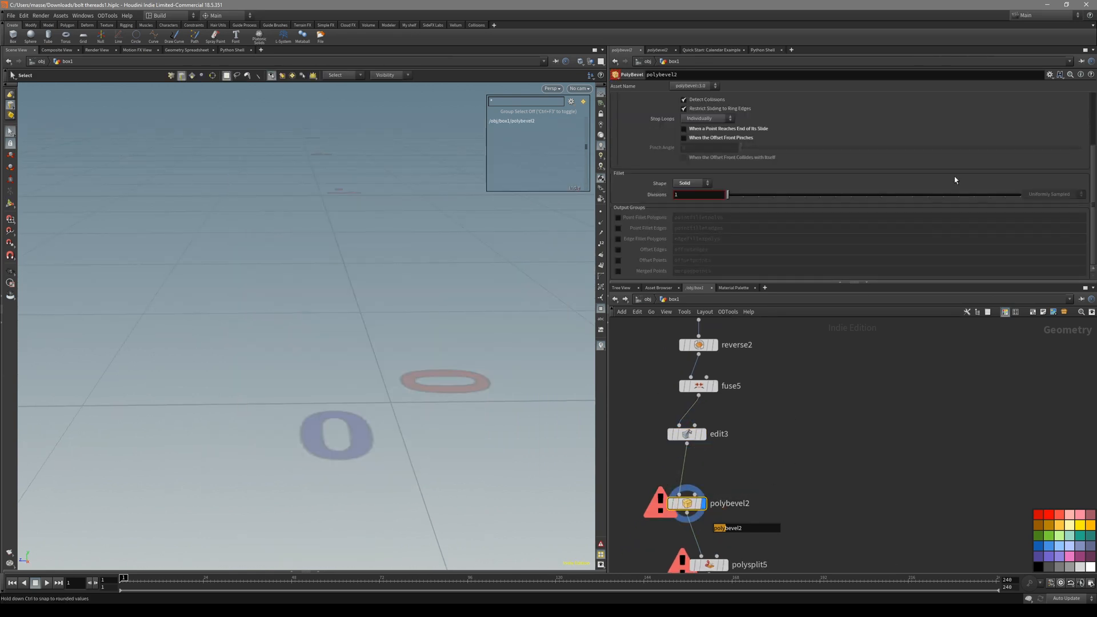
{"action": "scroll", "coordinate": [1049, 158], "scroll_direction": "up", "scroll_amount": 3}
{"action": "left_click", "coordinate": [1085, 98]}
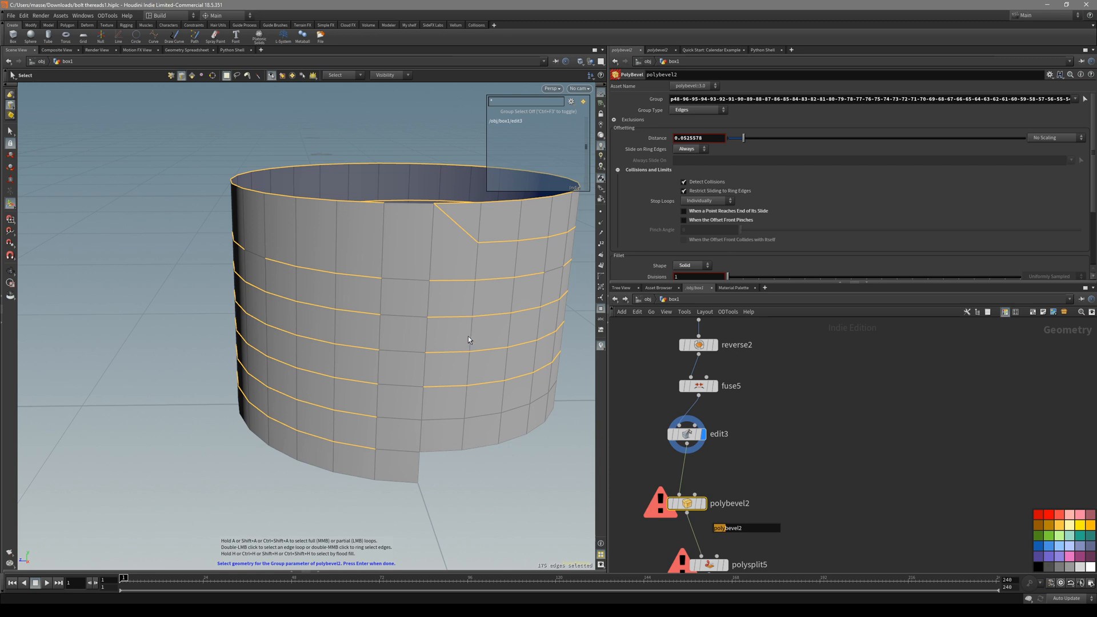
{"action": "left_click_drag", "start_coordinate": [488, 277], "coordinate": [456, 259], "text": "alt"}
{"action": "left_click", "coordinate": [458, 259]}
{"action": "double_click", "coordinate": [495, 244]}
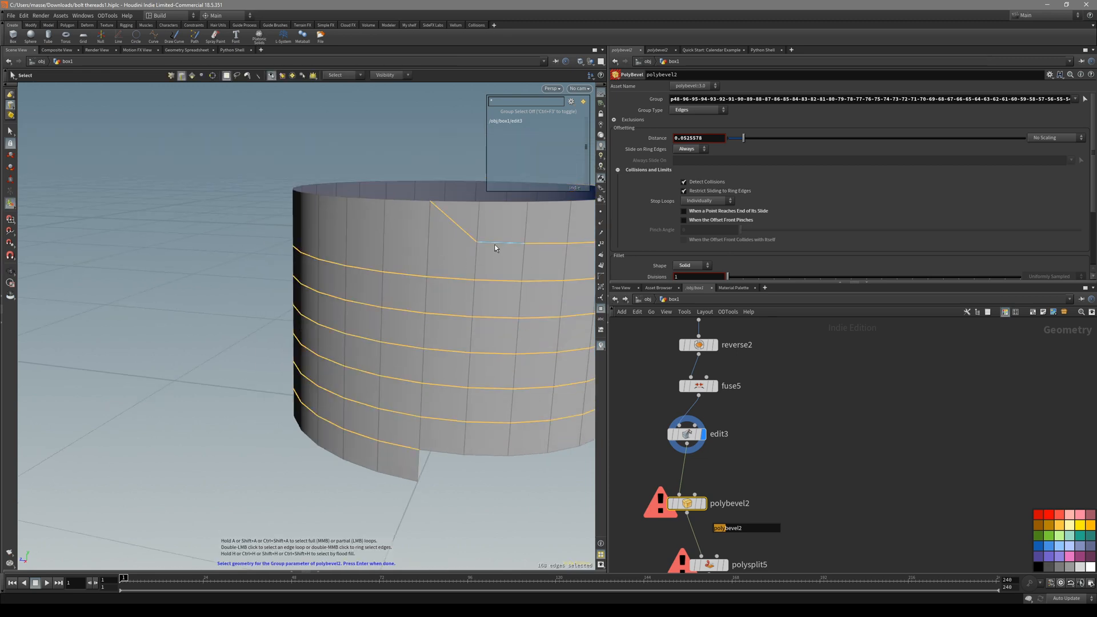
{"action": "left_click", "coordinate": [465, 238], "text": "ctrl"}
{"action": "key", "text": "Return"}
{"action": "middle_click_drag", "start_coordinate": [772, 521], "coordinate": [773, 451]}
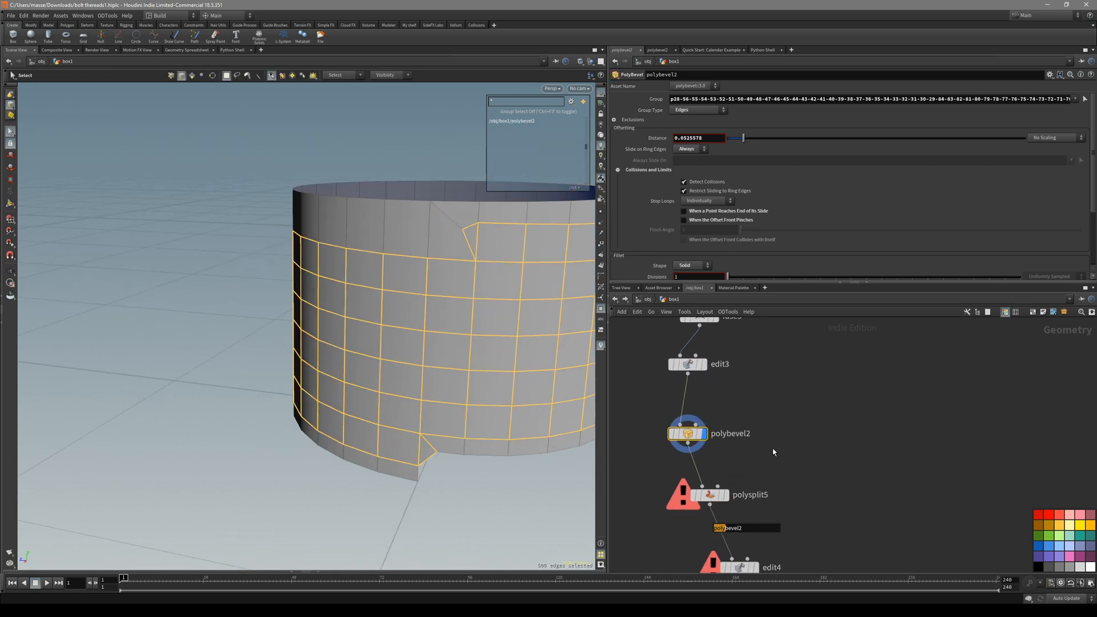
{"action": "left_click", "coordinate": [708, 495]}
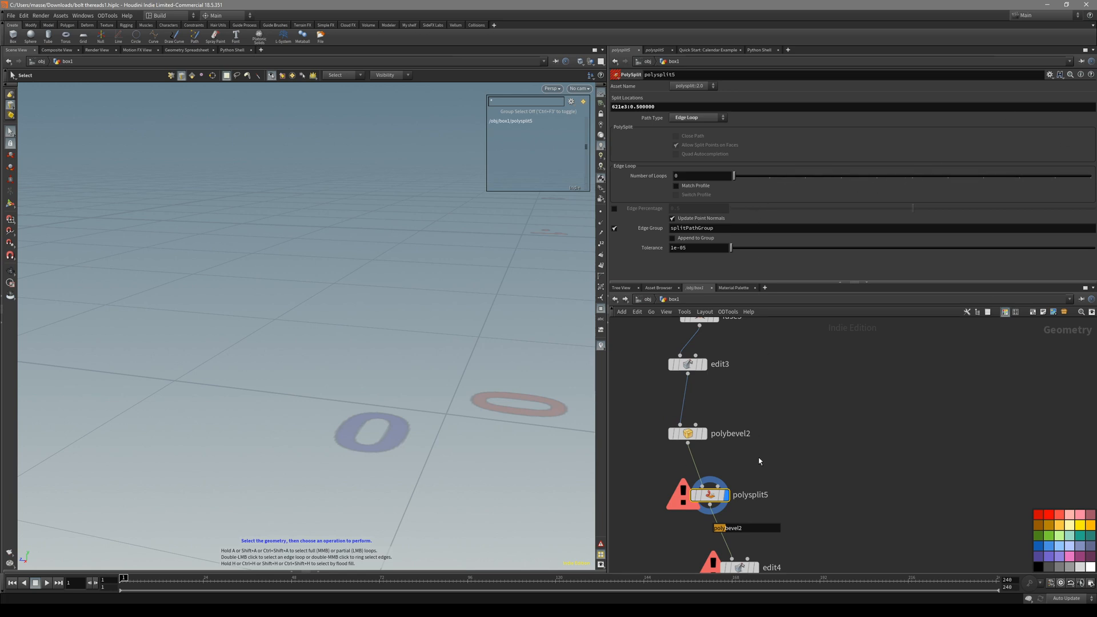
Clear polysplit5's old Split Locations and place a fresh edge loop around the cylinder.
{"action": "middle_click_drag", "start_coordinate": [758, 461], "coordinate": [755, 448]}
{"action": "double_click", "coordinate": [686, 105]}
{"action": "key", "text": "BackSpace"}
{"action": "key", "text": "Return"}
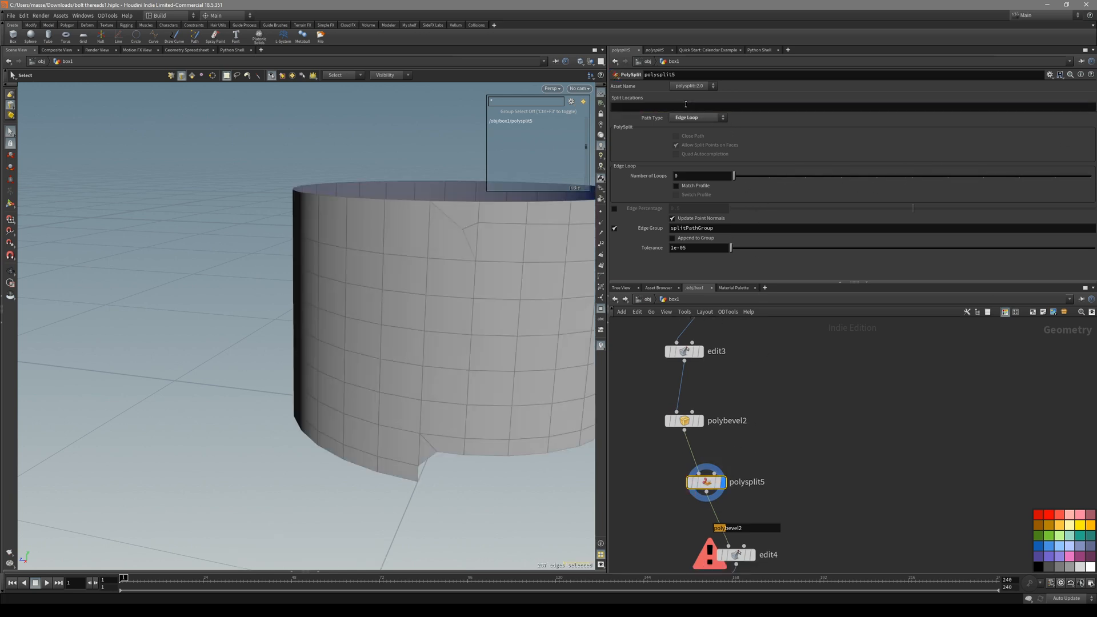
{"action": "key", "text": "Return"}
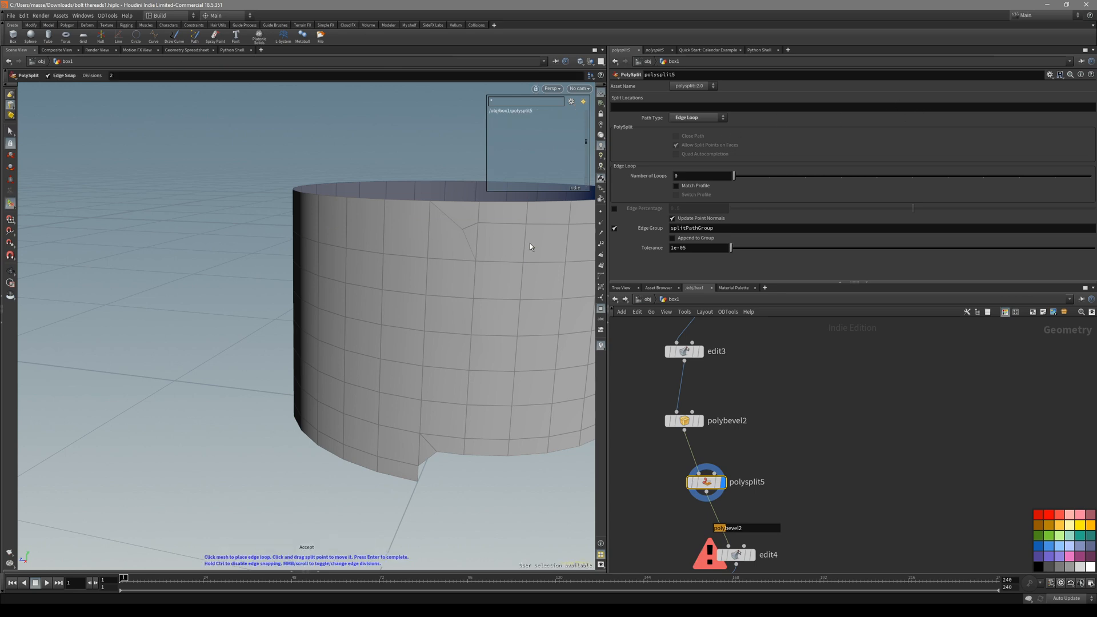
{"action": "key", "text": "Escape"}
{"action": "key", "text": "Return"}
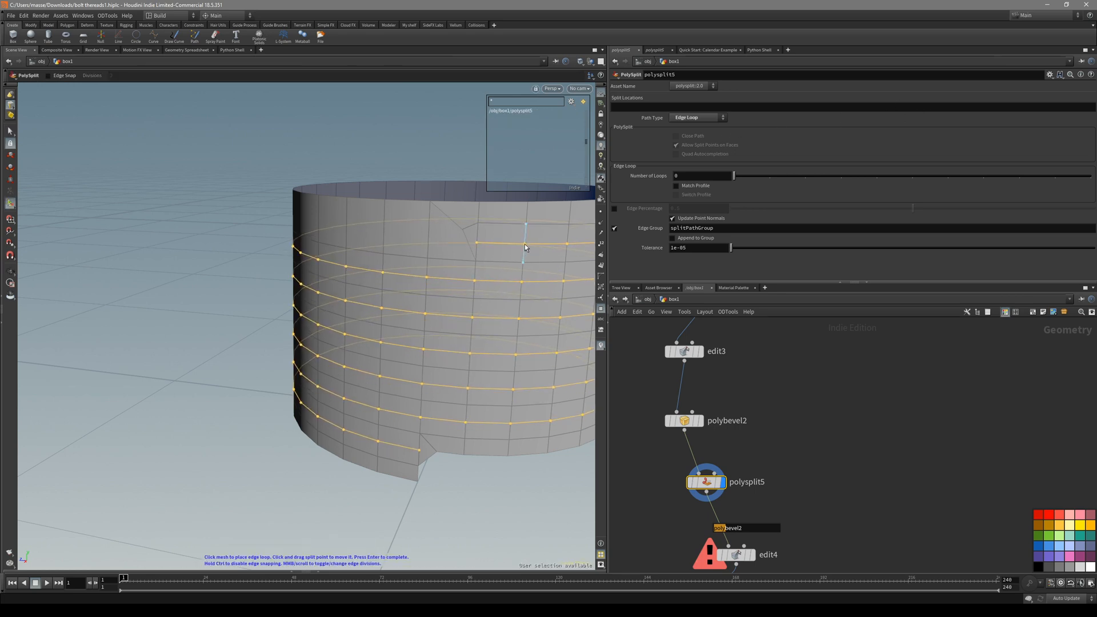
{"action": "left_click", "coordinate": [525, 245]}
Display edit4's threaded result and inspect polysplit5's loops with wireframe shading.
{"action": "middle_click_drag", "start_coordinate": [783, 511], "coordinate": [773, 446]}
{"action": "left_click", "coordinate": [743, 490]}
{"action": "key", "text": "Escape"}
{"action": "left_click_drag", "start_coordinate": [456, 289], "coordinate": [460, 264], "text": "alt"}
{"action": "key", "text": "shift+w"}
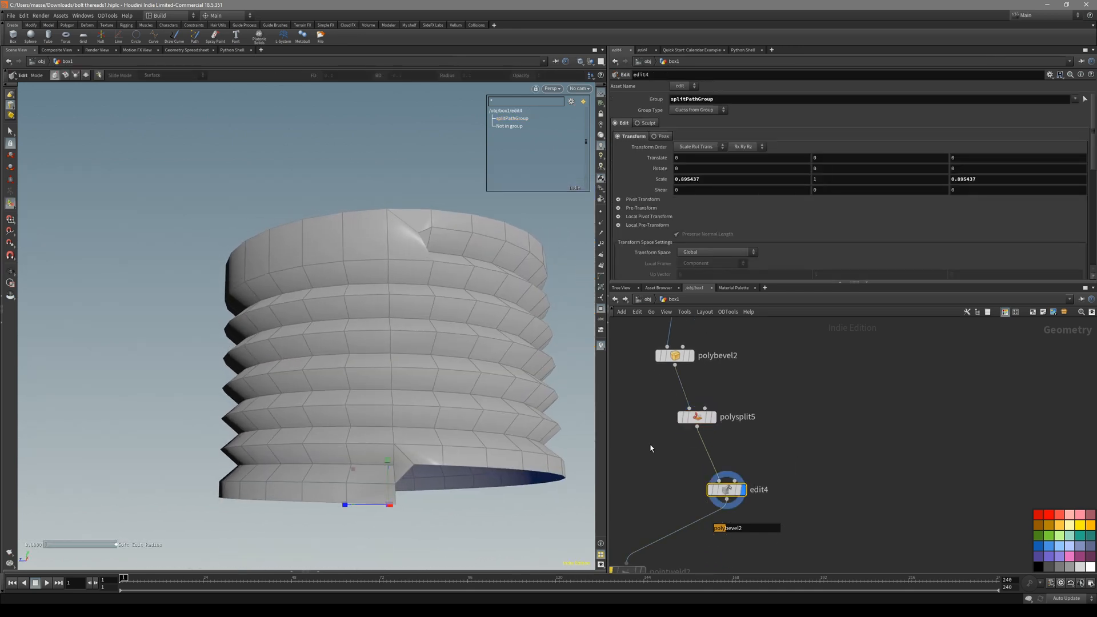
{"action": "left_click", "coordinate": [701, 415]}
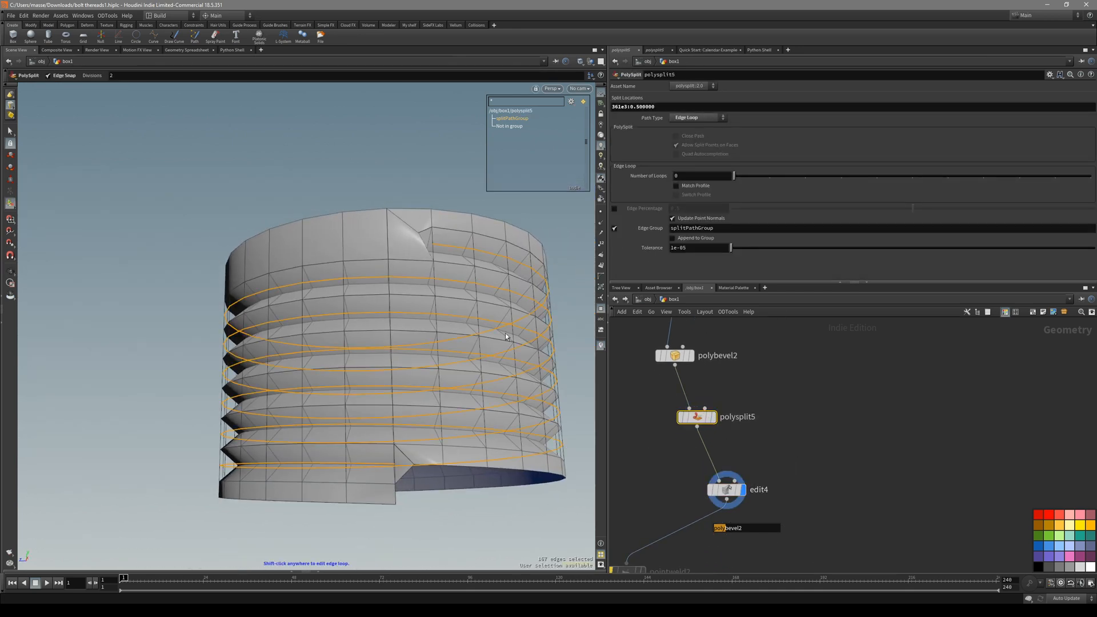
{"action": "middle_click_drag", "start_coordinate": [817, 470], "coordinate": [824, 432]}
{"action": "left_click", "coordinate": [733, 451]}
{"action": "key", "text": "shift+w"}
{"action": "mouse_move", "coordinate": [495, 317]}
{"action": "left_mouse_down", "text": "alt"}
{"action": "mouse_move", "coordinate": [526, 350]}
{"action": "mouse_move", "coordinate": [387, 329]}
{"action": "mouse_move", "coordinate": [394, 320]}
{"action": "left_mouse_up", "text": "alt"}
{"action": "scroll", "coordinate": [787, 381], "scroll_direction": "down", "scroll_amount": 2}
Adjust spiral2's point count slightly and lower its Height to tighten the pitch.
{"action": "middle_click_drag", "start_coordinate": [782, 408], "coordinate": [766, 421]}
{"action": "left_click", "coordinate": [712, 346]}
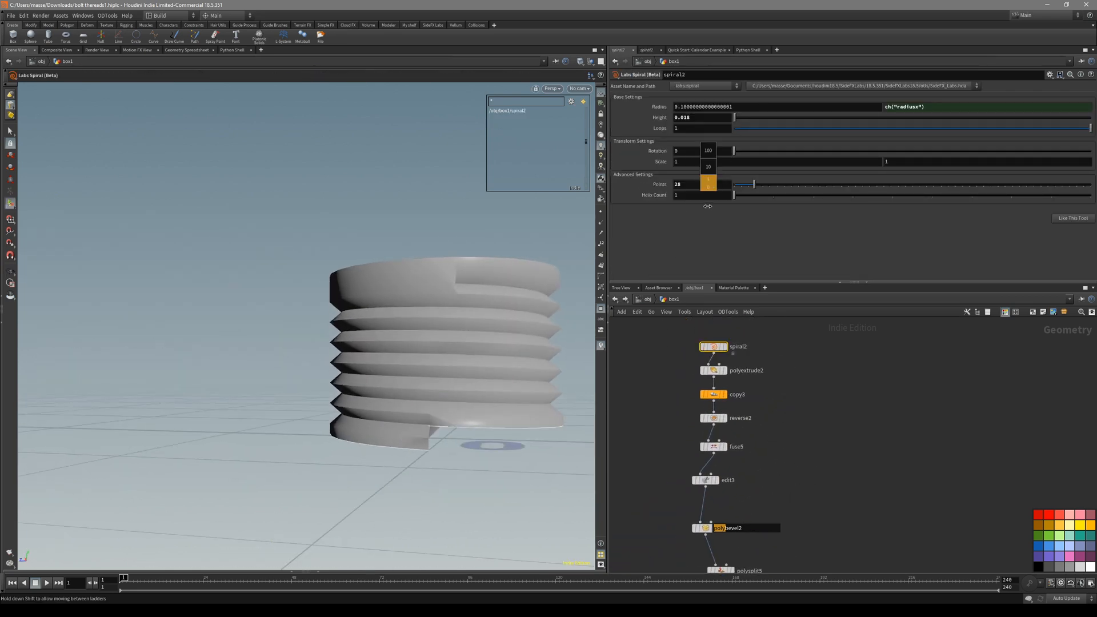
{"action": "middle_click_drag", "start_coordinate": [721, 187], "coordinate": [718, 186]}
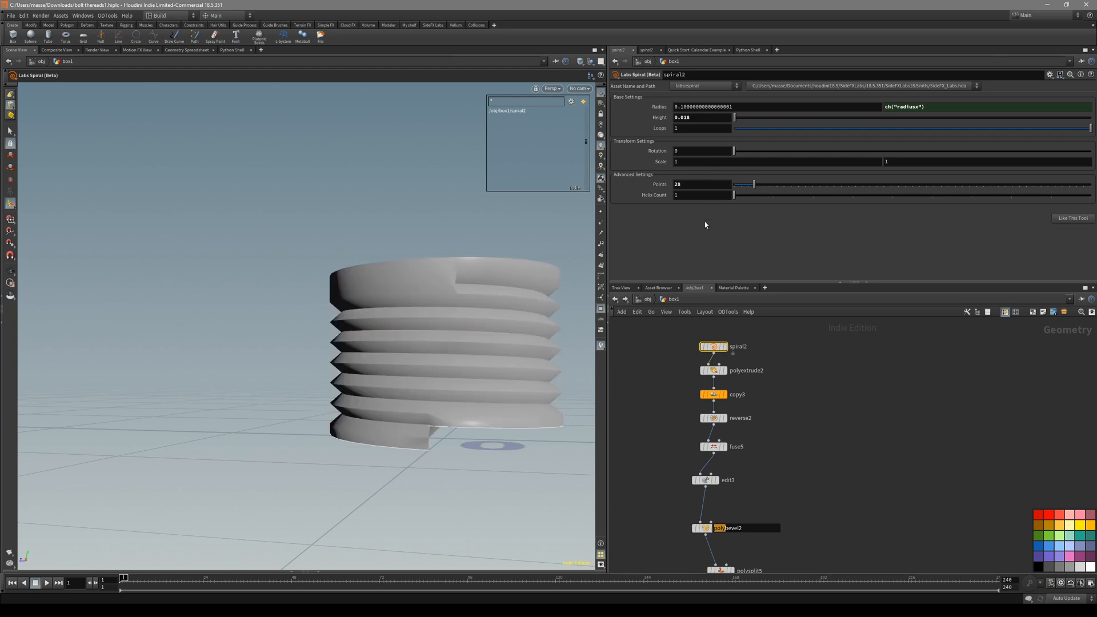
{"action": "mouse_move", "coordinate": [714, 154]}
{"action": "middle_mouse_down"}
{"action": "mouse_move", "coordinate": [728, 156]}
{"action": "mouse_move", "coordinate": [687, 161]}
{"action": "mouse_move", "coordinate": [702, 163]}
{"action": "middle_mouse_up"}
Orbit and zoom around the thread, toggling wireframe to inspect its geometry.
{"action": "left_click_drag", "start_coordinate": [483, 326], "coordinate": [443, 323]}
{"action": "key", "text": "shift+w"}
{"action": "key", "text": "shift+w"}
{"action": "right_click_drag", "start_coordinate": [444, 323], "coordinate": [506, 303]}
{"action": "key", "text": "shift+w"}
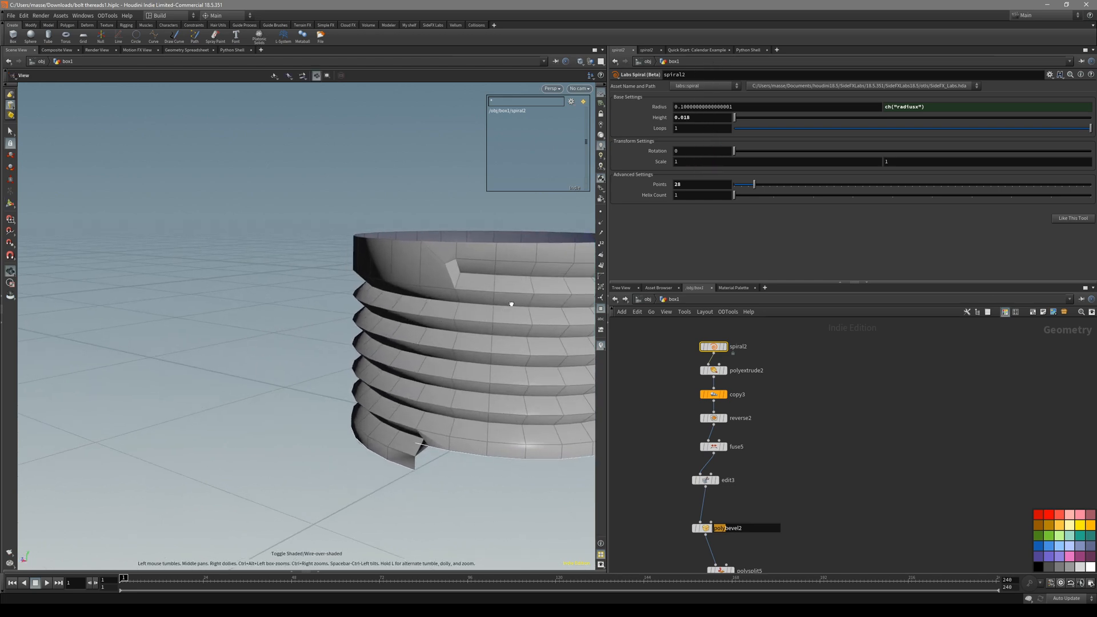
{"action": "middle_click_drag", "start_coordinate": [506, 303], "coordinate": [521, 267]}
{"action": "key", "text": "shift+w"}
{"action": "key", "text": "shift+w"}
{"action": "left_click_drag", "start_coordinate": [521, 267], "coordinate": [547, 281]}
{"action": "middle_click_drag", "start_coordinate": [753, 546], "coordinate": [753, 379]}
{"action": "scroll", "coordinate": [762, 487], "scroll_direction": "up", "scroll_amount": 2}
{"action": "scroll", "coordinate": [753, 381], "scroll_direction": "down", "scroll_amount": 3}
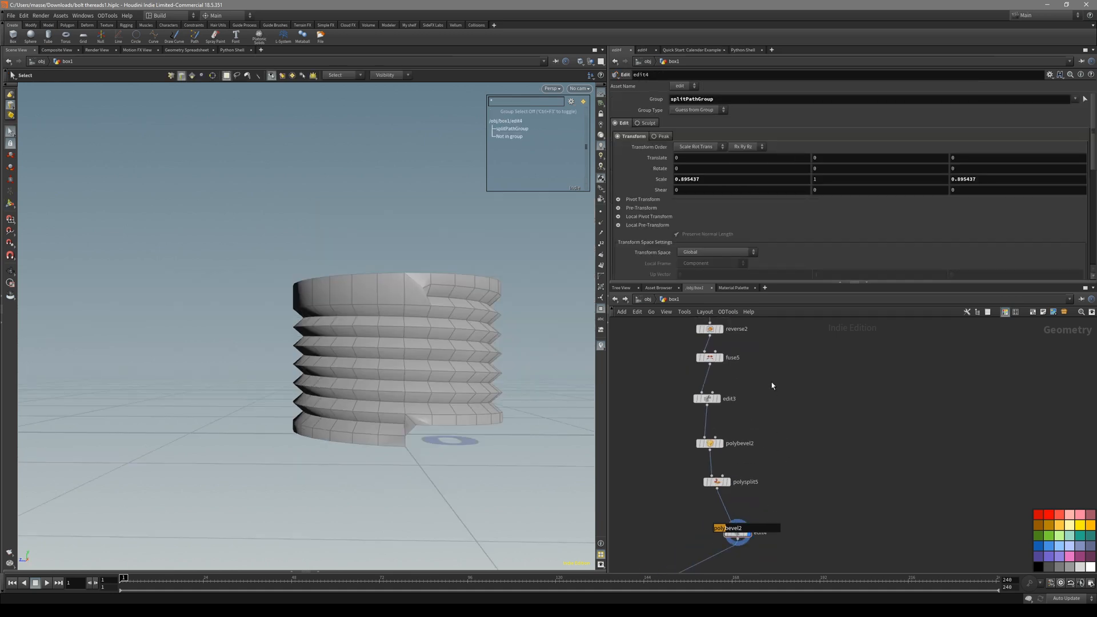
Set the display flag on polysplit5 to show its cylinder.
{"action": "left_click_drag", "start_coordinate": [693, 451], "coordinate": [692, 453]}
{"action": "left_click_drag", "start_coordinate": [776, 469], "coordinate": [695, 496]}
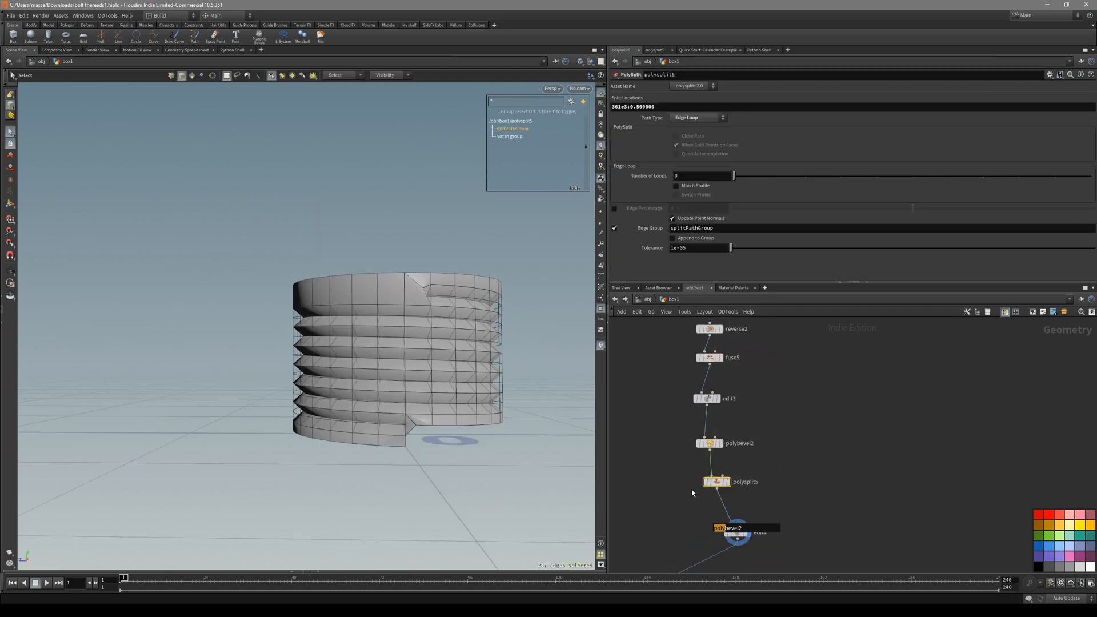
{"action": "key", "text": "r"}
{"action": "middle_click_drag", "start_coordinate": [766, 459], "coordinate": [739, 429]}
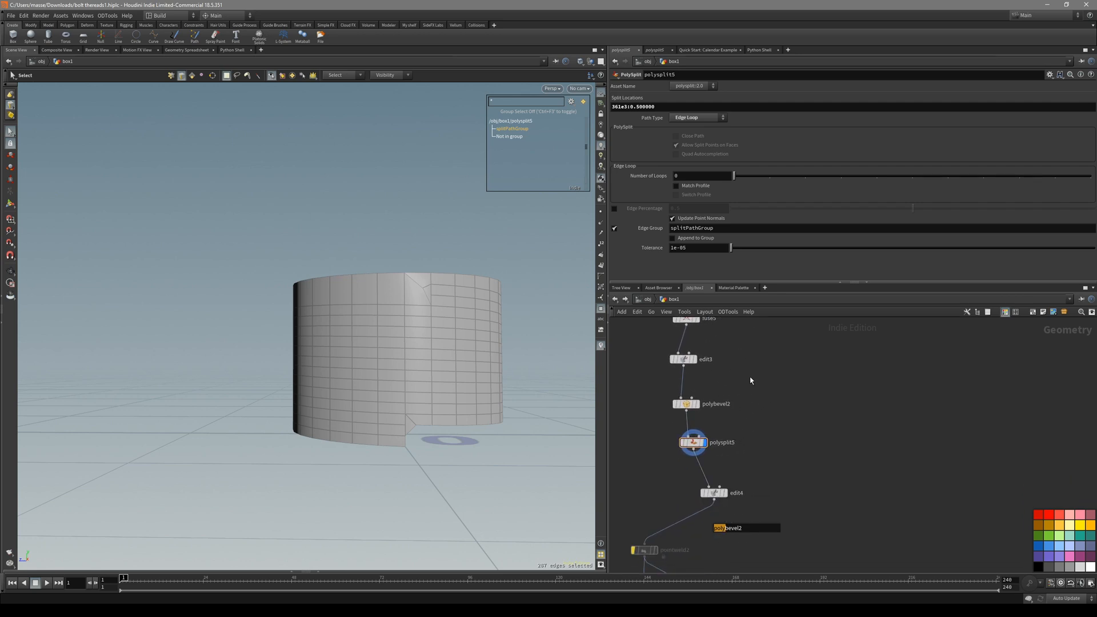
Wrap edit3, polybevel2 and polysplit5 in a network box labelled 'to edit', moved right.
{"action": "left_click_drag", "start_coordinate": [665, 461], "coordinate": [665, 460]}
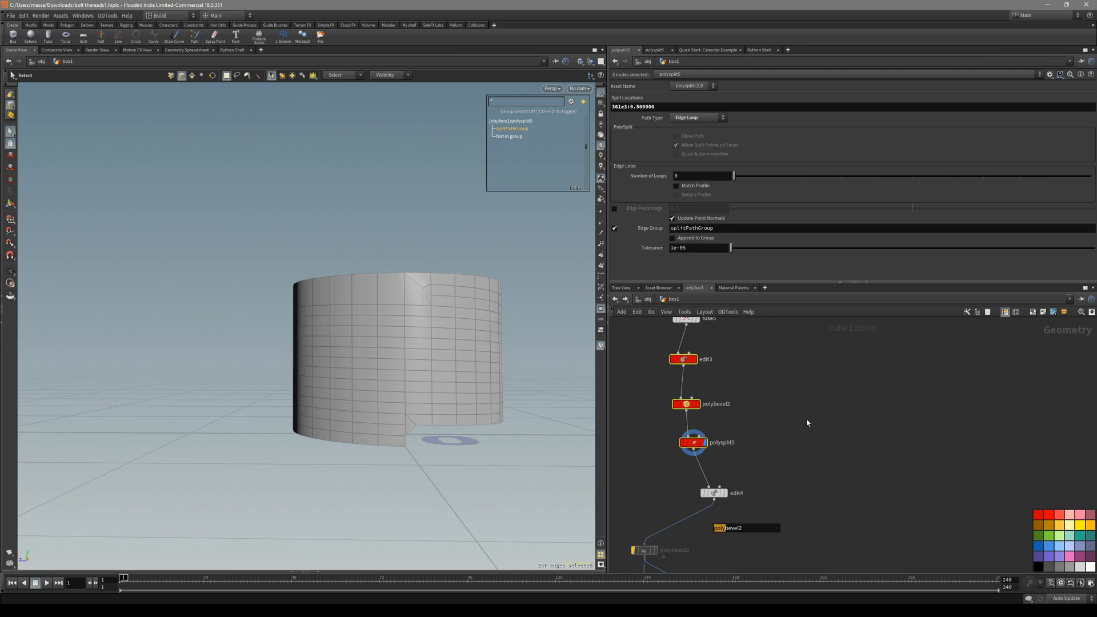
{"action": "left_click_drag", "start_coordinate": [661, 460], "coordinate": [661, 461]}
{"action": "left_click", "coordinate": [1035, 312]}
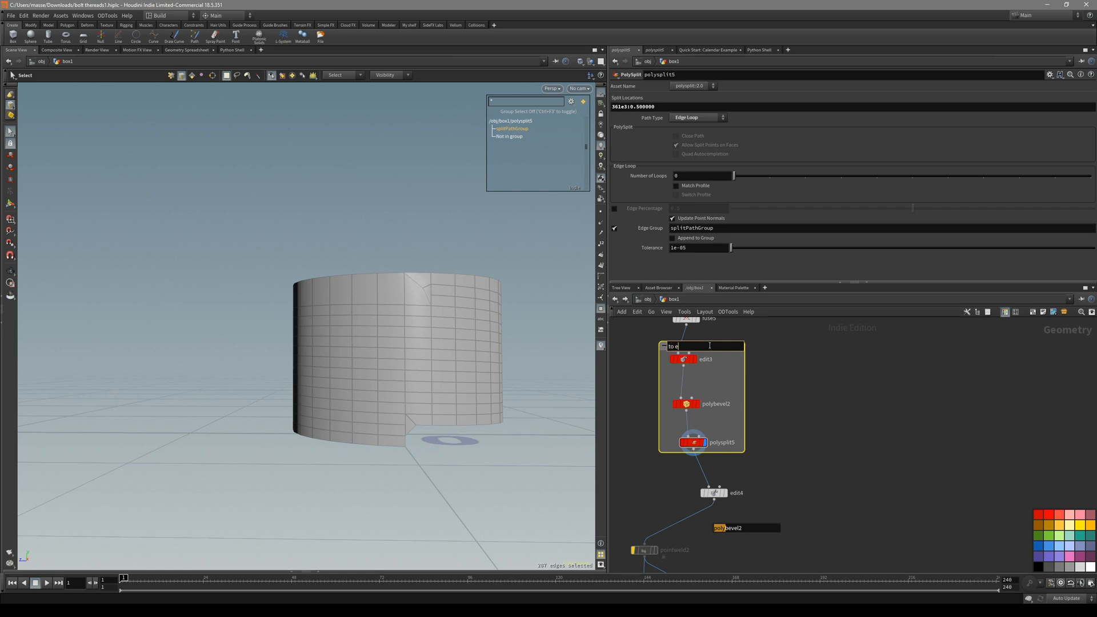
{"action": "left_click_drag", "start_coordinate": [709, 345], "coordinate": [812, 353]}
{"action": "scroll", "coordinate": [878, 408], "scroll_direction": "down", "scroll_amount": 3}
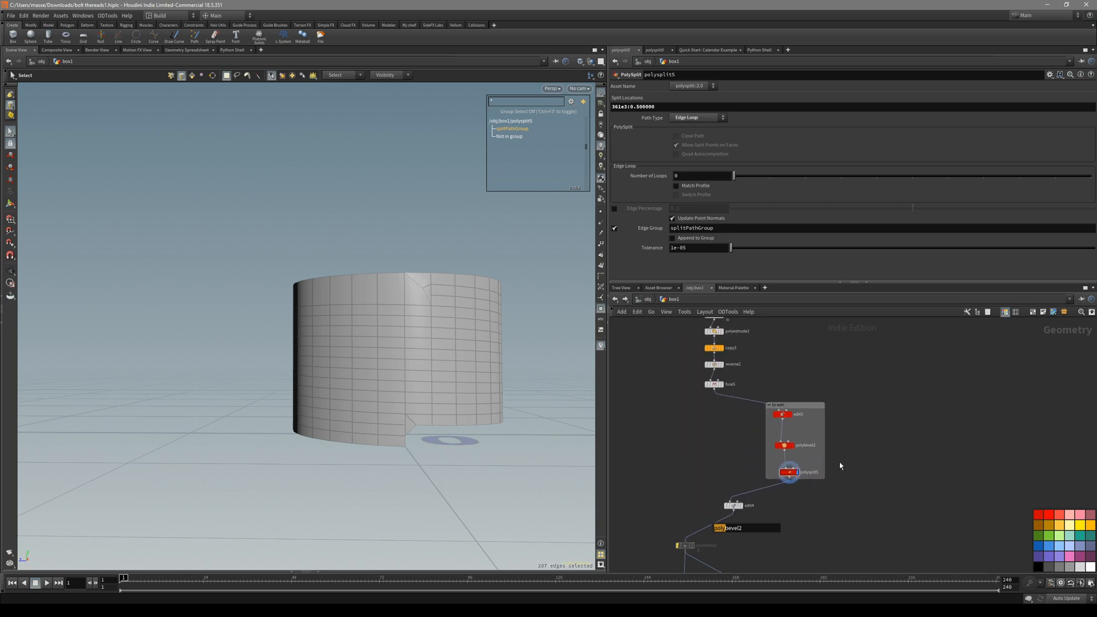
{"action": "scroll", "coordinate": [485, 308], "scroll_direction": "up", "scroll_amount": 3}
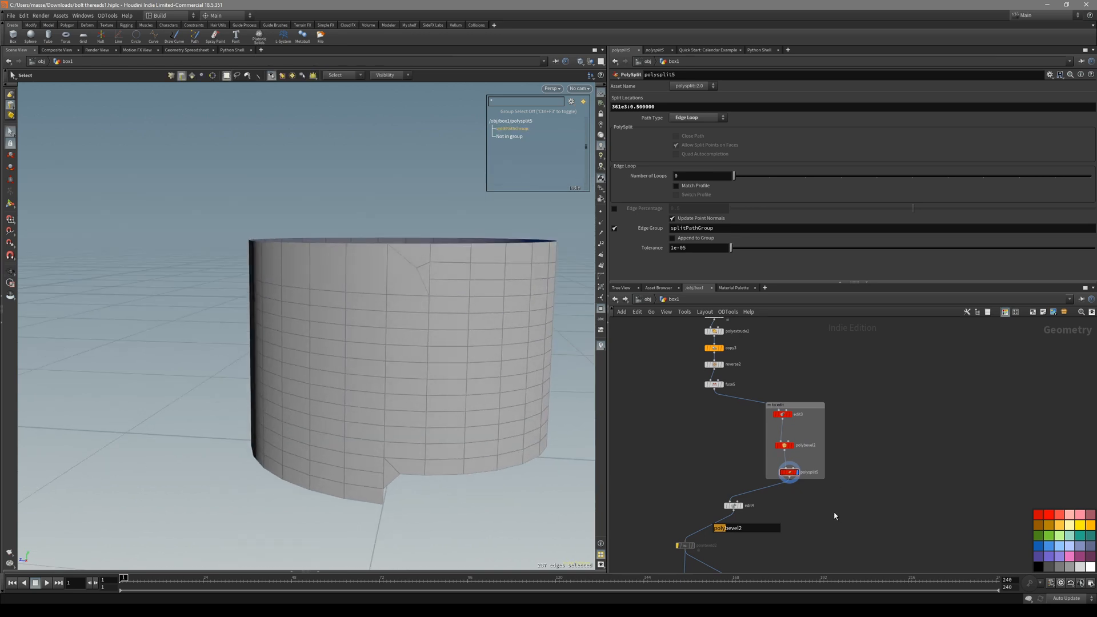
Display edit4's threaded bolt and orbit around it in the viewport.
{"action": "left_click_drag", "start_coordinate": [421, 317], "coordinate": [440, 320], "text": "alt"}
{"action": "middle_click_drag", "start_coordinate": [703, 431], "coordinate": [684, 362]}
{"action": "scroll", "coordinate": [717, 389], "scroll_direction": "up", "scroll_amount": 2}
{"action": "left_click", "coordinate": [702, 396]}
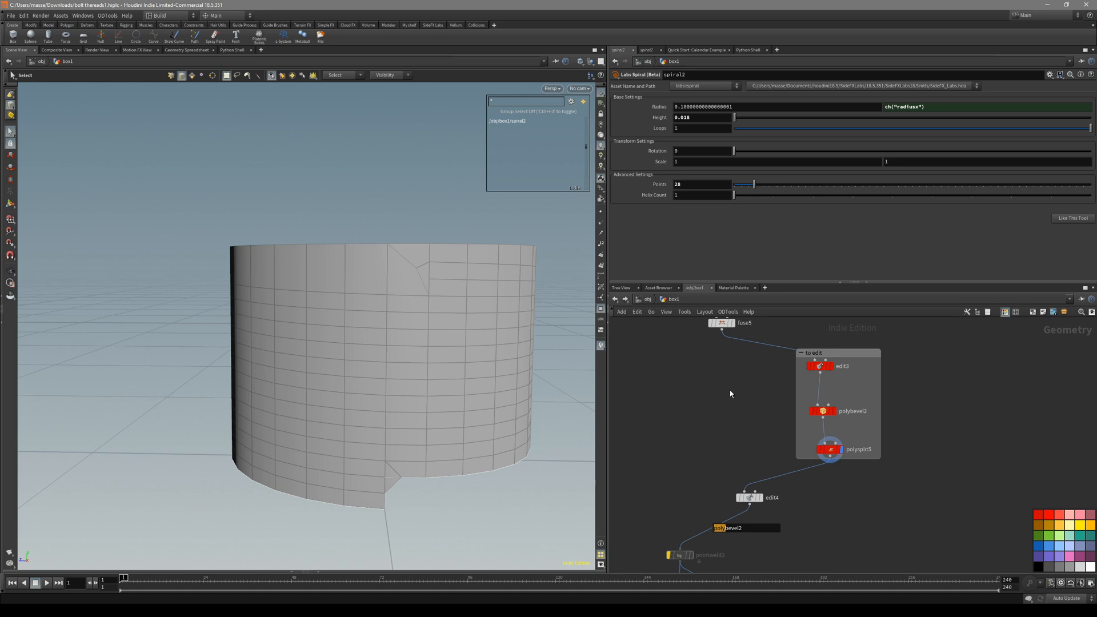
{"action": "left_click", "coordinate": [757, 493]}
{"action": "left_click_drag", "start_coordinate": [451, 374], "coordinate": [412, 405], "text": "alt"}
{"action": "middle_click_drag", "start_coordinate": [683, 485], "coordinate": [703, 393]}
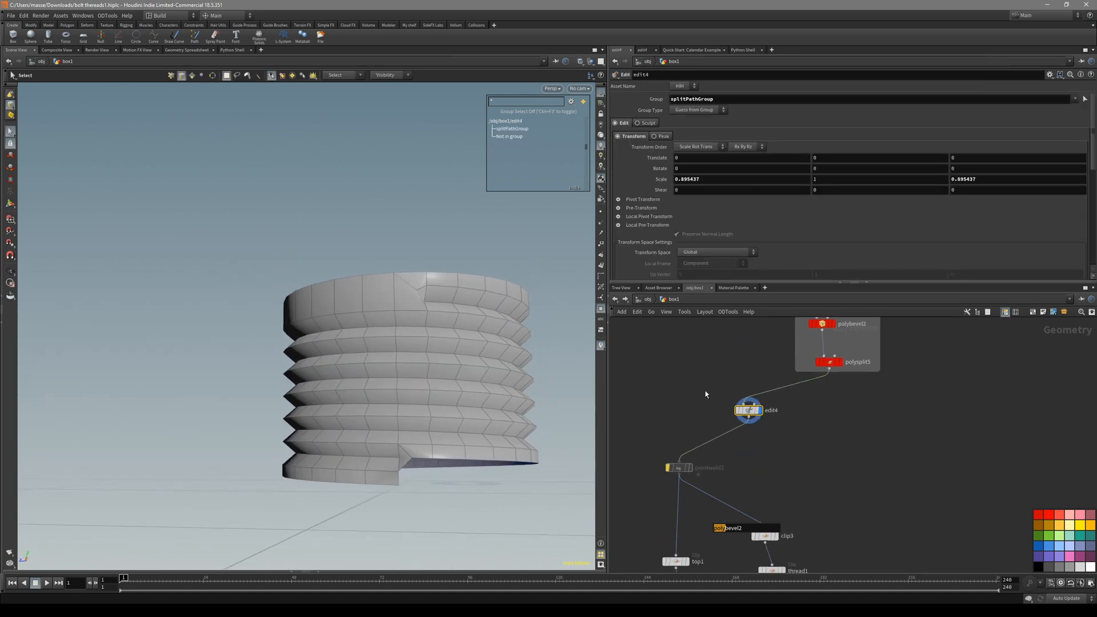
Delete the pointweld2 node so edit4 feeds top1 and clip3 directly.
{"action": "left_click", "coordinate": [669, 472]}
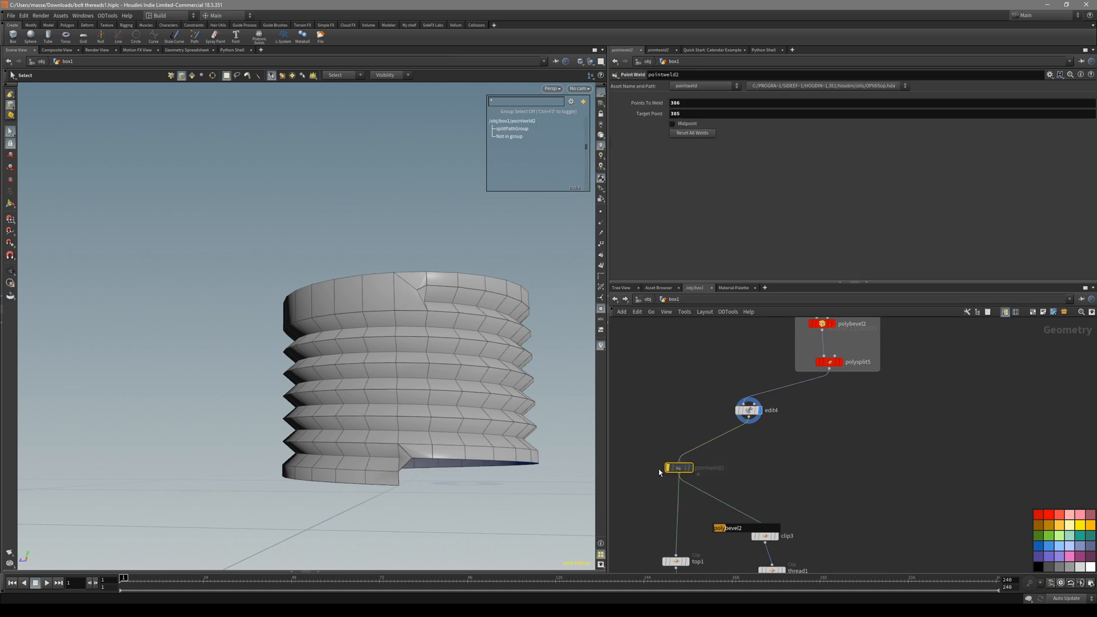
{"action": "key", "text": "Delete"}
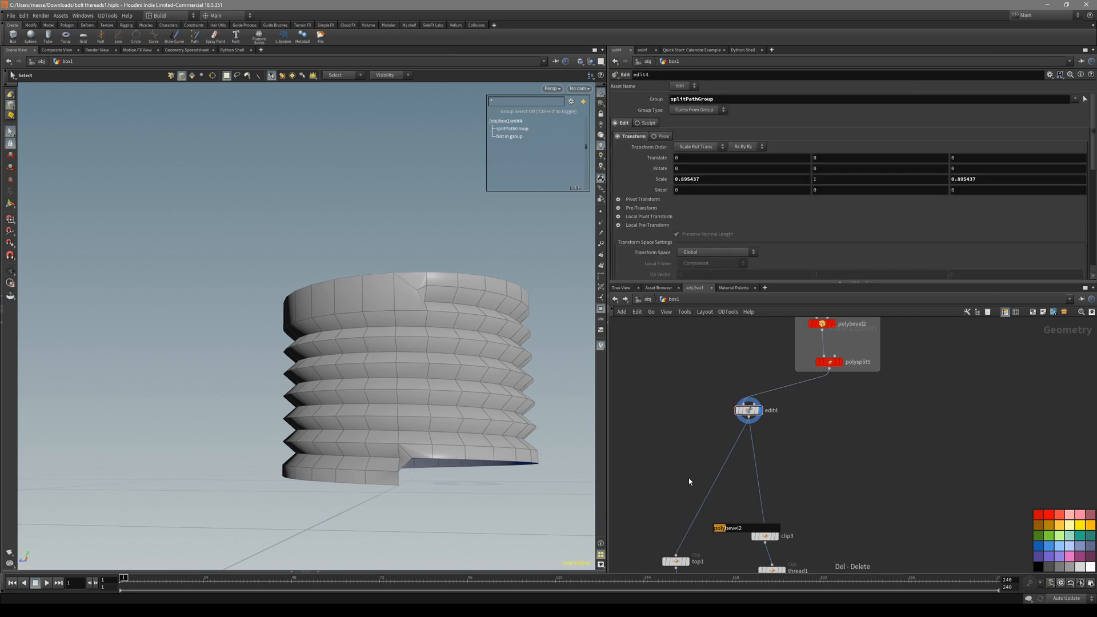
{"action": "middle_click_drag", "start_coordinate": [795, 462], "coordinate": [771, 477]}
{"action": "left_click_drag", "start_coordinate": [449, 290], "coordinate": [443, 320], "text": "alt"}
{"action": "right_click_drag", "start_coordinate": [443, 321], "coordinate": [484, 293], "text": "alt"}
{"action": "key", "text": "s"}
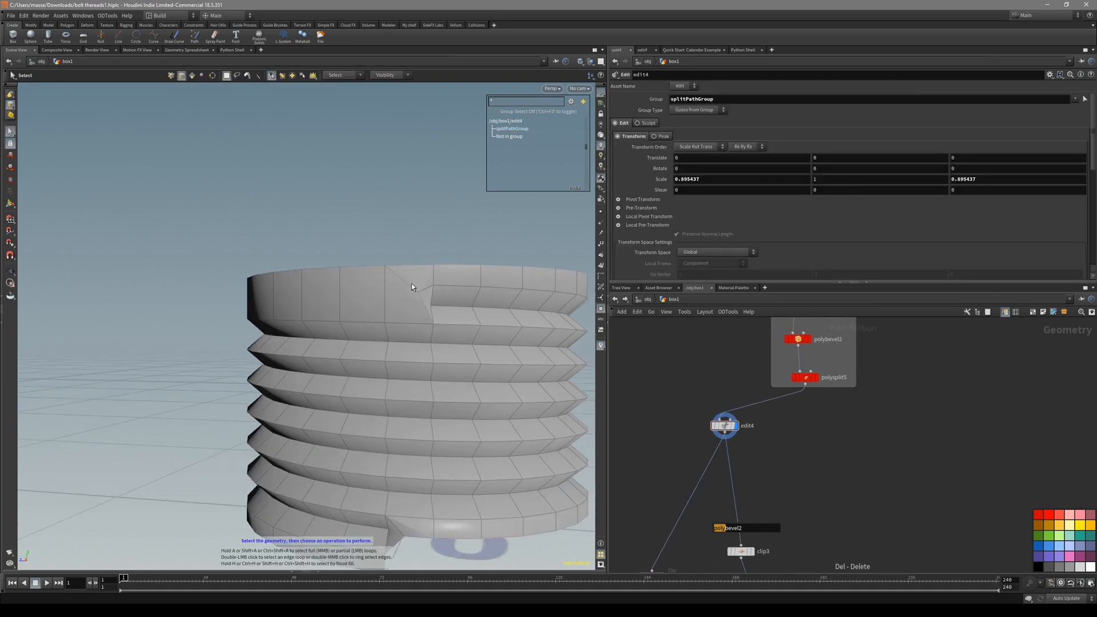
Bring the lower node chains into view and select clip3 to inspect the clipped threads.
{"action": "middle_click_drag", "start_coordinate": [783, 467], "coordinate": [815, 402]}
{"action": "scroll", "coordinate": [777, 487], "scroll_direction": "down", "scroll_amount": 2}
{"action": "scroll", "coordinate": [790, 440], "scroll_direction": "down", "scroll_amount": 3}
{"action": "scroll", "coordinate": [815, 401], "scroll_direction": "down", "scroll_amount": 2}
{"action": "middle_click_drag", "start_coordinate": [737, 438], "coordinate": [822, 432]}
{"action": "scroll", "coordinate": [802, 434], "scroll_direction": "up", "scroll_amount": 3}
{"action": "middle_click_drag", "start_coordinate": [990, 346], "coordinate": [832, 465]}
{"action": "middle_click_drag", "start_coordinate": [676, 511], "coordinate": [699, 454]}
{"action": "scroll", "coordinate": [743, 456], "scroll_direction": "up", "scroll_amount": 2}
{"action": "middle_click_drag", "start_coordinate": [782, 474], "coordinate": [779, 456]}
{"action": "left_click", "coordinate": [797, 454]}
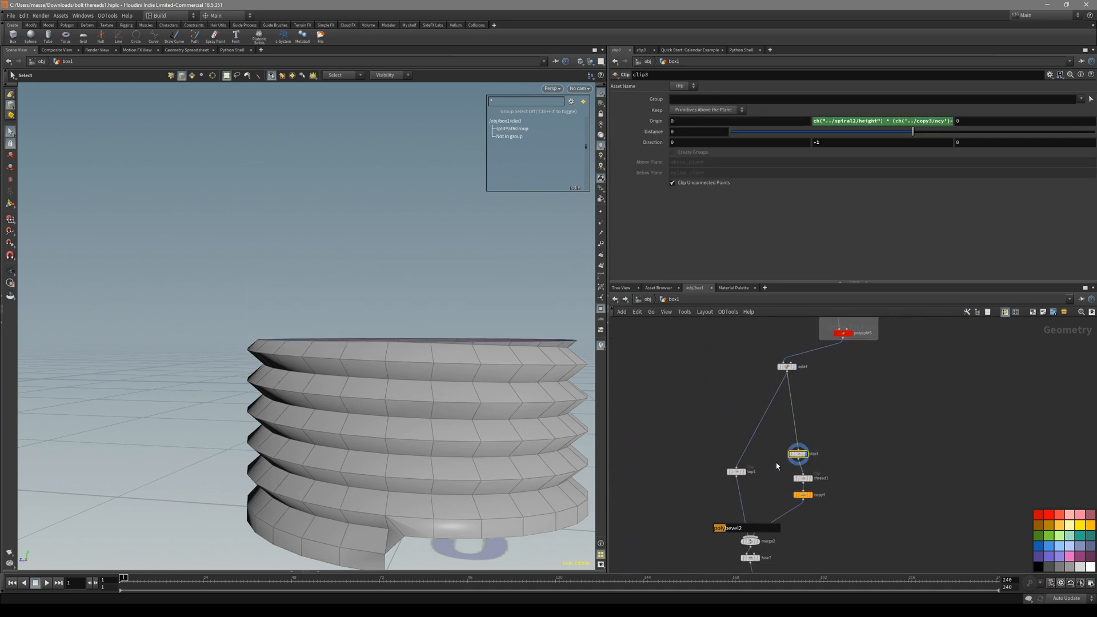
Inspect copy4's copies and top1's clipped top ring in front and perspective views.
{"action": "left_click", "coordinate": [802, 494]}
{"action": "key", "text": "space+3"}
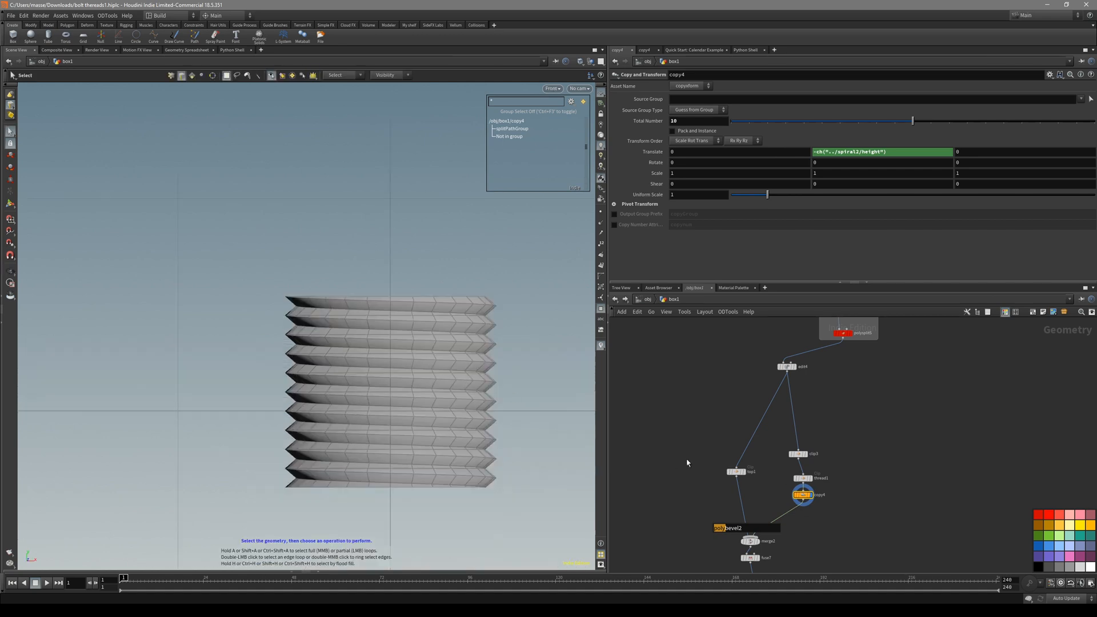
{"action": "left_click", "coordinate": [735, 471]}
{"action": "key", "text": "space+1"}
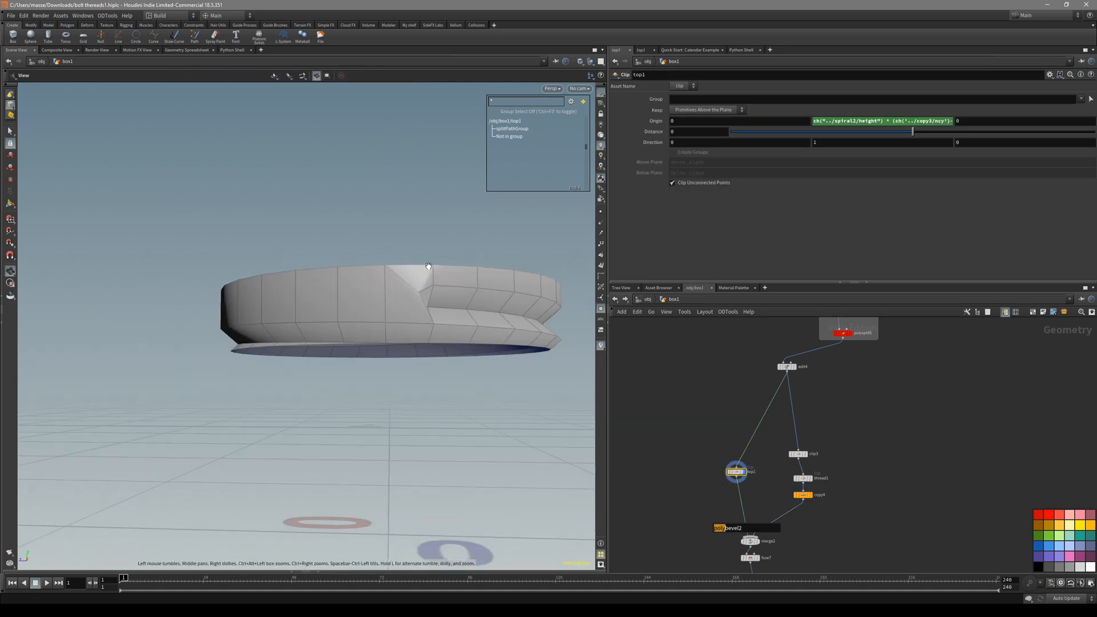
{"action": "middle_click_drag", "start_coordinate": [853, 378], "coordinate": [822, 521]}
{"action": "middle_click_drag", "start_coordinate": [862, 457], "coordinate": [884, 350]}
{"action": "left_click_drag", "start_coordinate": [409, 334], "coordinate": [431, 318]}
{"action": "middle_click_drag", "start_coordinate": [804, 543], "coordinate": [818, 461]}
Compare thread1's single thread ring with copy4's full set of copied threads.
{"action": "left_click", "coordinate": [814, 448]}
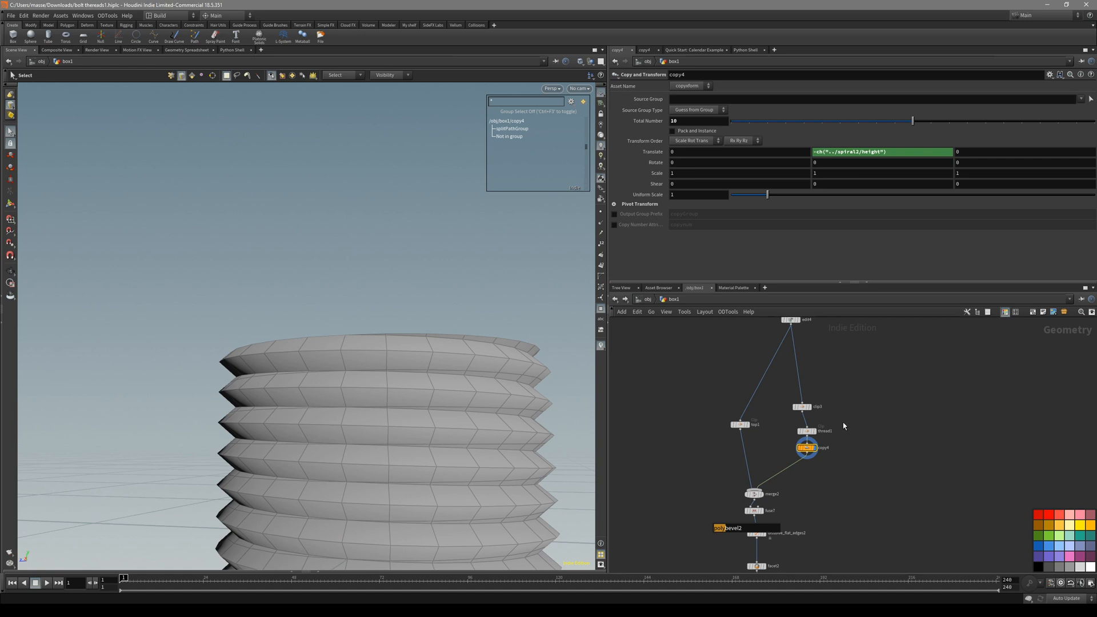
{"action": "left_click", "coordinate": [780, 435]}
{"action": "left_click", "coordinate": [801, 435]}
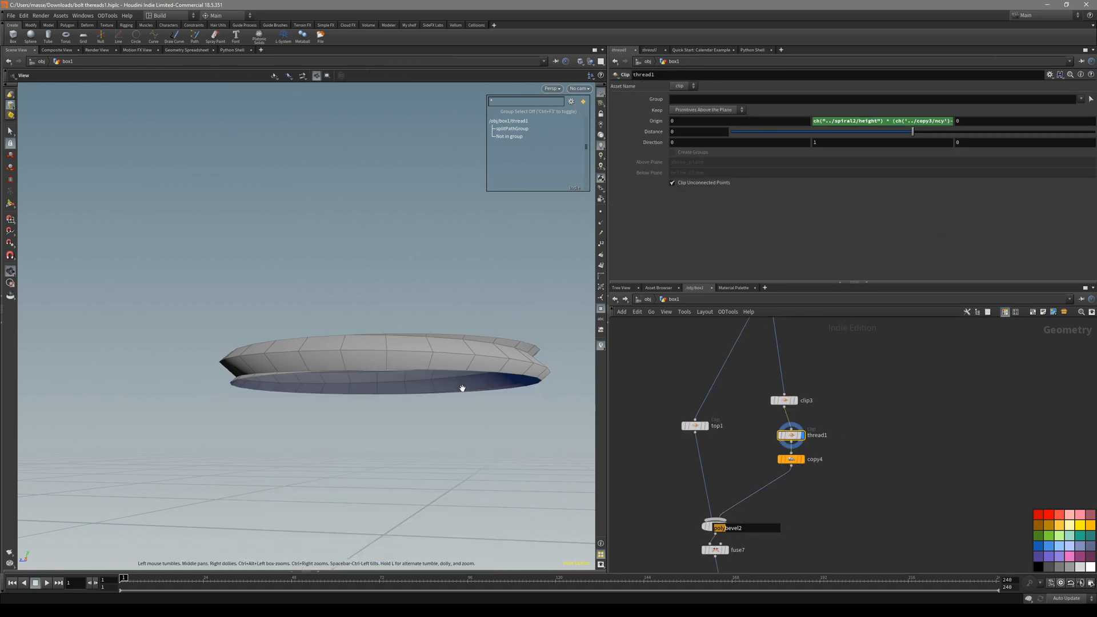
{"action": "key", "text": "space+3"}
{"action": "left_click_drag", "start_coordinate": [410, 303], "coordinate": [405, 356]}
{"action": "middle_click_drag", "start_coordinate": [774, 466], "coordinate": [748, 373]}
{"action": "left_click", "coordinate": [792, 433]}
{"action": "left_click", "coordinate": [806, 433]}
Step through merge2, fuse7 and dissolve_flat_edges2 to check the combined bolt.
{"action": "left_click", "coordinate": [729, 440]}
{"action": "left_click", "coordinate": [747, 438]}
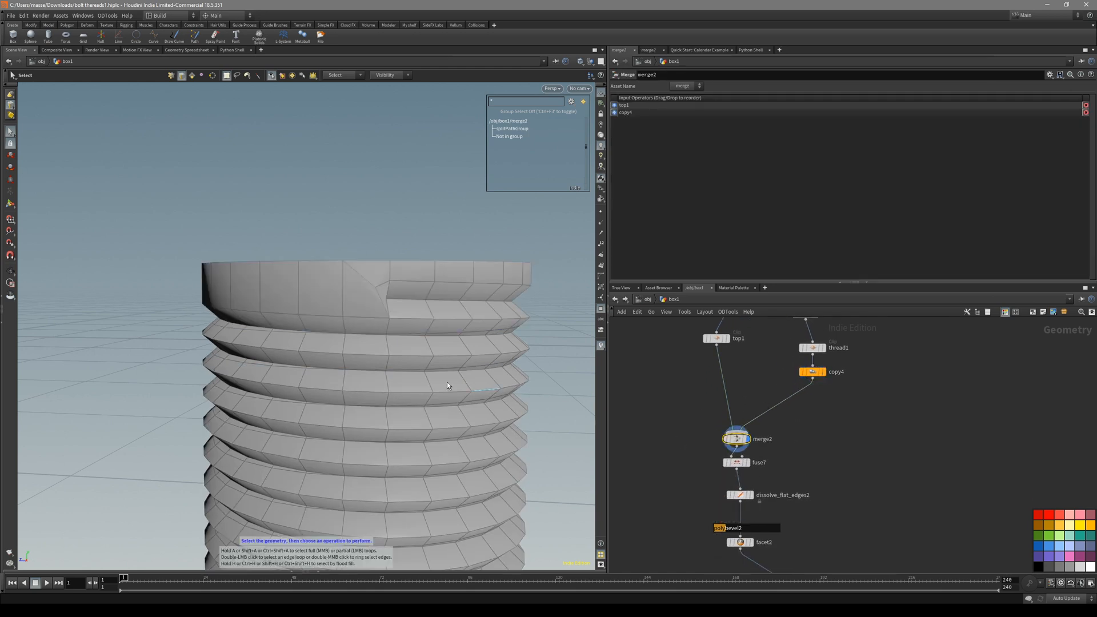
{"action": "key", "text": "space+3"}
{"action": "middle_click_drag", "start_coordinate": [467, 415], "coordinate": [444, 354]}
{"action": "key", "text": "shift+w"}
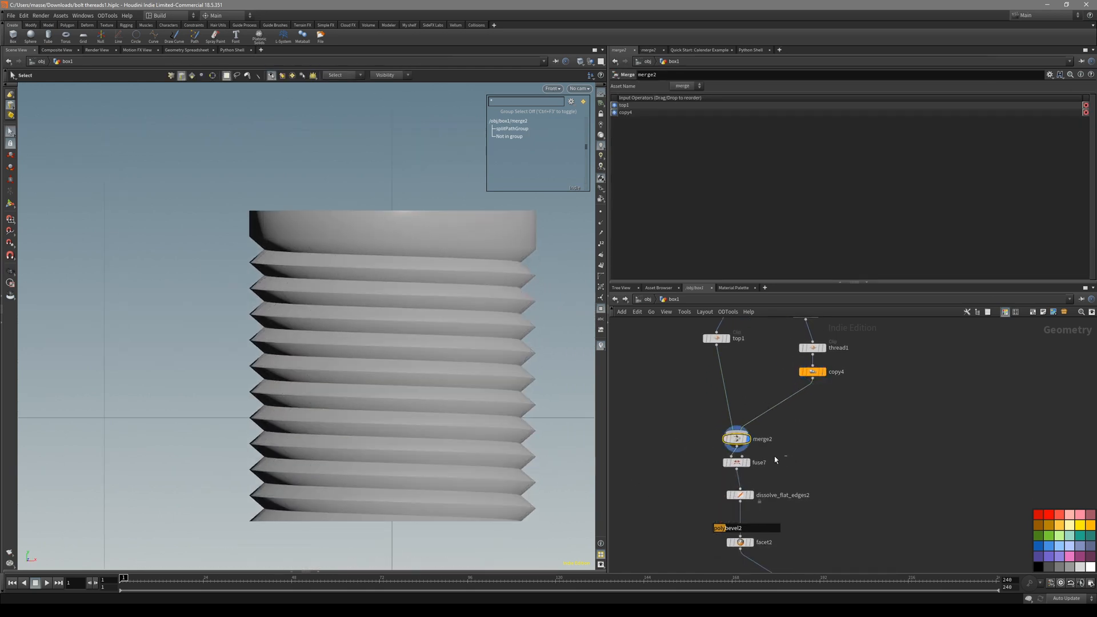
{"action": "left_click", "coordinate": [727, 464]}
{"action": "key", "text": "space+1"}
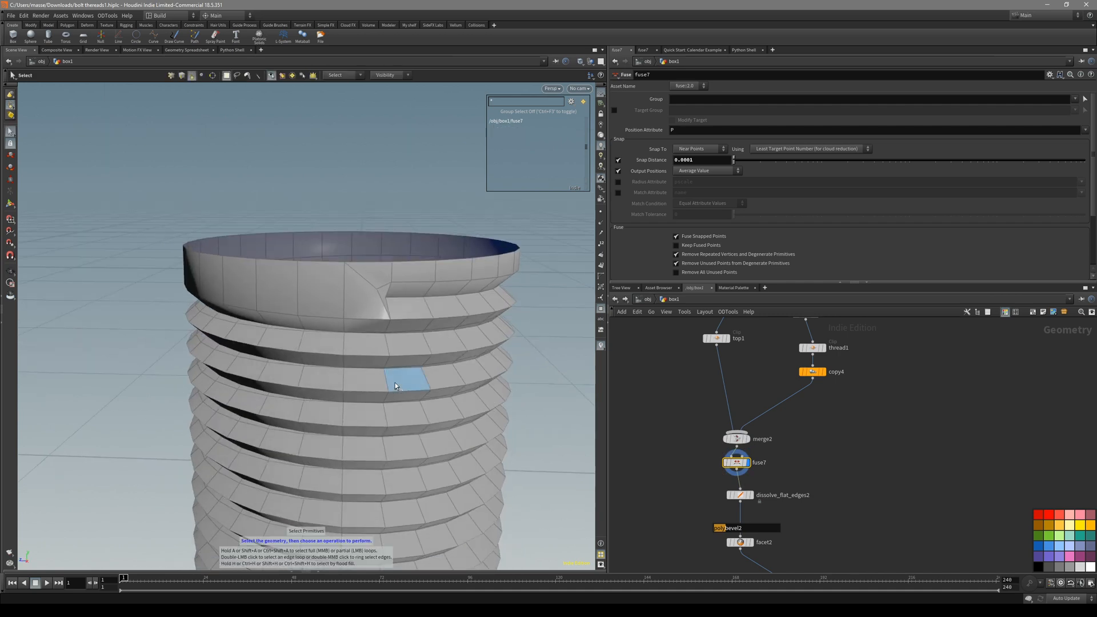
{"action": "left_click", "coordinate": [751, 495]}
{"action": "left_click_drag", "start_coordinate": [502, 428], "coordinate": [439, 368], "text": "alt"}
{"action": "middle_click_drag", "start_coordinate": [813, 510], "coordinate": [825, 459]}
Display facet2's result and inspect the bolt's edges with the wireframe overlay.
{"action": "left_click", "coordinate": [752, 491]}
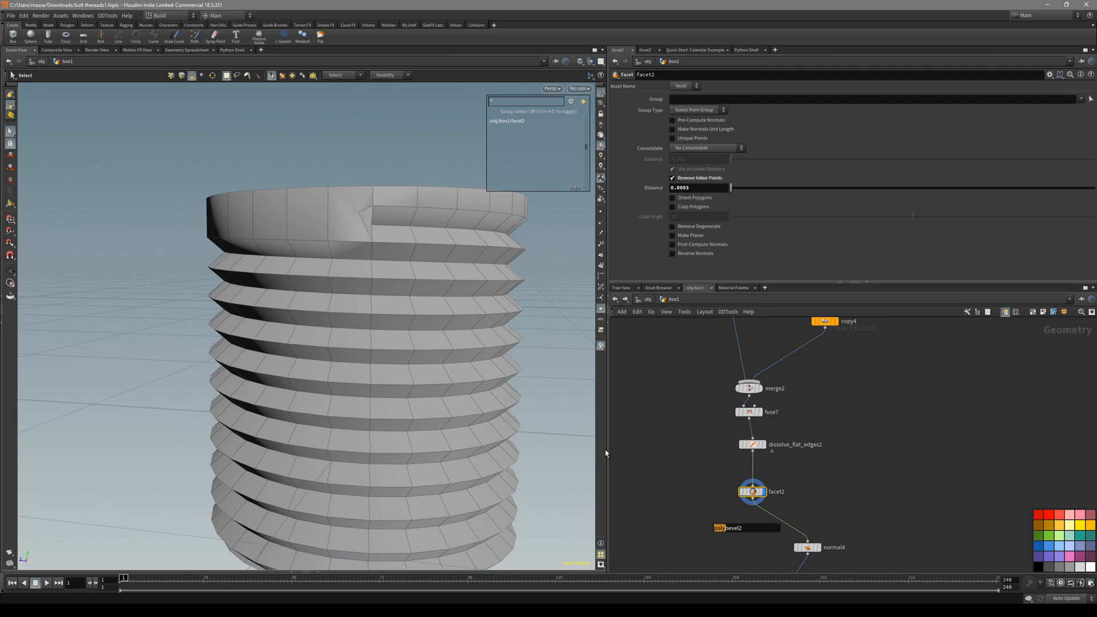
{"action": "key", "text": "3"}
{"action": "left_click", "coordinate": [380, 353]}
{"action": "key", "text": "shift+w"}
{"action": "key", "text": "shift+w"}
{"action": "key", "text": "shift+w"}
{"action": "key", "text": "shift+w"}
{"action": "left_click_drag", "start_coordinate": [379, 355], "coordinate": [419, 311], "text": "alt"}
{"action": "key", "text": "shift+w"}
{"action": "key", "text": "shift+w"}
{"action": "middle_click_drag", "start_coordinate": [682, 498], "coordinate": [654, 424]}
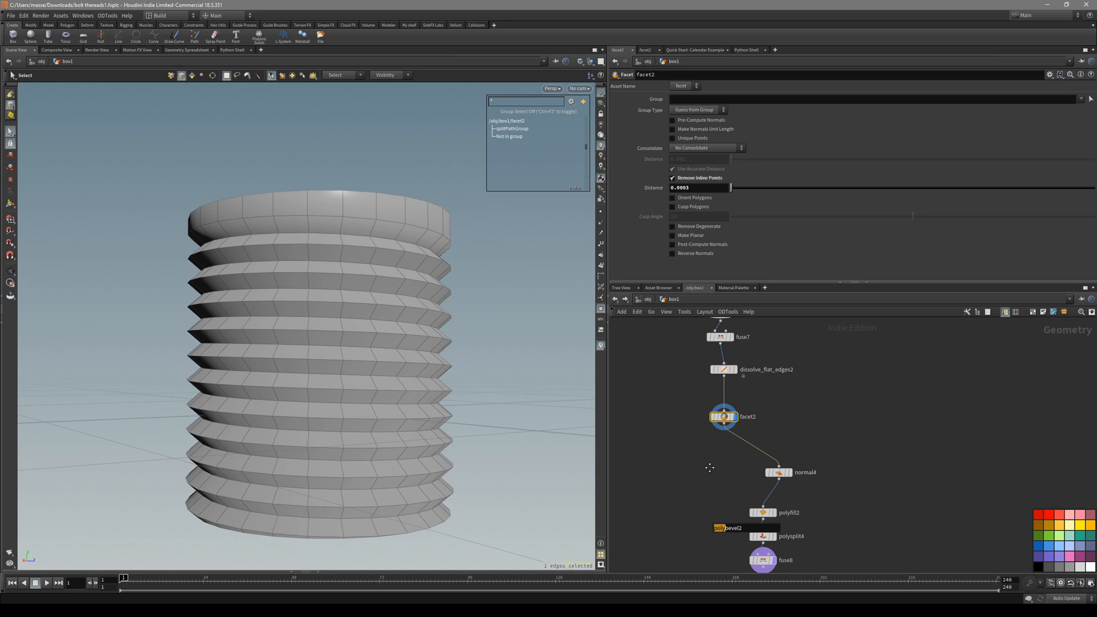
{"action": "scroll", "coordinate": [709, 467], "scroll_direction": "down", "scroll_amount": 3}
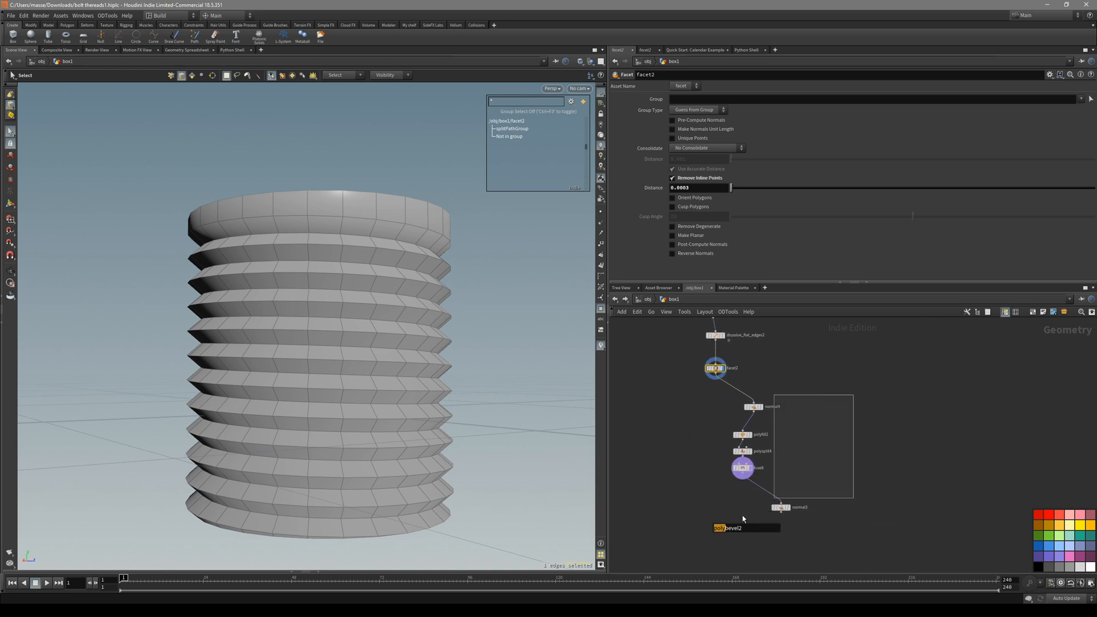
Wrap the five cleanup nodes after facet2 in a green network box titled 'clean up'.
{"action": "left_click_drag", "start_coordinate": [795, 484], "coordinate": [726, 519]}
{"action": "left_click_drag", "start_coordinate": [894, 408], "coordinate": [742, 539]}
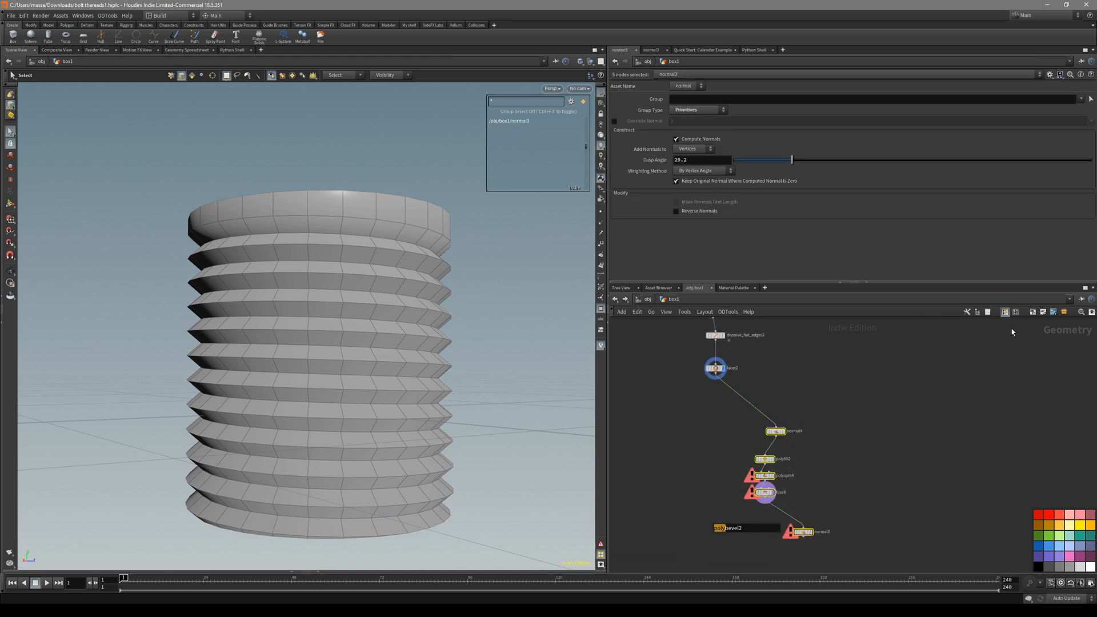
{"action": "left_click", "coordinate": [1034, 313]}
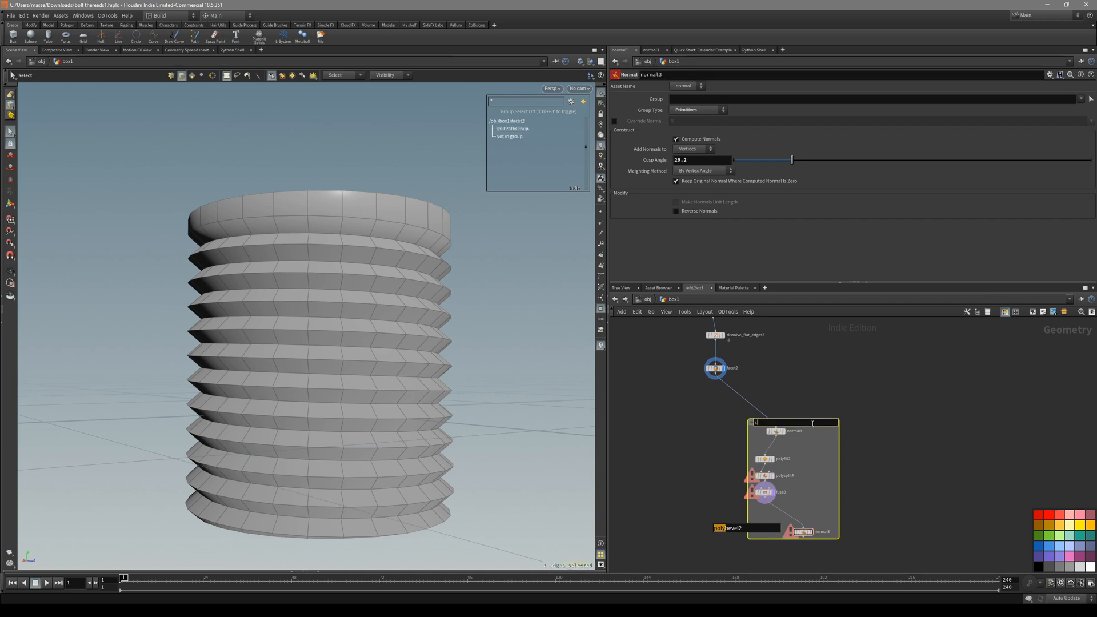
{"action": "scroll", "coordinate": [812, 423], "scroll_direction": "up", "scroll_amount": 3}
{"action": "left_click_drag", "start_coordinate": [805, 424], "coordinate": [838, 445]}
{"action": "scroll", "coordinate": [812, 449], "scroll_direction": "down", "scroll_amount": 3}
{"action": "left_click", "coordinate": [806, 435]}
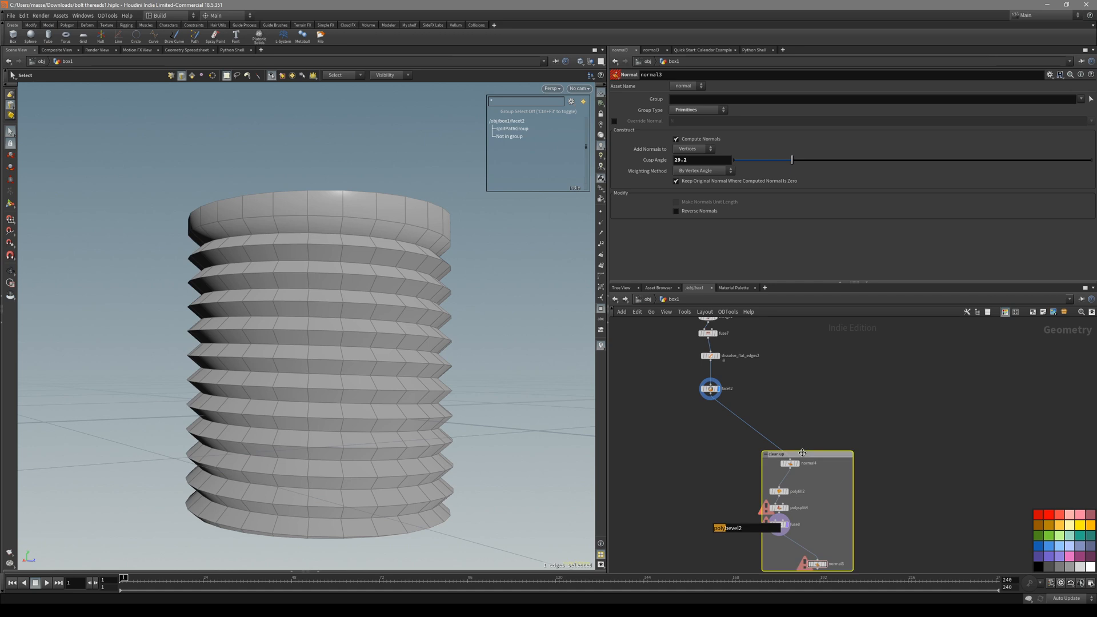
{"action": "left_click", "coordinate": [1039, 534]}
Hide the wireframe overlay, orbit the bolt and select facet2 above the clean up box.
{"action": "middle_click_drag", "start_coordinate": [766, 403], "coordinate": [792, 426]}
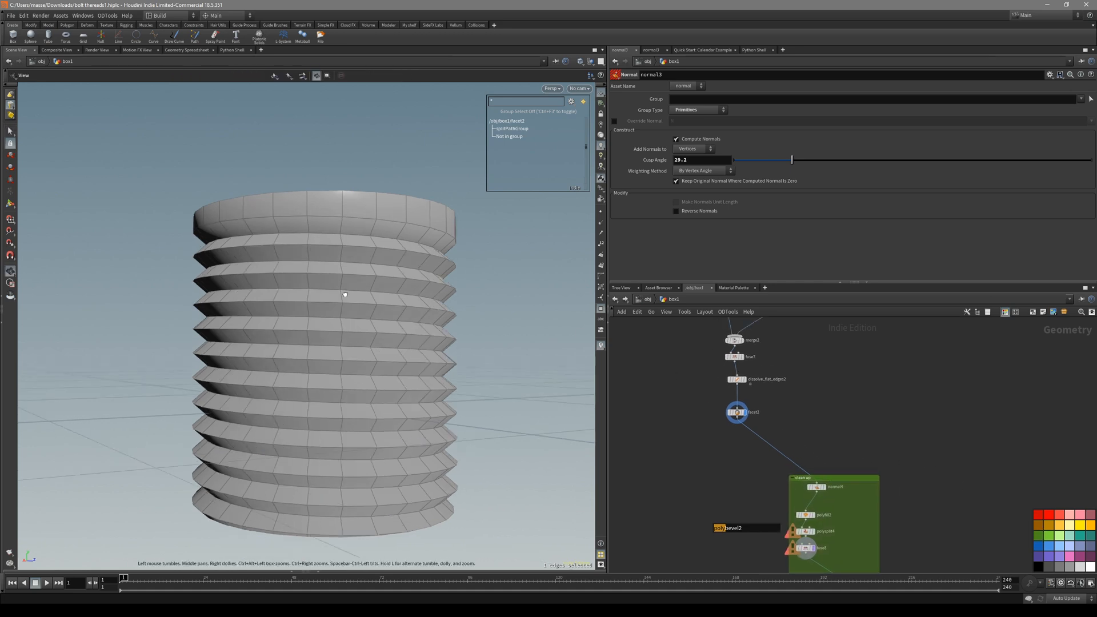
{"action": "key", "text": "shift+w"}
{"action": "left_click_drag", "start_coordinate": [364, 284], "coordinate": [434, 286], "text": "alt"}
{"action": "middle_click_drag", "start_coordinate": [819, 406], "coordinate": [815, 442]}
{"action": "scroll", "coordinate": [819, 445], "scroll_direction": "down", "scroll_amount": 2}
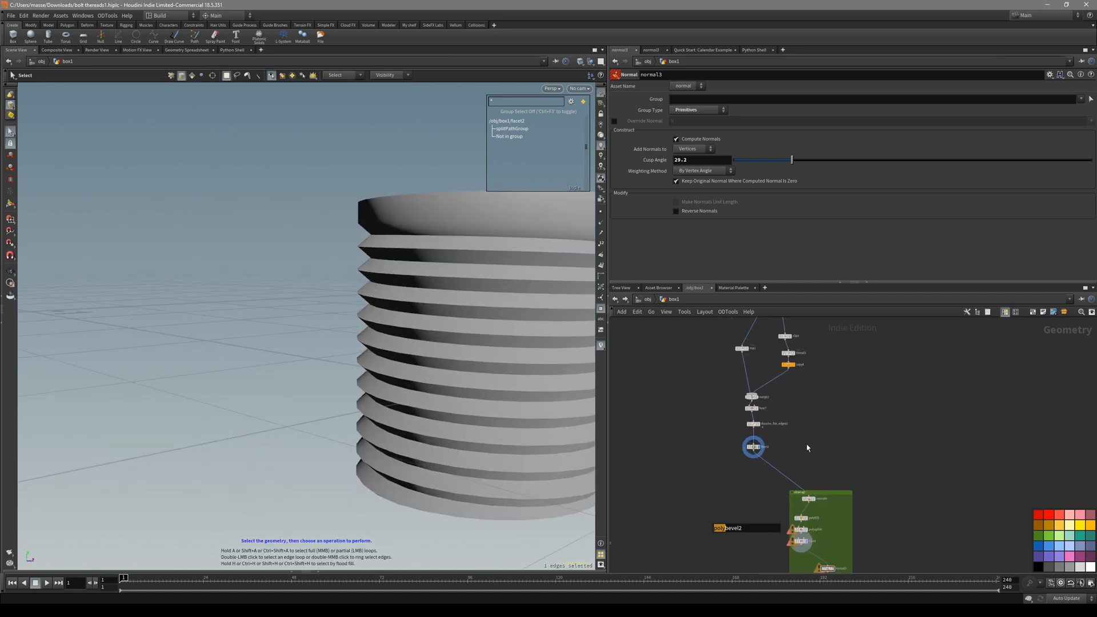
{"action": "scroll", "coordinate": [801, 423], "scroll_direction": "up", "scroll_amount": 1}
{"action": "left_click_drag", "start_coordinate": [750, 456], "coordinate": [739, 460]}
{"action": "scroll", "coordinate": [819, 401], "scroll_direction": "down", "scroll_amount": 2}
{"action": "middle_click_drag", "start_coordinate": [850, 324], "coordinate": [836, 441]}
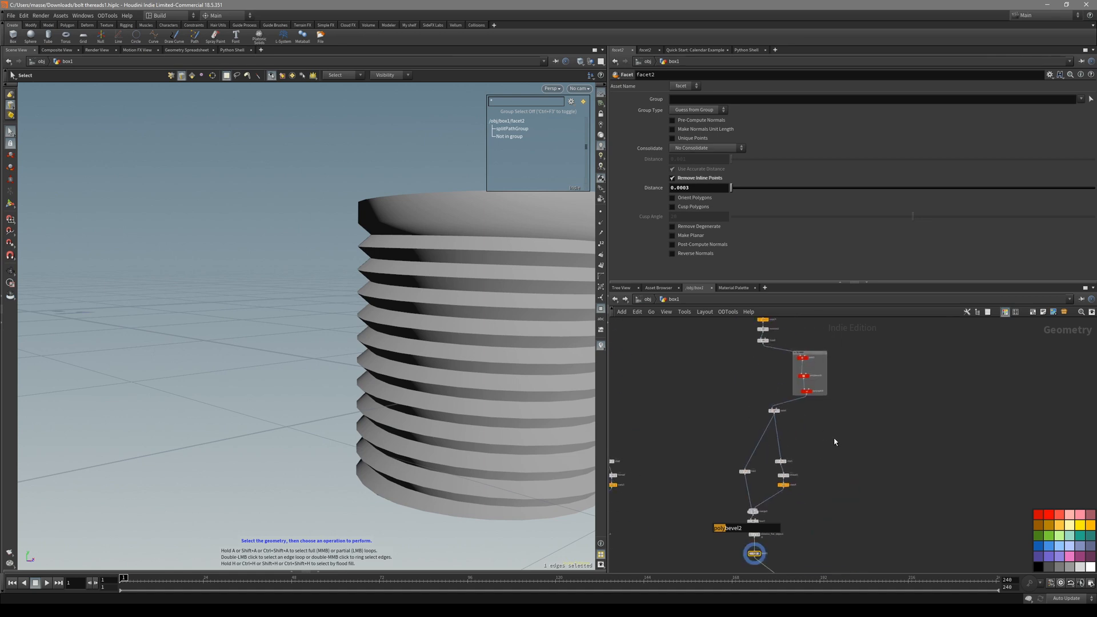
{"action": "scroll", "coordinate": [787, 372], "scroll_direction": "up", "scroll_amount": 2}
Nudge spiral2's Height slightly upward in the front view.
{"action": "left_click", "coordinate": [717, 404]}
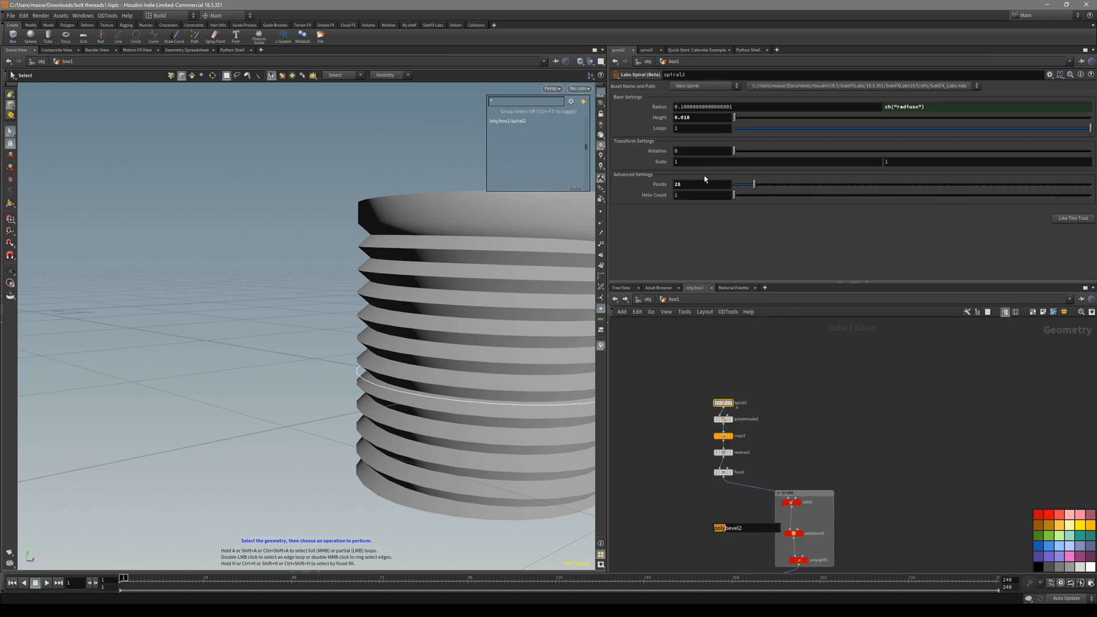
{"action": "key", "text": "space+3"}
{"action": "scroll", "coordinate": [439, 246], "scroll_direction": "down", "scroll_amount": 2}
{"action": "middle_click_drag", "start_coordinate": [703, 118], "coordinate": [693, 151]}
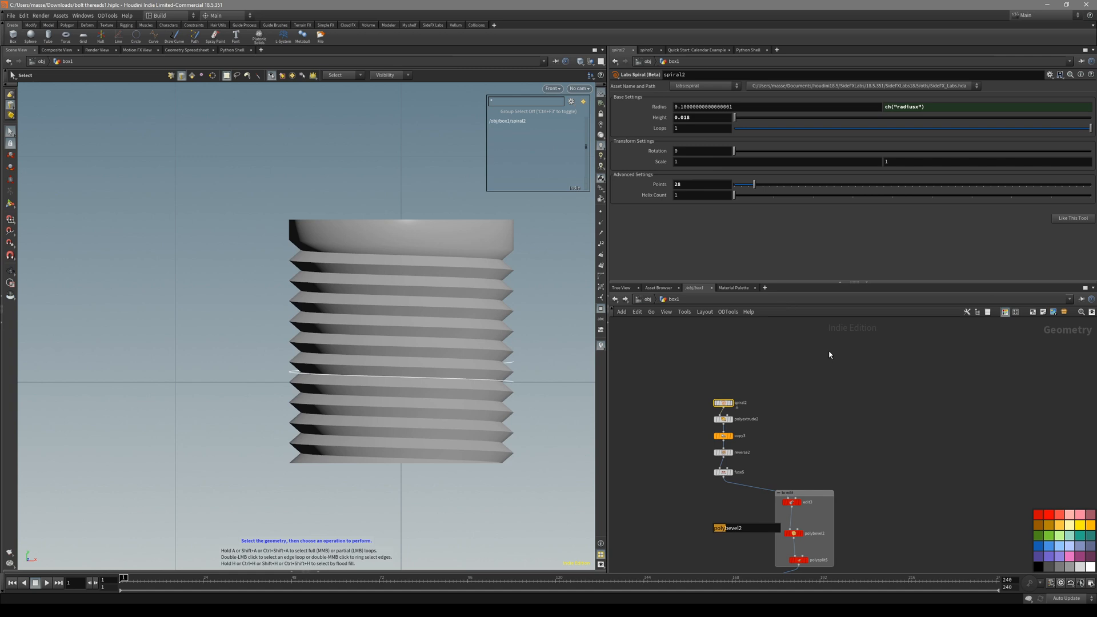
Raise copy4's Total Number of thread copies from 10 to 15.
{"action": "middle_click_drag", "start_coordinate": [858, 482], "coordinate": [829, 354]}
{"action": "middle_click_drag", "start_coordinate": [857, 463], "coordinate": [898, 325]}
{"action": "left_click_drag", "start_coordinate": [765, 458], "coordinate": [765, 457]}
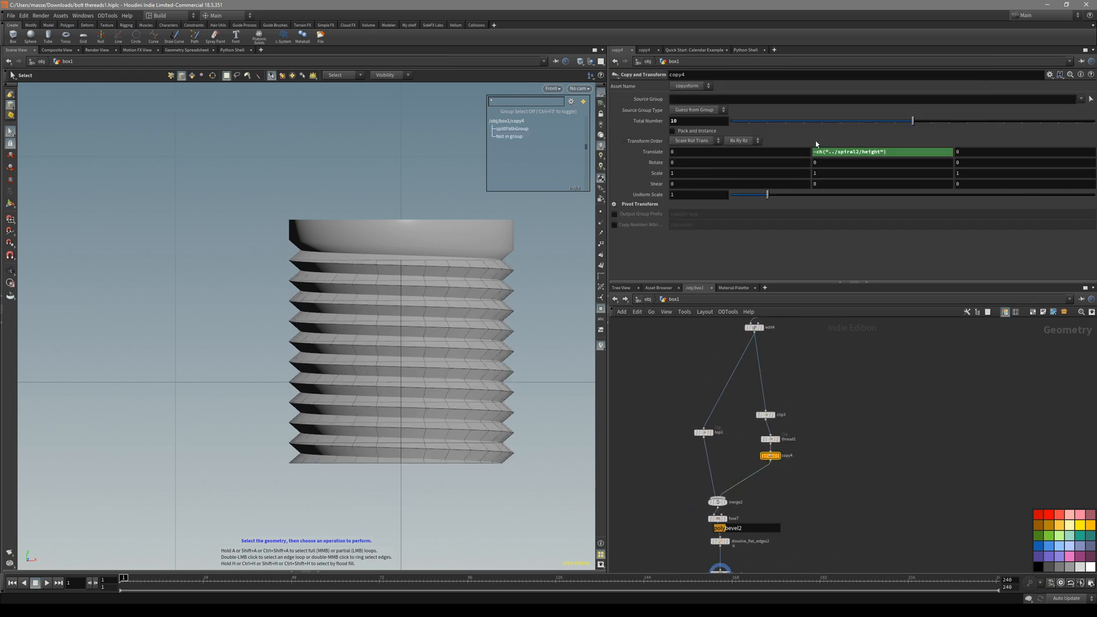
{"action": "left_click_drag", "start_coordinate": [912, 121], "coordinate": [1008, 123]}
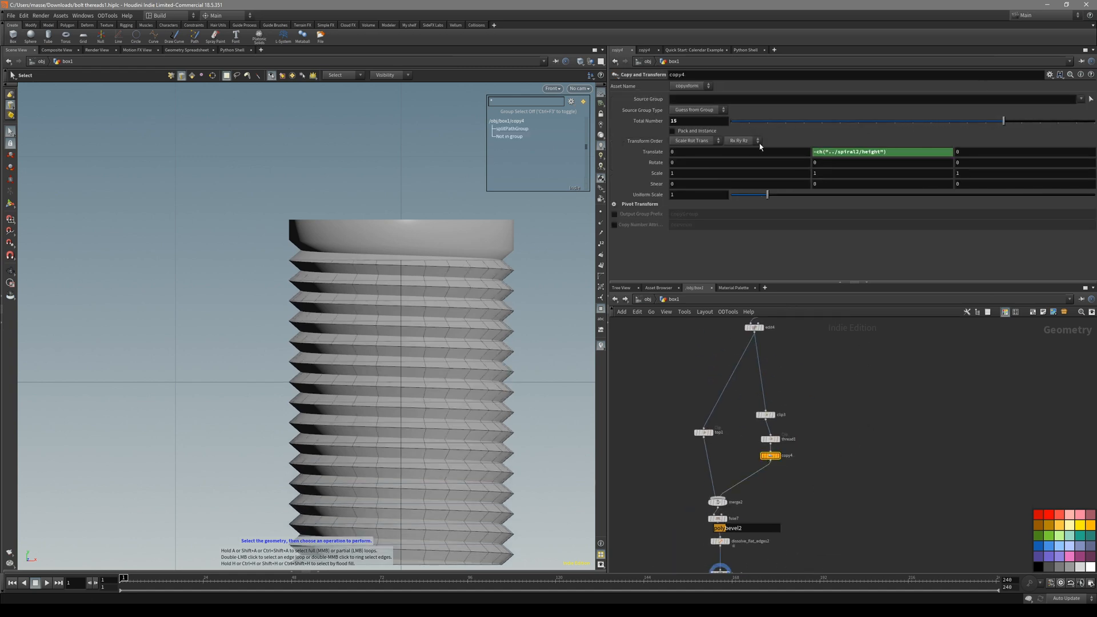
{"action": "middle_click_drag", "start_coordinate": [725, 118], "coordinate": [742, 118]}
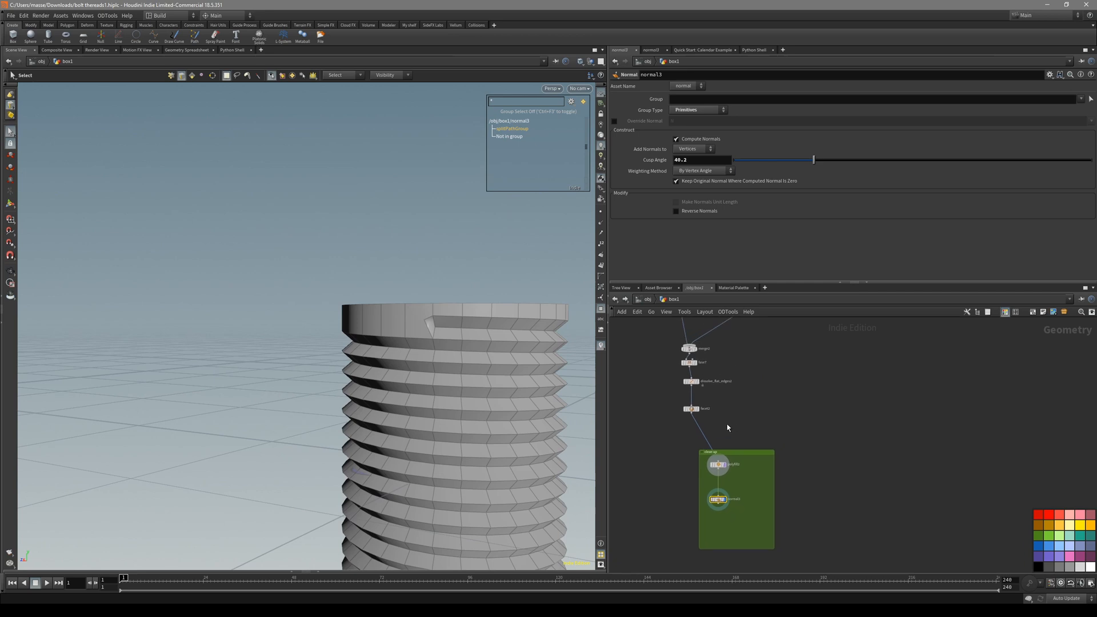
{"action": "scroll", "coordinate": [726, 423], "scroll_direction": "up", "scroll_amount": 5}
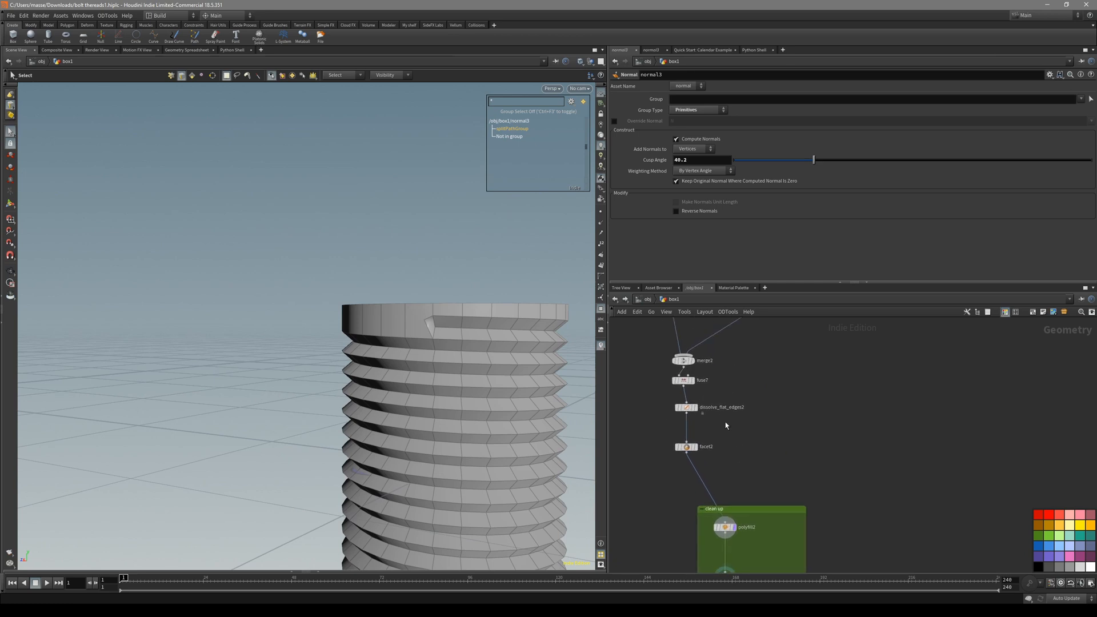
Display merge2, fuse7 and dissolve_flat_edges2 to check the taller 15-segment bolt.
{"action": "left_click_drag", "start_coordinate": [695, 353], "coordinate": [676, 358]}
{"action": "key", "text": "r"}
{"action": "left_click_drag", "start_coordinate": [509, 350], "coordinate": [495, 277], "text": "alt"}
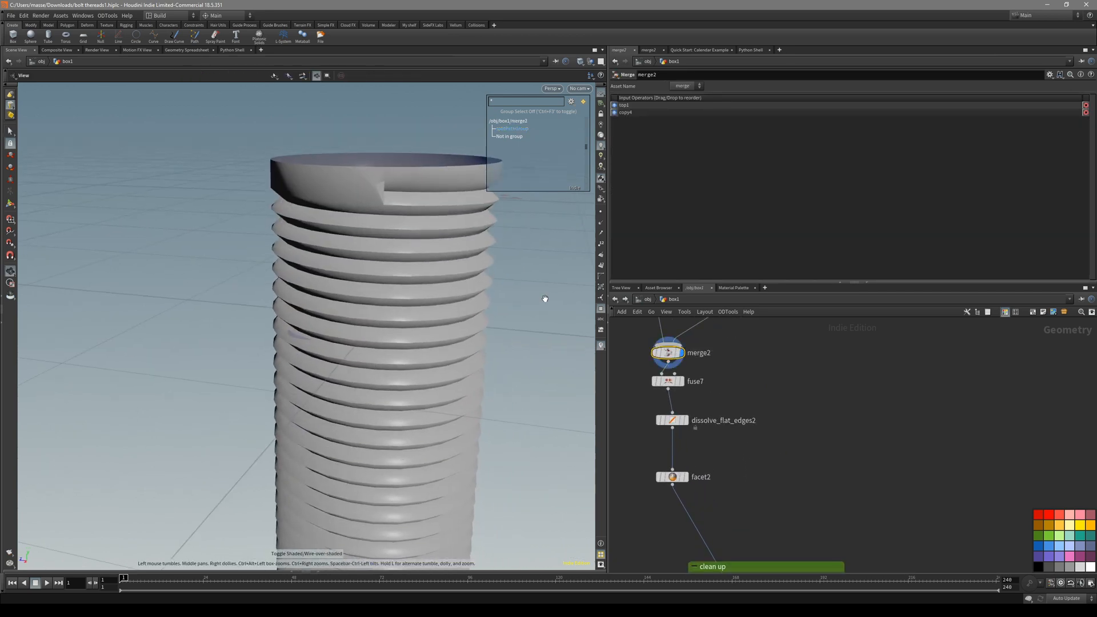
{"action": "left_click", "coordinate": [669, 382]}
{"action": "key", "text": "r"}
{"action": "left_click_drag", "start_coordinate": [744, 398], "coordinate": [651, 436]}
{"action": "key", "text": "r"}
{"action": "key", "text": "shift+w"}
{"action": "left_click_drag", "start_coordinate": [426, 384], "coordinate": [417, 342], "text": "alt"}
Display facet2 and orbit close to the bolt's top notch with the wireframe overlay.
{"action": "left_click_drag", "start_coordinate": [713, 458], "coordinate": [641, 498]}
{"action": "key", "text": "r"}
{"action": "key", "text": "shift+w"}
{"action": "left_click_drag", "start_coordinate": [460, 360], "coordinate": [410, 363], "text": "alt"}
{"action": "key", "text": "shift+w"}
{"action": "scroll", "coordinate": [379, 292], "scroll_direction": "up", "scroll_amount": 6}
{"action": "left_click_drag", "start_coordinate": [379, 292], "coordinate": [467, 276], "text": "alt"}
{"action": "key", "text": "shift+w"}
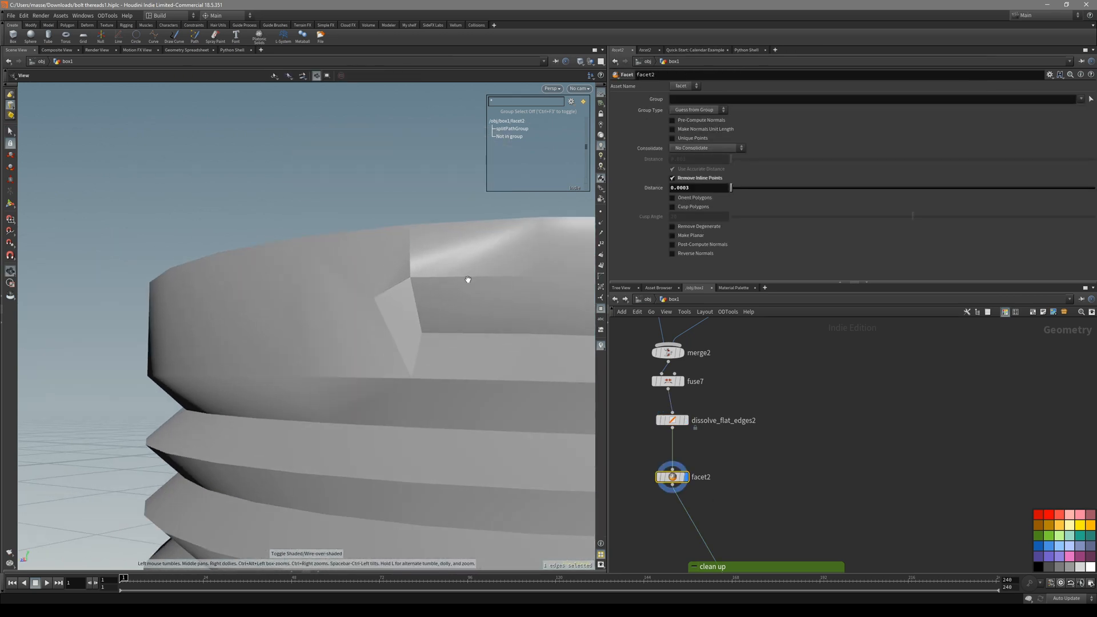
{"action": "key", "text": "shift+w"}
{"action": "scroll", "coordinate": [777, 390], "scroll_direction": "down", "scroll_amount": 4}
Pan back to the clean up box and display polyfill2's capped cylinder.
{"action": "middle_click_drag", "start_coordinate": [752, 328], "coordinate": [727, 474]}
{"action": "scroll", "coordinate": [744, 421], "scroll_direction": "down", "scroll_amount": 3}
{"action": "middle_click_drag", "start_coordinate": [691, 430], "coordinate": [843, 387]}
{"action": "scroll", "coordinate": [695, 405], "scroll_direction": "up", "scroll_amount": 3}
{"action": "middle_click_drag", "start_coordinate": [902, 549], "coordinate": [732, 360]}
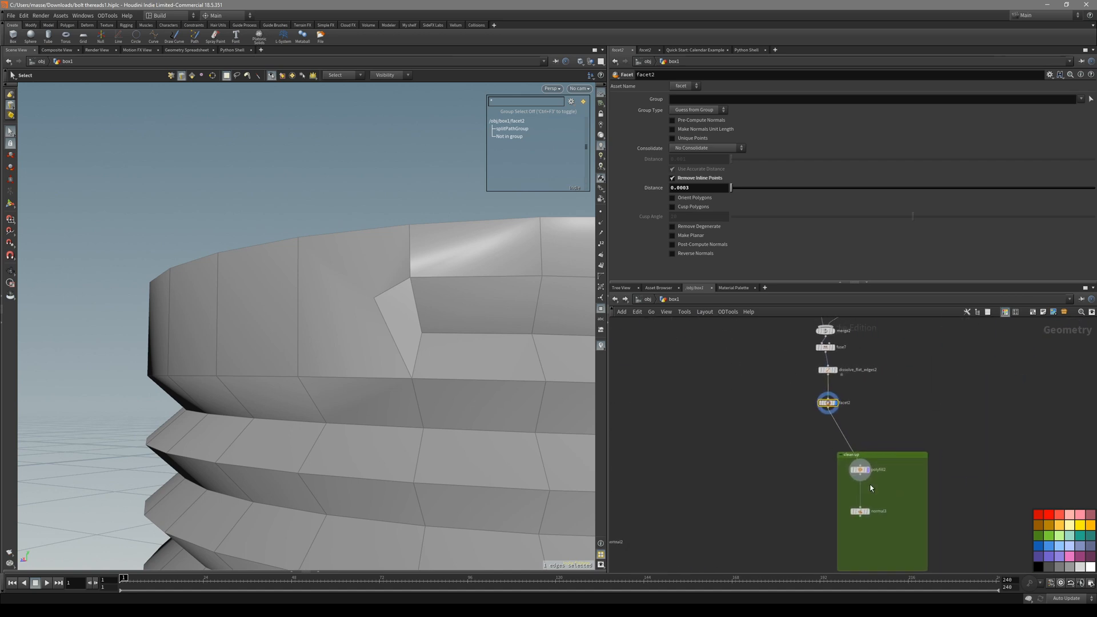
{"action": "middle_click_drag", "start_coordinate": [872, 489], "coordinate": [828, 454]}
{"action": "scroll", "coordinate": [839, 456], "scroll_direction": "up", "scroll_amount": 3}
{"action": "left_click", "coordinate": [792, 423]}
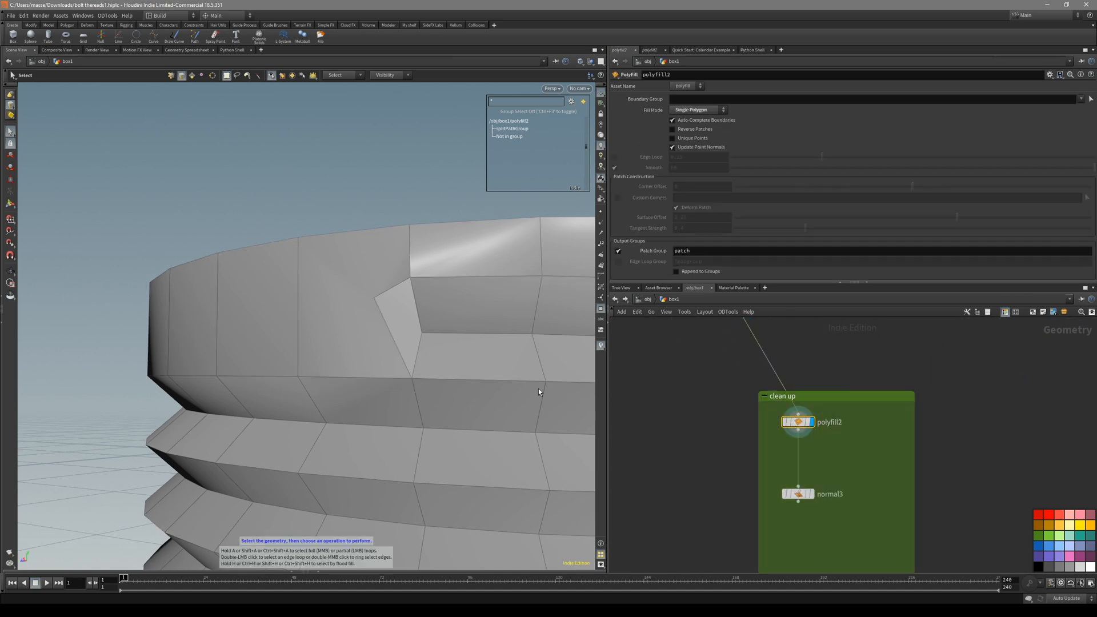
Orbit over and around polyfill2's capped bolt top to inspect the notch.
{"action": "scroll", "coordinate": [486, 281], "scroll_direction": "down", "scroll_amount": 4}
{"action": "key", "text": "shift+w"}
{"action": "left_click_drag", "start_coordinate": [485, 281], "coordinate": [313, 362]}
{"action": "key", "text": "shift+w"}
{"action": "key", "text": "shift+w"}
{"action": "right_click_drag", "start_coordinate": [314, 362], "coordinate": [465, 237]}
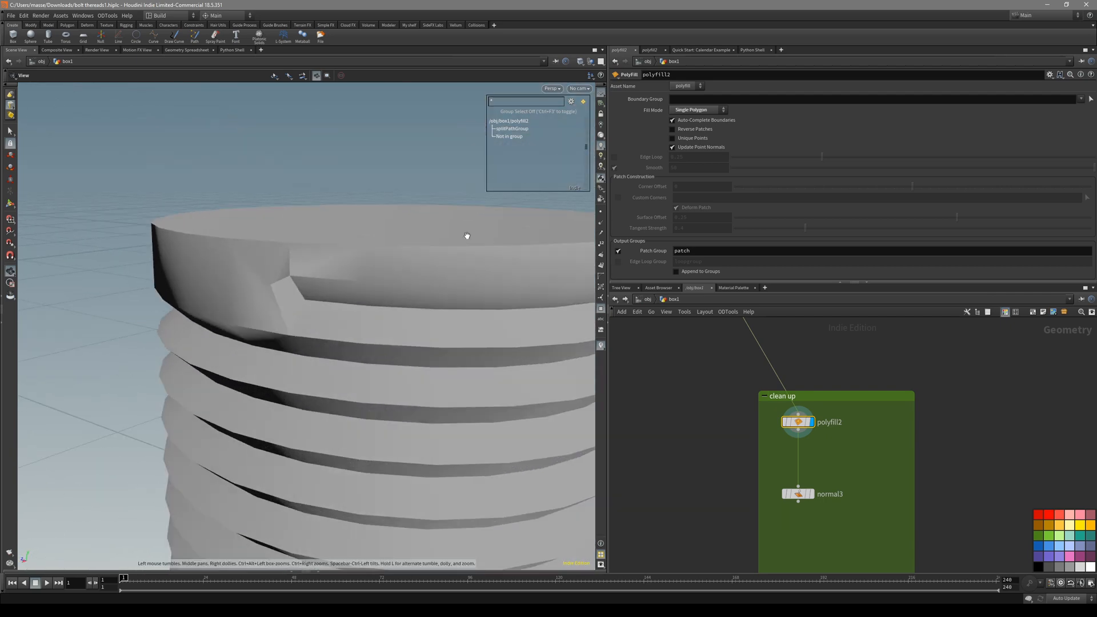
{"action": "left_click_drag", "start_coordinate": [465, 237], "coordinate": [285, 292]}
{"action": "key", "text": "shift+w"}
{"action": "scroll", "coordinate": [286, 292], "scroll_direction": "up", "scroll_amount": 3}
{"action": "key", "text": "s"}
{"action": "scroll", "coordinate": [824, 448], "scroll_direction": "up", "scroll_amount": 2}
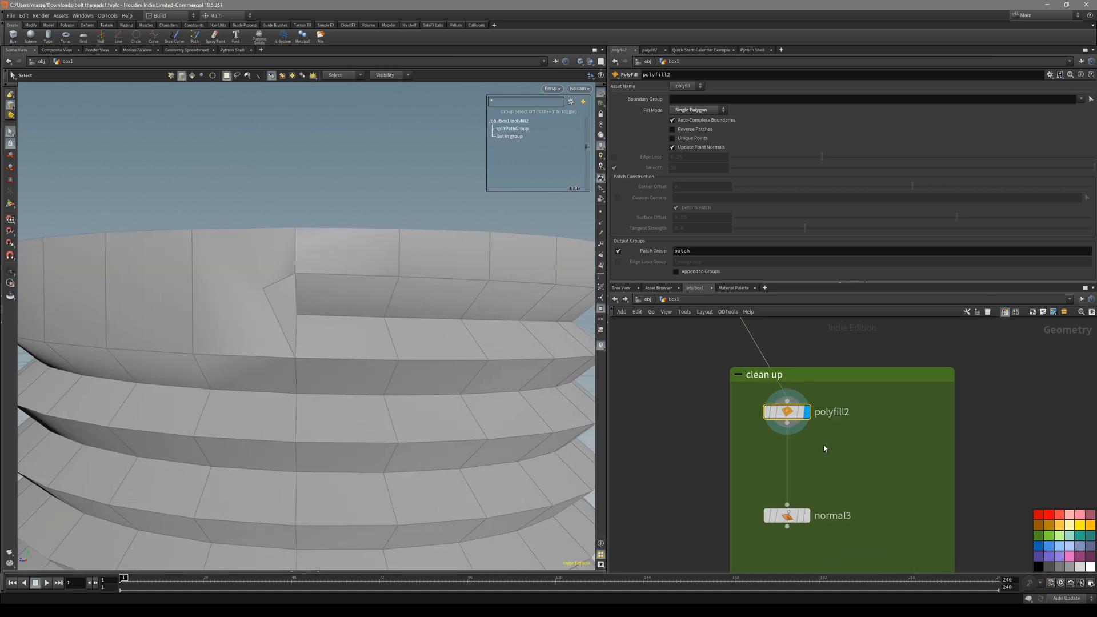
{"action": "key", "text": "Tab"}
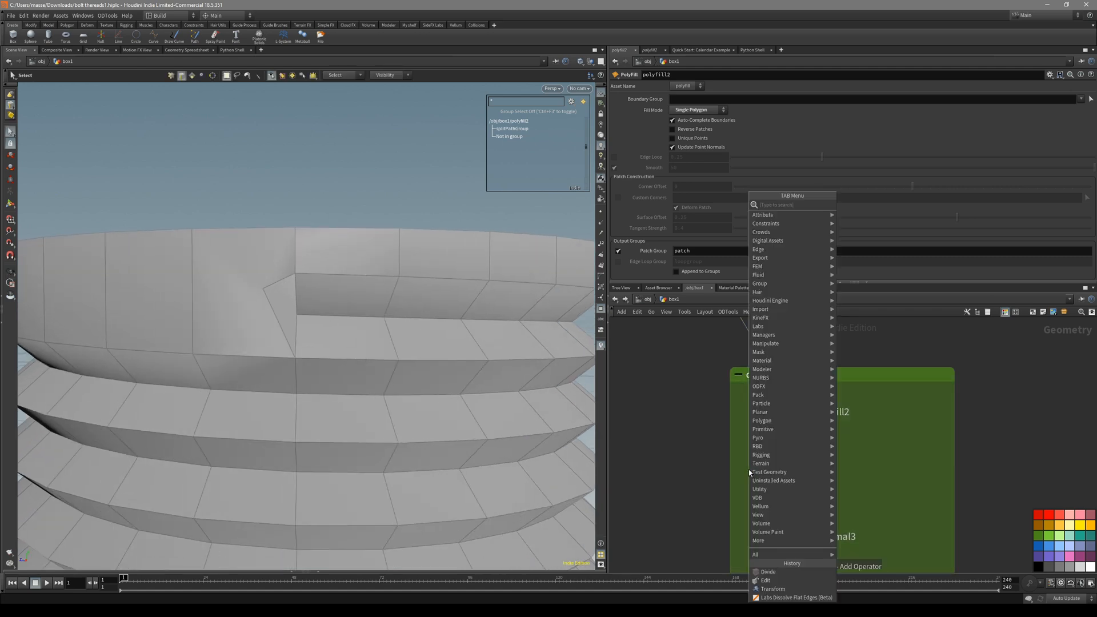
Insert a Divide node (divide1) on the wire between polyfill2 and normal3.
{"action": "type", "text": "divi"}
{"action": "key", "text": "Return"}
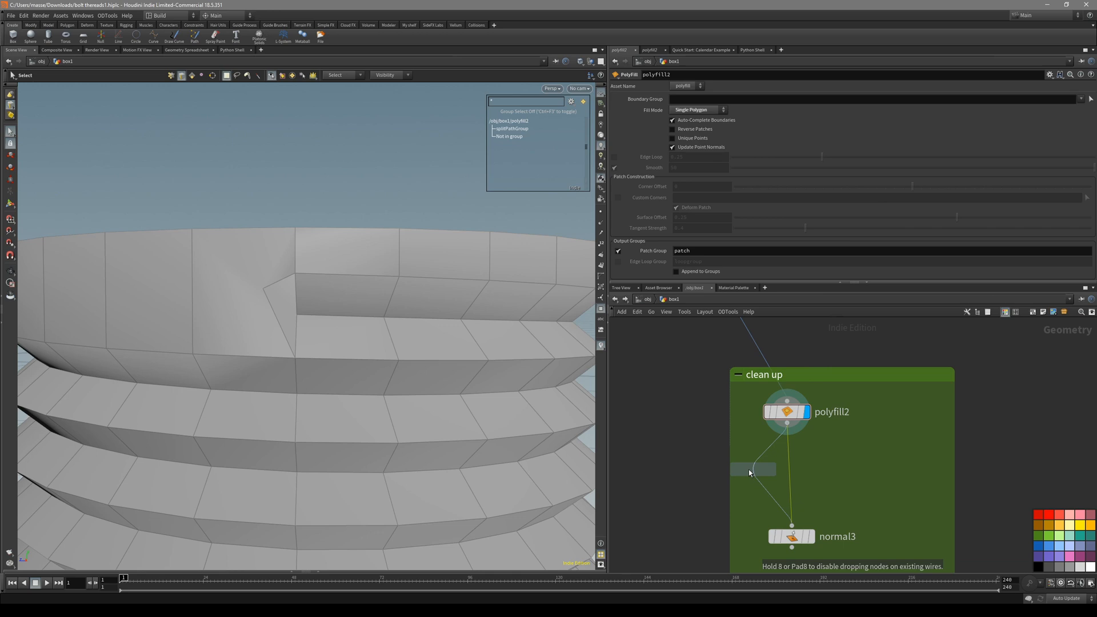
{"action": "left_click", "coordinate": [801, 479]}
{"action": "left_click_drag", "start_coordinate": [249, 277], "coordinate": [321, 279], "text": "alt"}
{"action": "key", "text": "shift+w"}
Compare polyfill2's and divide1's triangulation at the notch with the wireframe overlay.
{"action": "key", "text": "shift+w"}
{"action": "key", "text": "shift+w"}
Display normal3 shaded and inspect the notch from above, toggling the wireframe.
{"action": "key", "text": "shift+w"}
{"action": "left_click", "coordinate": [788, 412]}
{"action": "left_click", "coordinate": [806, 412]}
{"action": "key", "text": "shift+w"}
{"action": "mouse_move", "coordinate": [305, 387]}
{"action": "left_mouse_down", "text": "alt"}
{"action": "mouse_move", "coordinate": [255, 337]}
{"action": "mouse_move", "coordinate": [340, 385]}
{"action": "mouse_move", "coordinate": [340, 340]}
{"action": "mouse_move", "coordinate": [308, 290]}
{"action": "mouse_move", "coordinate": [375, 321]}
{"action": "mouse_move", "coordinate": [373, 339]}
{"action": "mouse_move", "coordinate": [341, 299]}
{"action": "mouse_move", "coordinate": [355, 321]}
{"action": "left_mouse_up", "text": "alt"}
{"action": "left_click", "coordinate": [817, 472]}
{"action": "key", "text": "shift+w"}
{"action": "middle_click_drag", "start_coordinate": [842, 516], "coordinate": [842, 497]}
{"action": "left_click_drag", "start_coordinate": [858, 499], "coordinate": [803, 528]}
{"action": "key", "text": "r"}
{"action": "key", "text": "shift+w"}
{"action": "left_click_drag", "start_coordinate": [432, 353], "coordinate": [429, 277]}
Review the whole bolt from below, in front view, then back in perspective.
{"action": "key", "text": "shift+w"}
{"action": "key", "text": "shift+w"}
{"action": "scroll", "coordinate": [455, 362], "scroll_direction": "down", "scroll_amount": 3}
{"action": "key", "text": "shift+w"}
{"action": "key", "text": "shift+w"}
{"action": "scroll", "coordinate": [411, 398], "scroll_direction": "down", "scroll_amount": 2}
{"action": "key", "text": "shift+w"}
{"action": "scroll", "coordinate": [446, 316], "scroll_direction": "down", "scroll_amount": 3}
{"action": "scroll", "coordinate": [428, 276], "scroll_direction": "down", "scroll_amount": 3}
{"action": "left_click_drag", "start_coordinate": [458, 475], "coordinate": [523, 408]}
{"action": "key", "text": "shift+w"}
{"action": "scroll", "coordinate": [506, 308], "scroll_direction": "down", "scroll_amount": 3}
{"action": "key", "text": "shift+w"}
{"action": "key", "text": "space+3"}
{"action": "middle_click_drag", "start_coordinate": [438, 372], "coordinate": [415, 419]}
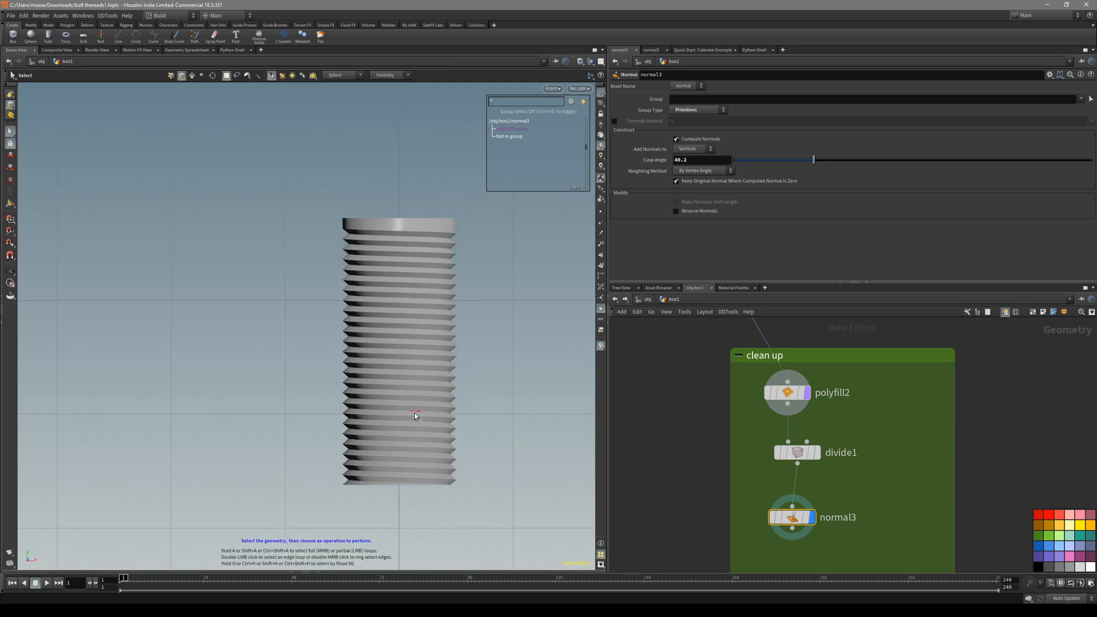
{"action": "key", "text": "space+1"}
{"action": "scroll", "coordinate": [671, 471], "scroll_direction": "down", "scroll_amount": 6}
Raise spiral2's Height to 0.027 to widen the thread pitch.
{"action": "scroll", "coordinate": [721, 423], "scroll_direction": "up", "scroll_amount": 5}
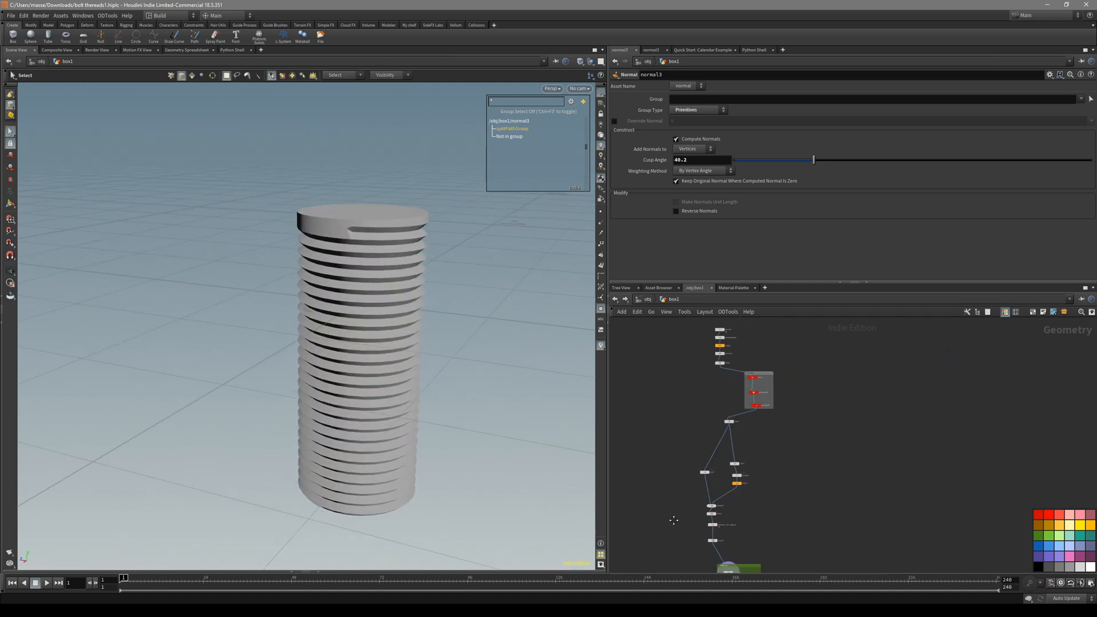
{"action": "left_click", "coordinate": [751, 420]}
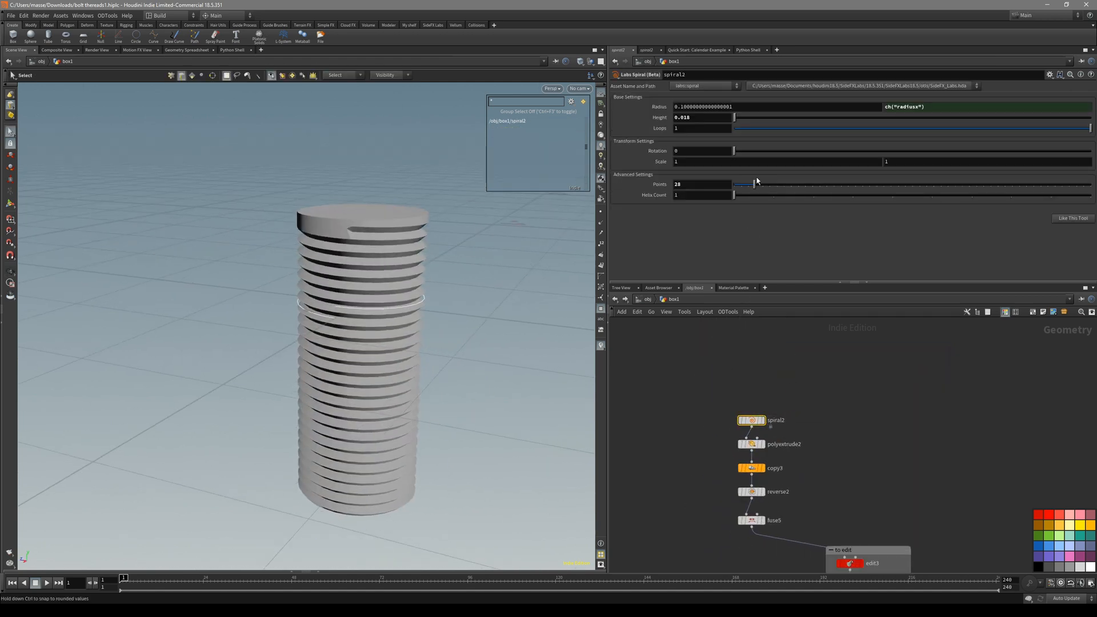
{"action": "middle_click_drag", "start_coordinate": [705, 143], "coordinate": [752, 147]}
{"action": "middle_click_drag", "start_coordinate": [659, 436], "coordinate": [654, 326]}
Reduce copy4's Total Number of thread copies to 10.
{"action": "middle_click_drag", "start_coordinate": [795, 503], "coordinate": [758, 214]}
{"action": "left_click", "coordinate": [760, 477]}
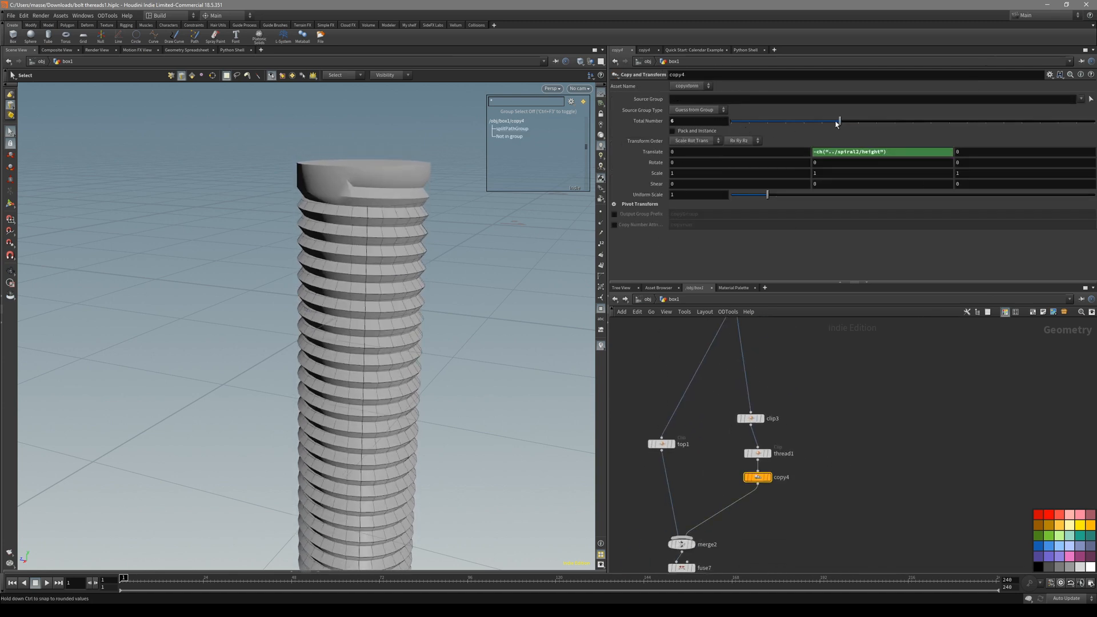
{"action": "left_click_drag", "start_coordinate": [837, 124], "coordinate": [845, 123]}
Select normal3 for a 26.6 cusp angle and orbit the bolt to review shading.
{"action": "middle_click_drag", "start_coordinate": [855, 562], "coordinate": [871, 257]}
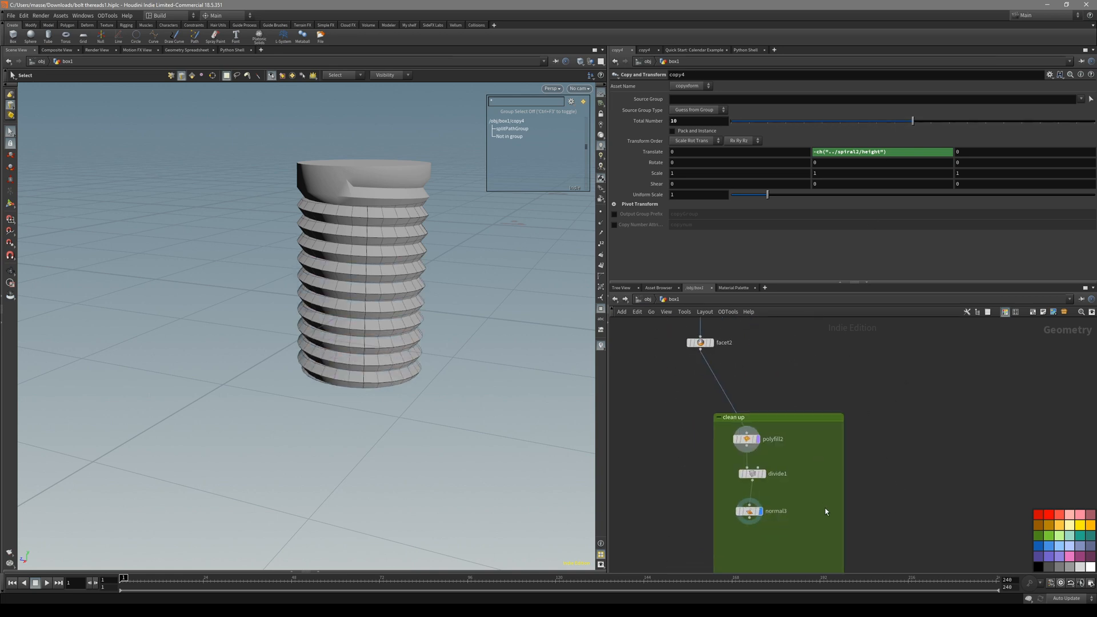
{"action": "left_click", "coordinate": [746, 507]}
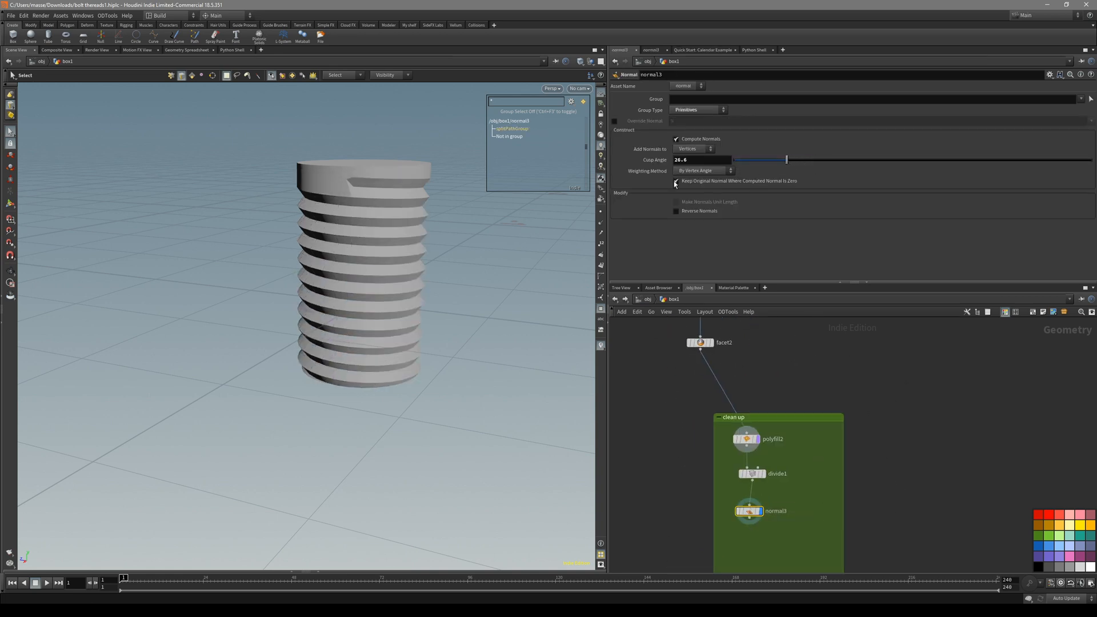
{"action": "left_click_drag", "start_coordinate": [365, 182], "coordinate": [369, 191], "text": "alt"}
{"action": "right_click_drag", "start_coordinate": [370, 191], "coordinate": [397, 262], "text": "alt"}
{"action": "mouse_move", "coordinate": [397, 262]}
{"action": "left_mouse_down", "text": "alt"}
{"action": "mouse_move", "coordinate": [407, 229]}
{"action": "mouse_move", "coordinate": [453, 208]}
{"action": "mouse_move", "coordinate": [404, 240]}
{"action": "mouse_move", "coordinate": [416, 277]}
{"action": "mouse_move", "coordinate": [440, 275]}
{"action": "left_mouse_up", "text": "alt"}
{"action": "key", "text": "shift+w"}
{"action": "key", "text": "shift+w"}
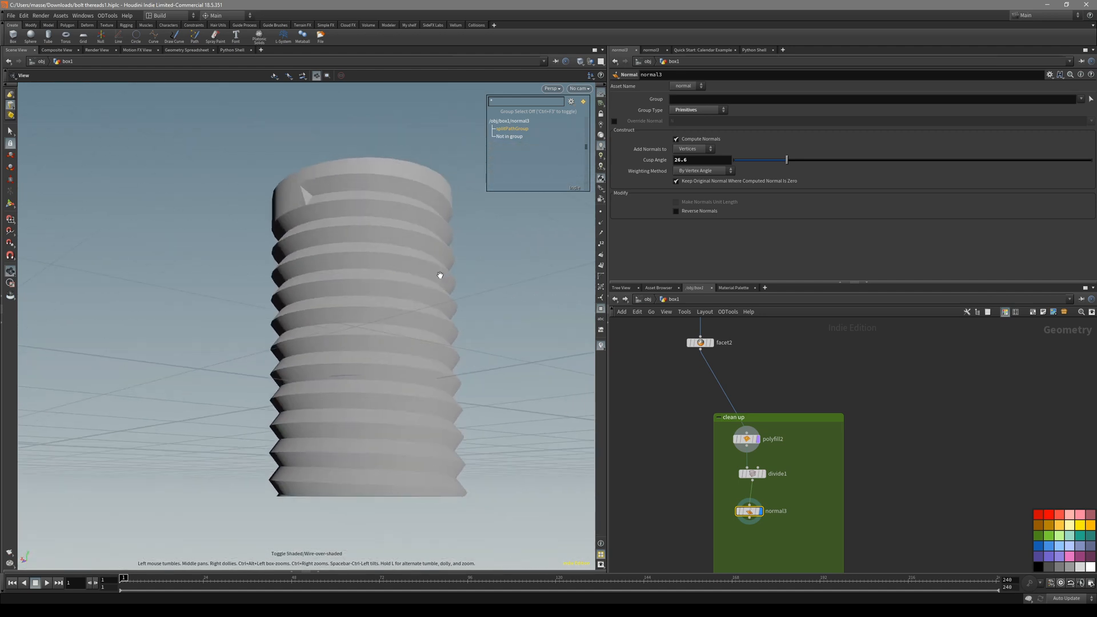